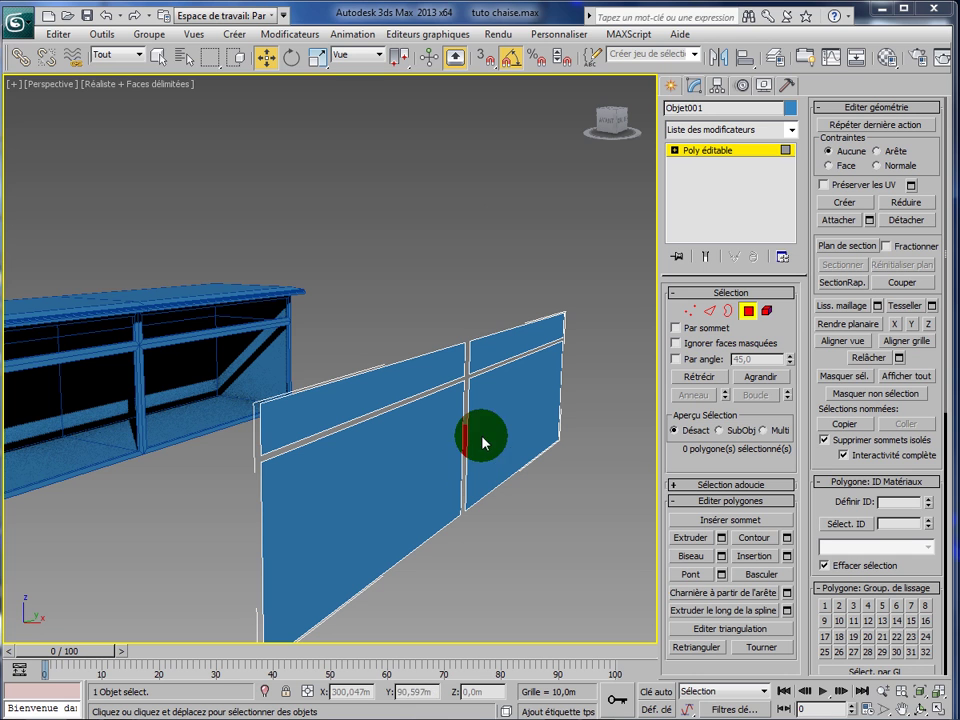
Select all four front panel elements and extrude their polygons by -0.608 m to give them thickness.
{"action": "left_click", "coordinate": [420, 600]}
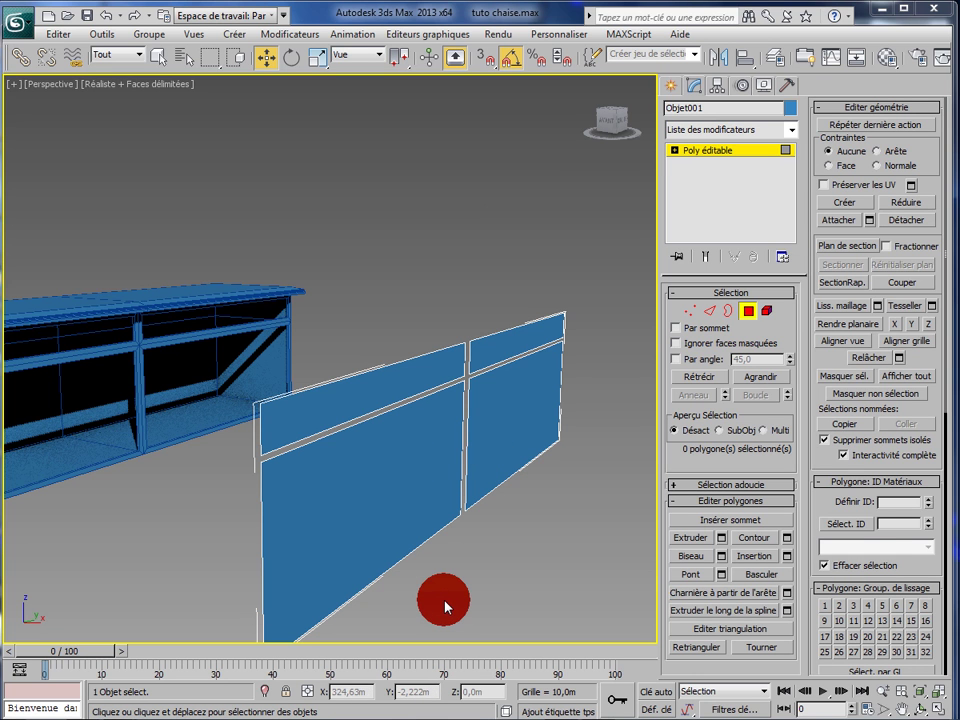
{"action": "middle_click_drag", "start_coordinate": [444, 606], "coordinate": [549, 555], "text": "alt"}
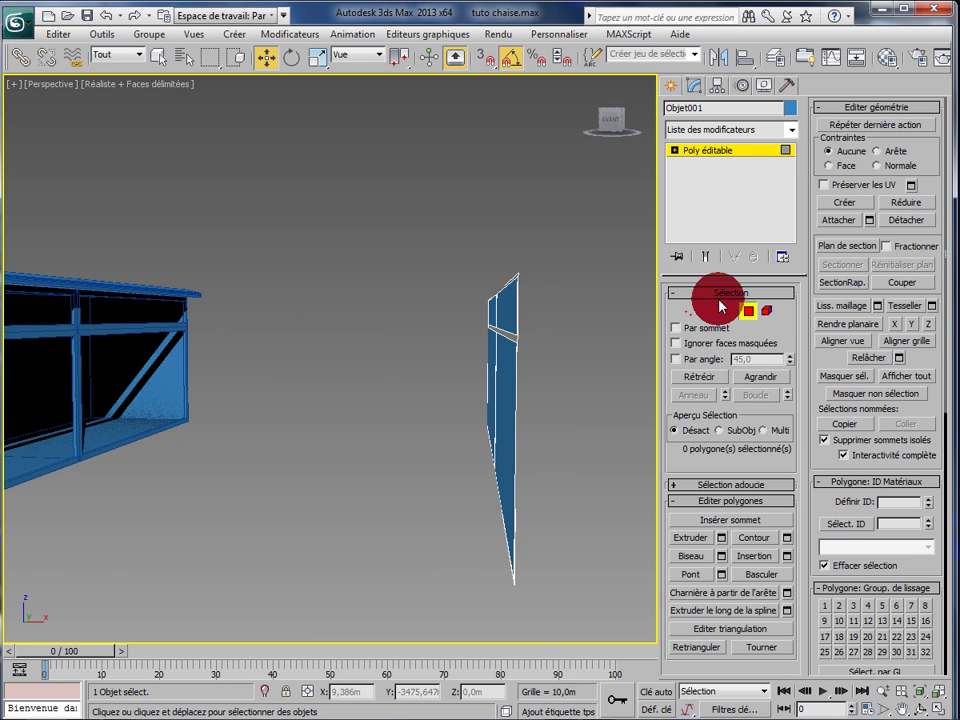
{"action": "left_click", "coordinate": [748, 311]}
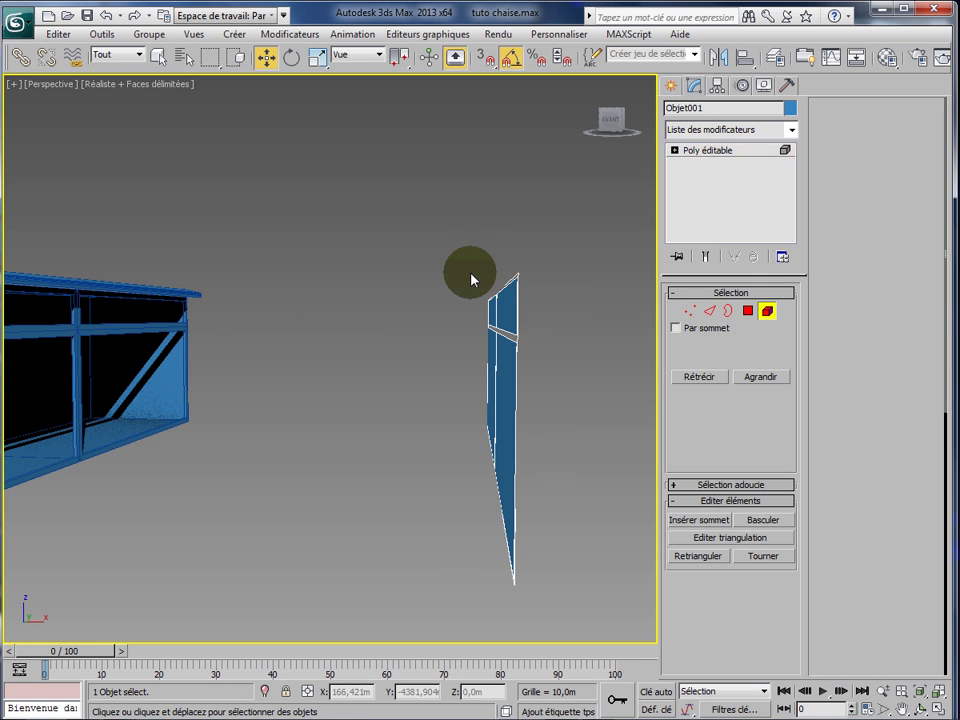
{"action": "left_click_drag", "start_coordinate": [469, 255], "coordinate": [557, 621]}
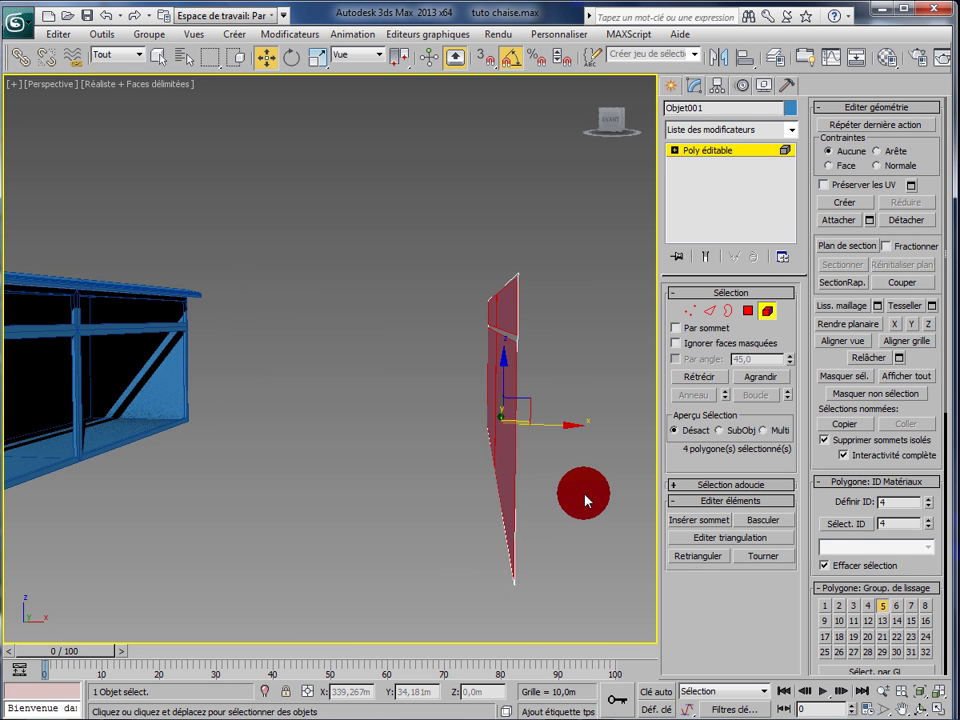
{"action": "left_click", "coordinate": [748, 311]}
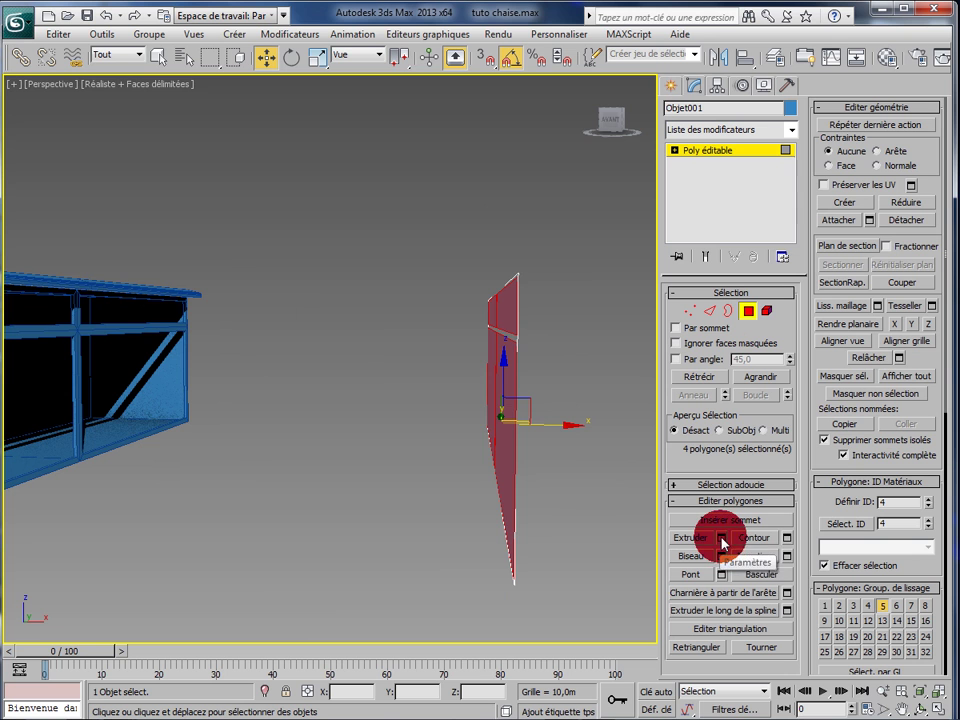
{"action": "left_click", "coordinate": [722, 539]}
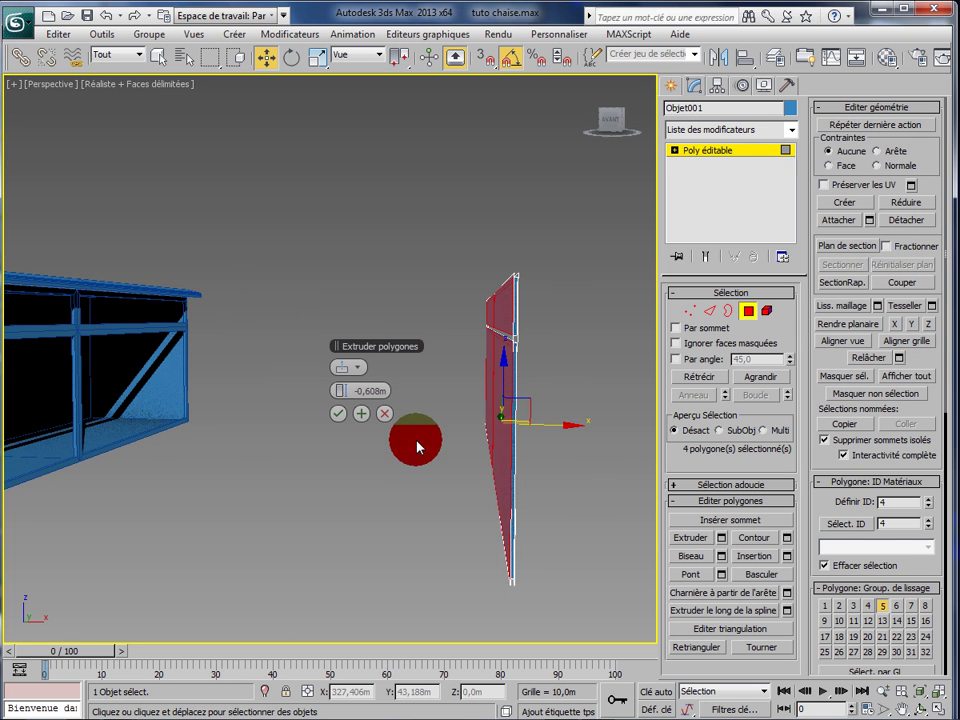
{"action": "left_click", "coordinate": [337, 415]}
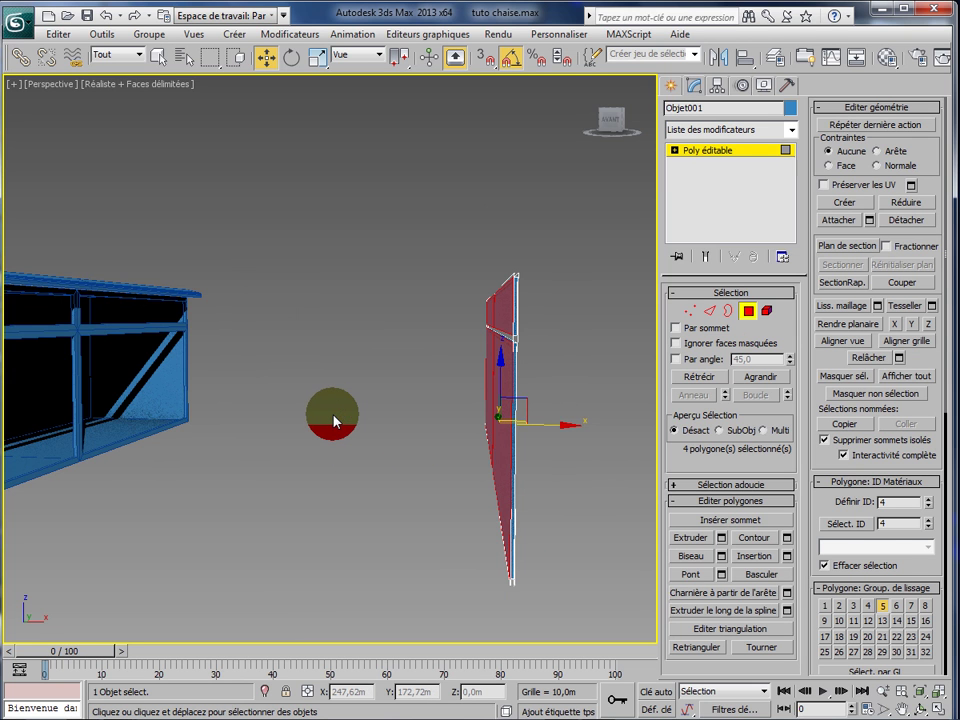
{"action": "left_click", "coordinate": [601, 478]}
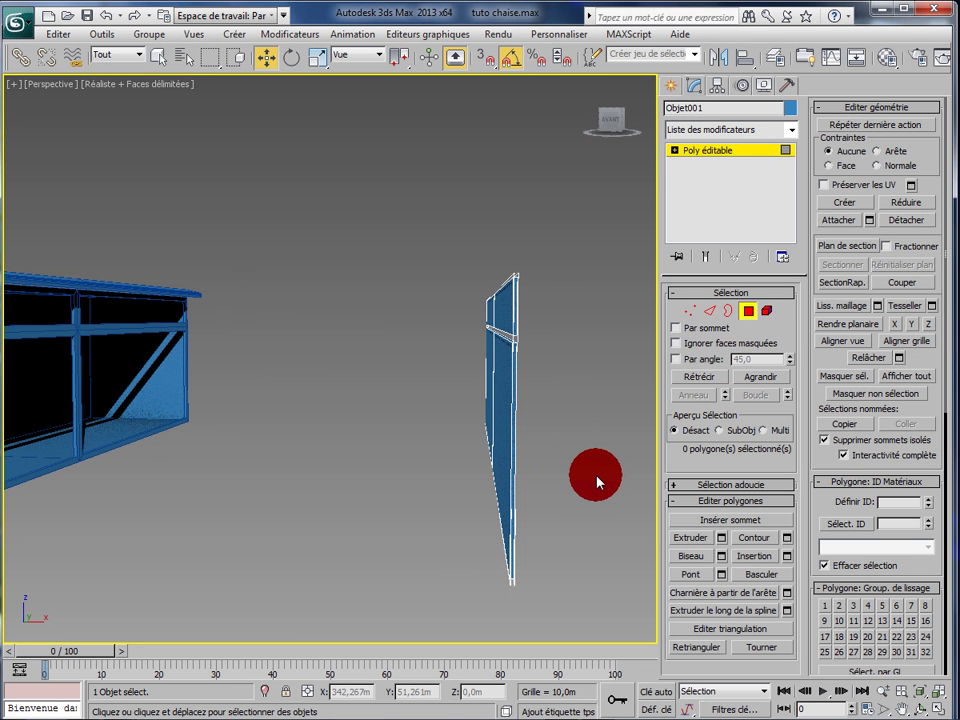
Render the perspective view to check the thickness of the four panels, and close the rendered image.
{"action": "middle_click_drag", "start_coordinate": [597, 482], "coordinate": [575, 503], "text": "alt"}
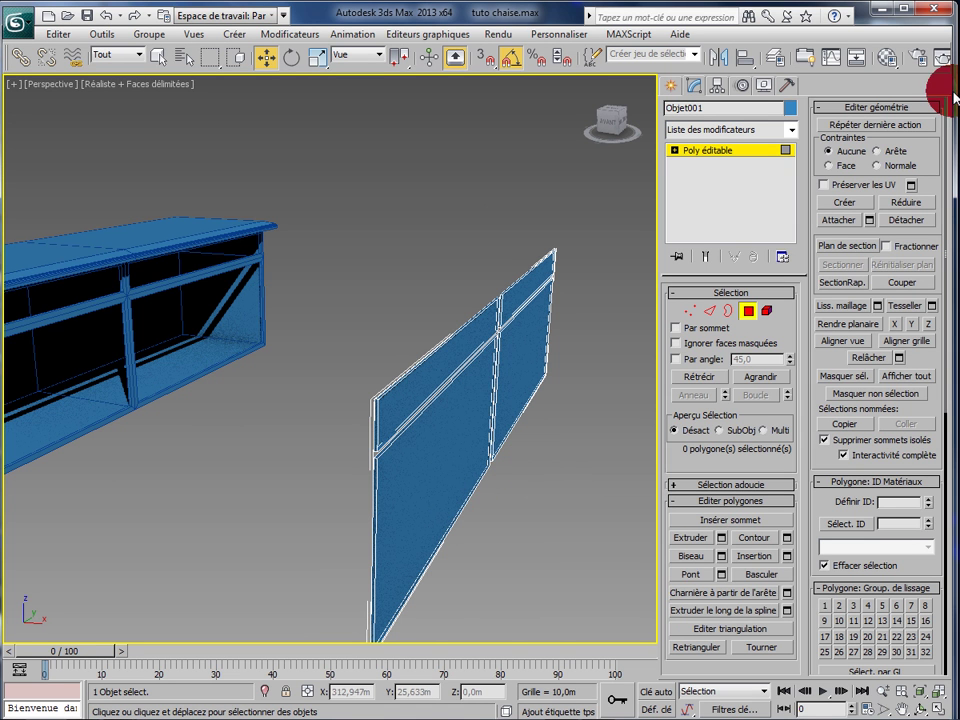
{"action": "left_click", "coordinate": [885, 57]}
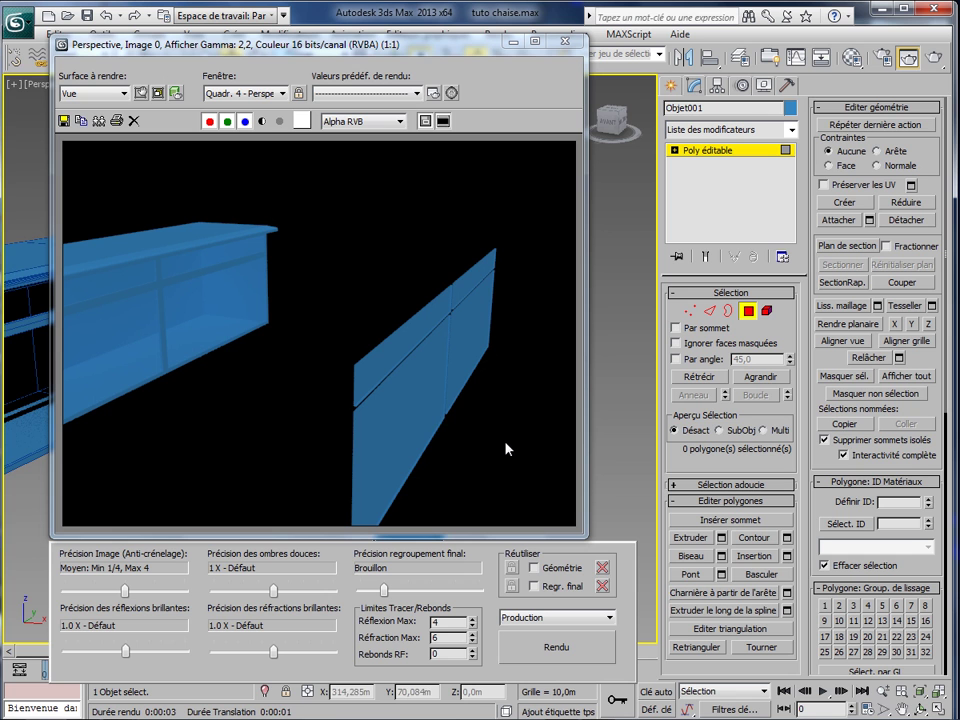
{"action": "mouse_move", "coordinate": [444, 429]}
{"action": "left_mouse_down"}
{"action": "mouse_move", "coordinate": [449, 324]}
{"action": "mouse_move", "coordinate": [450, 343]}
{"action": "left_mouse_up"}
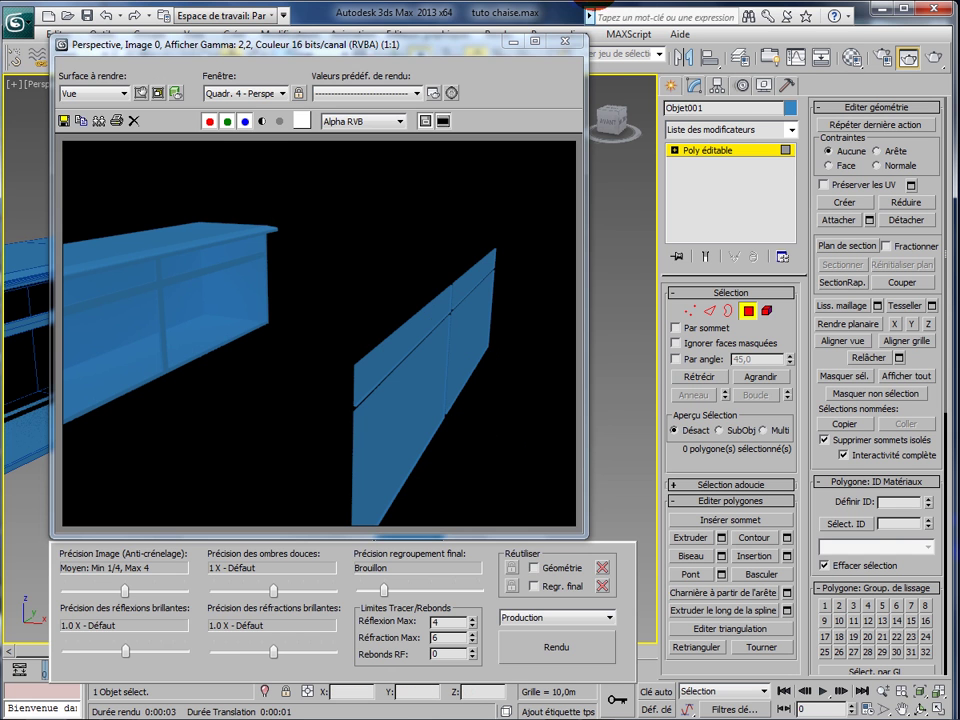
{"action": "left_click", "coordinate": [567, 43]}
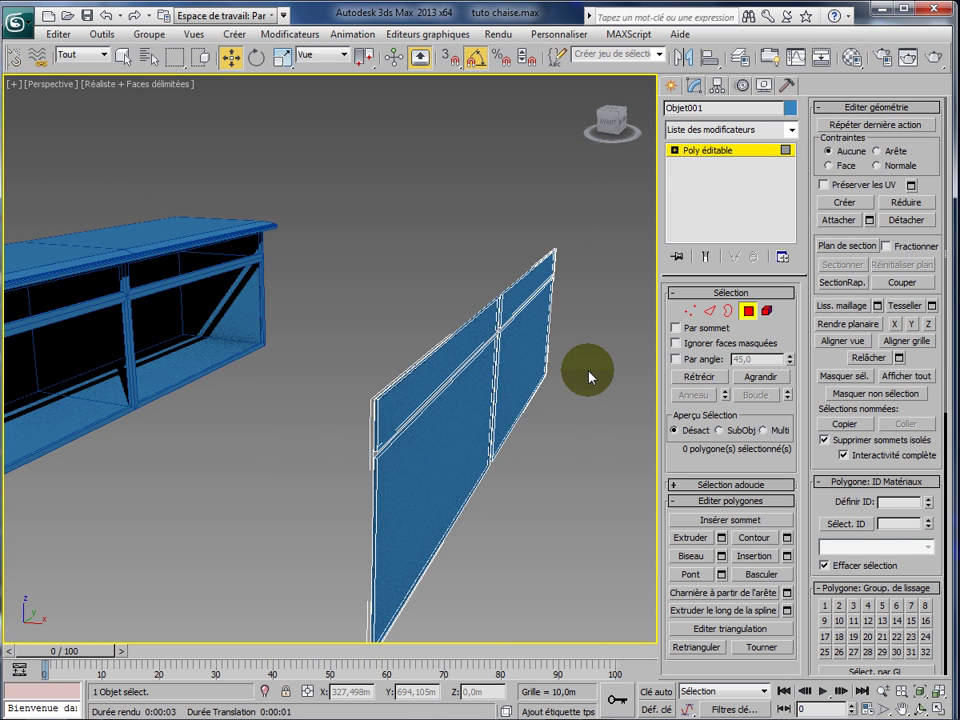
{"action": "left_click", "coordinate": [581, 460]}
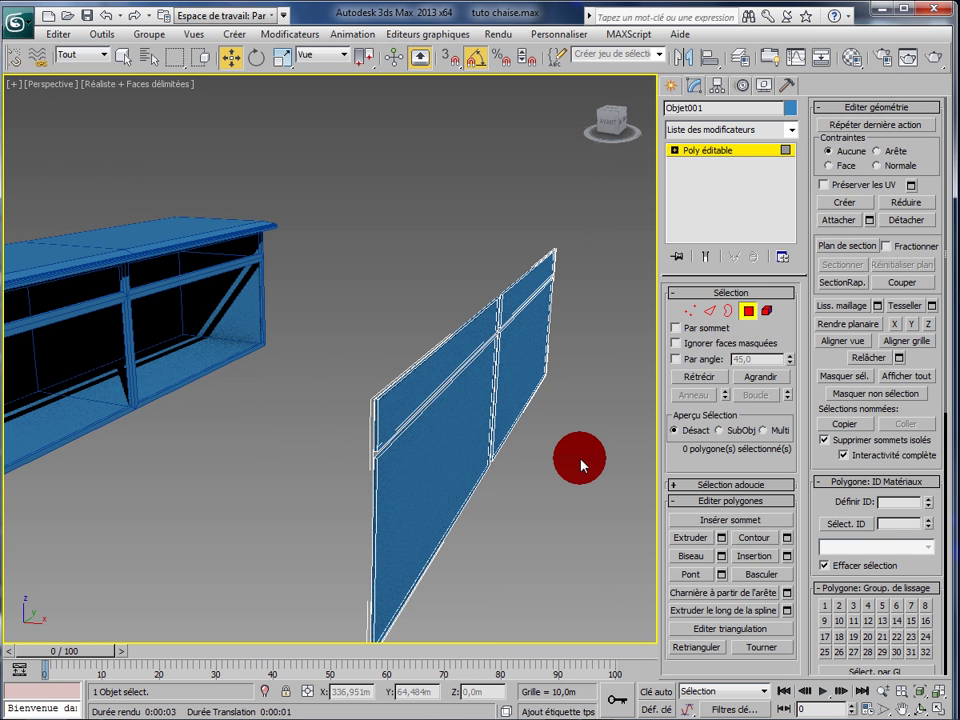
In the wireframe right view, bridge the top and bottom front edges of the upper-left drawer panel to close its face.
{"action": "middle_click_drag", "start_coordinate": [581, 460], "coordinate": [513, 460], "text": "alt"}
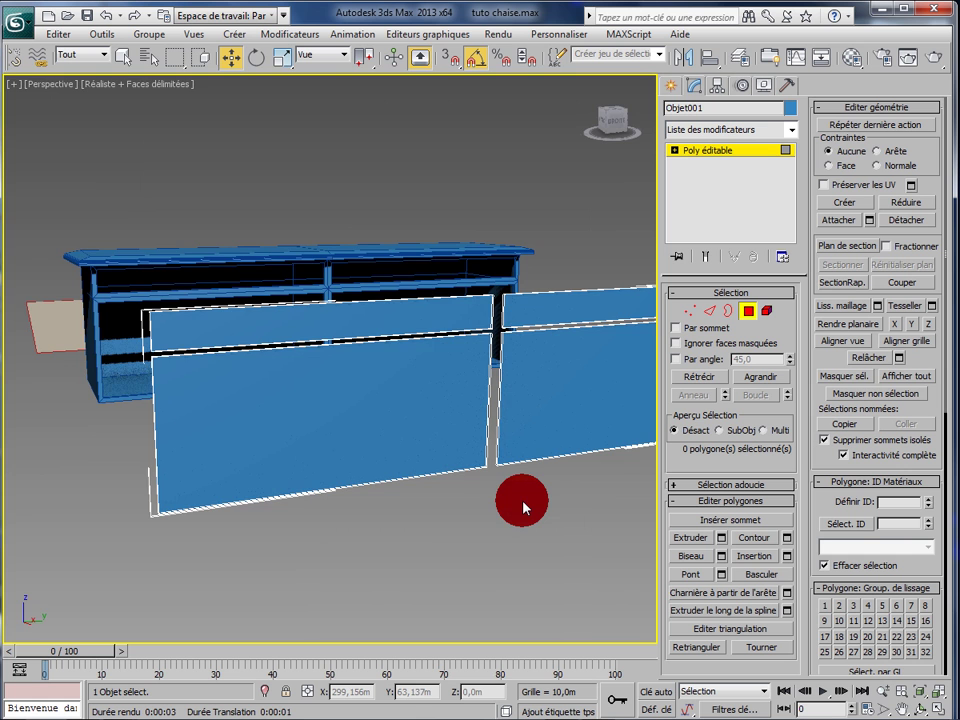
{"action": "key", "text": "alt+w"}
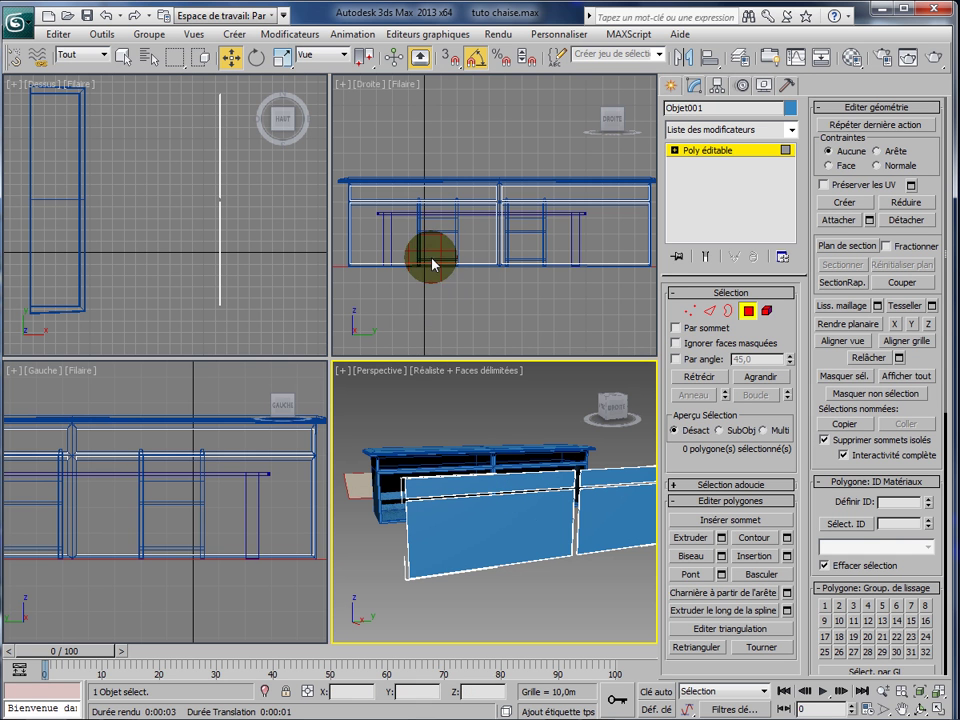
{"action": "middle_click", "coordinate": [431, 311]}
{"action": "key", "text": "alt+w"}
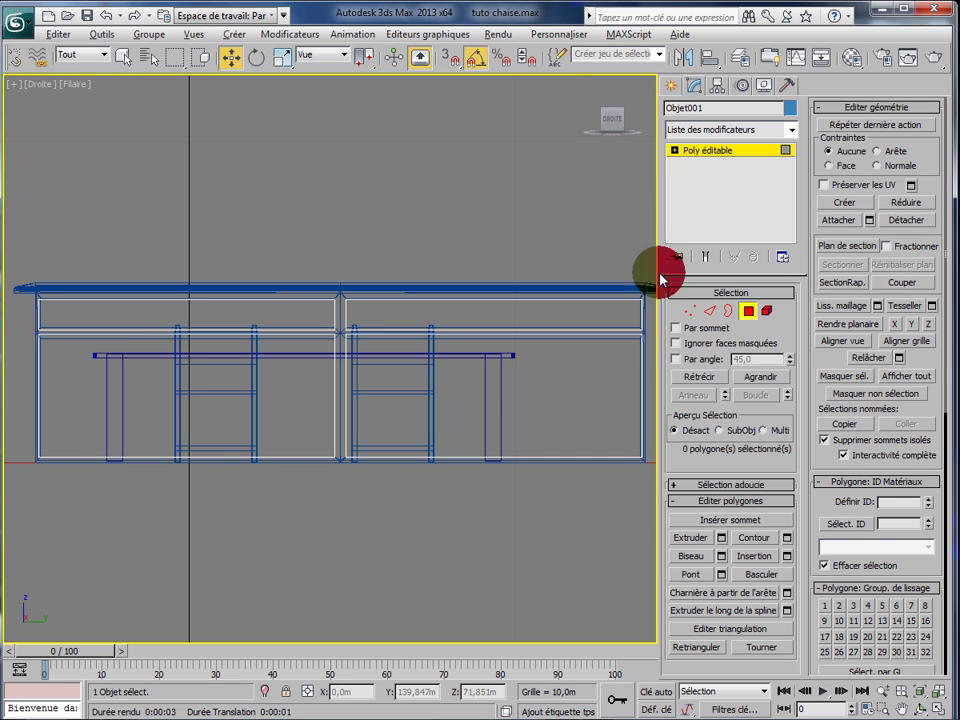
{"action": "left_click", "coordinate": [709, 311]}
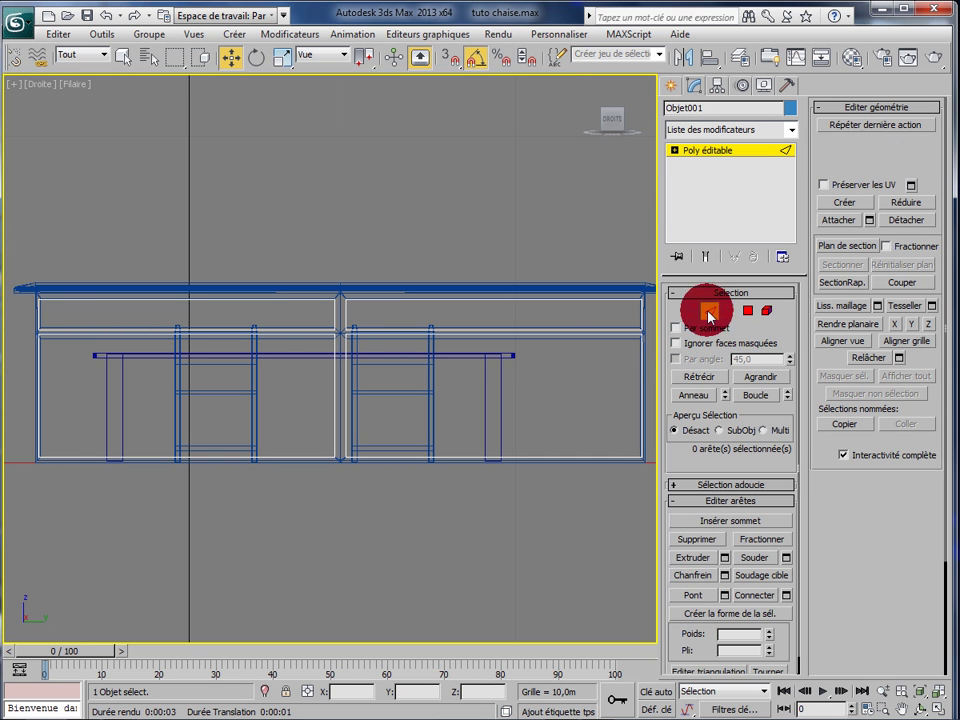
{"action": "left_click", "coordinate": [232, 306]}
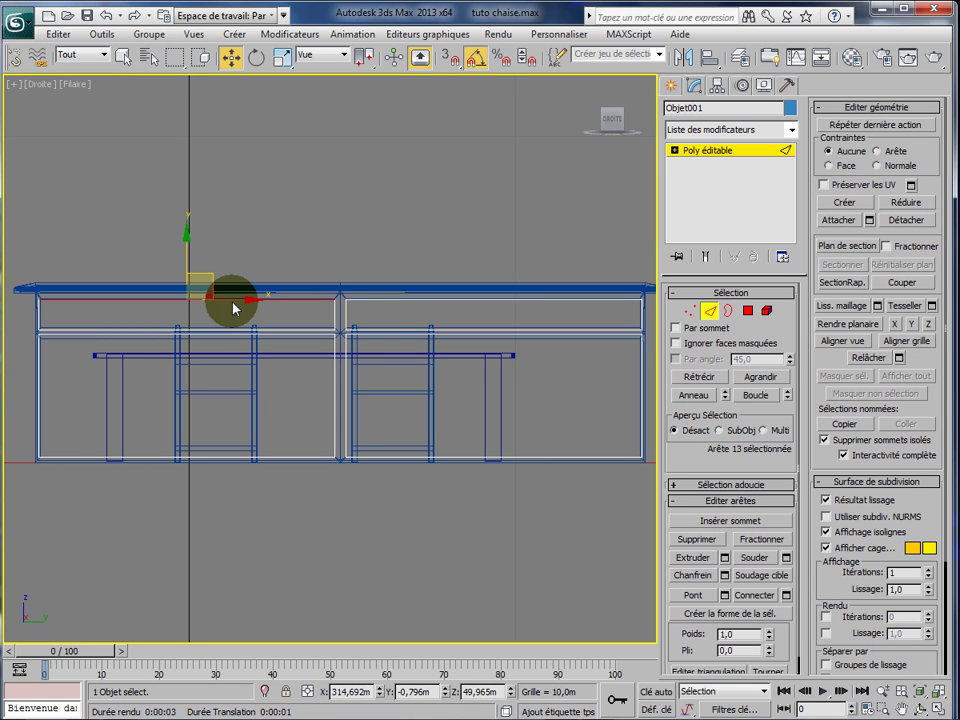
{"action": "left_click", "coordinate": [240, 331], "text": "ctrl"}
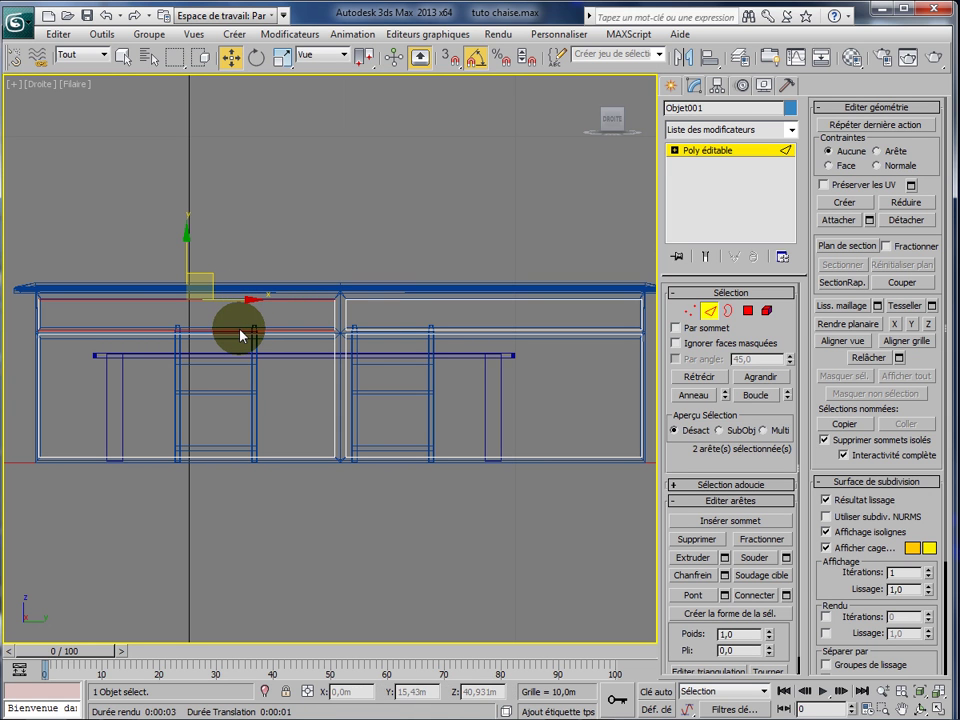
{"action": "left_click", "coordinate": [693, 598]}
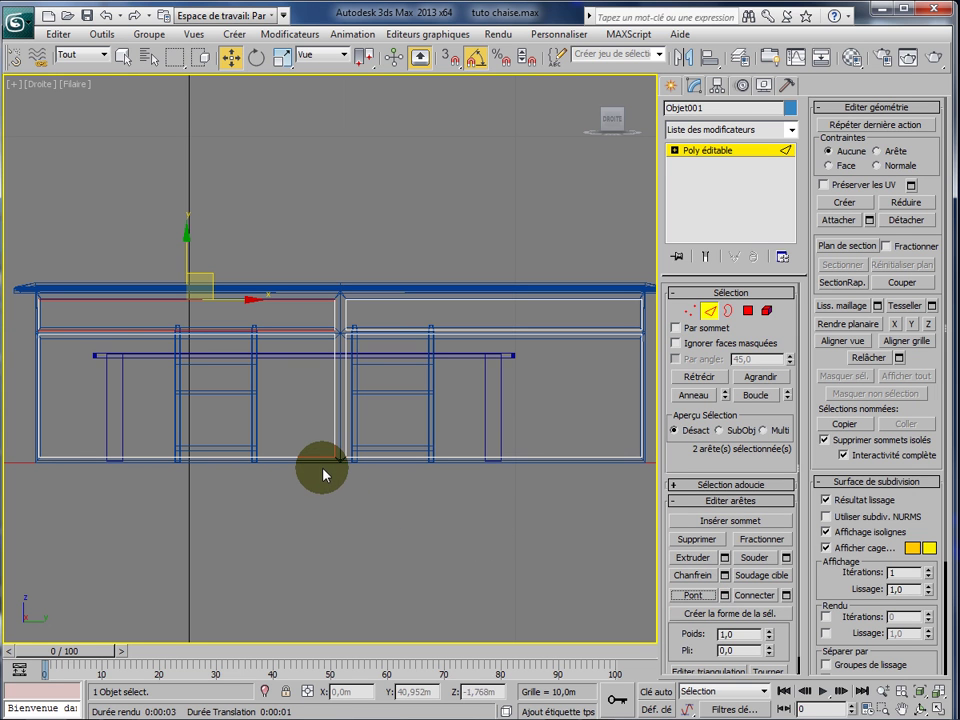
In the perspective view, bridge the top and bottom front edges of the upper-right drawer panel.
{"action": "key", "text": "alt+w"}
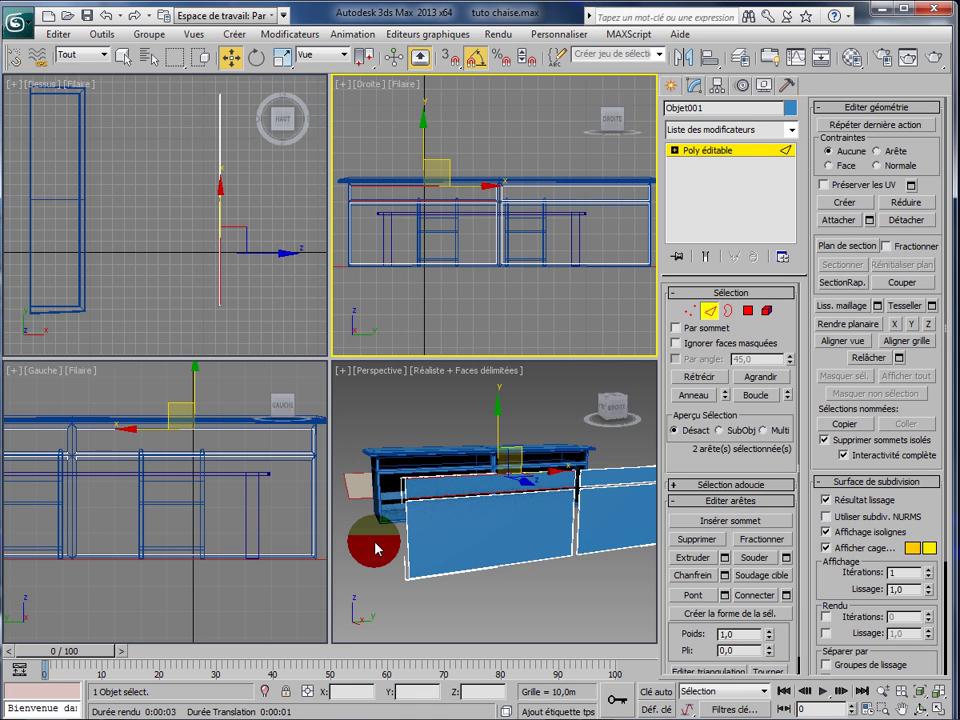
{"action": "right_click", "coordinate": [376, 548]}
{"action": "key", "text": "alt+w"}
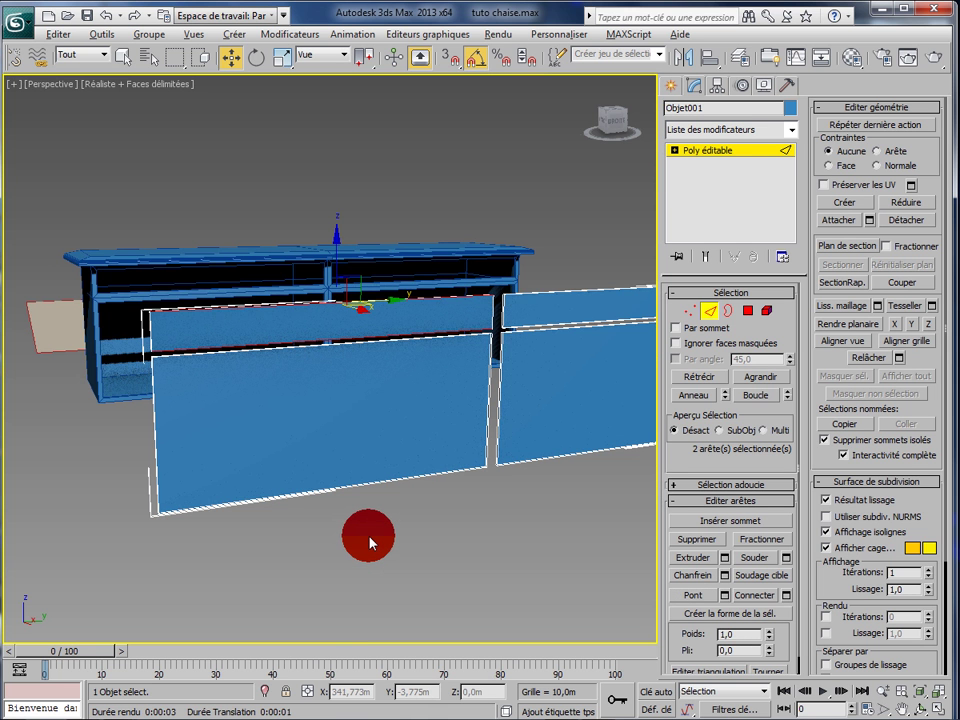
{"action": "middle_click_drag", "start_coordinate": [370, 543], "coordinate": [266, 566]}
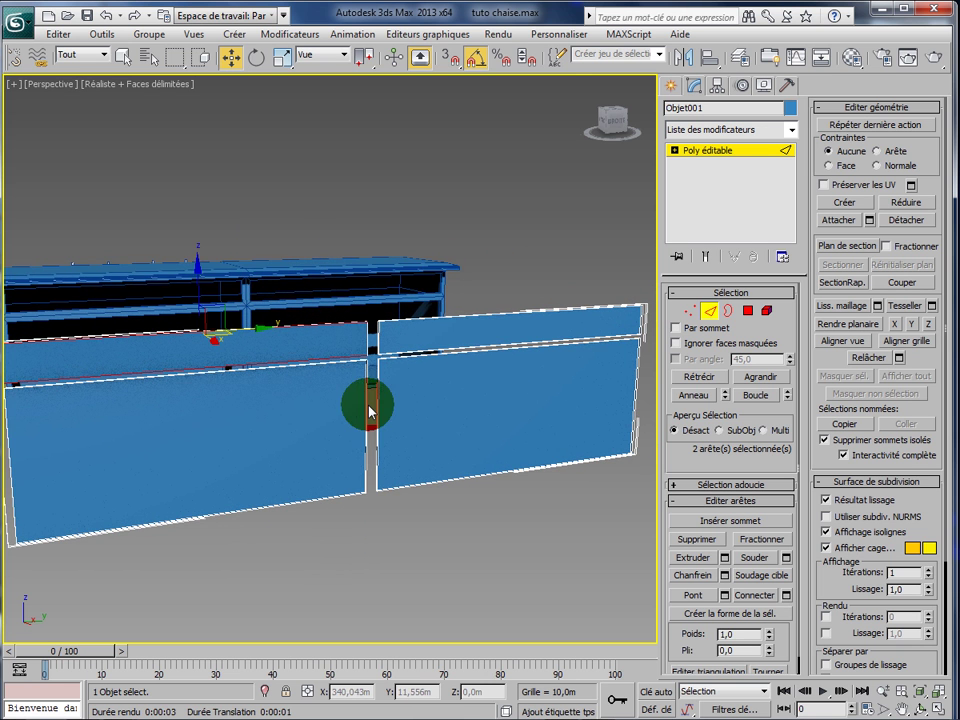
{"action": "left_click", "coordinate": [462, 318]}
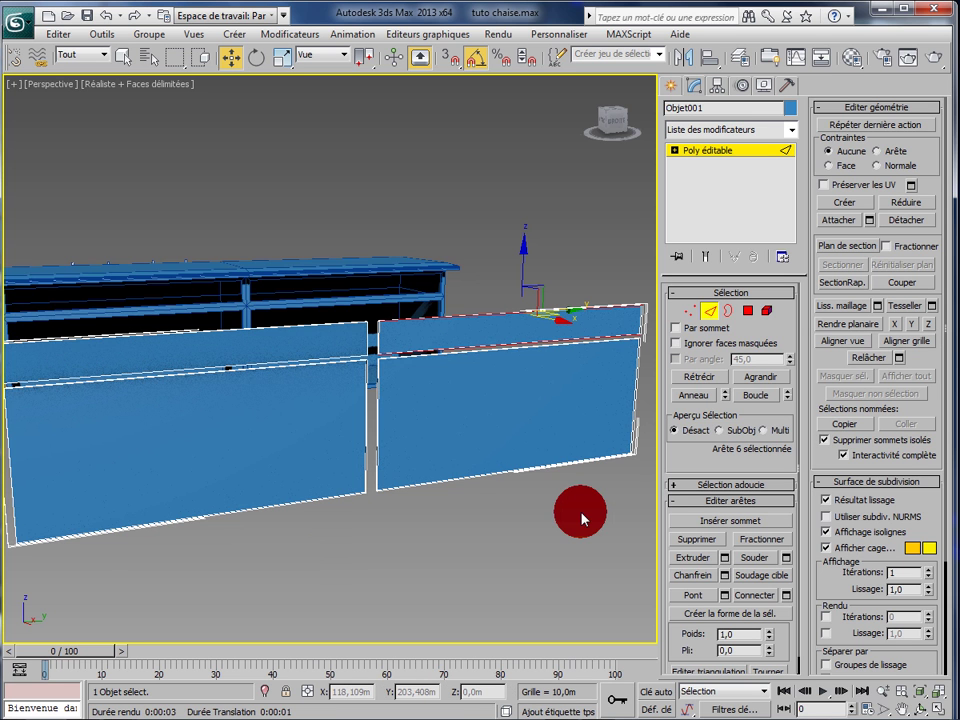
{"action": "left_click", "coordinate": [694, 598]}
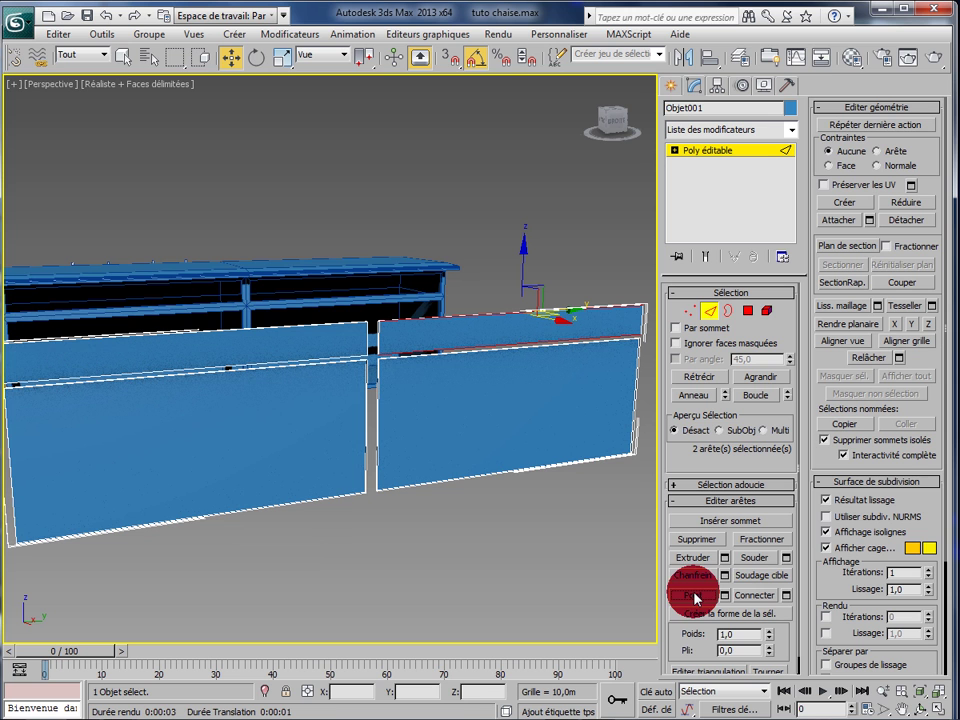
Bridge the top and bottom front edges of the lower-right door panel and of the lower-left door panel.
{"action": "left_click", "coordinate": [502, 355]}
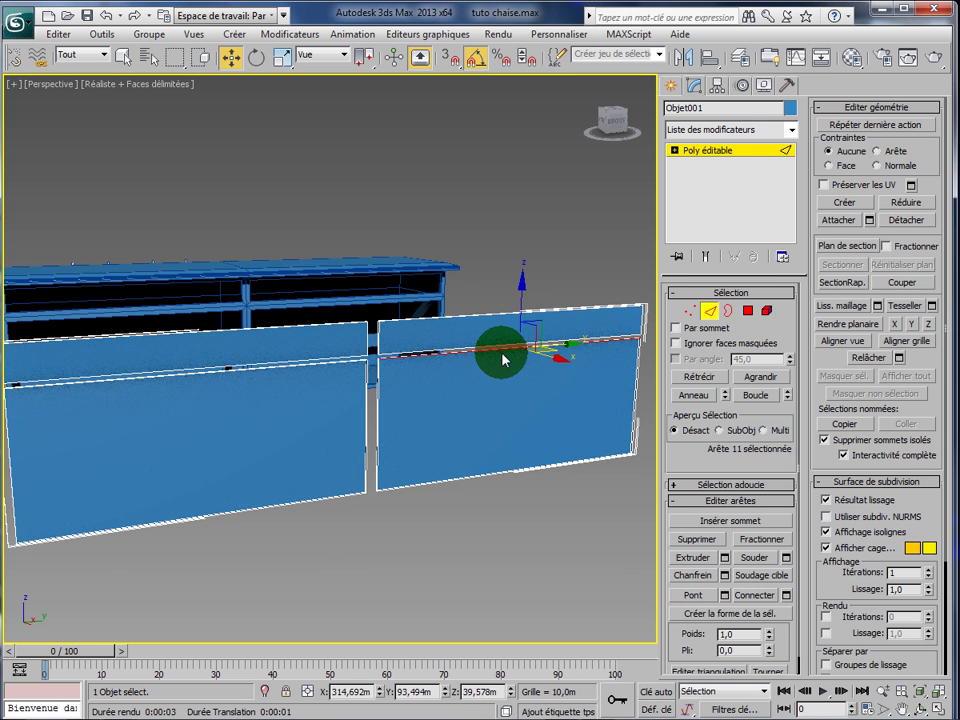
{"action": "left_click", "coordinate": [500, 483]}
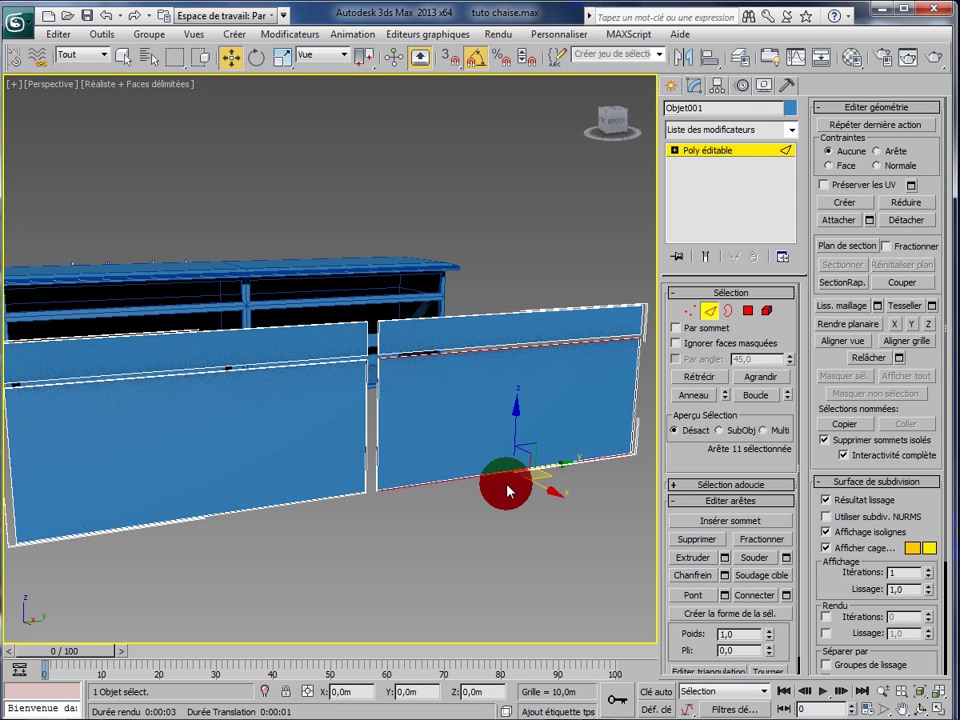
{"action": "left_click", "coordinate": [697, 597]}
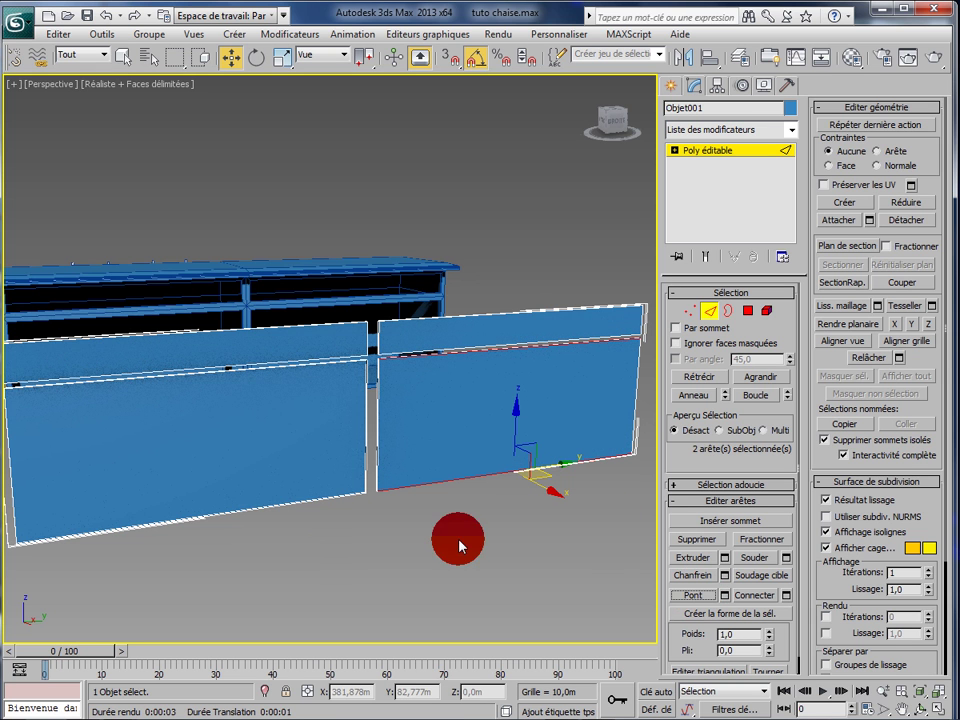
{"action": "left_click", "coordinate": [227, 377]}
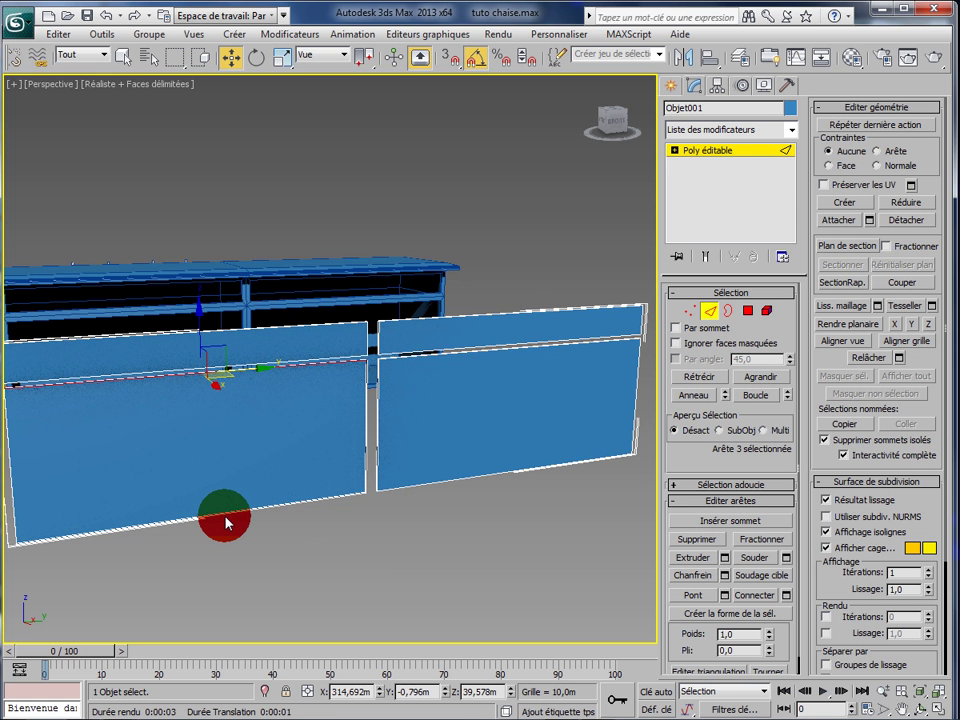
{"action": "left_click", "coordinate": [238, 519]}
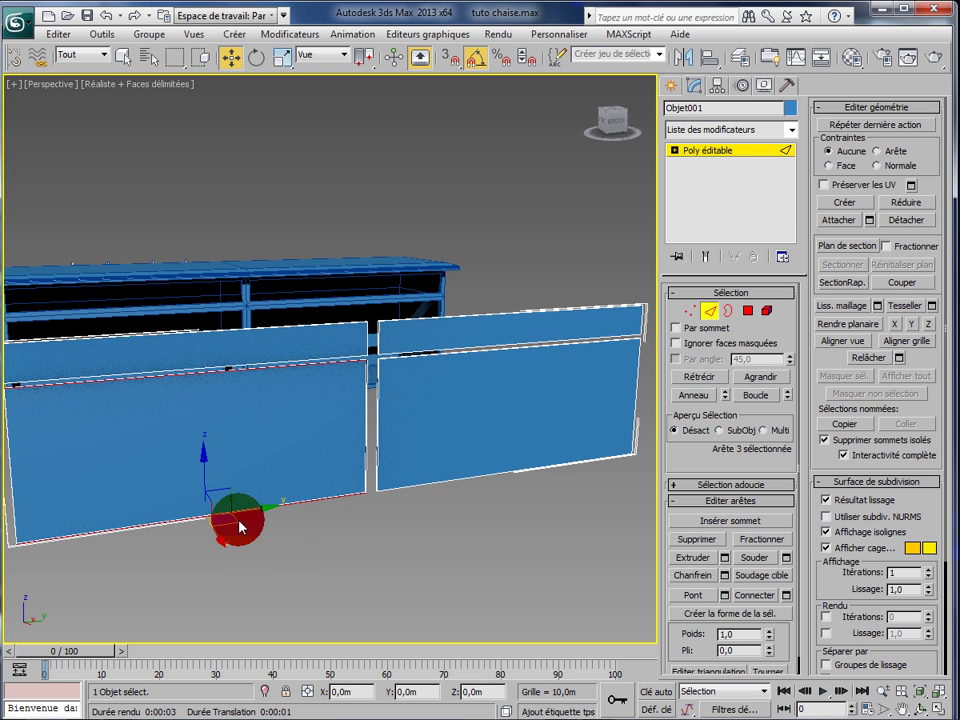
{"action": "left_click", "coordinate": [693, 597]}
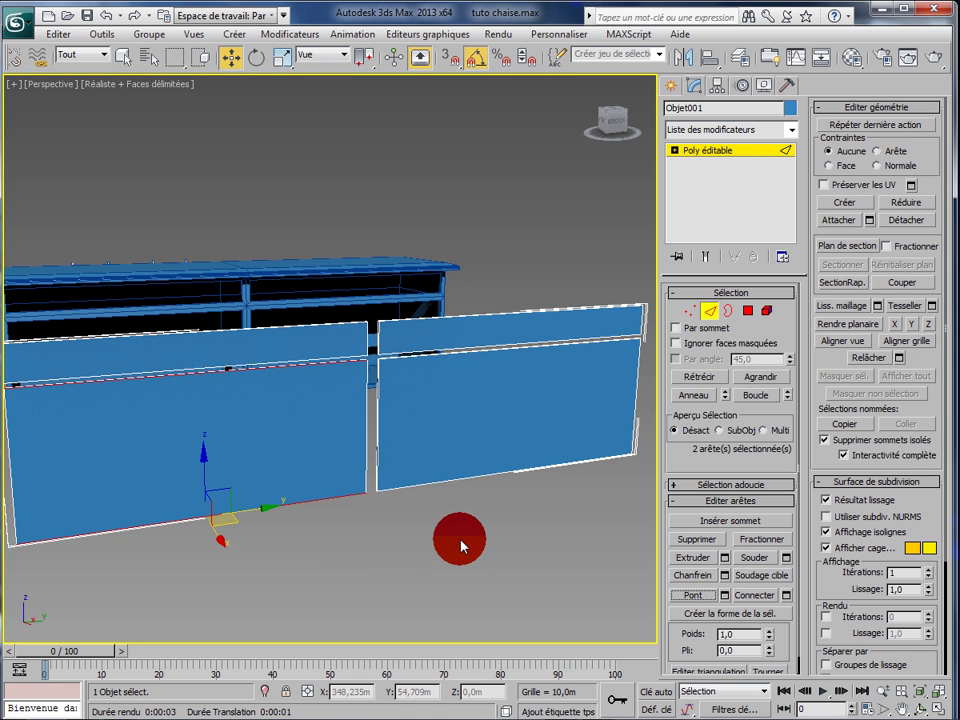
{"action": "middle_click_drag", "start_coordinate": [467, 544], "coordinate": [407, 392], "text": "alt"}
{"action": "left_click", "coordinate": [412, 382]}
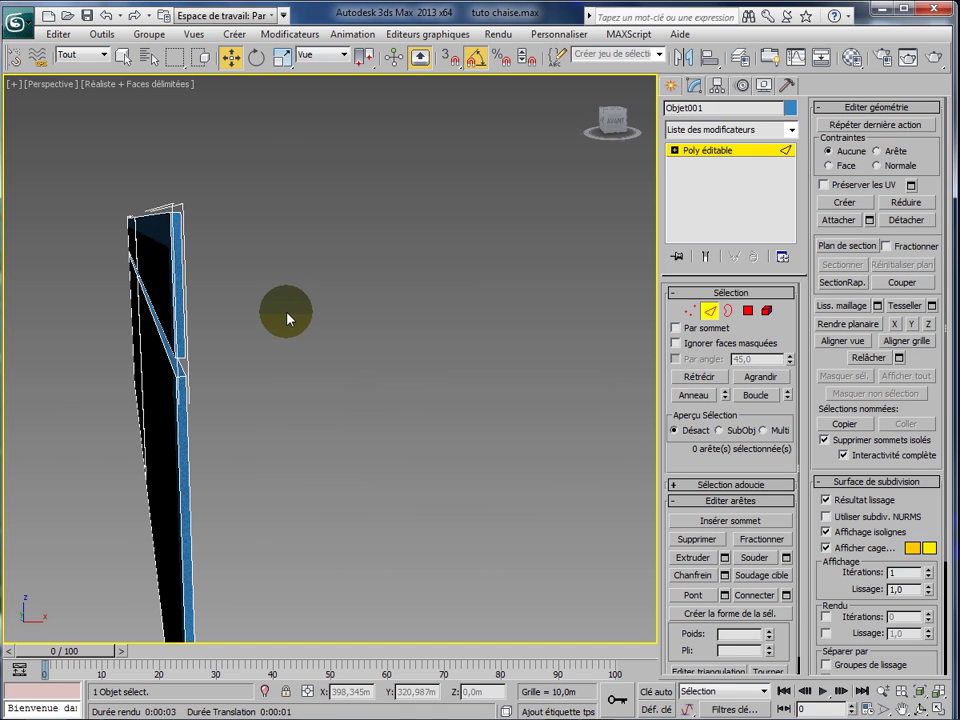
{"action": "middle_click_drag", "start_coordinate": [281, 291], "coordinate": [381, 352], "text": "alt"}
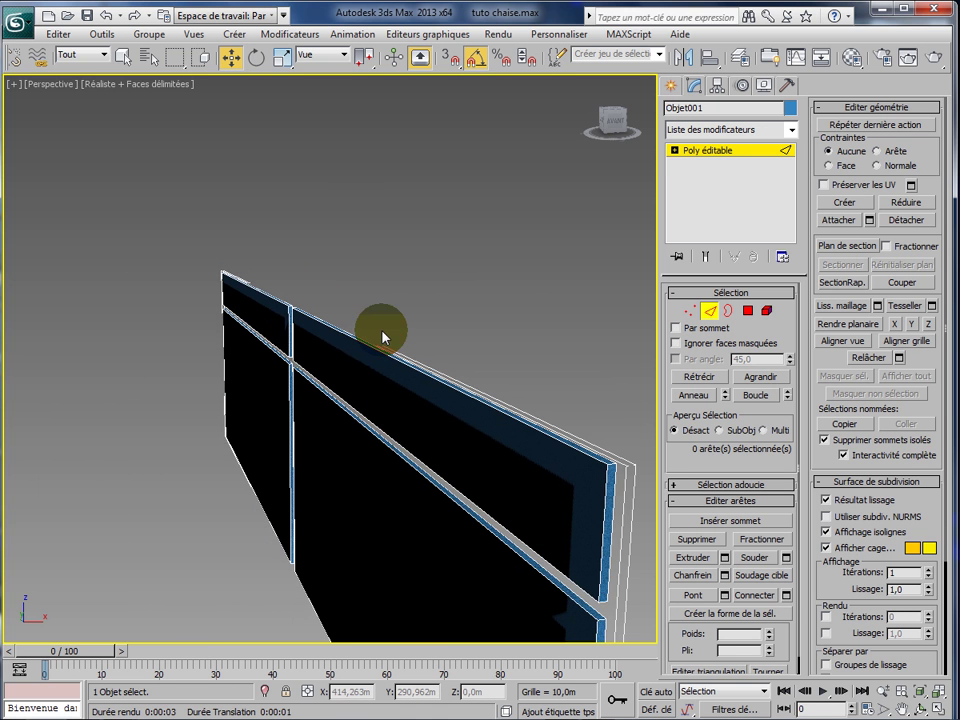
{"action": "left_click", "coordinate": [752, 317]}
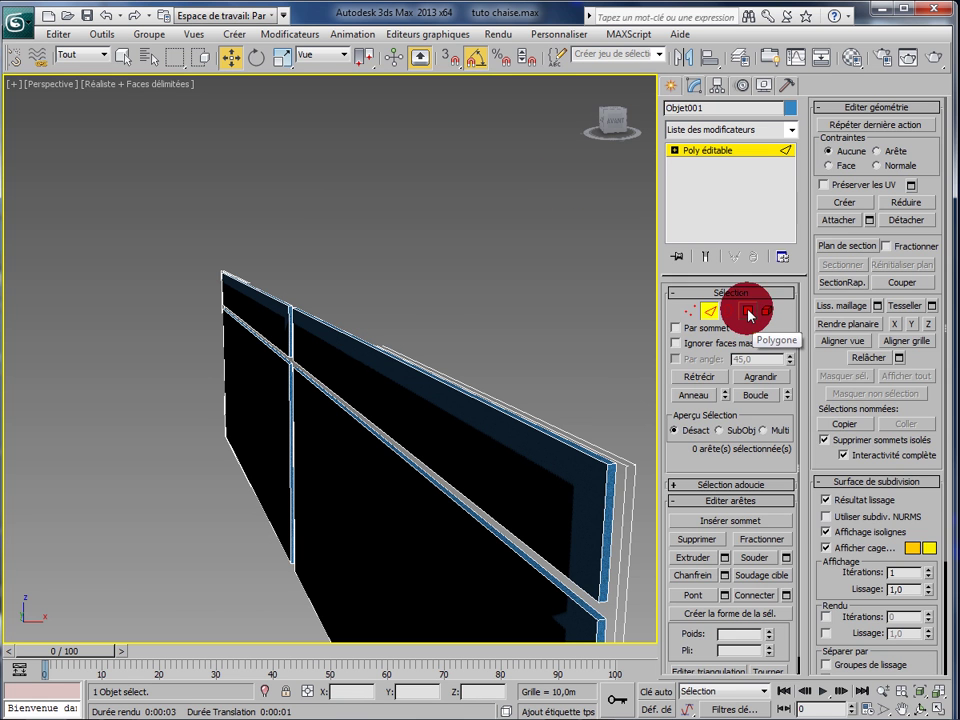
{"action": "left_click", "coordinate": [748, 313]}
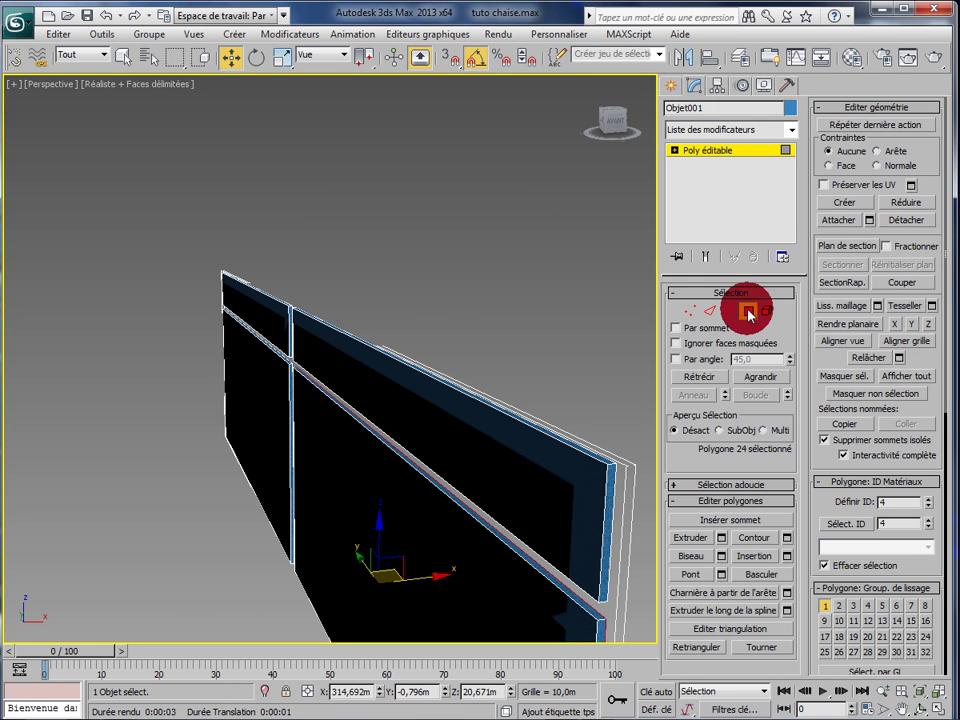
{"action": "left_click", "coordinate": [708, 311]}
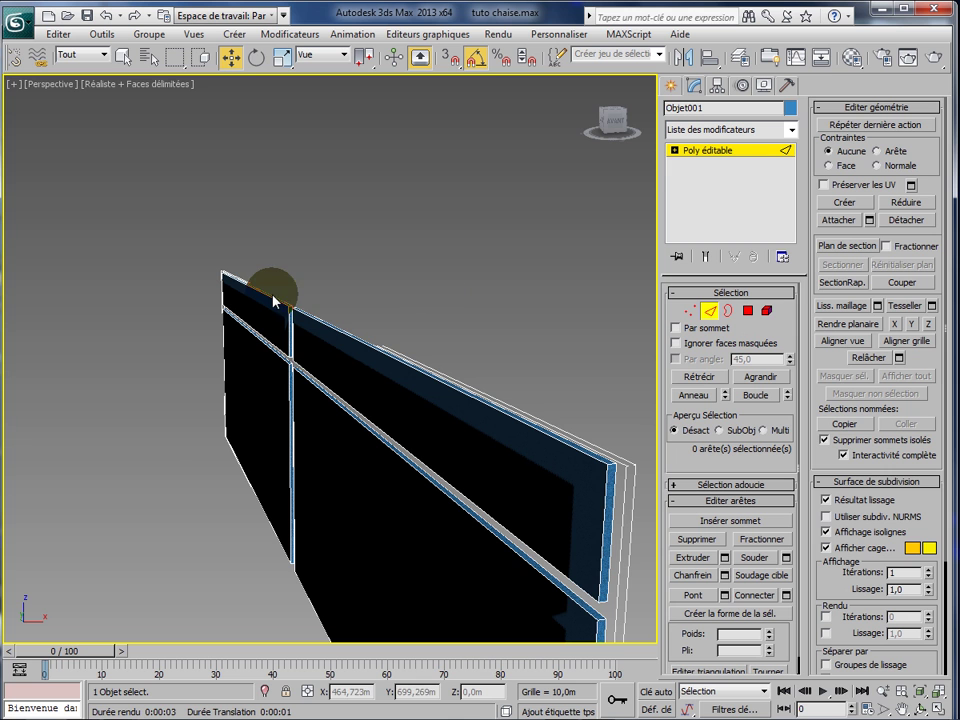
{"action": "left_click", "coordinate": [155, 441]}
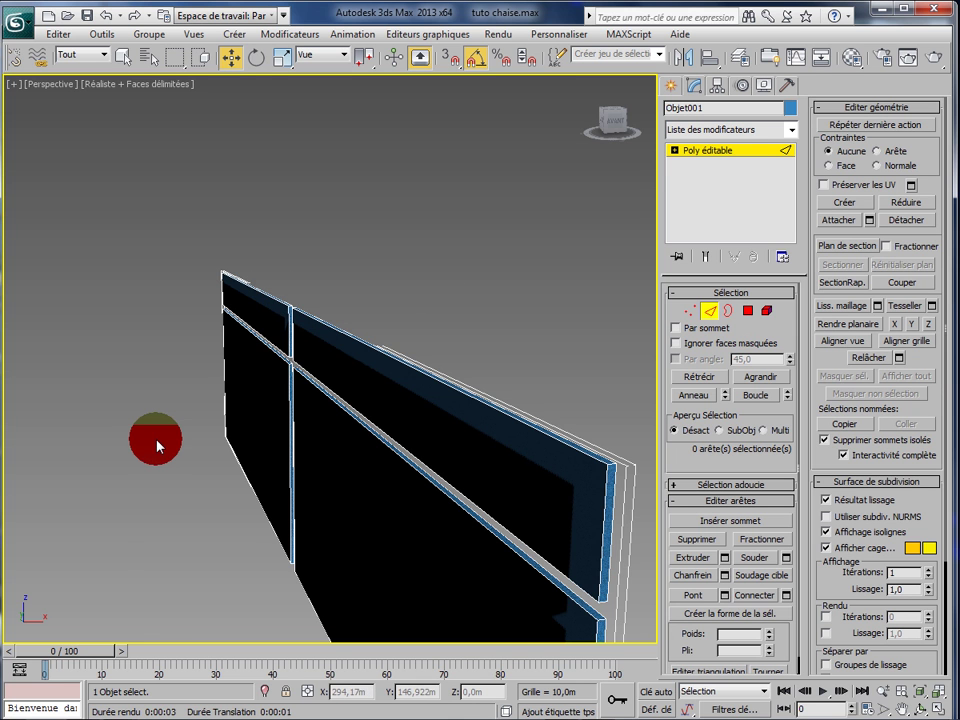
{"action": "scroll", "coordinate": [157, 443], "scroll_direction": "up", "scroll_amount": 10}
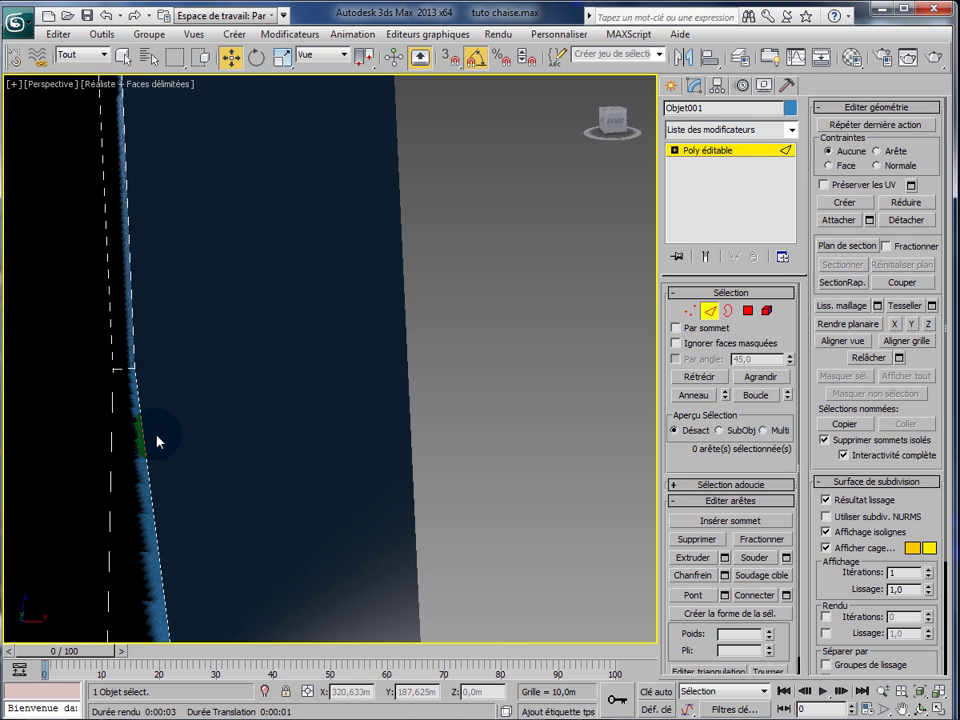
{"action": "scroll", "coordinate": [157, 441], "scroll_direction": "down", "scroll_amount": 10}
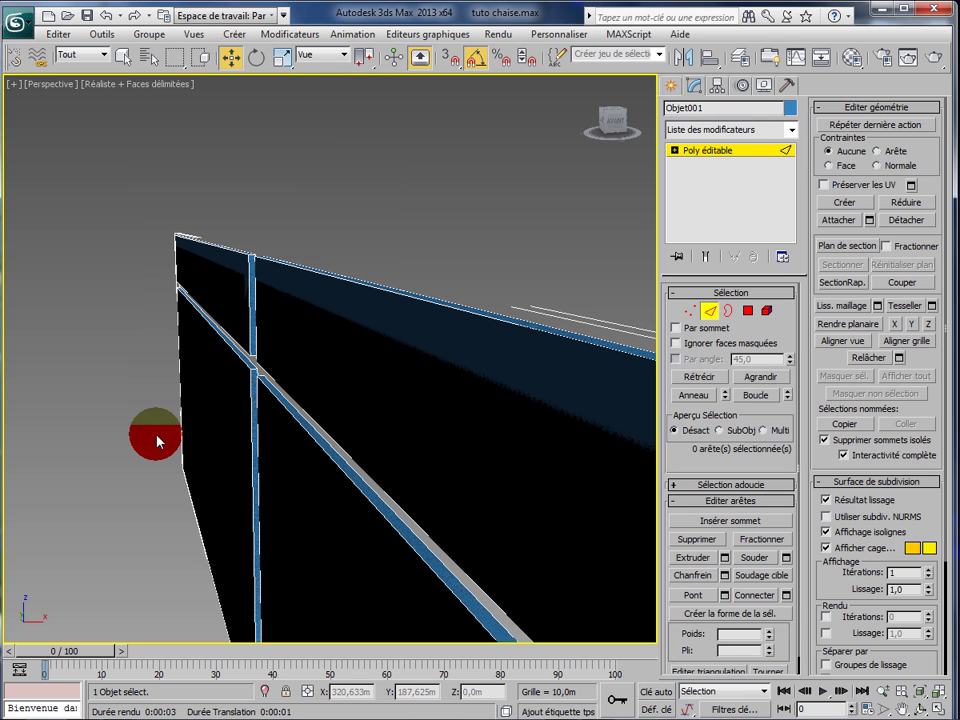
Select the ring of thickness edges around the upper-left drawer panel and convert it to a selection of its four side polygons.
{"action": "left_click", "coordinate": [253, 263]}
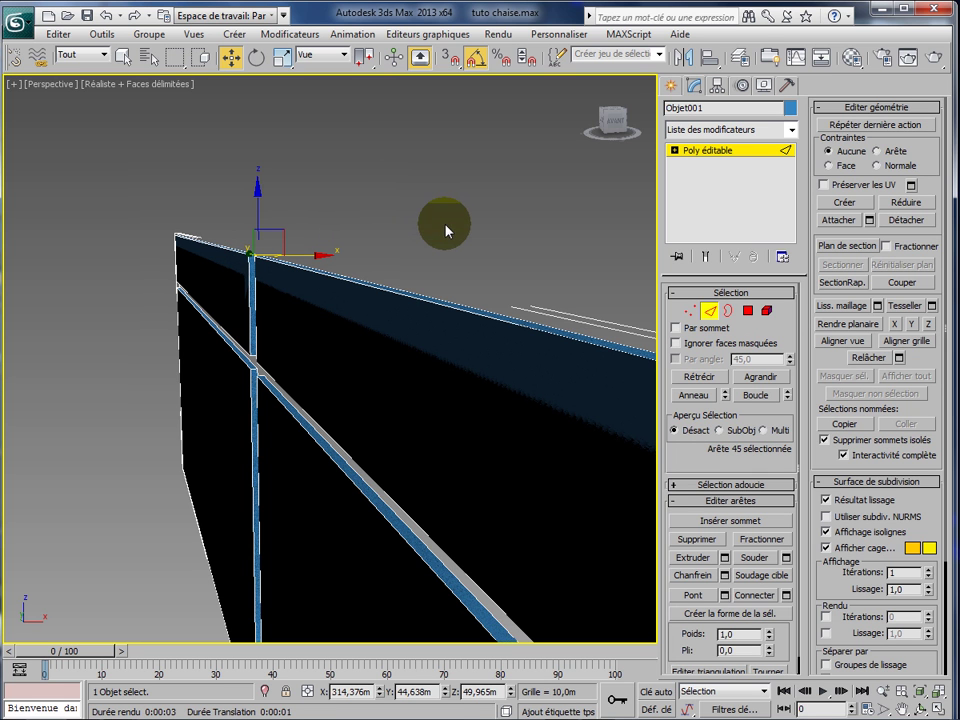
{"action": "left_click_drag", "start_coordinate": [664, 271], "coordinate": [678, 291]}
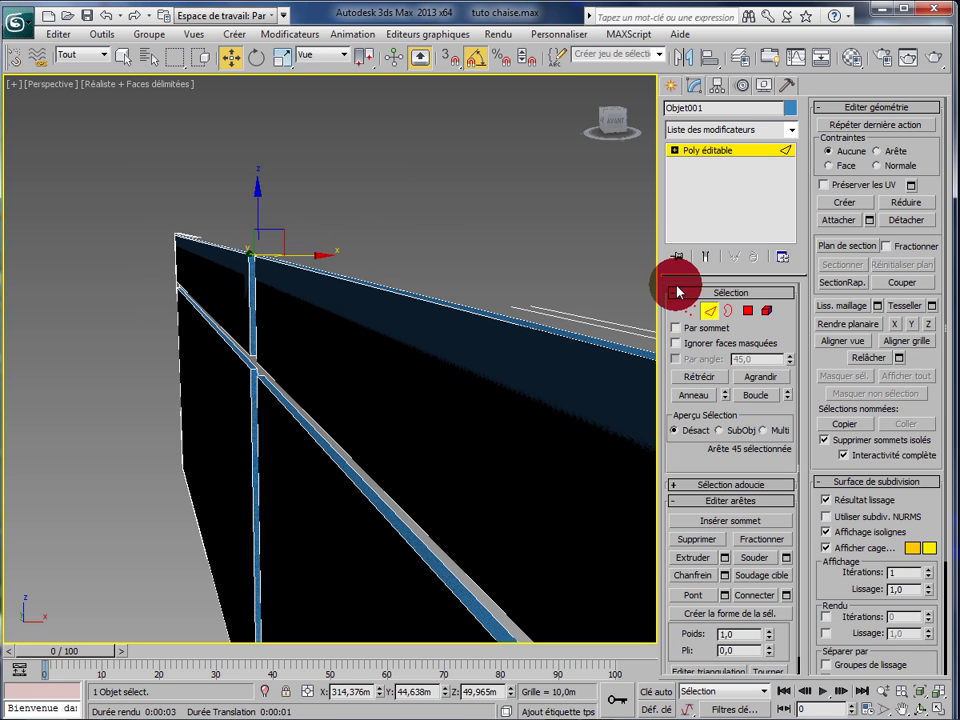
{"action": "left_click", "coordinate": [749, 313]}
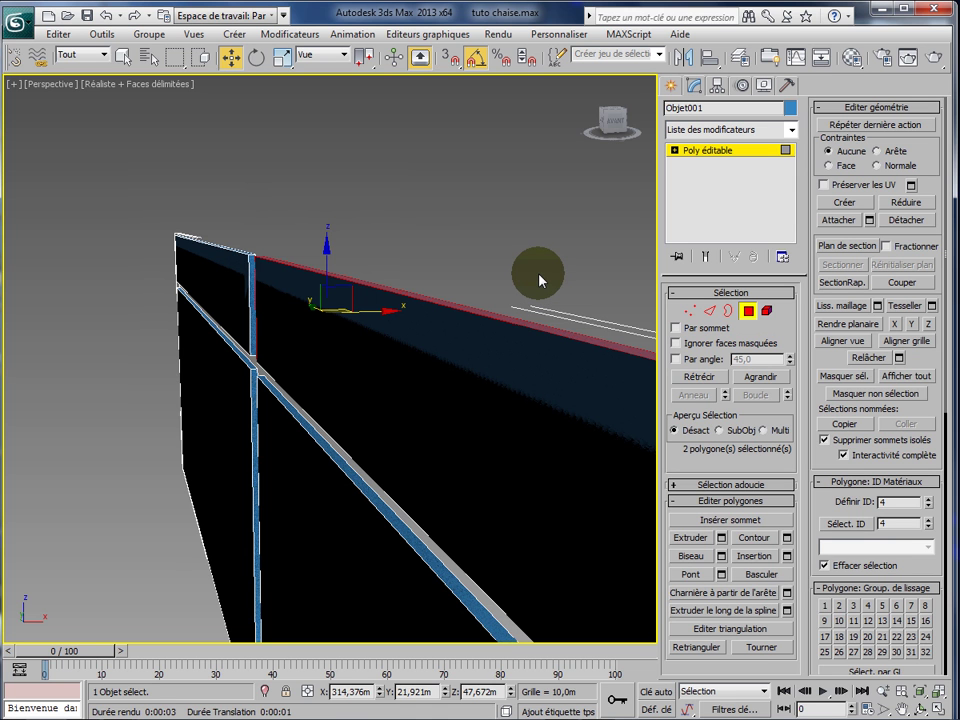
{"action": "middle_click_drag", "start_coordinate": [540, 281], "coordinate": [517, 302], "text": "alt"}
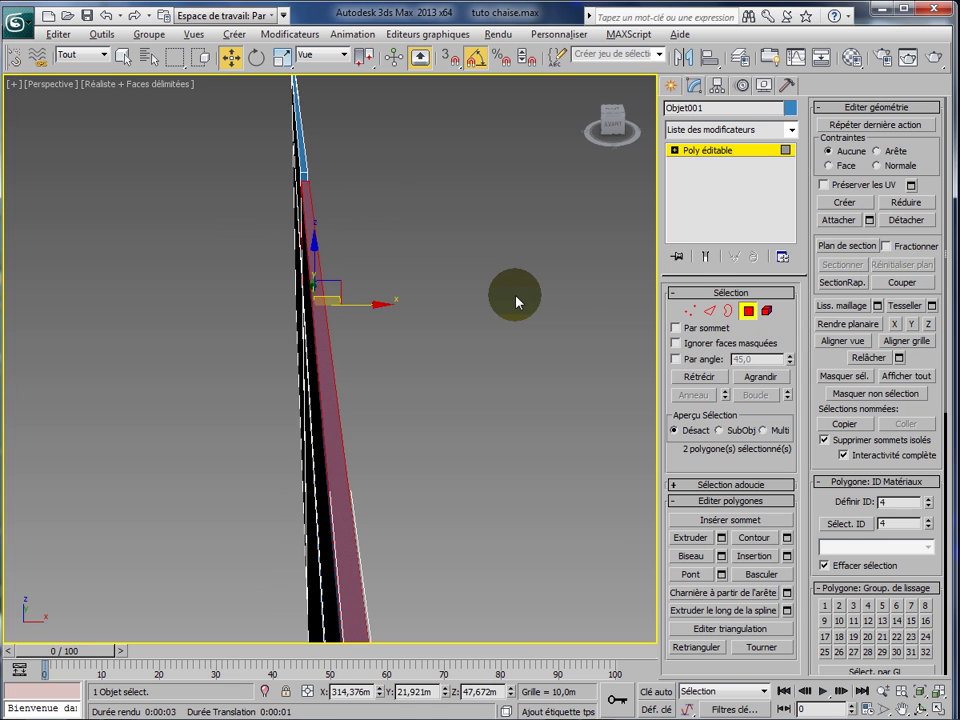
{"action": "left_click", "coordinate": [709, 310]}
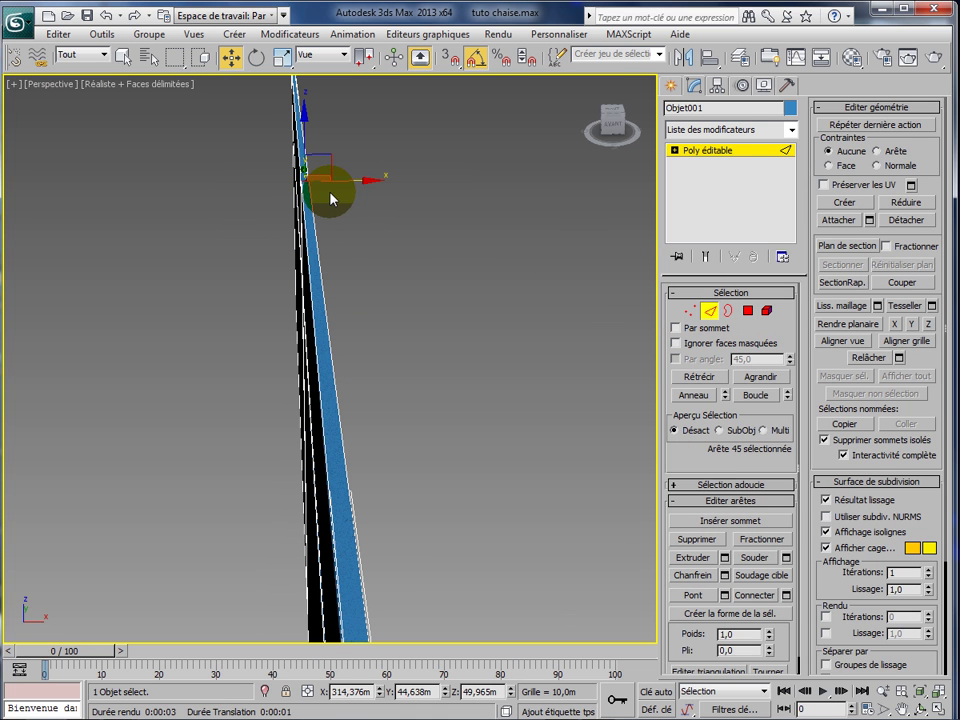
{"action": "left_click", "coordinate": [697, 398]}
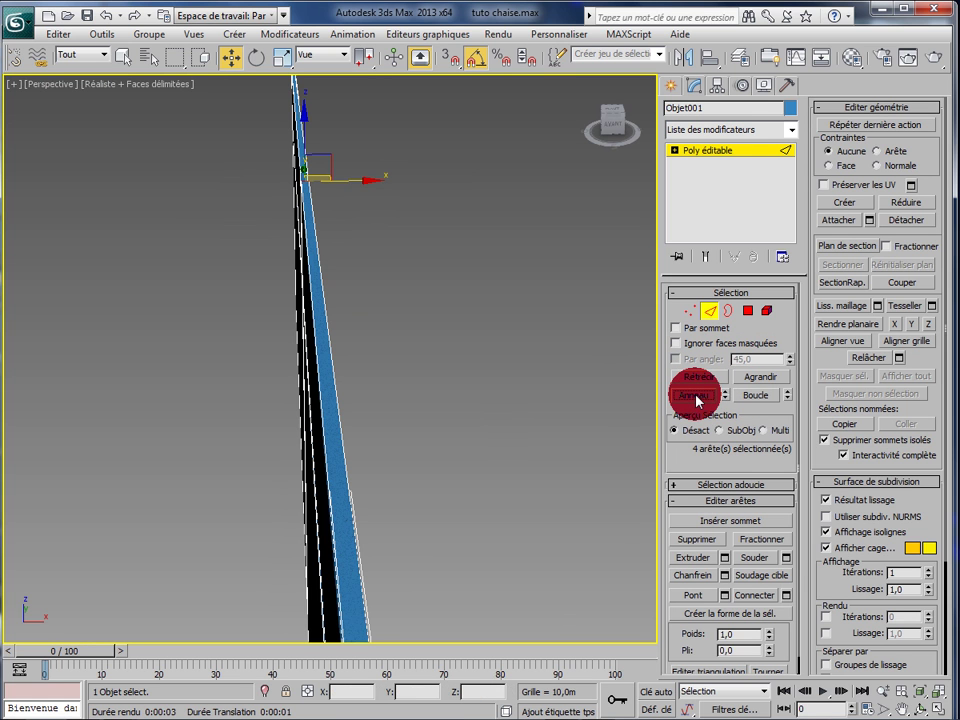
{"action": "scroll", "coordinate": [501, 432], "scroll_direction": "down", "scroll_amount": 2}
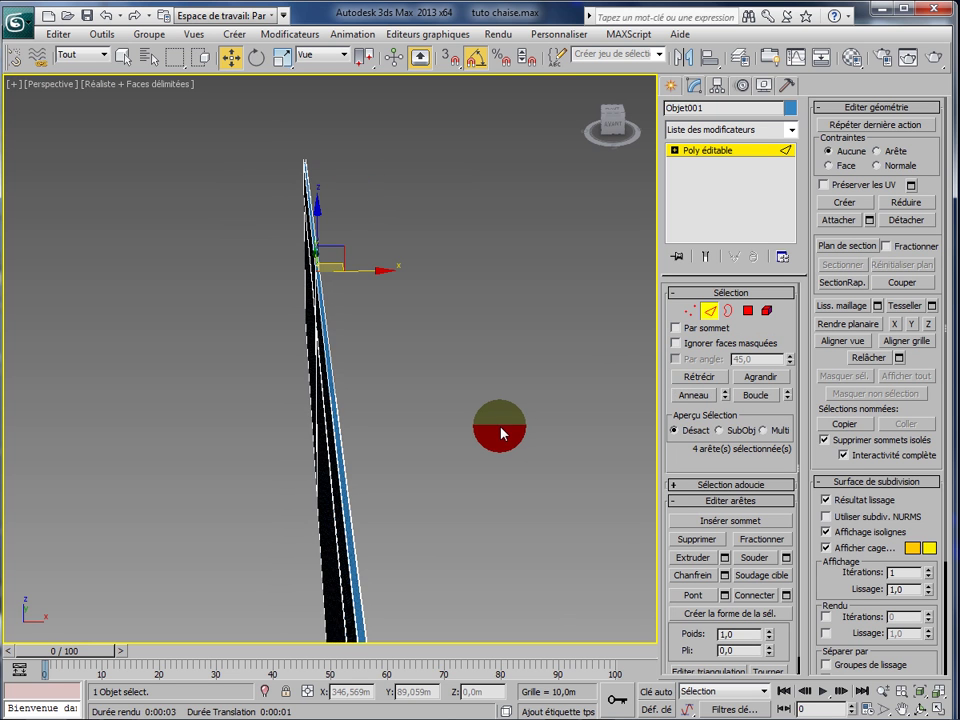
{"action": "middle_click_drag", "start_coordinate": [501, 432], "coordinate": [484, 370], "text": "alt"}
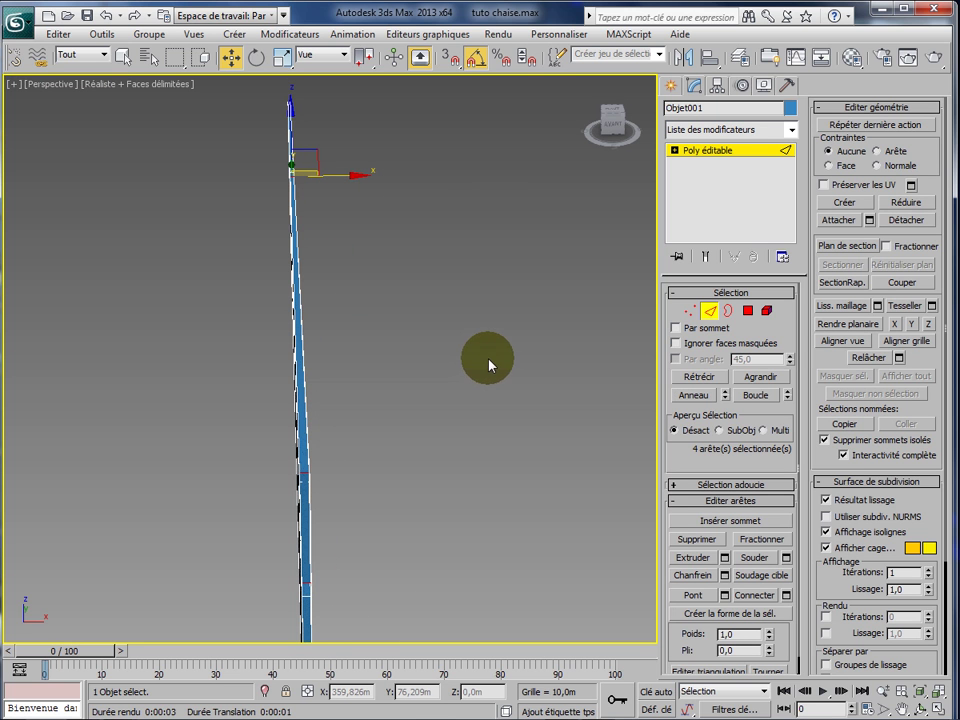
{"action": "left_click", "coordinate": [699, 314]}
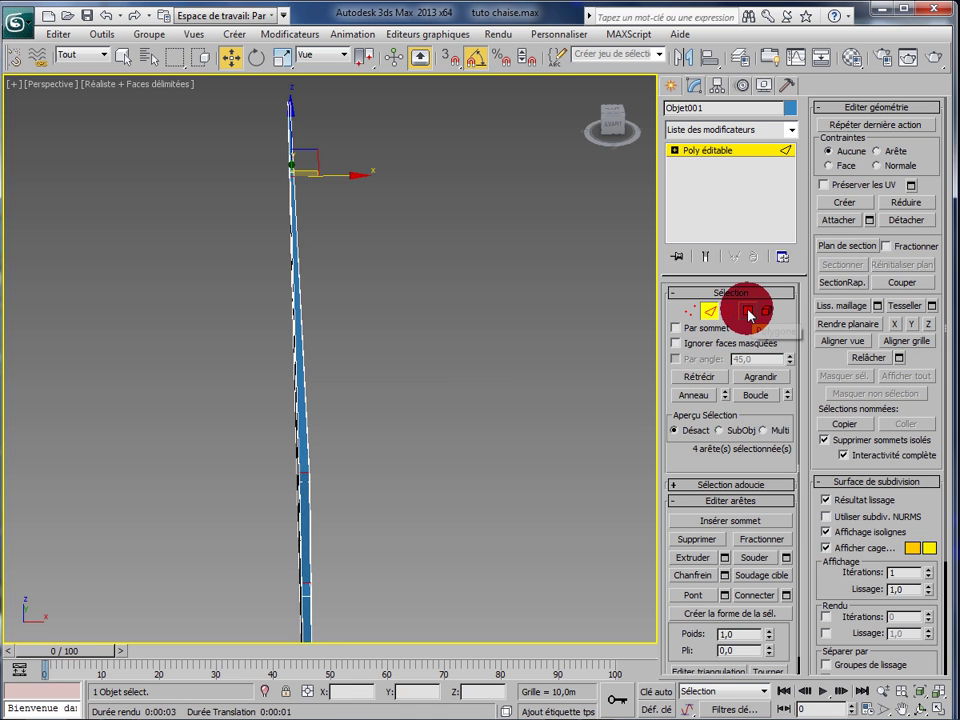
{"action": "left_click", "coordinate": [748, 312]}
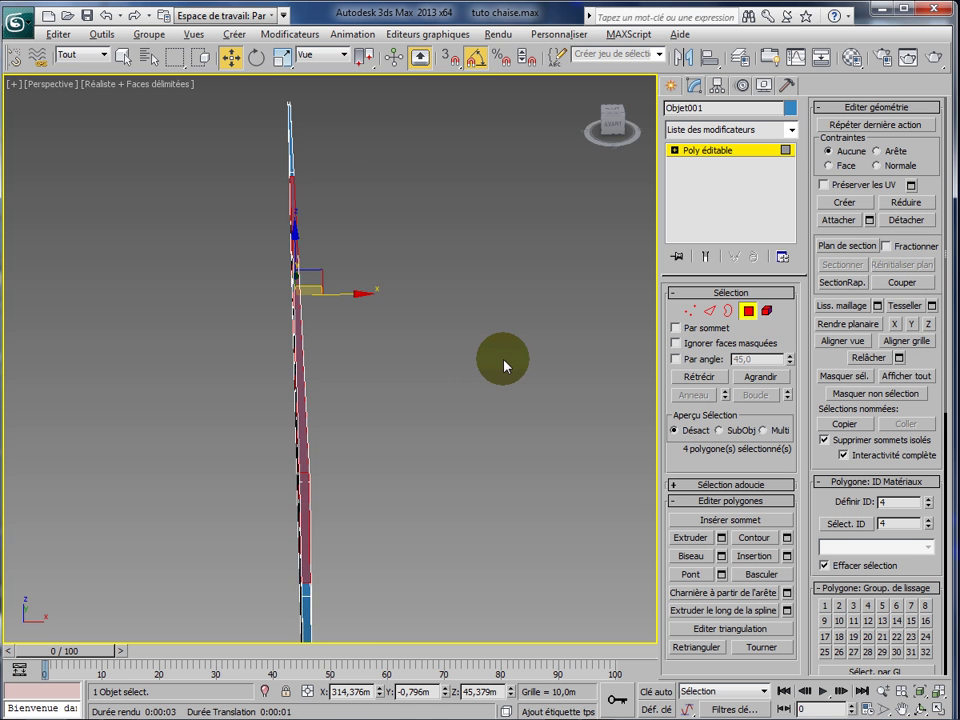
Extrude the four side polygons of the upper-left drawer panel by -0.608 m.
{"action": "middle_click_drag", "start_coordinate": [506, 364], "coordinate": [343, 362], "text": "alt"}
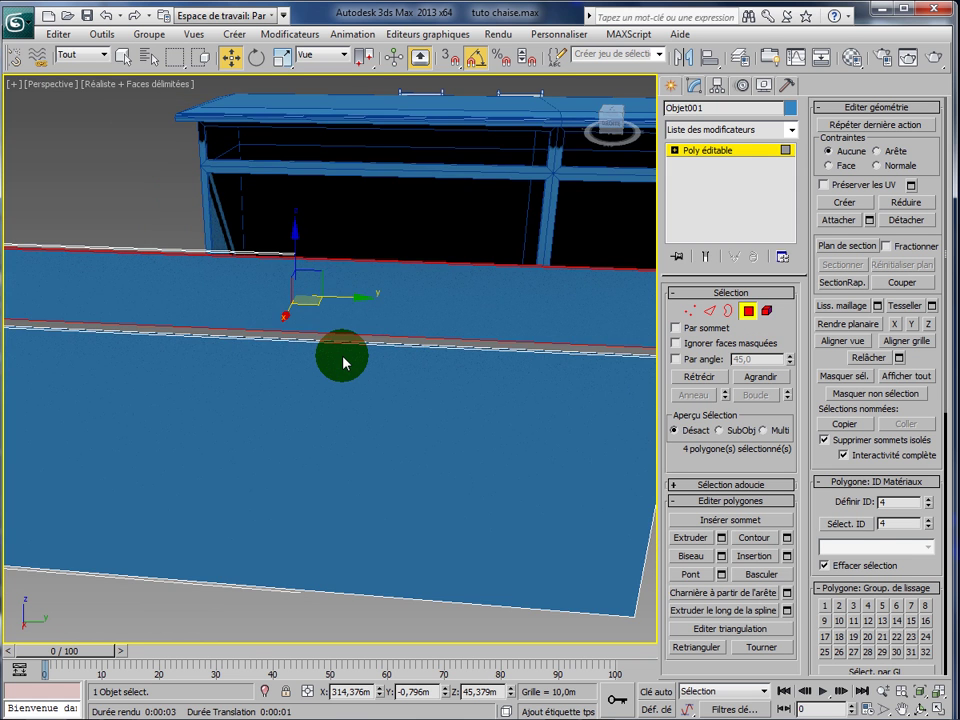
{"action": "scroll", "coordinate": [343, 362], "scroll_direction": "down", "scroll_amount": 4}
{"action": "left_click", "coordinate": [706, 557]}
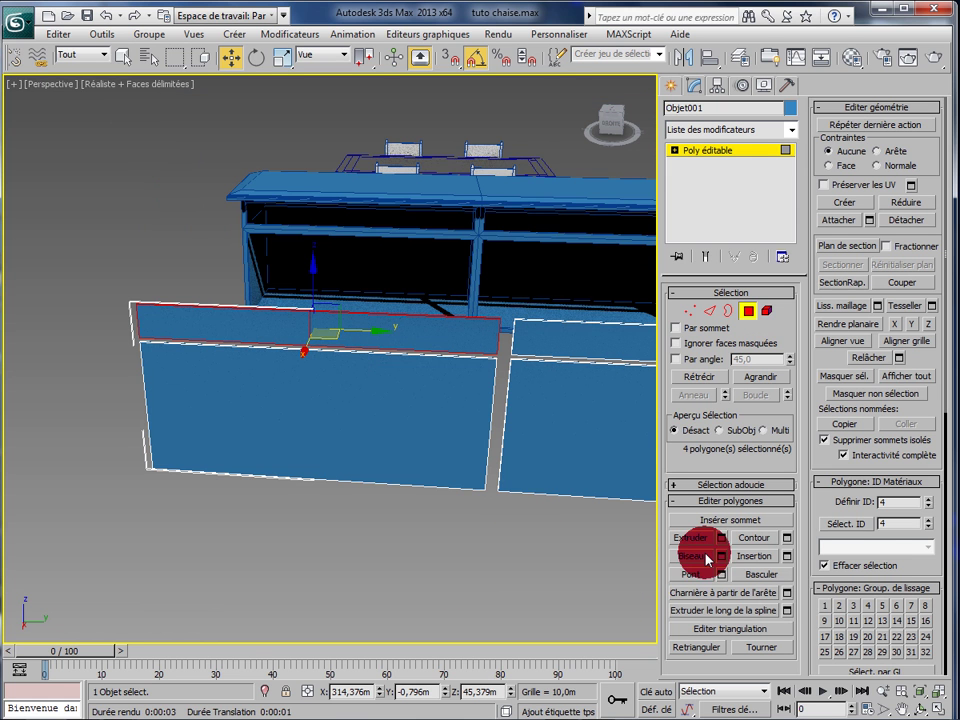
{"action": "left_click", "coordinate": [722, 540]}
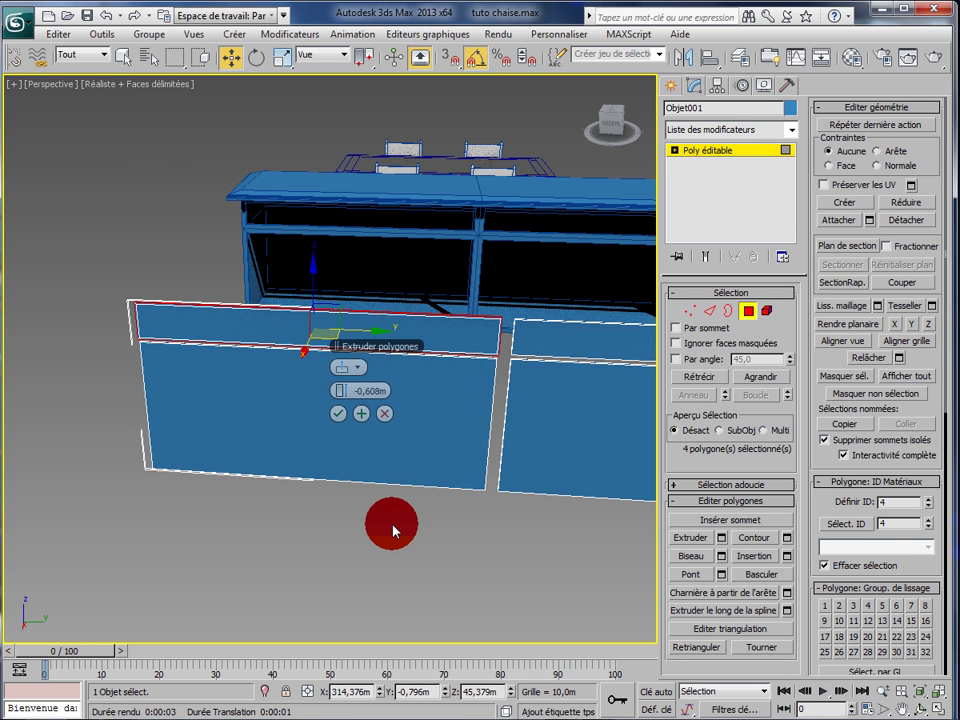
{"action": "scroll", "coordinate": [393, 530], "scroll_direction": "up", "scroll_amount": 5}
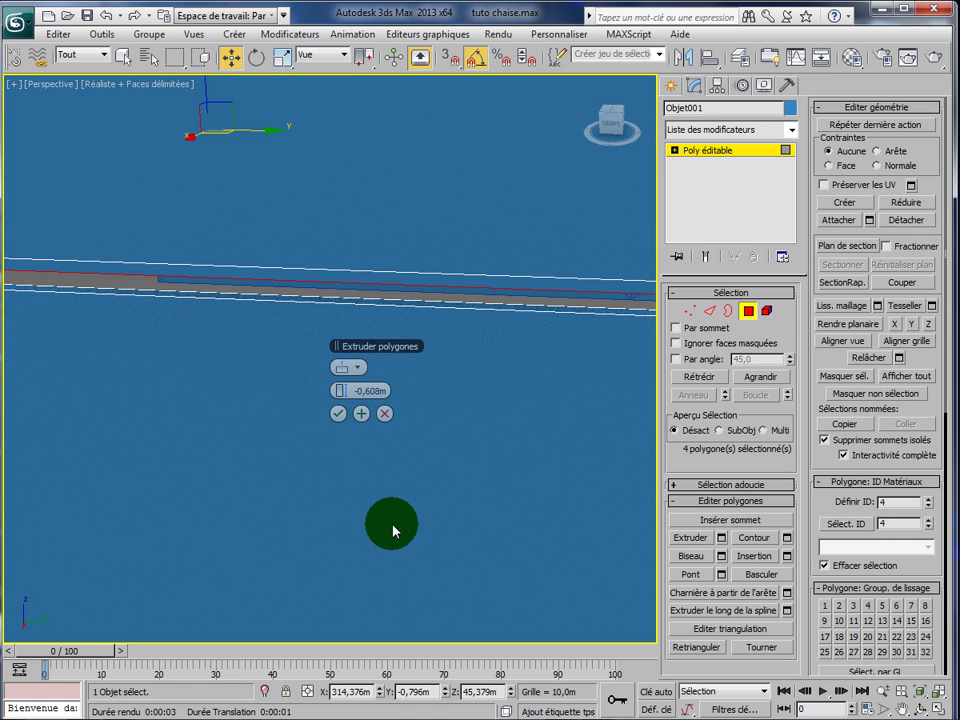
{"action": "left_click", "coordinate": [359, 411]}
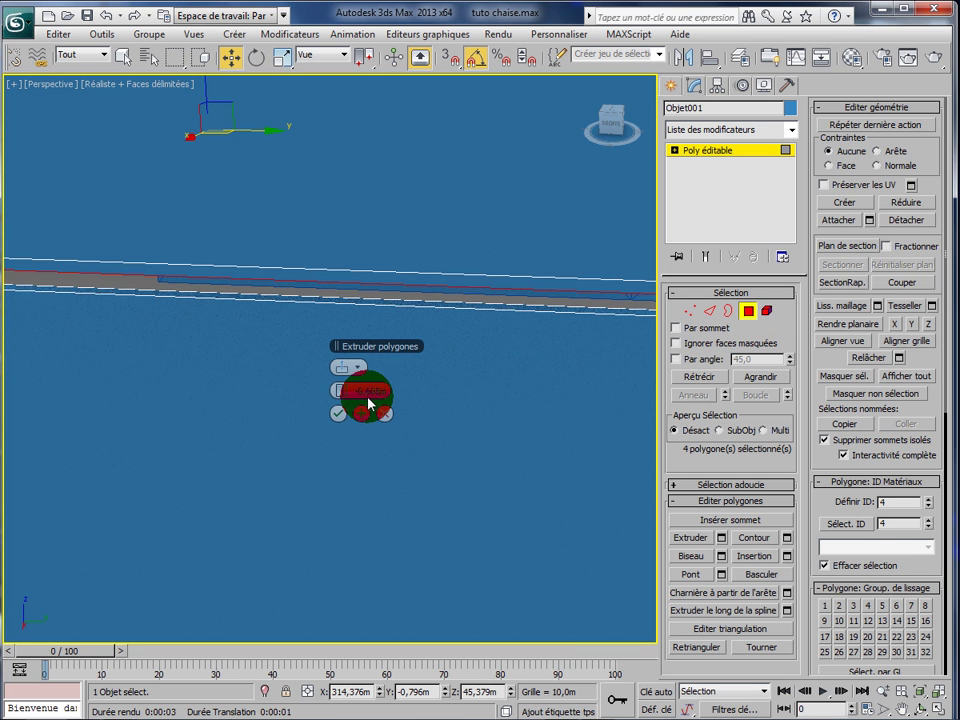
{"action": "mouse_move", "coordinate": [368, 403]}
{"action": "left_mouse_down"}
{"action": "mouse_move", "coordinate": [362, 392]}
{"action": "mouse_move", "coordinate": [368, 400]}
{"action": "left_mouse_up"}
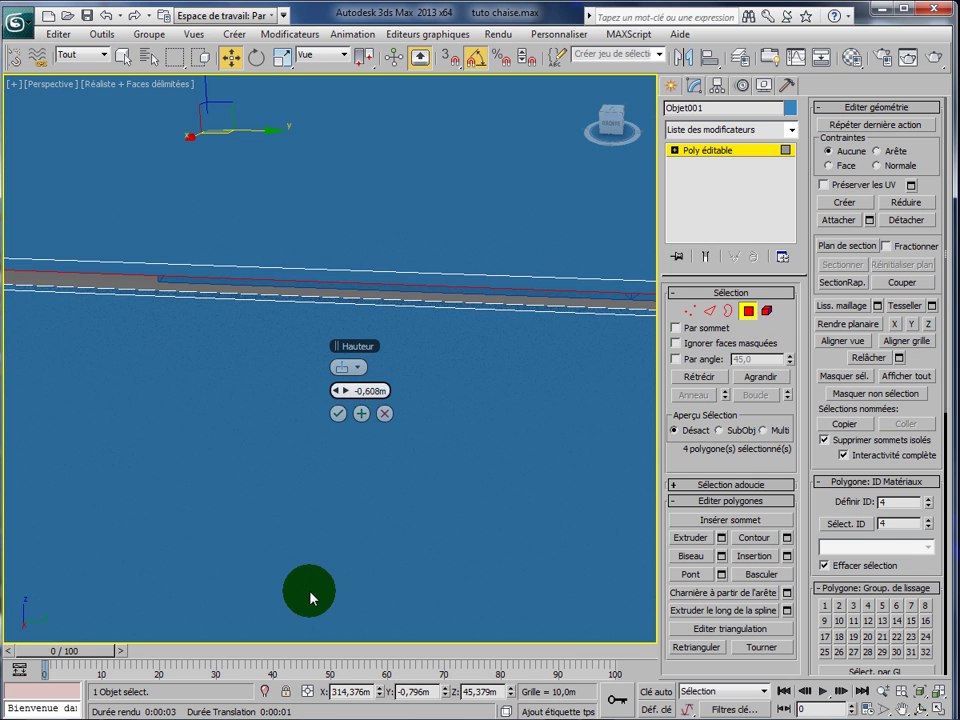
{"action": "left_click", "coordinate": [339, 415]}
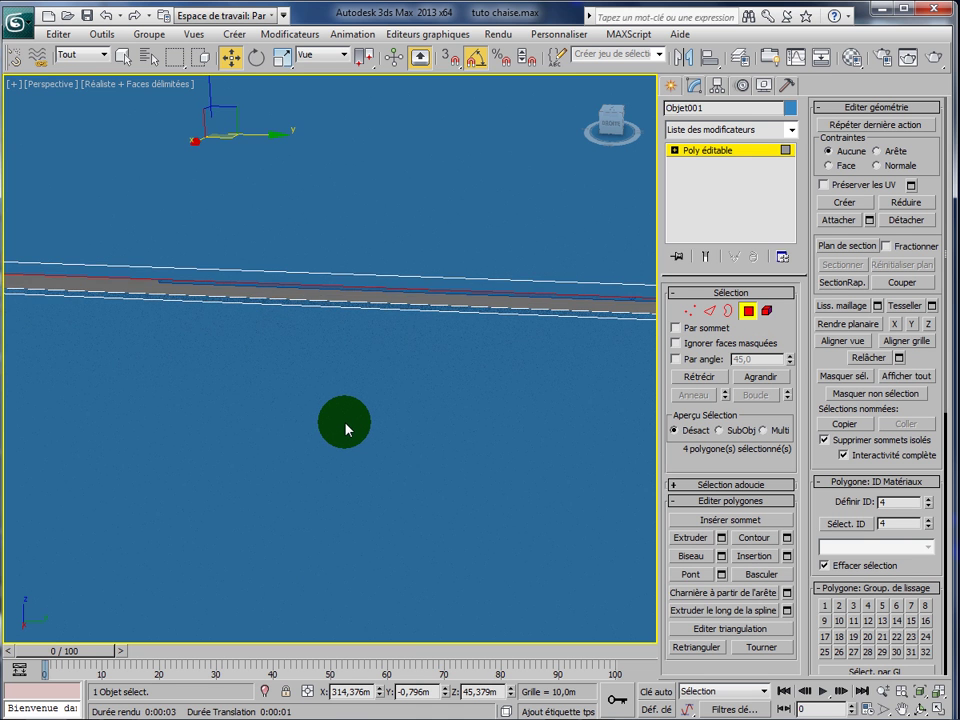
Convert the upper-right drawer panel's ring of thickness edges to its four side polygons and extrude them by -0.608 m.
{"action": "middle_click_drag", "start_coordinate": [343, 428], "coordinate": [368, 402], "text": "alt"}
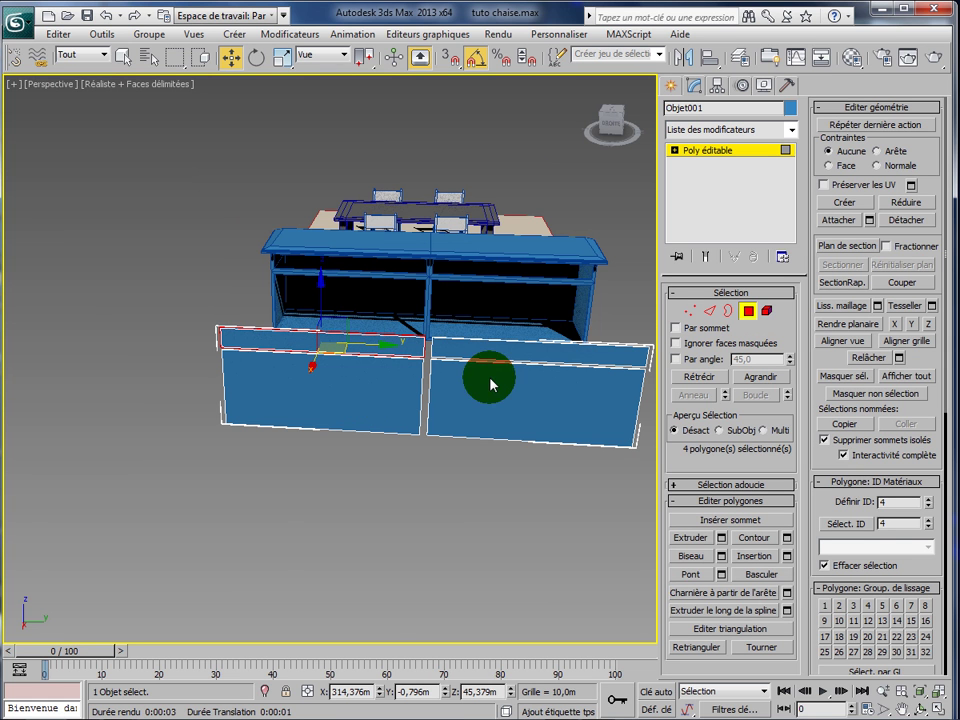
{"action": "left_click", "coordinate": [478, 494]}
{"action": "mouse_move", "coordinate": [478, 494]}
{"action": "middle_mouse_down", "text": "alt"}
{"action": "mouse_move", "coordinate": [400, 482]}
{"action": "mouse_move", "coordinate": [377, 461]}
{"action": "mouse_move", "coordinate": [370, 470]}
{"action": "middle_mouse_up", "text": "alt"}
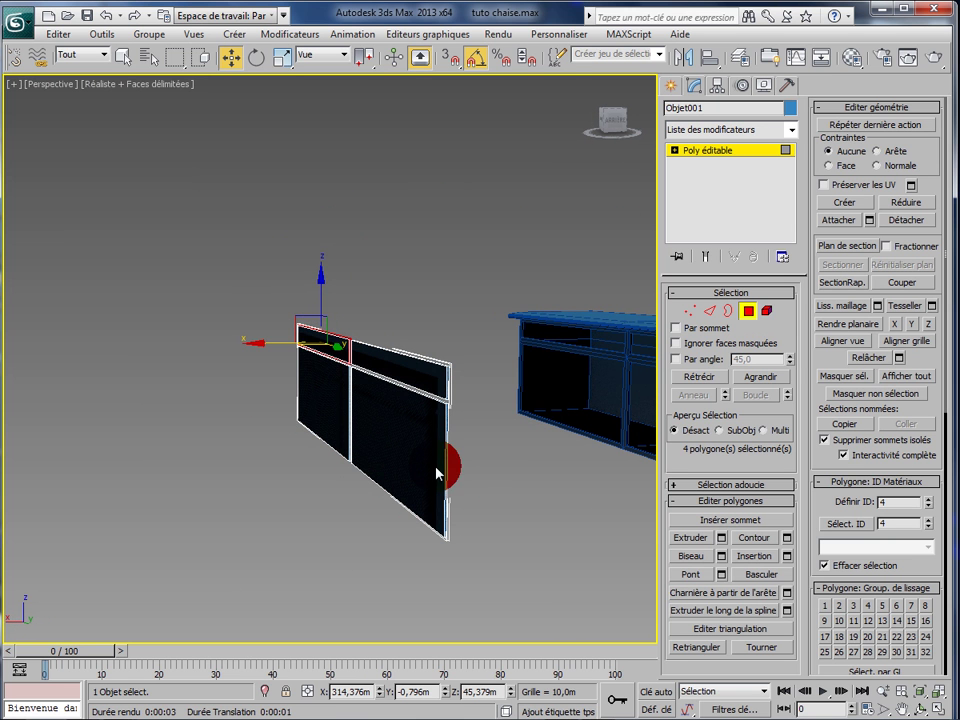
{"action": "scroll", "coordinate": [500, 484], "scroll_direction": "up", "scroll_amount": 5}
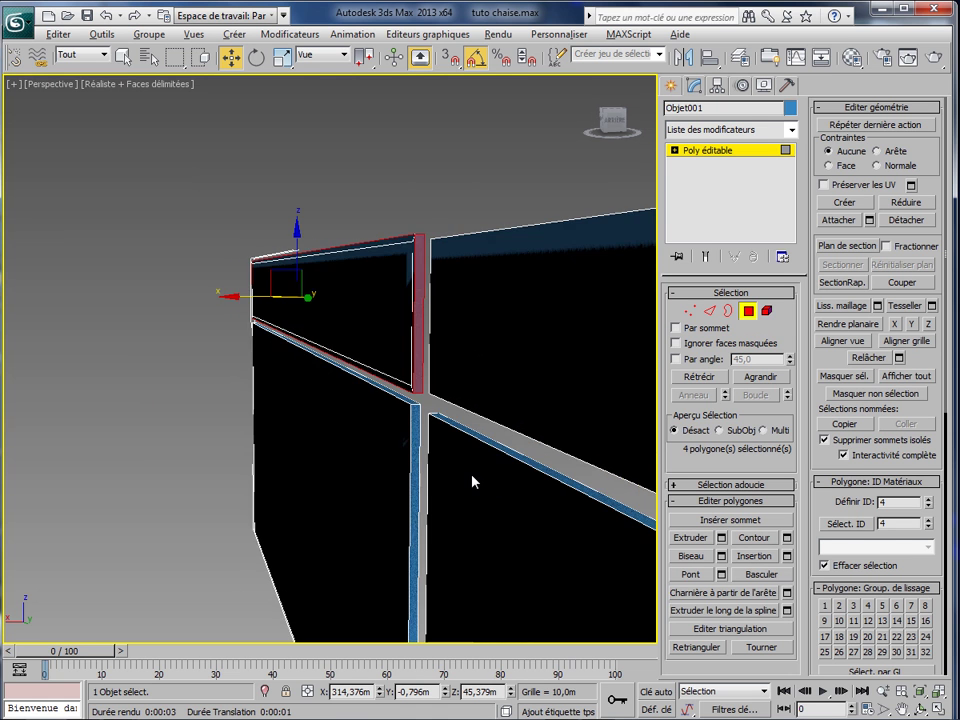
{"action": "mouse_move", "coordinate": [474, 480]}
{"action": "middle_mouse_down", "text": "alt"}
{"action": "mouse_move", "coordinate": [428, 478]}
{"action": "mouse_move", "coordinate": [450, 467]}
{"action": "mouse_move", "coordinate": [489, 470]}
{"action": "mouse_move", "coordinate": [489, 489]}
{"action": "mouse_move", "coordinate": [479, 487]}
{"action": "middle_mouse_up", "text": "alt"}
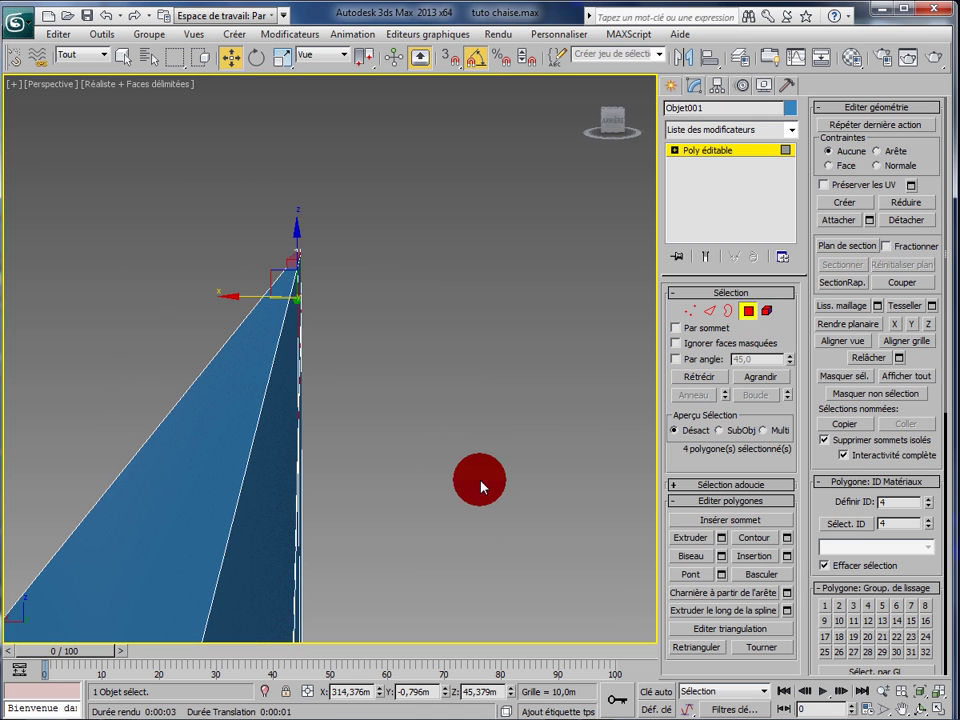
{"action": "middle_click_drag", "start_coordinate": [480, 487], "coordinate": [481, 487], "text": "alt"}
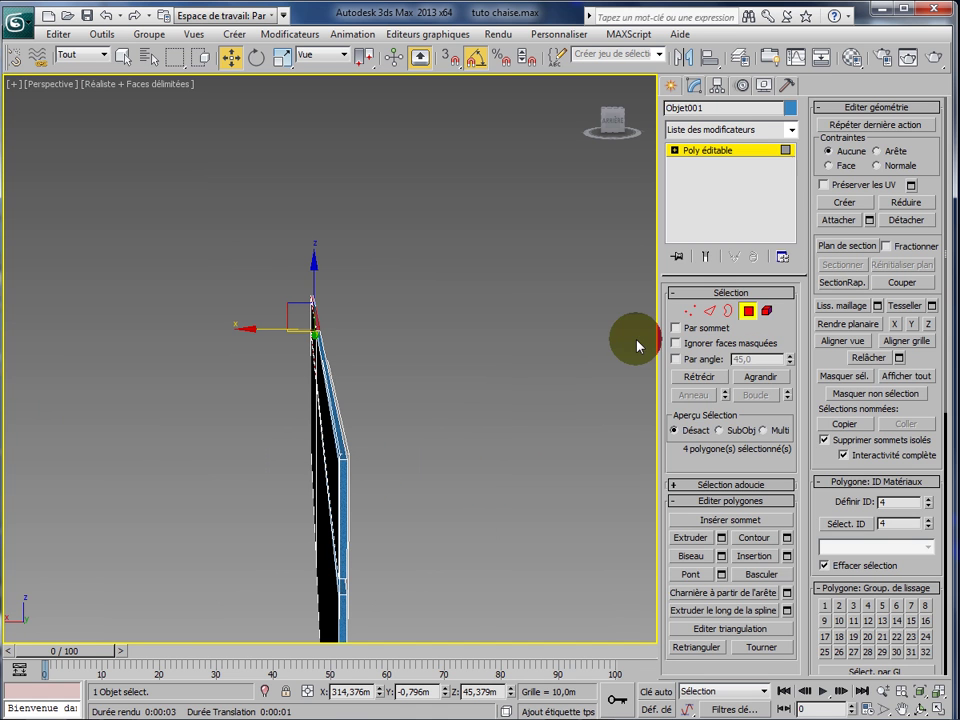
{"action": "left_click", "coordinate": [703, 313]}
{"action": "left_click", "coordinate": [350, 466]}
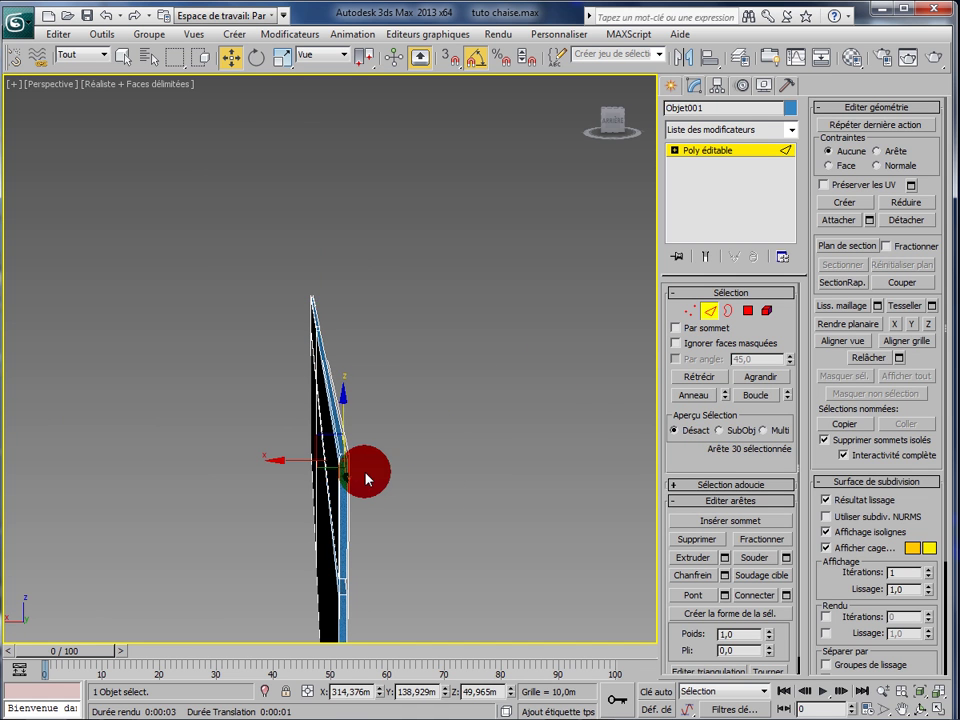
{"action": "left_click", "coordinate": [688, 395]}
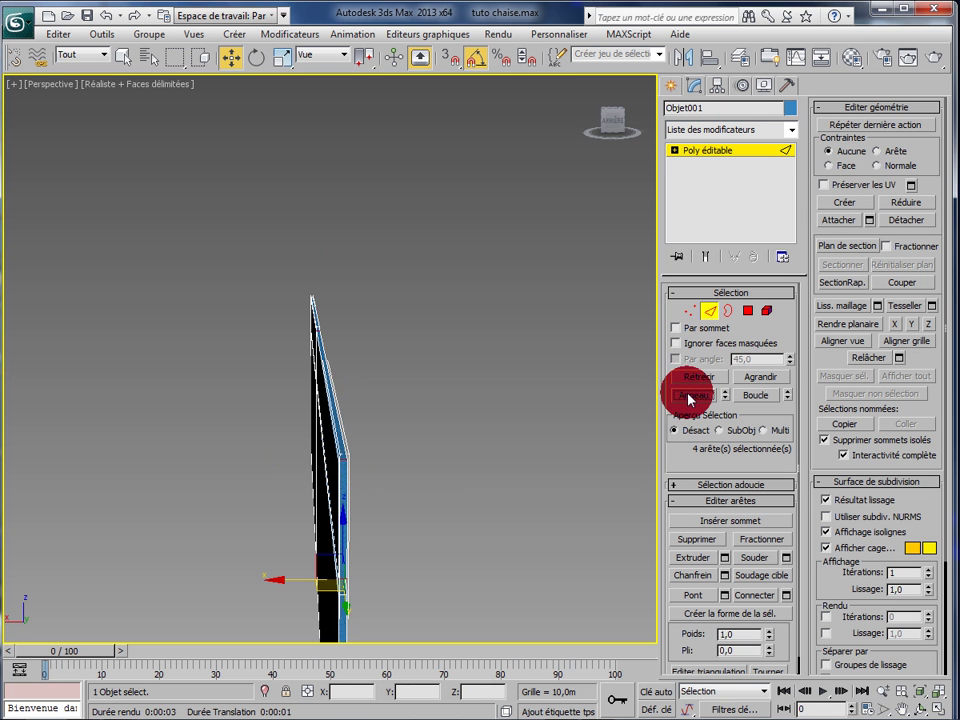
{"action": "left_click", "coordinate": [747, 314]}
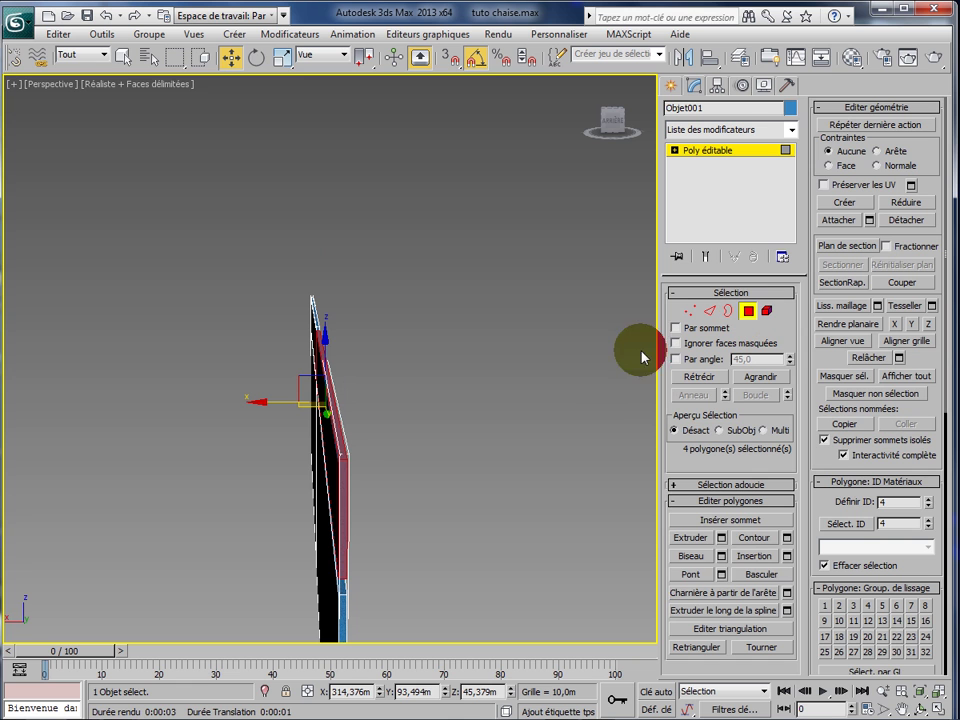
{"action": "left_click", "coordinate": [722, 538]}
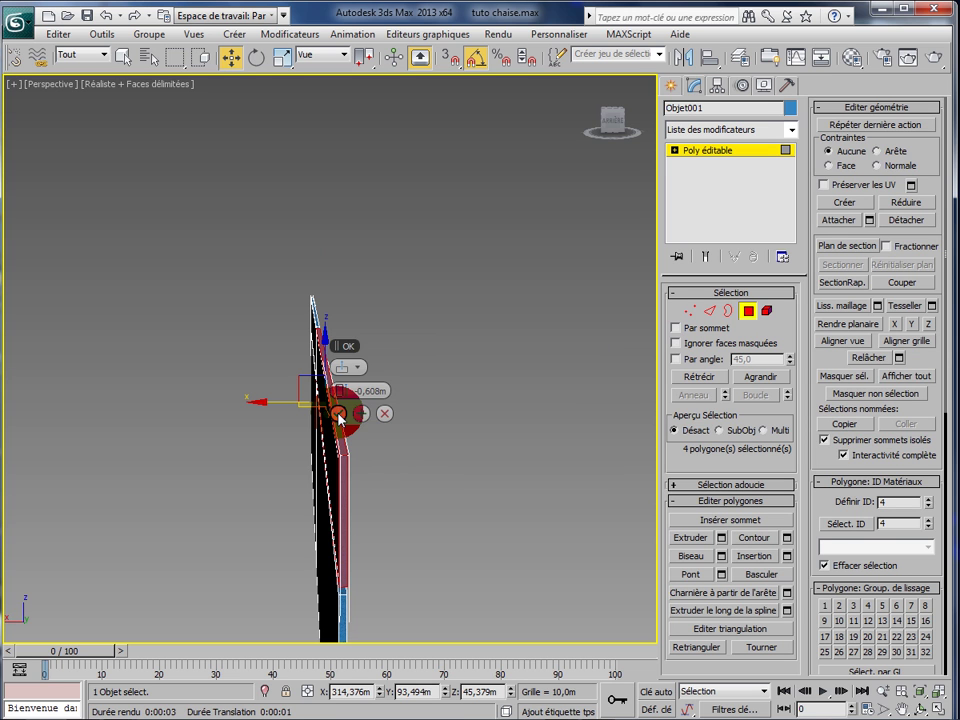
{"action": "left_click", "coordinate": [338, 414]}
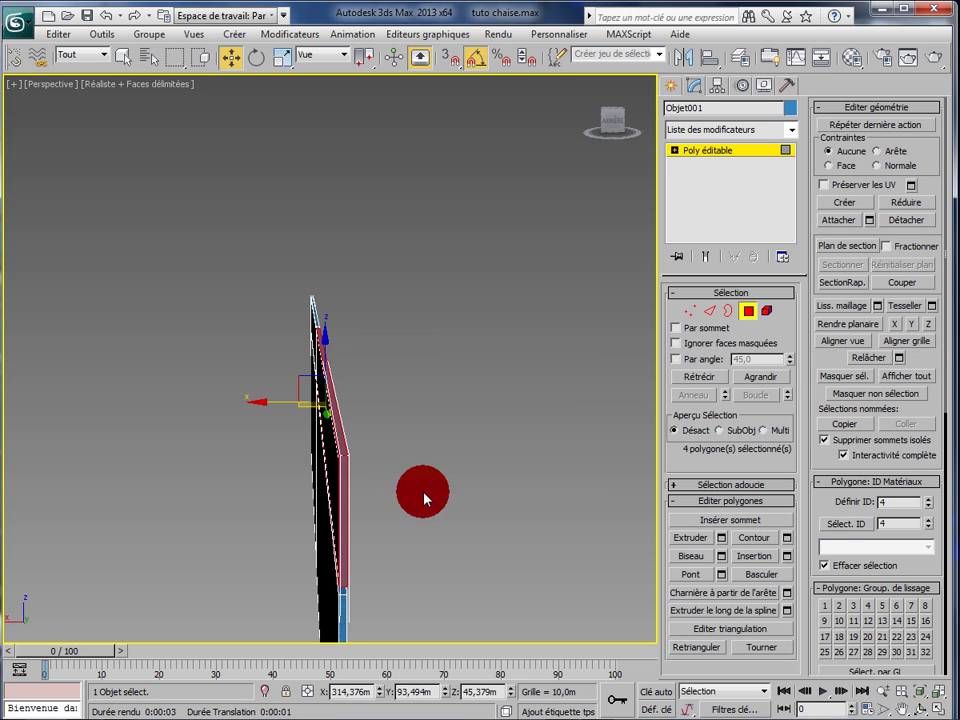
Convert the lower-right door panel's ring of thickness edges to its four side polygons and extrude them by -0.608 m.
{"action": "left_click", "coordinate": [710, 314]}
{"action": "left_click", "coordinate": [343, 612]}
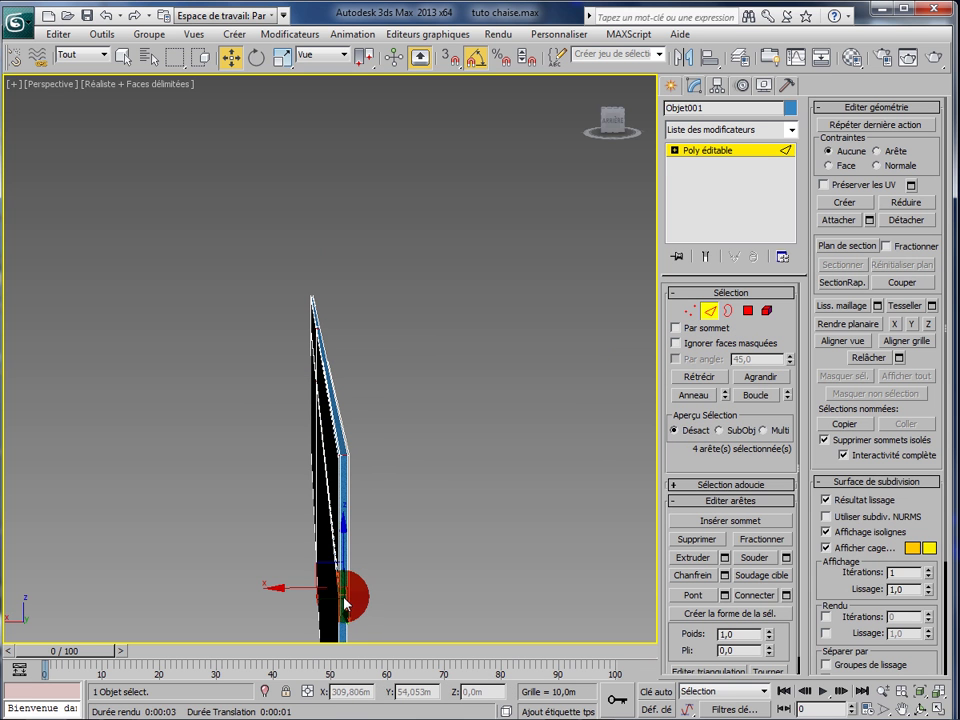
{"action": "left_click", "coordinate": [345, 600]}
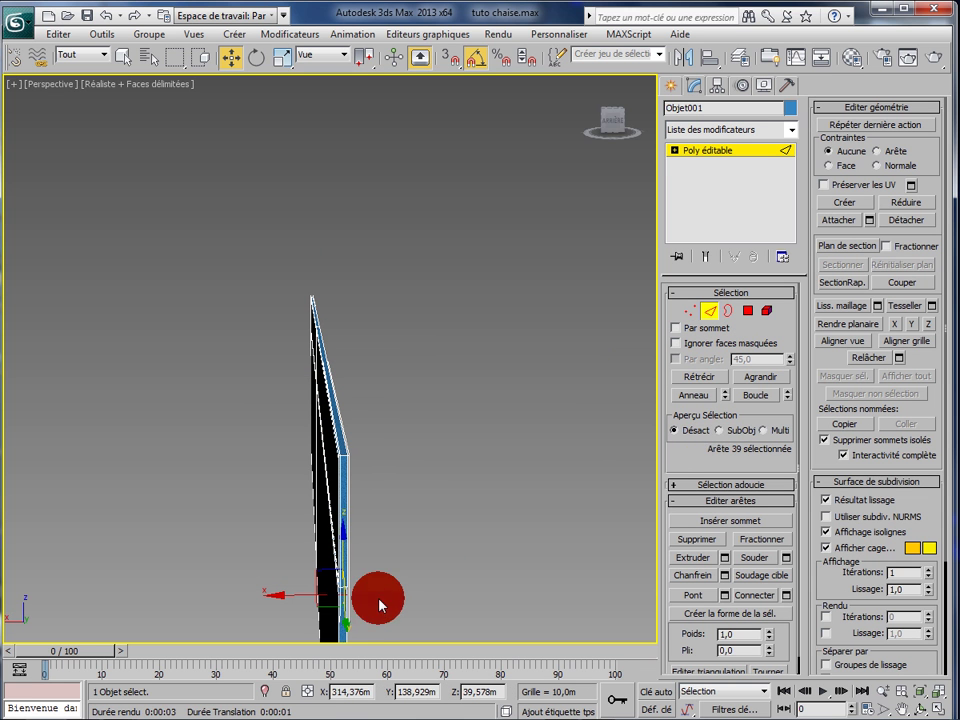
{"action": "left_click", "coordinate": [696, 396]}
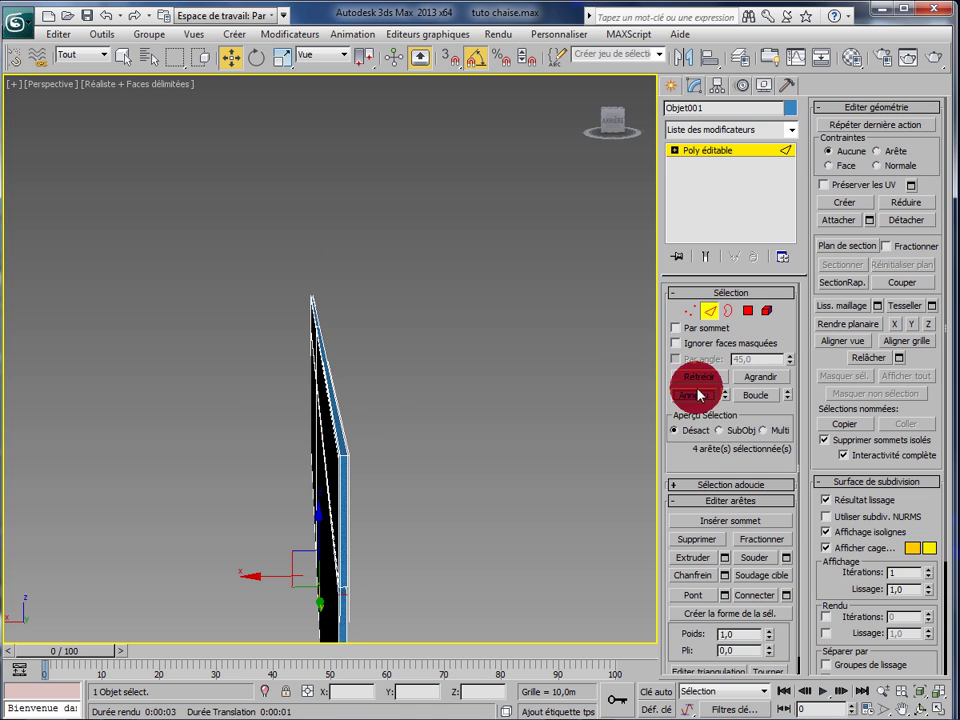
{"action": "left_click", "coordinate": [748, 314]}
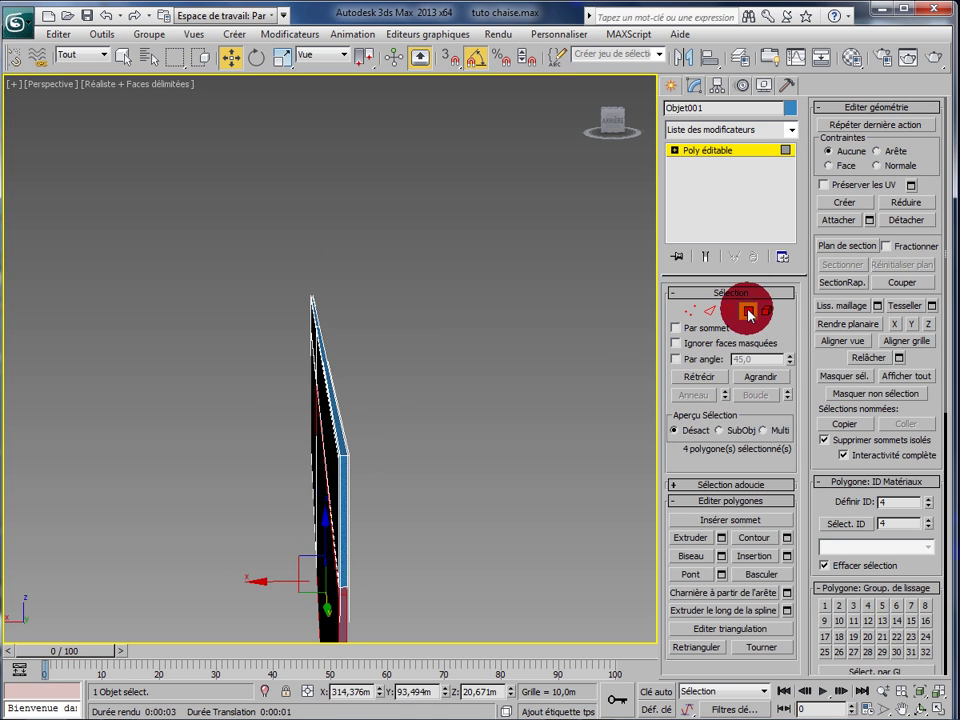
{"action": "left_click", "coordinate": [718, 540]}
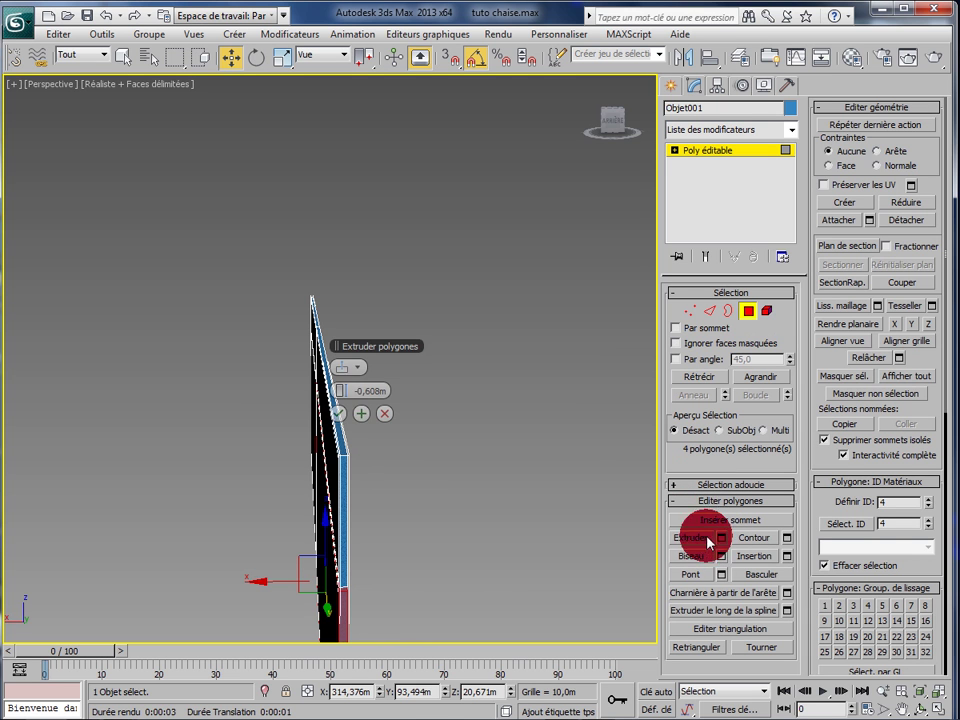
{"action": "left_click", "coordinate": [339, 412]}
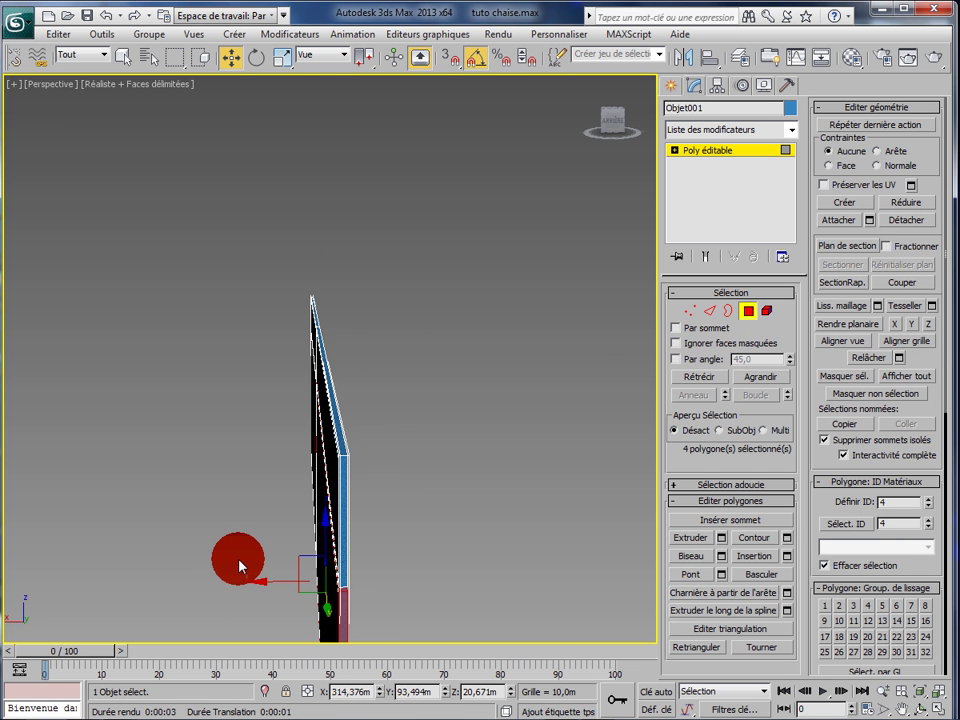
Convert the lower-left door panel's ring of thickness edges to its four side polygons and extrude them by -0.608 m.
{"action": "middle_click_drag", "start_coordinate": [242, 568], "coordinate": [628, 410], "text": "alt"}
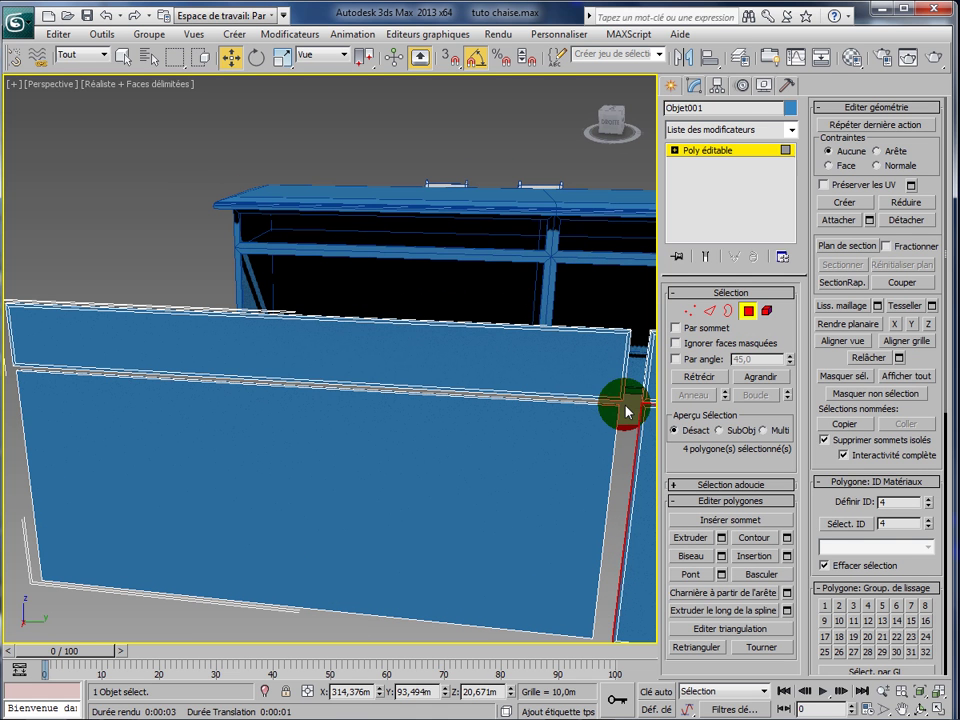
{"action": "left_click", "coordinate": [712, 314]}
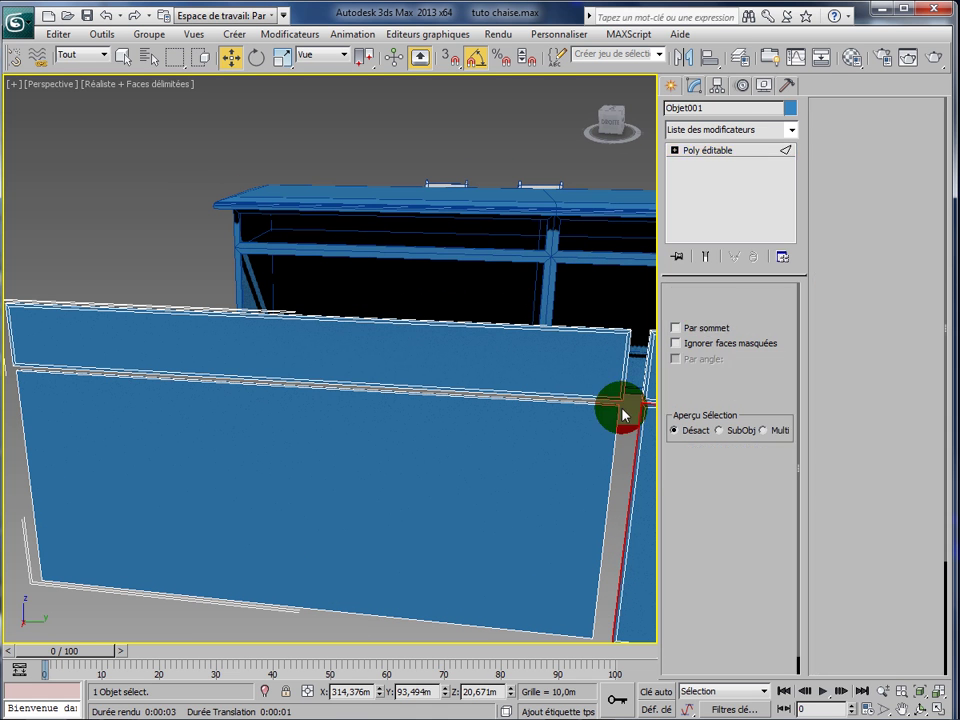
{"action": "left_click", "coordinate": [620, 411]}
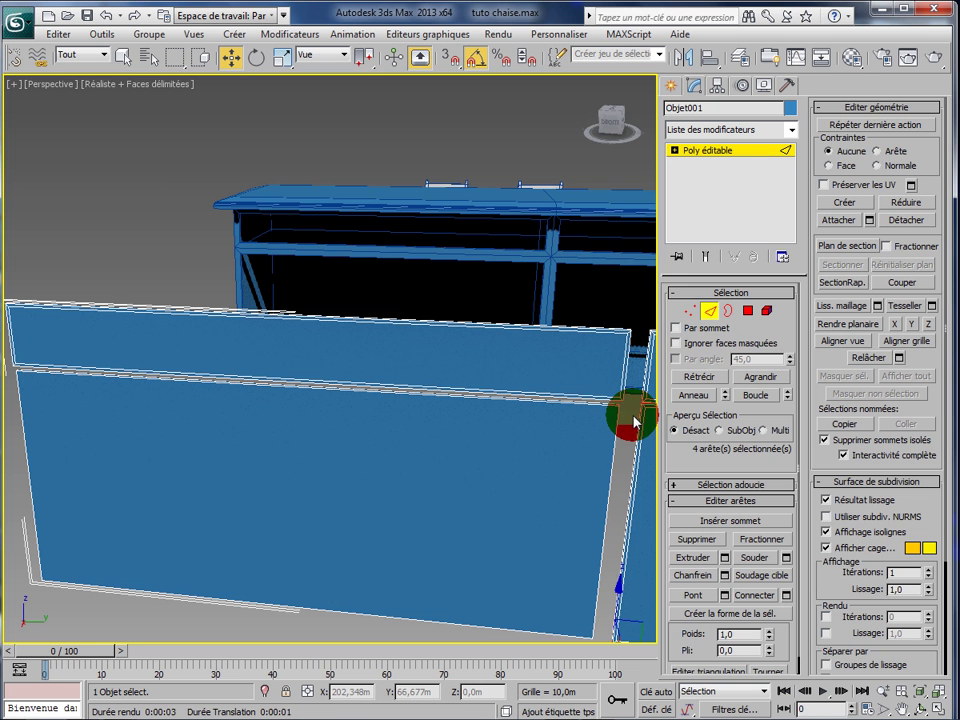
{"action": "left_click", "coordinate": [619, 411]}
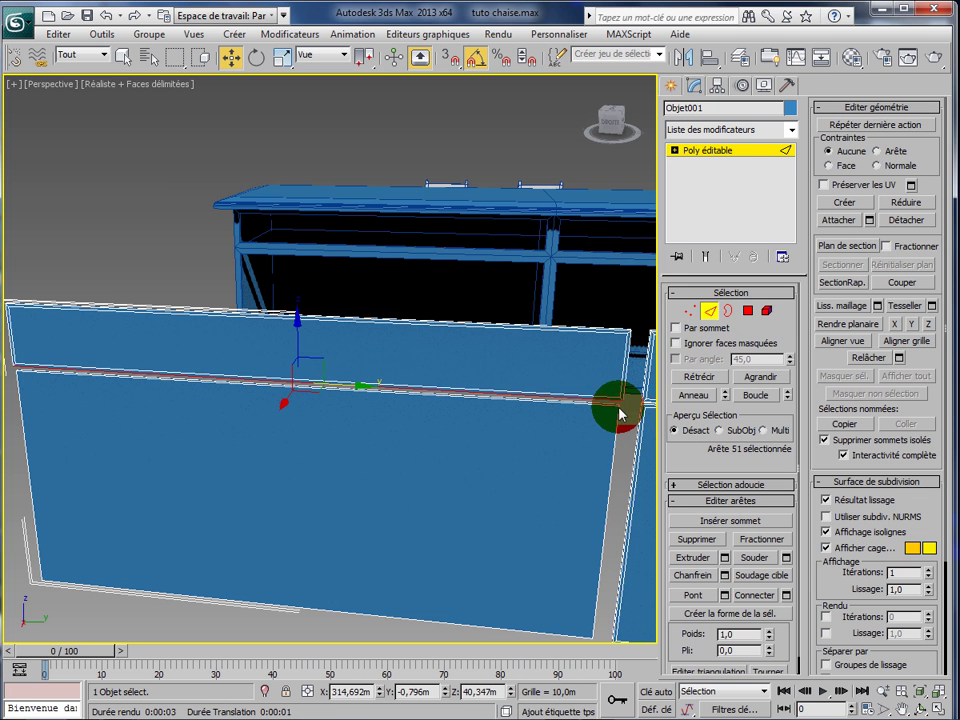
{"action": "left_click", "coordinate": [636, 468]}
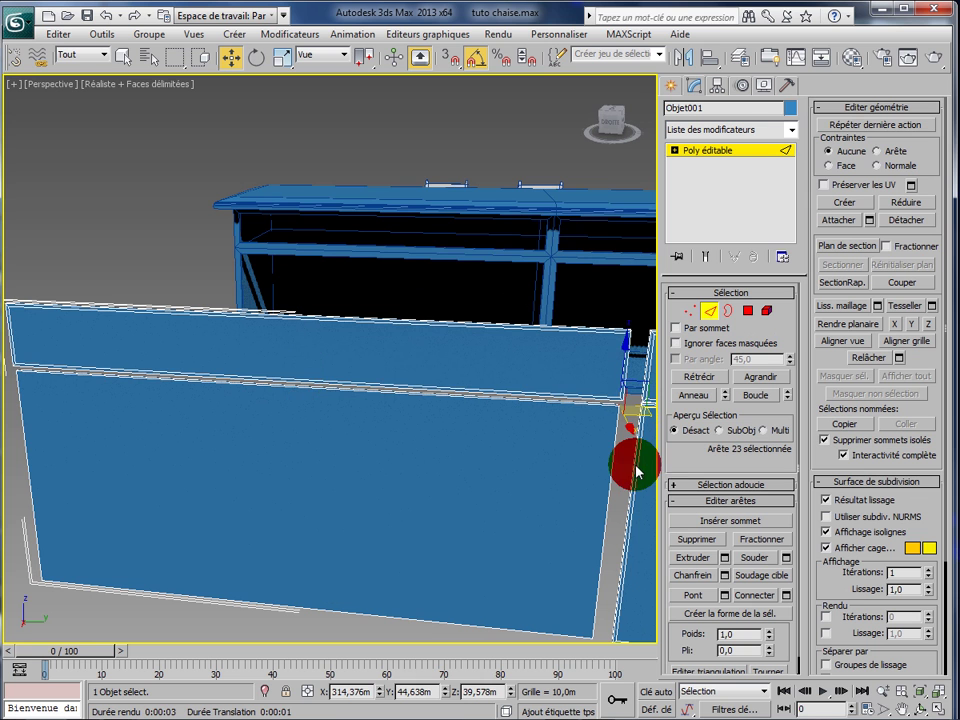
{"action": "left_click", "coordinate": [697, 396]}
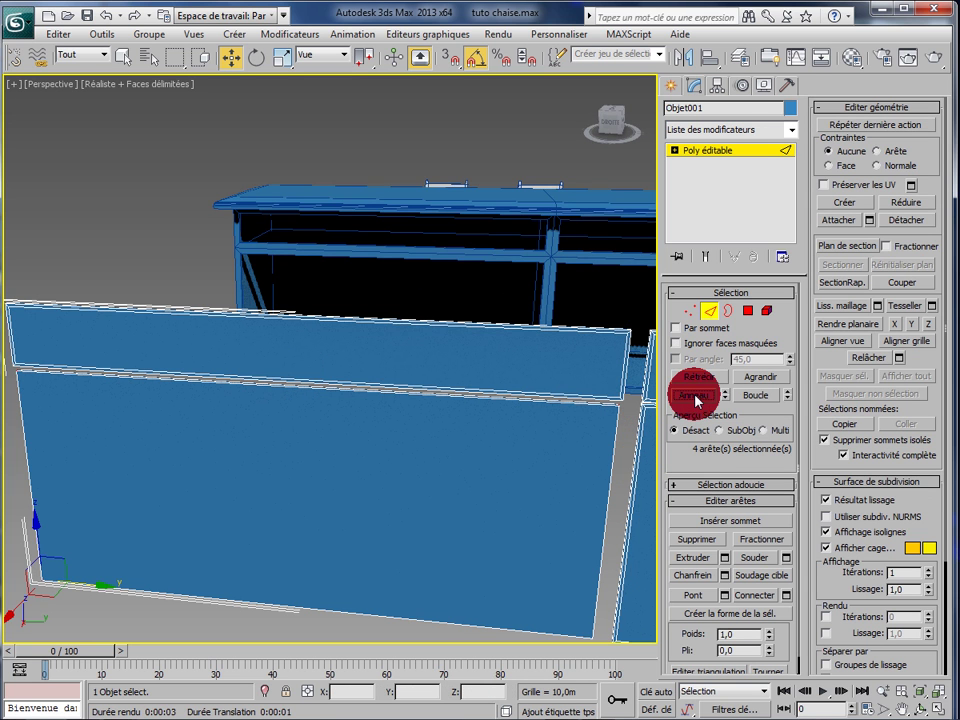
{"action": "left_click", "coordinate": [749, 314]}
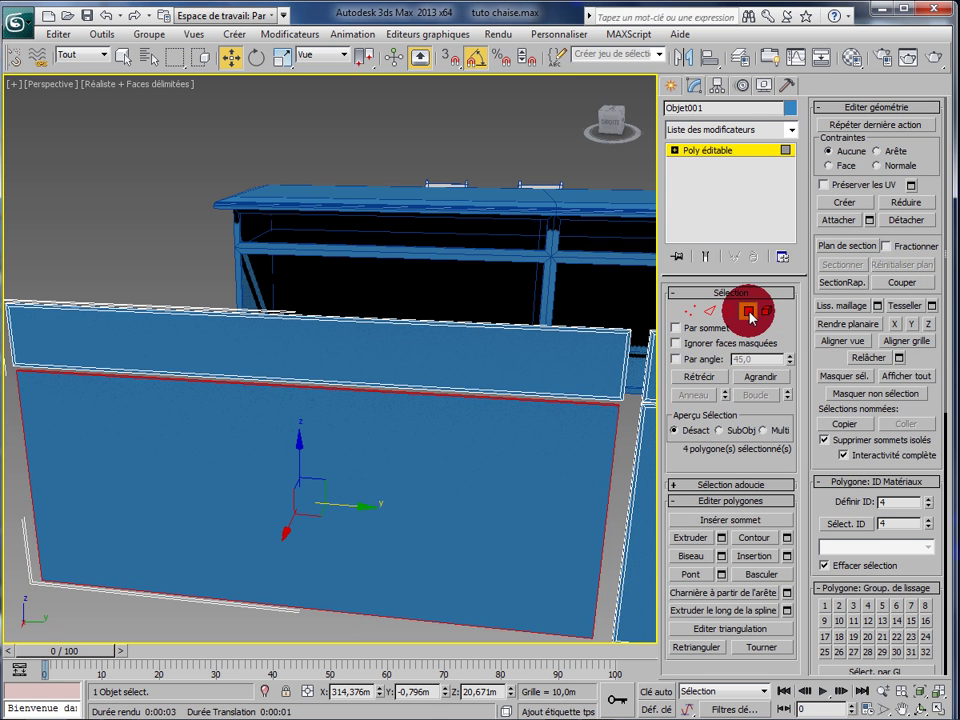
{"action": "left_click", "coordinate": [721, 540]}
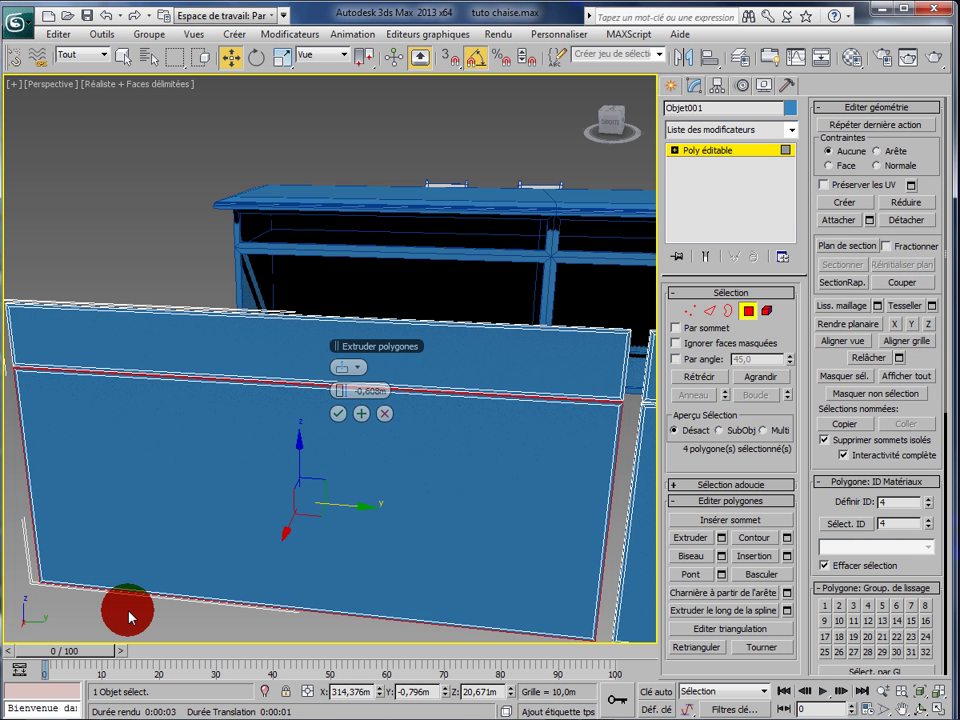
{"action": "left_click", "coordinate": [340, 415]}
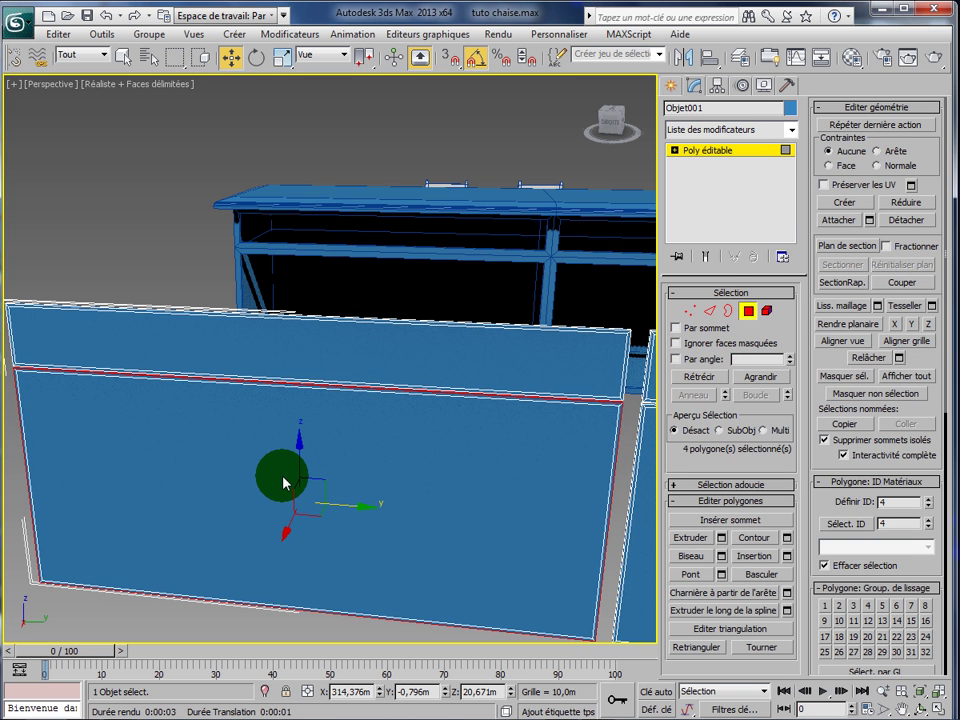
Select the back faces of both upper drawer panels and extrude them by -20.328 m to form the drawer boxes.
{"action": "scroll", "coordinate": [283, 484], "scroll_direction": "down", "scroll_amount": 6}
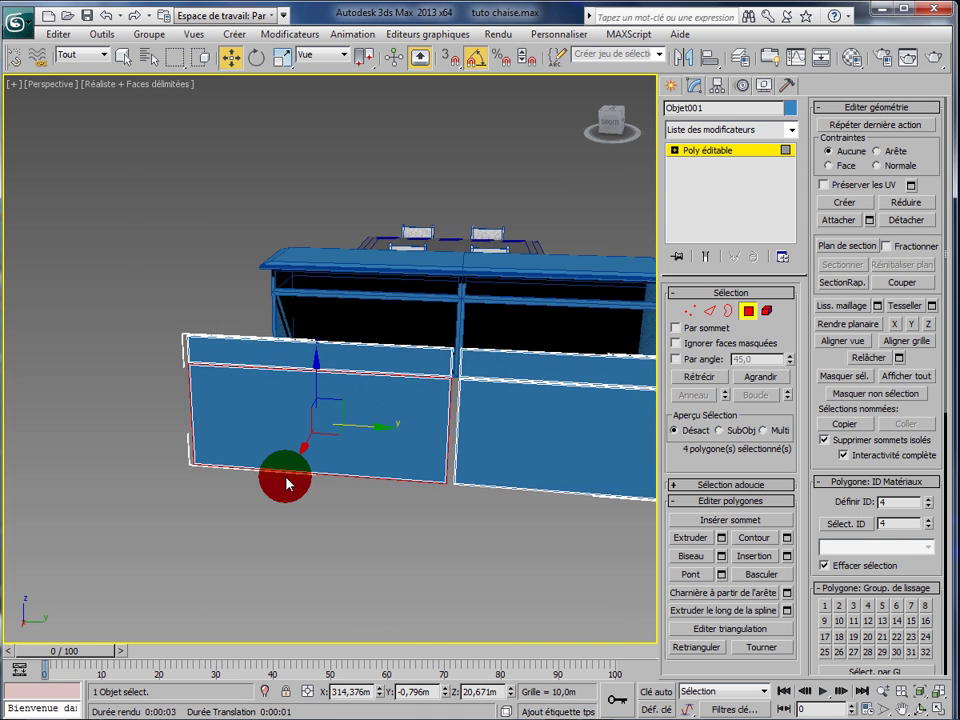
{"action": "scroll", "coordinate": [286, 482], "scroll_direction": "up", "scroll_amount": 3}
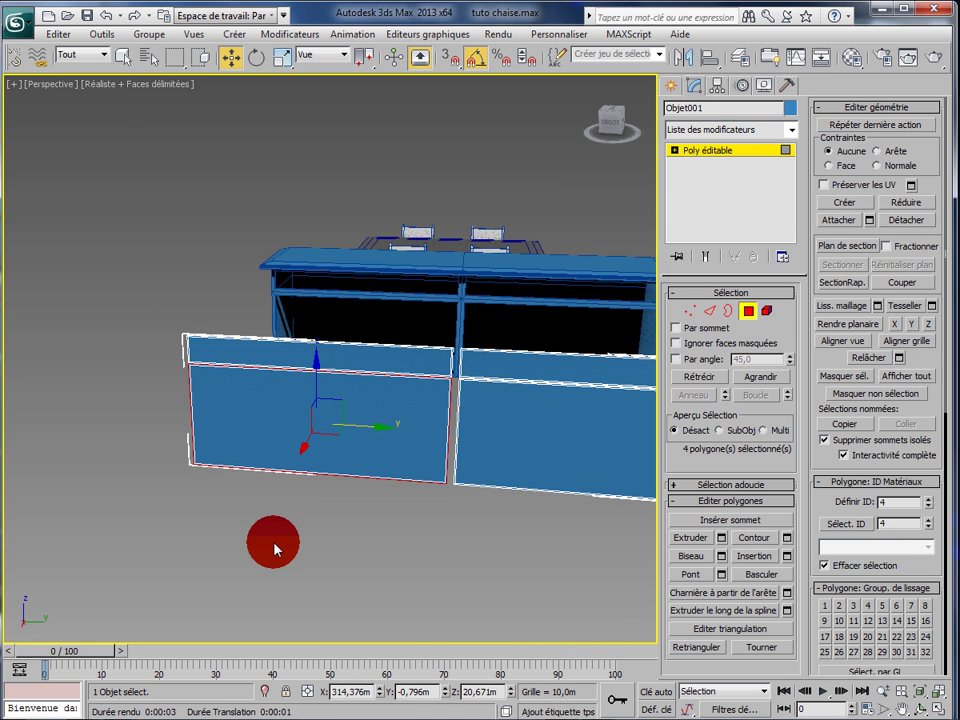
{"action": "middle_click_drag", "start_coordinate": [293, 548], "coordinate": [494, 563], "text": "alt"}
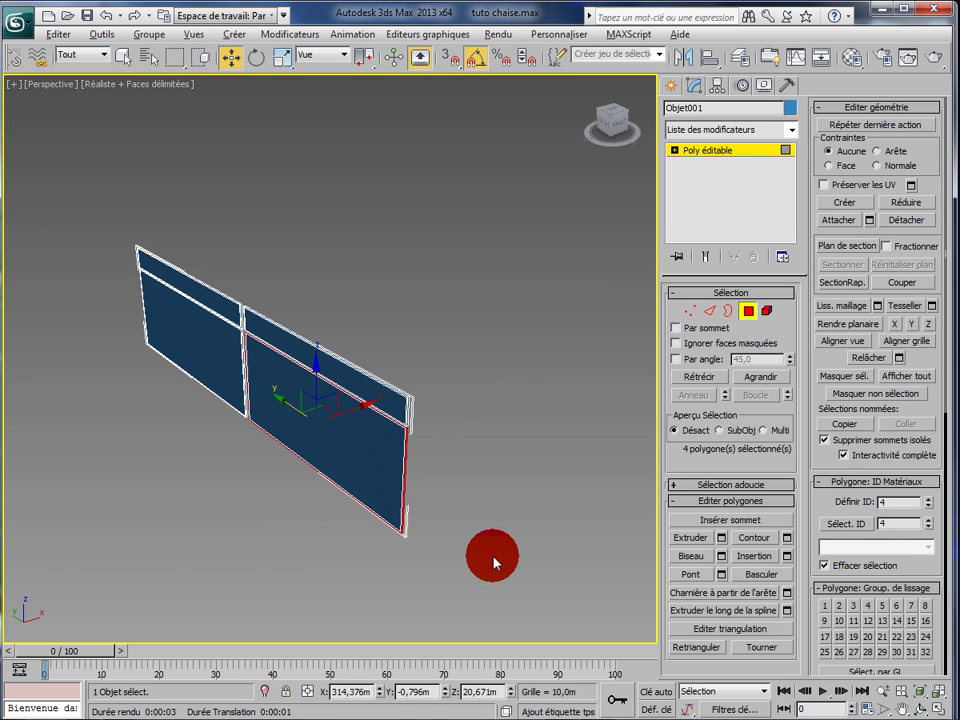
{"action": "left_click", "coordinate": [516, 500]}
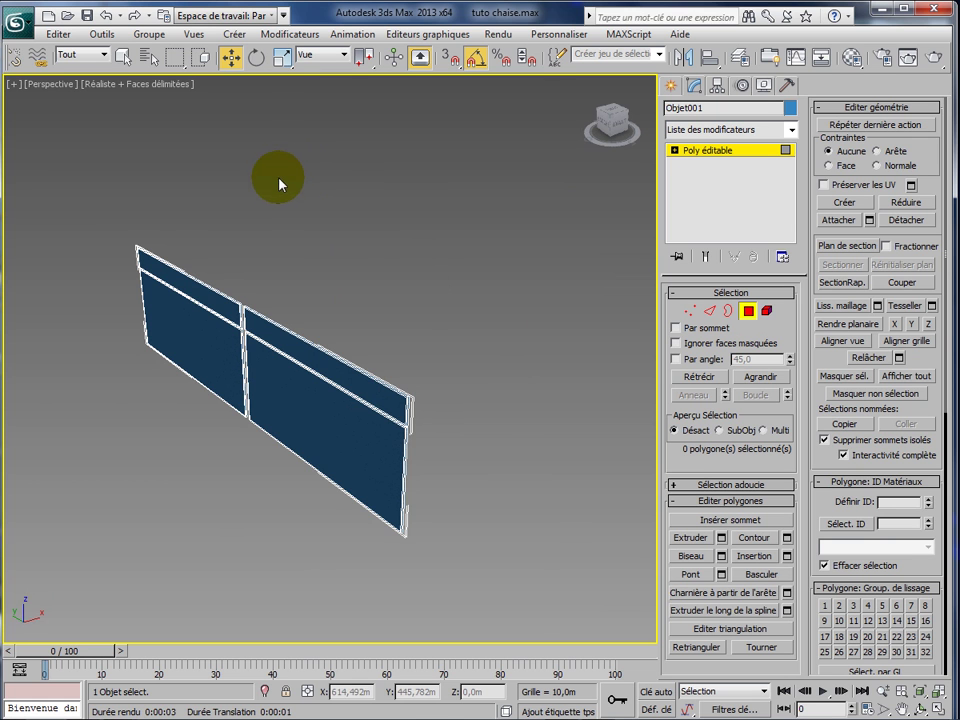
{"action": "scroll", "coordinate": [407, 322], "scroll_direction": "up", "scroll_amount": 3}
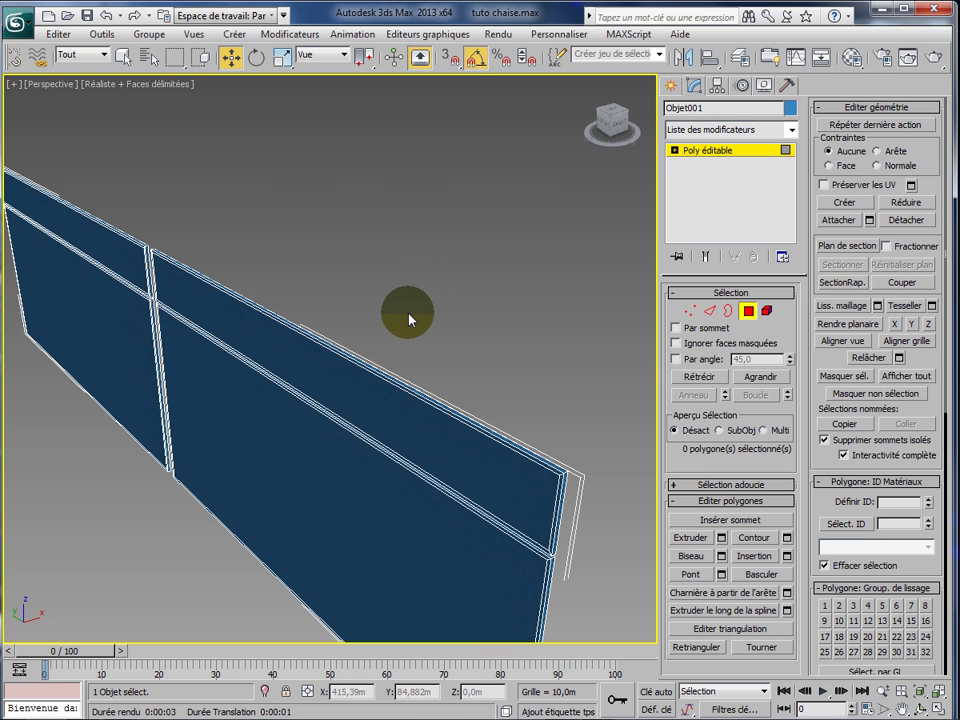
{"action": "left_click", "coordinate": [726, 314]}
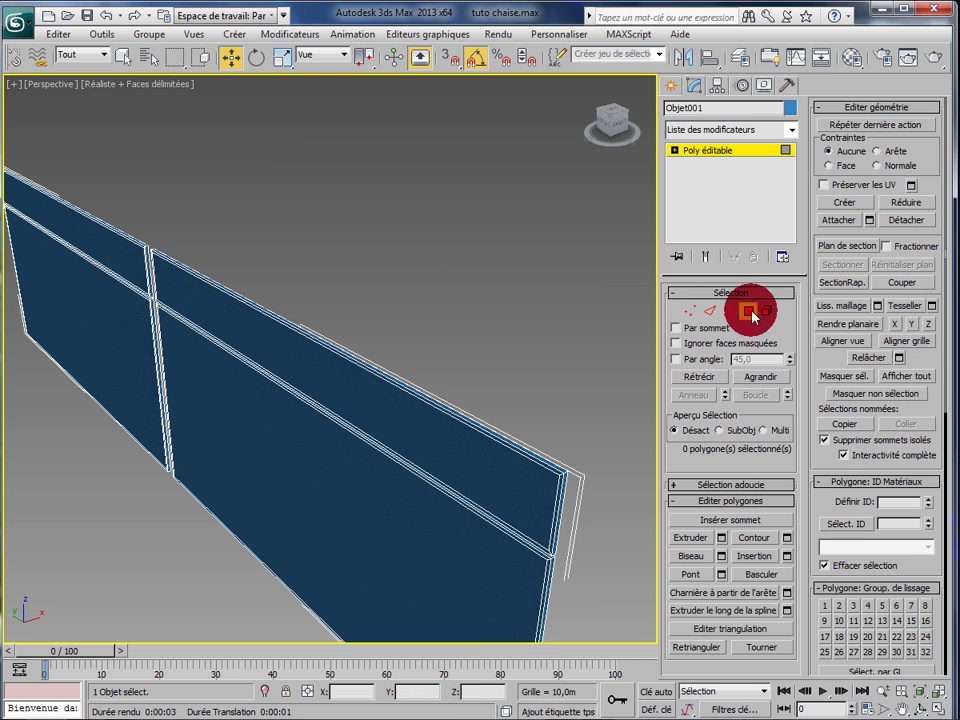
{"action": "left_click", "coordinate": [109, 262]}
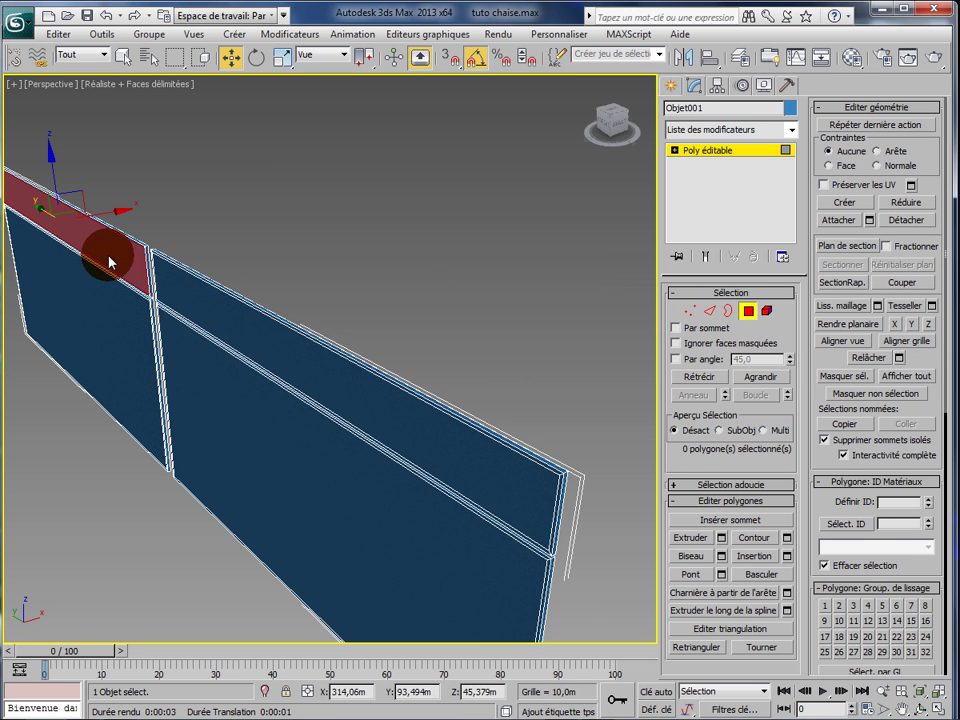
{"action": "left_click", "coordinate": [324, 321], "text": "ctrl"}
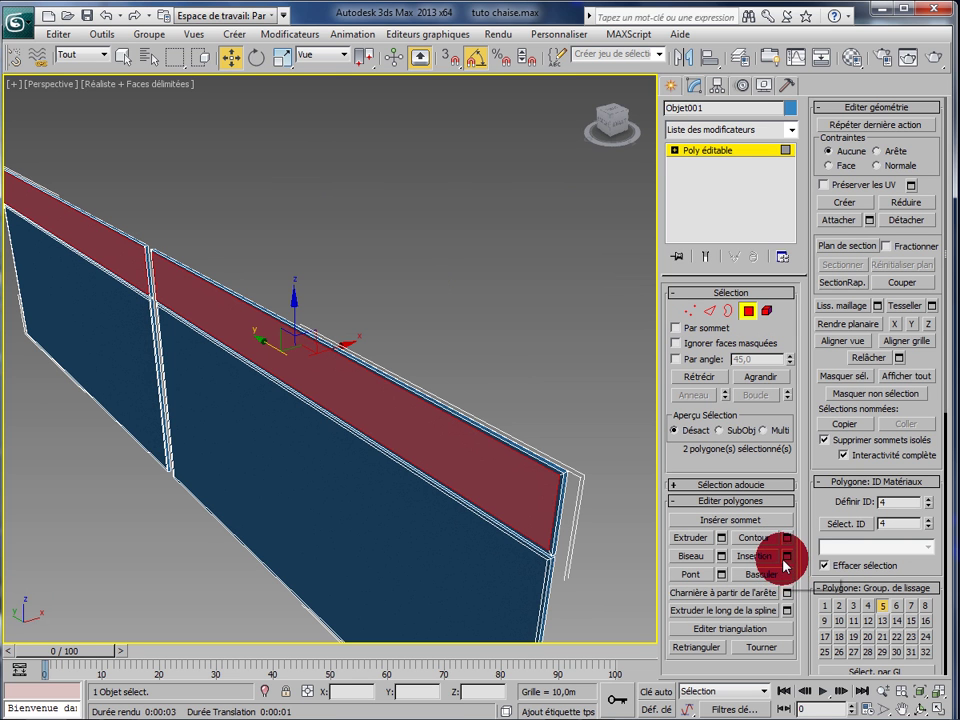
{"action": "left_click", "coordinate": [722, 543]}
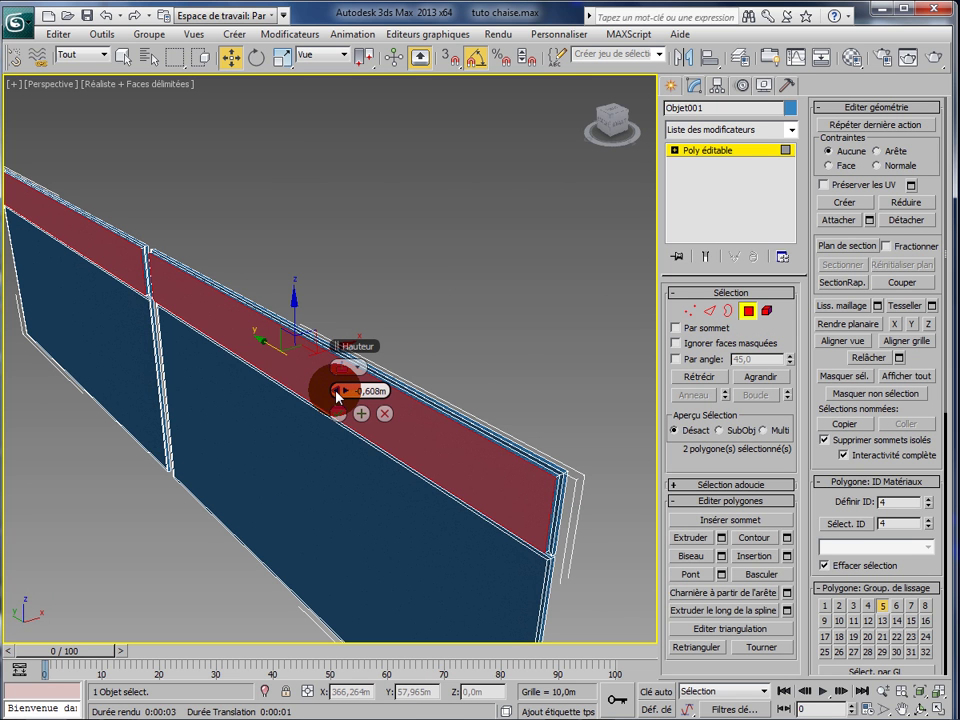
{"action": "left_click_drag", "start_coordinate": [337, 395], "coordinate": [209, 438]}
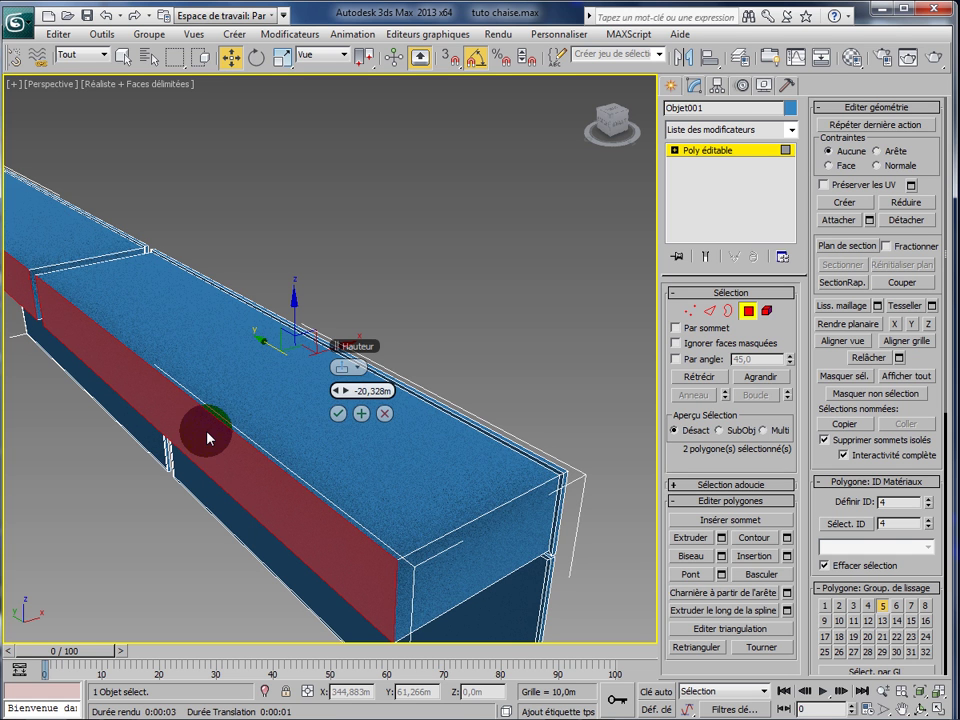
{"action": "left_click", "coordinate": [338, 413]}
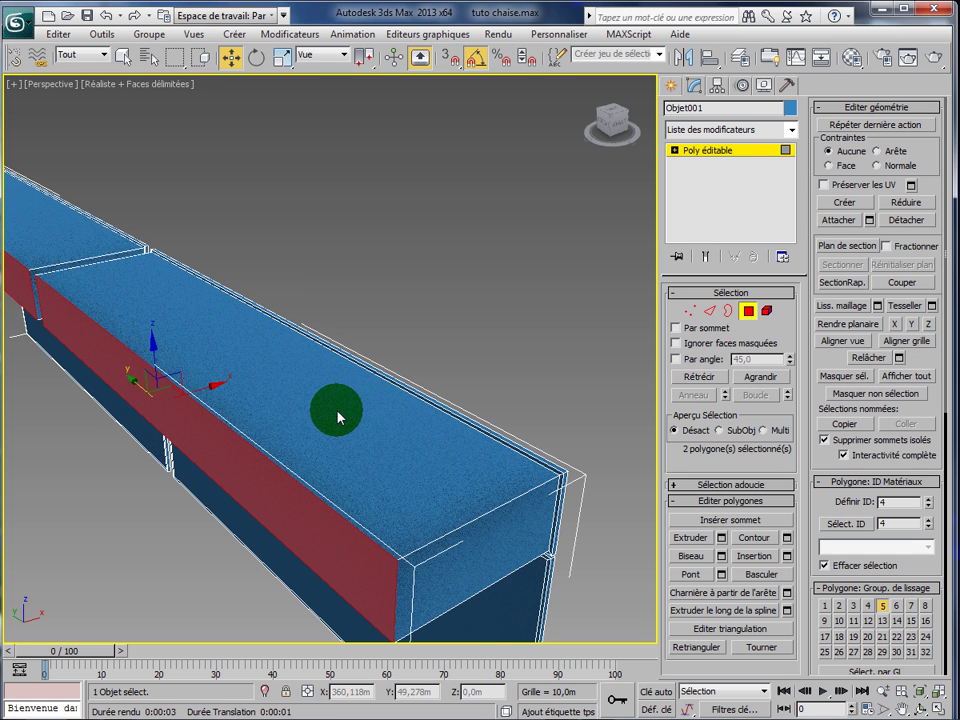
Select the top faces of both drawer boxes and inset them by 0.673 m.
{"action": "left_click", "coordinate": [60, 236]}
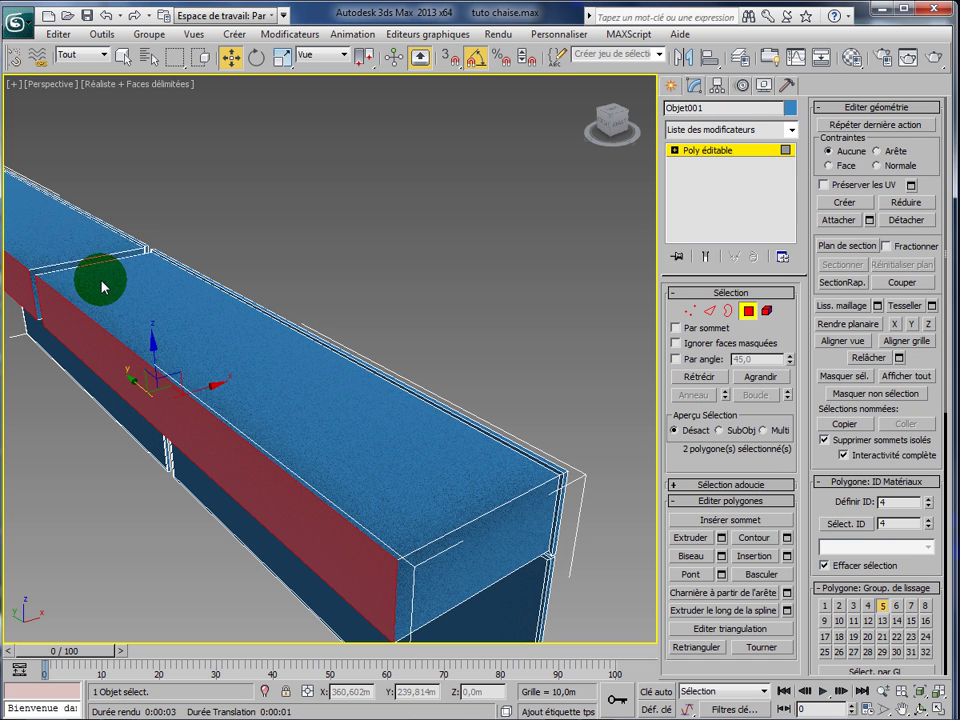
{"action": "left_click", "coordinate": [314, 415]}
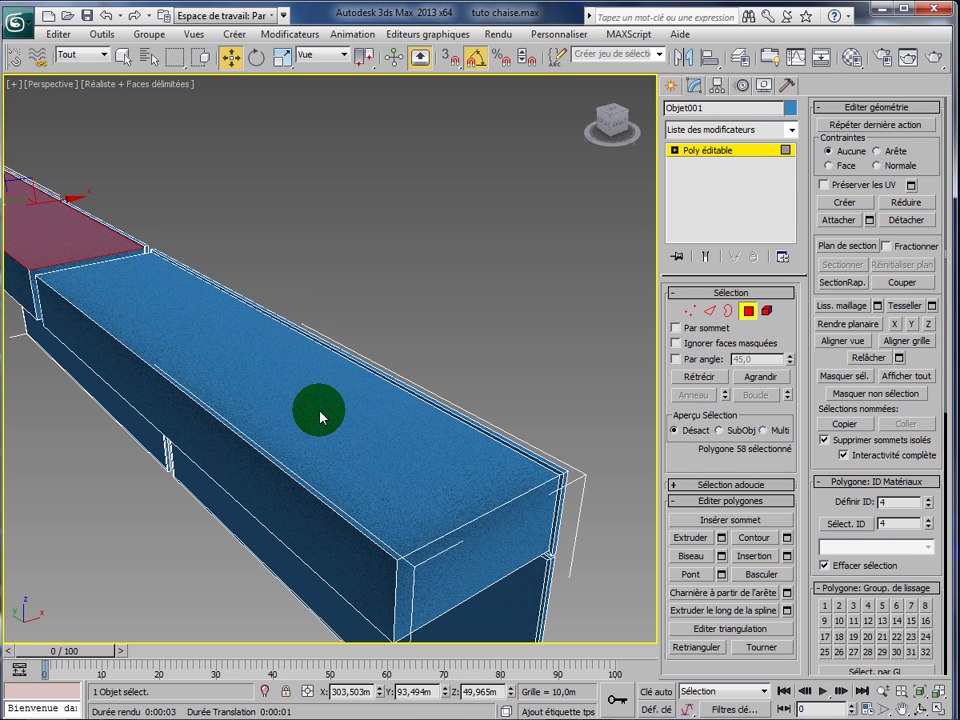
{"action": "left_click", "coordinate": [320, 417], "text": "ctrl"}
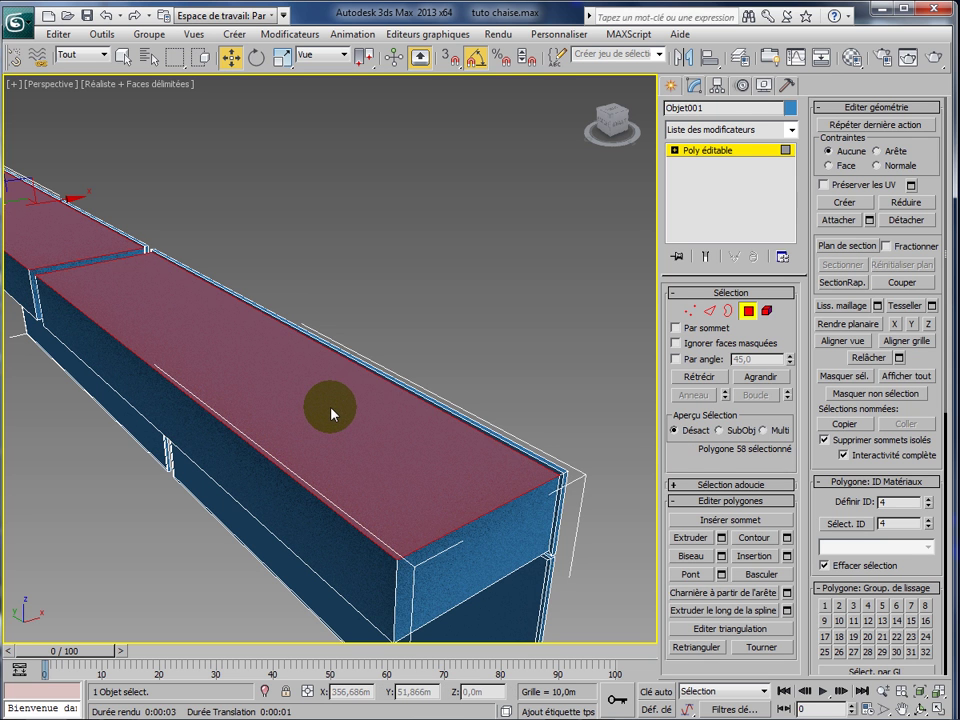
{"action": "left_click", "coordinate": [789, 558]}
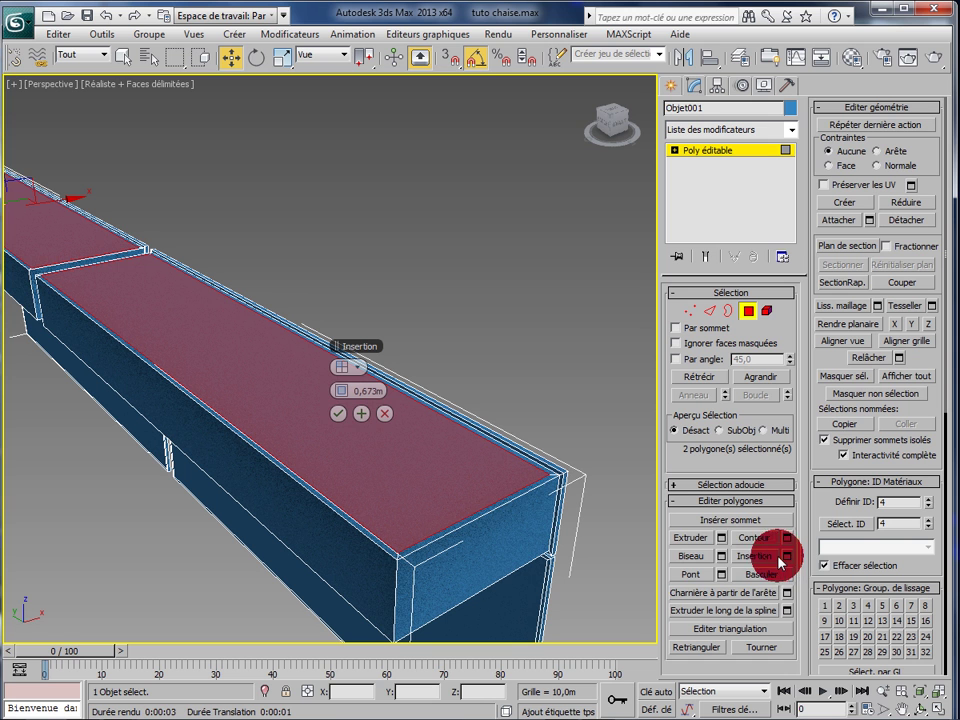
{"action": "left_click", "coordinate": [338, 413]}
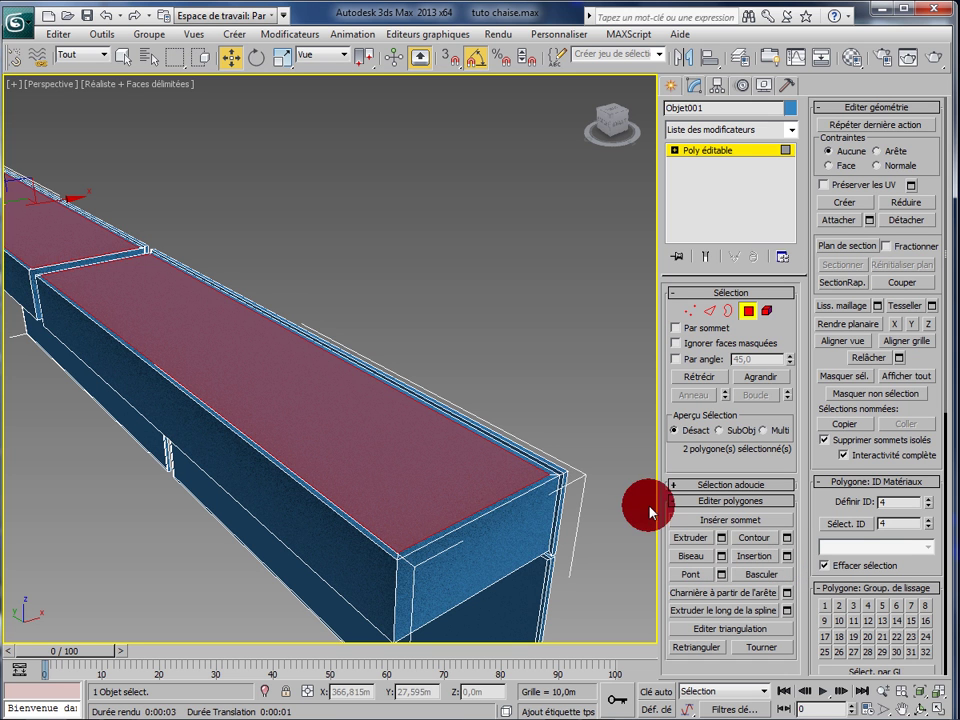
Extrude the two inset top polygons by 7.93 m down into the boxes to hollow out both drawers.
{"action": "left_click", "coordinate": [722, 545]}
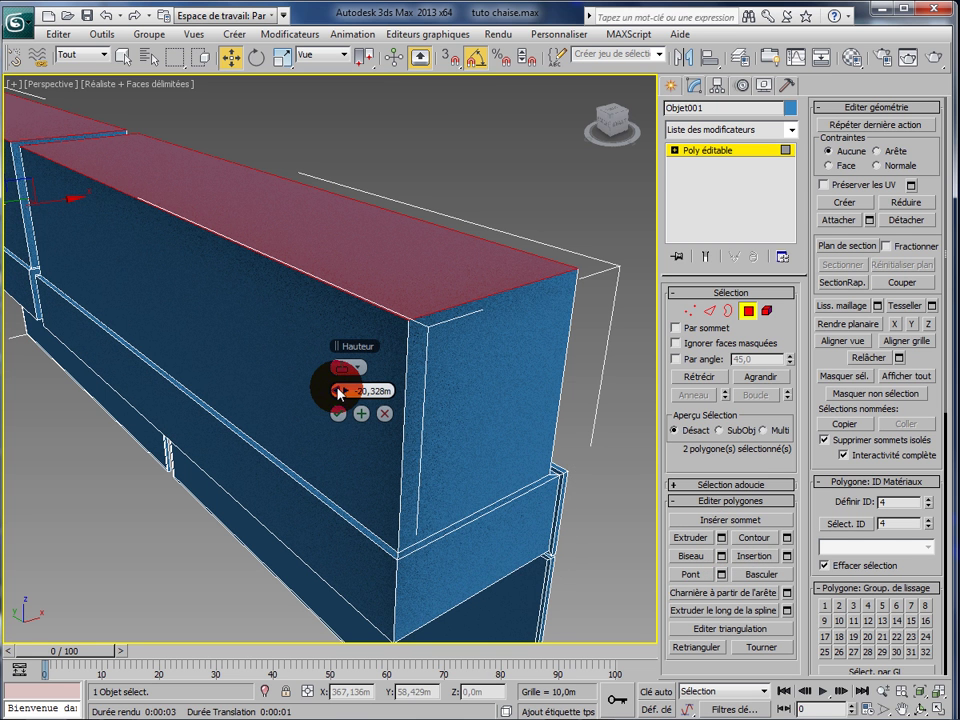
{"action": "left_click_drag", "start_coordinate": [336, 395], "coordinate": [446, 414]}
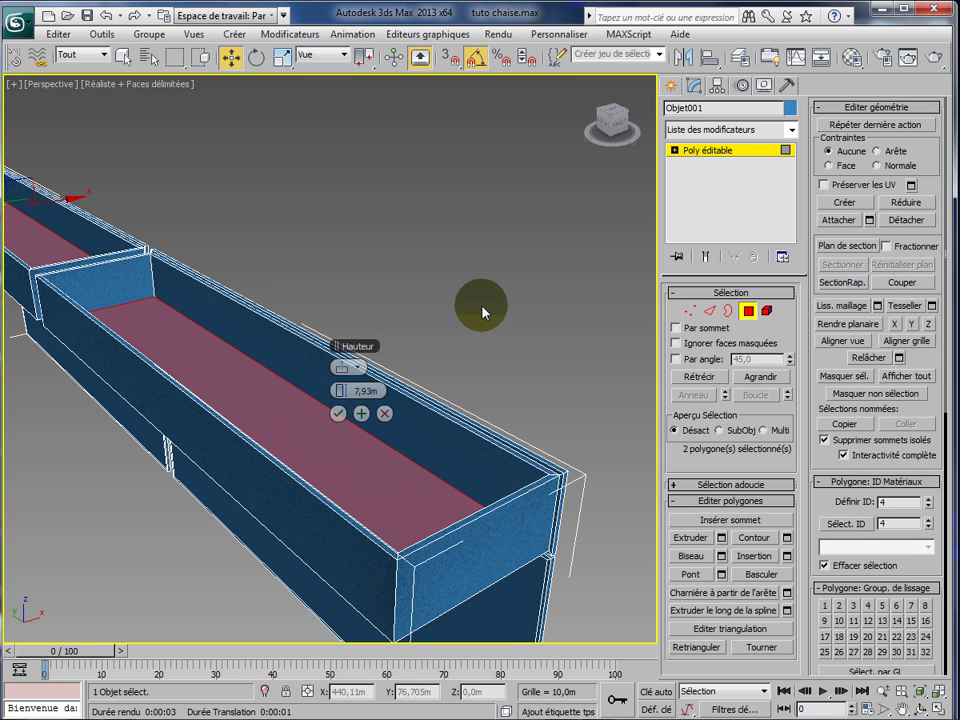
{"action": "left_click", "coordinate": [338, 413]}
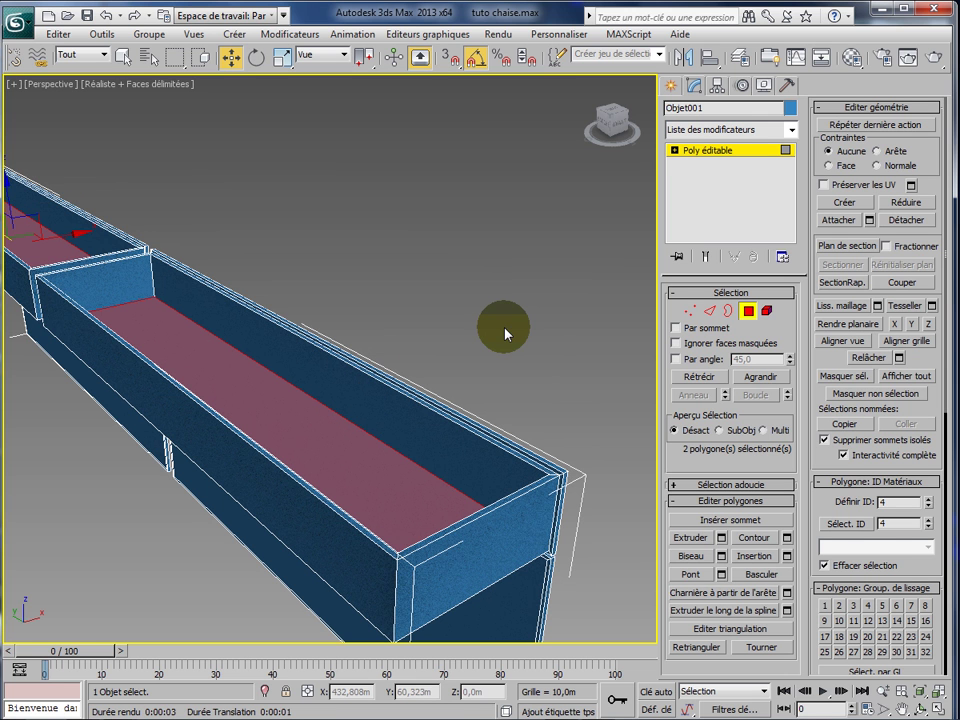
{"action": "scroll", "coordinate": [503, 330], "scroll_direction": "down", "scroll_amount": 5}
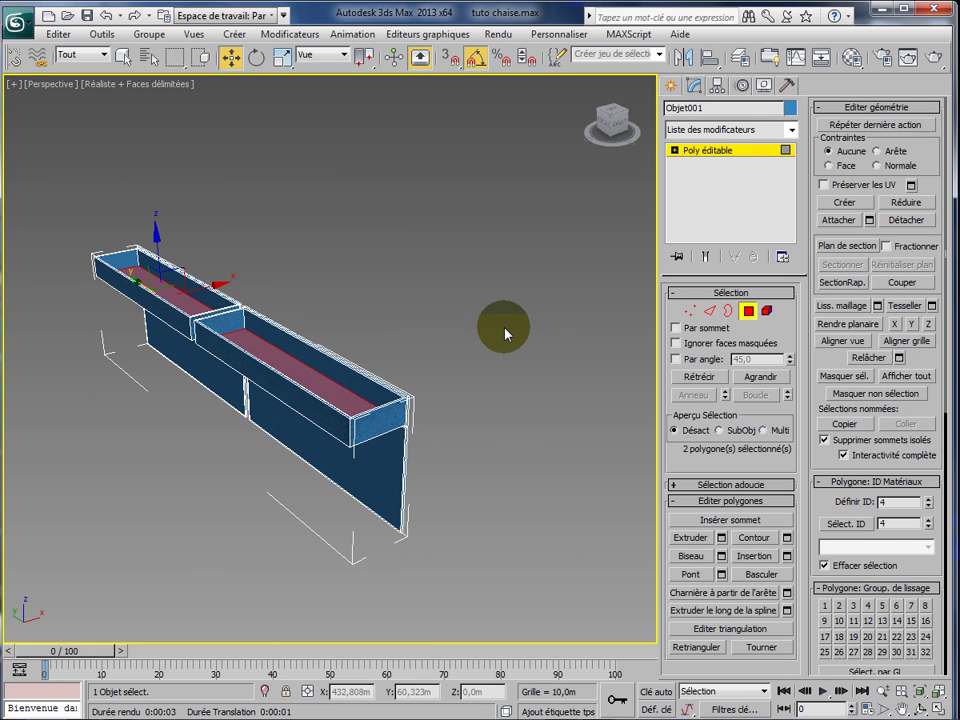
Deselect all polygons, leave polygon editing and move the whole drawer-and-door object along X to about 189.437 m, against the sideboard's front.
{"action": "left_click", "coordinate": [494, 444]}
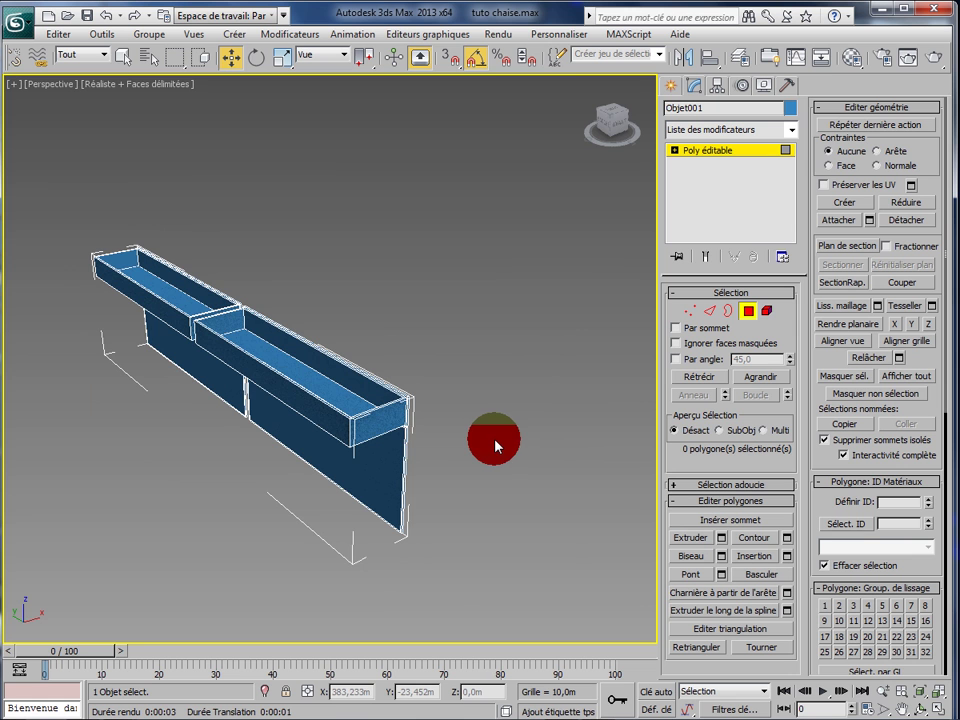
{"action": "mouse_move", "coordinate": [494, 444]}
{"action": "middle_mouse_down"}
{"action": "mouse_move", "coordinate": [373, 448]}
{"action": "mouse_move", "coordinate": [502, 450]}
{"action": "middle_mouse_up"}
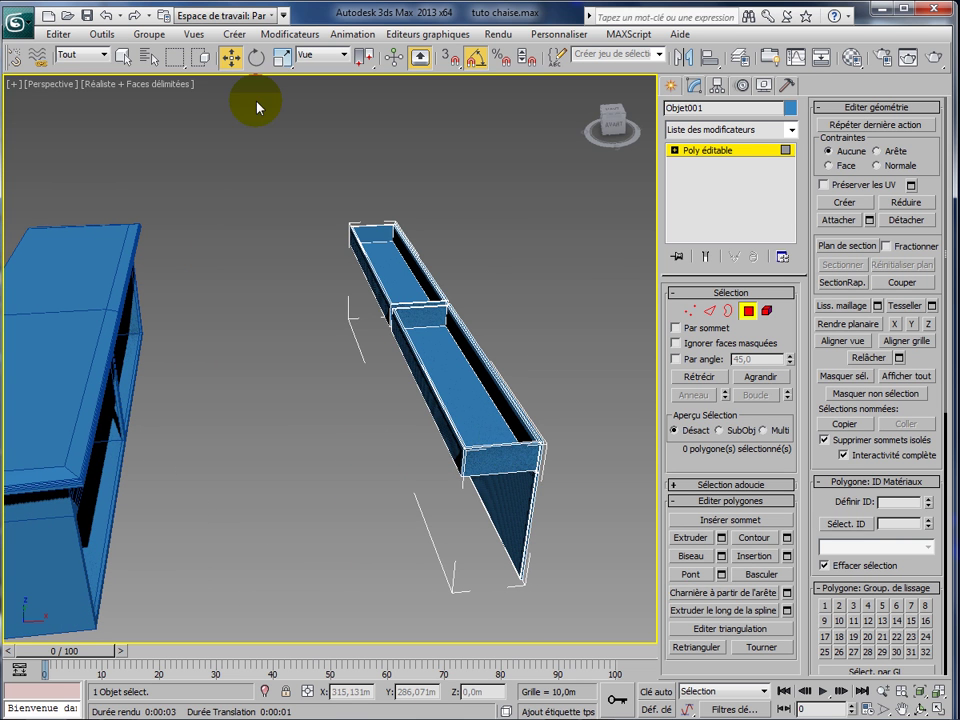
{"action": "left_click", "coordinate": [206, 42]}
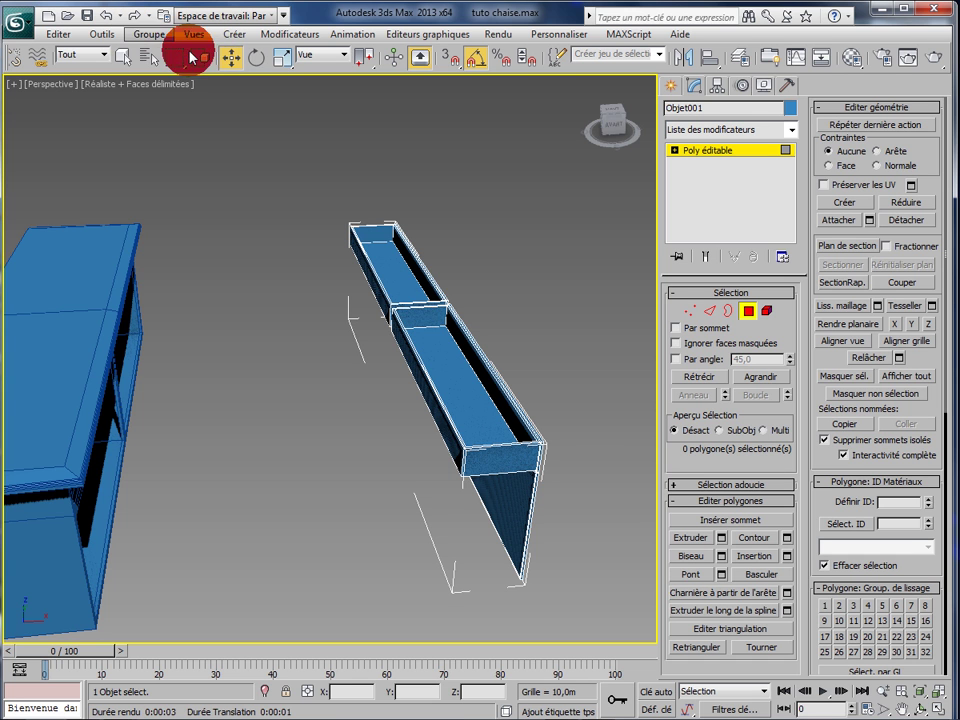
{"action": "left_click", "coordinate": [234, 62]}
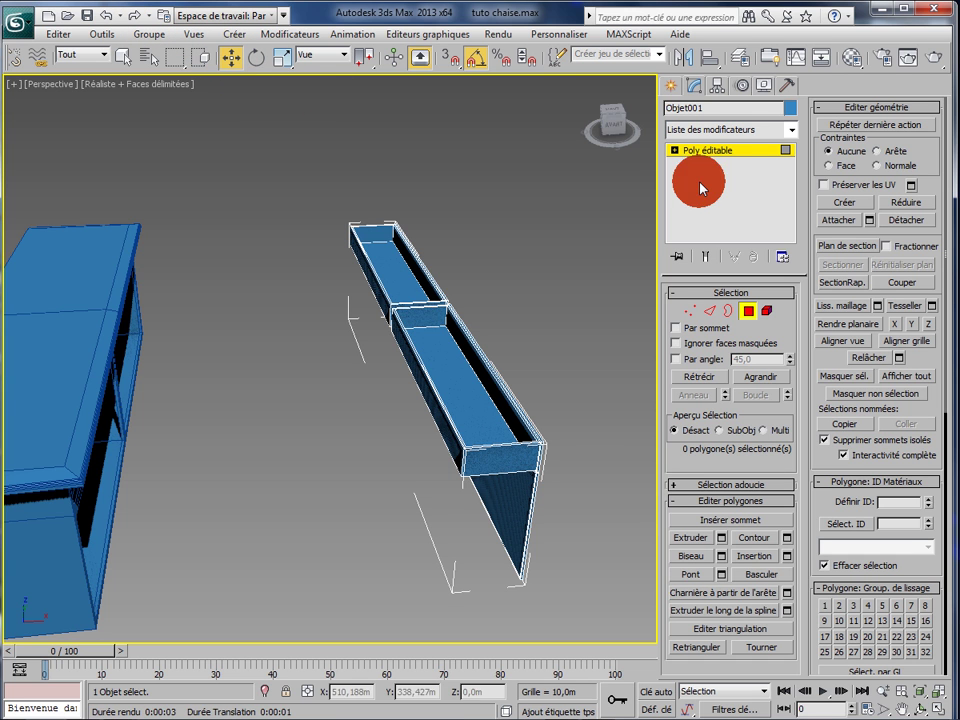
{"action": "left_click", "coordinate": [706, 150]}
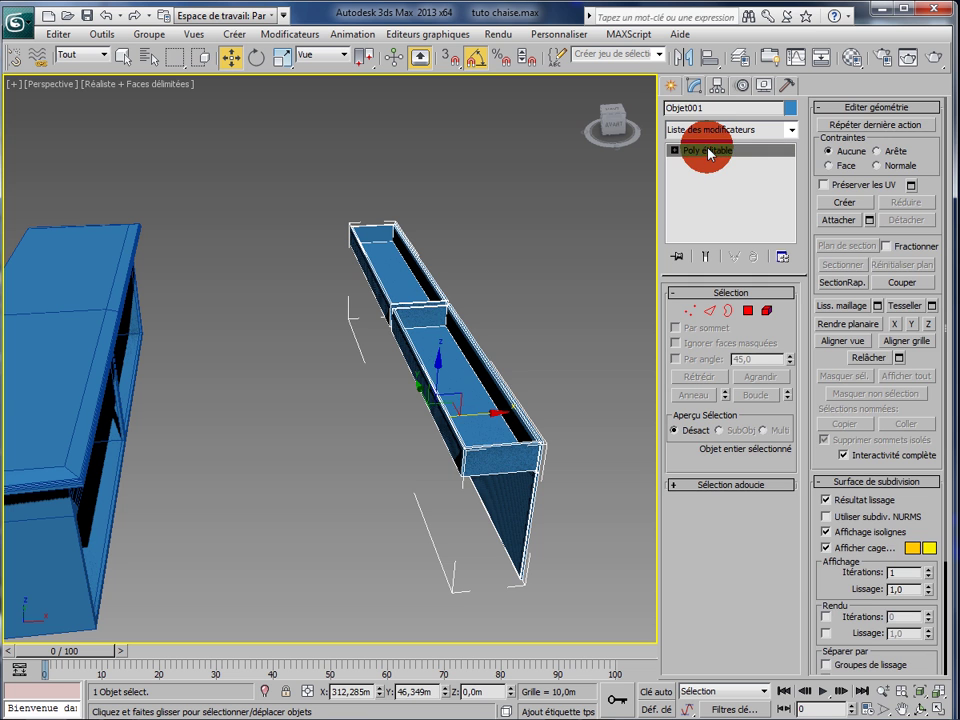
{"action": "mouse_move", "coordinate": [490, 420]}
{"action": "left_mouse_down"}
{"action": "mouse_move", "coordinate": [339, 424]}
{"action": "mouse_move", "coordinate": [180, 463]}
{"action": "mouse_move", "coordinate": [188, 461]}
{"action": "left_mouse_up"}
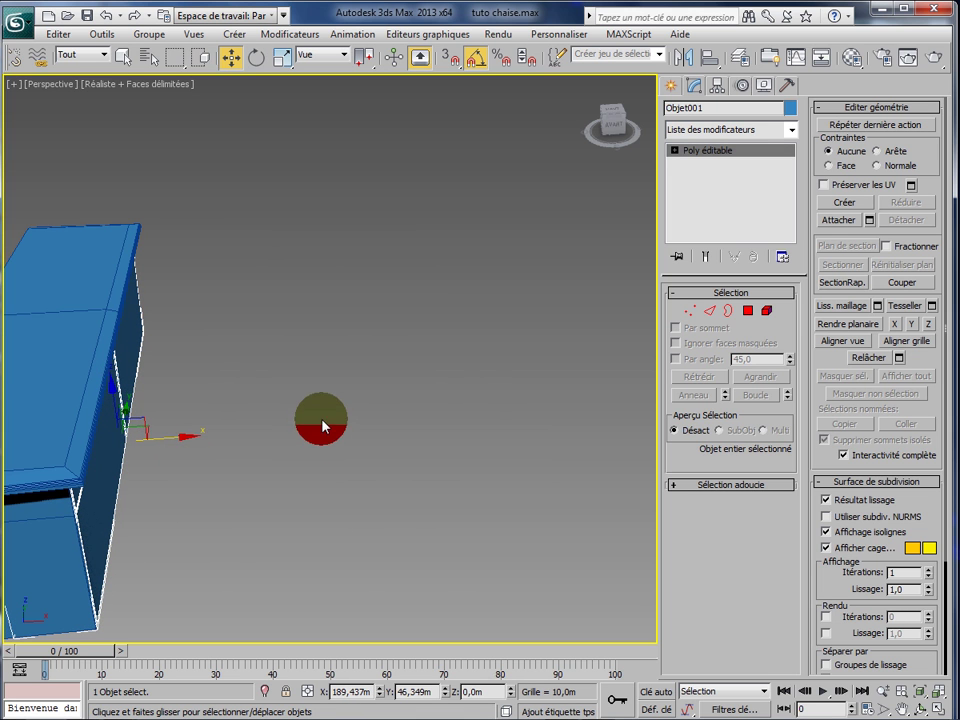
Nudge the drawer-and-door object outward along X to about 190.234 m in the top view.
{"action": "key", "text": "alt+w"}
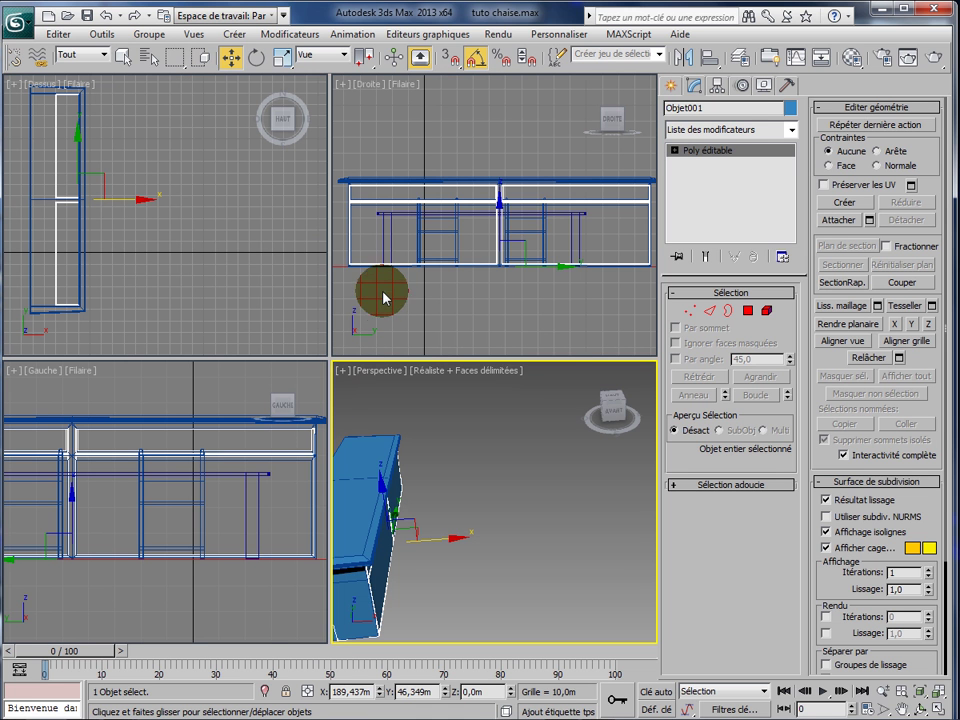
{"action": "right_click", "coordinate": [150, 298]}
{"action": "key", "text": "alt+w"}
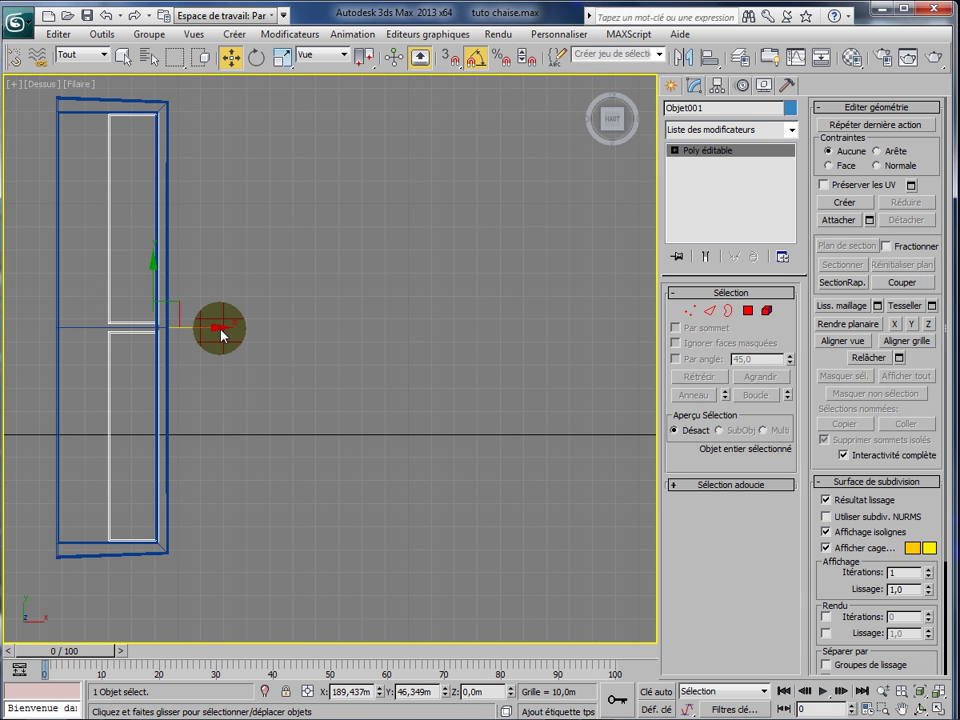
{"action": "left_click_drag", "start_coordinate": [222, 336], "coordinate": [221, 336]}
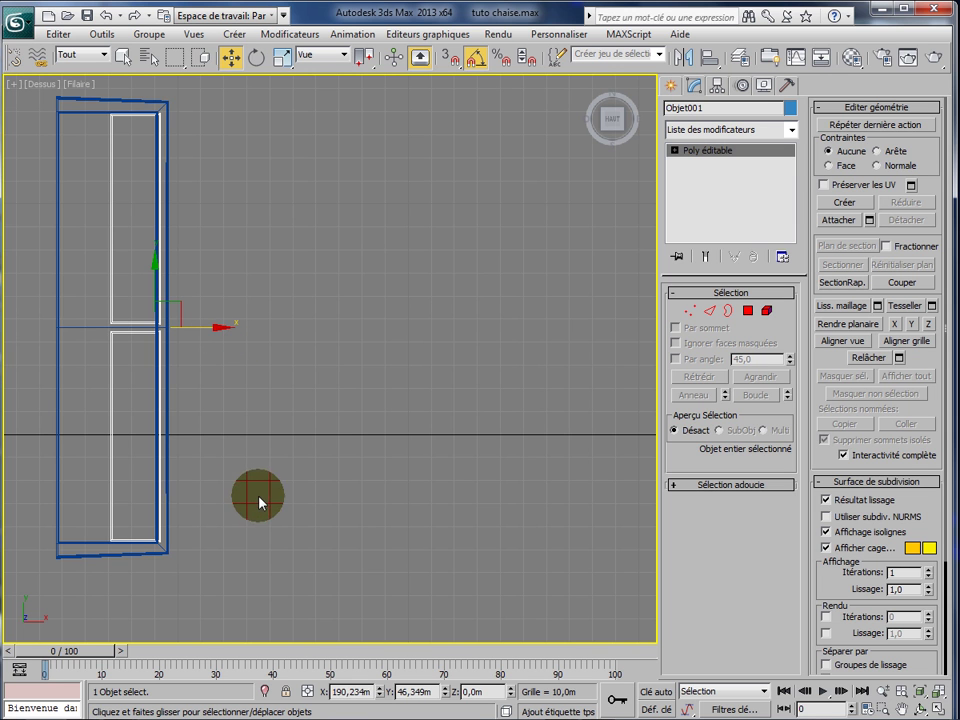
{"action": "key", "text": "alt+w"}
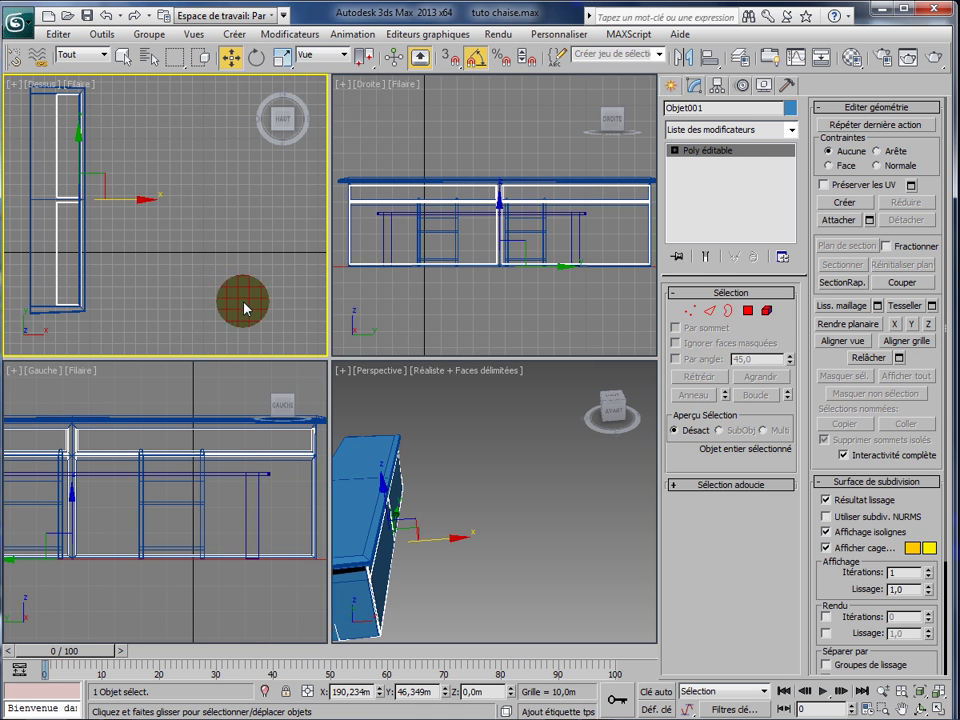
Deselect the object, change the Right viewport to the Front view and frame the sideboard's upper front corner with the drawer profile.
{"action": "right_click", "coordinate": [368, 88]}
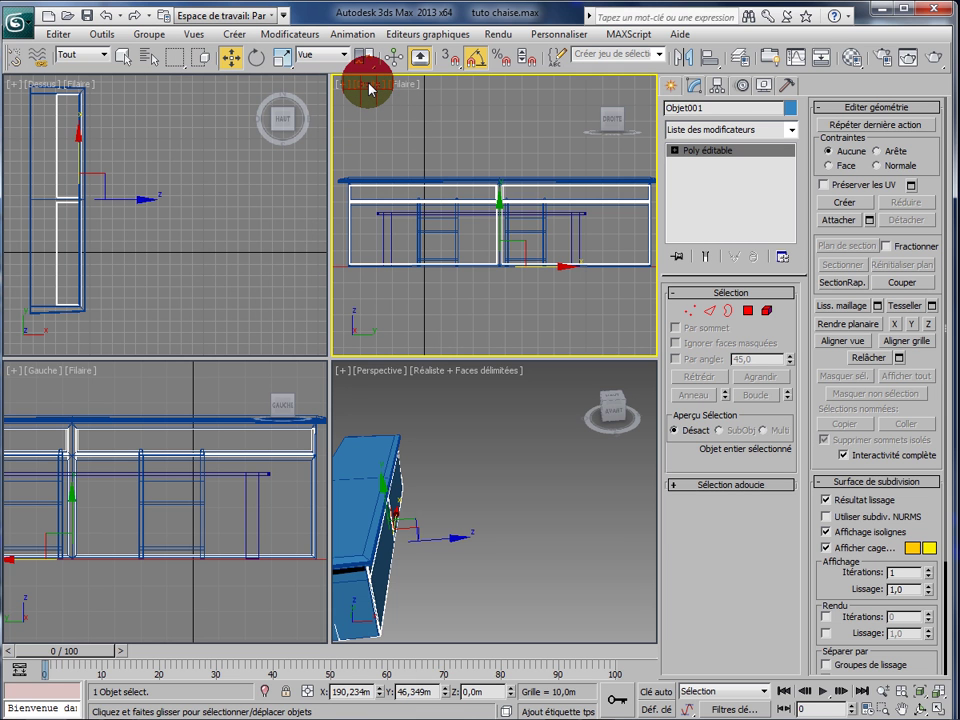
{"action": "key", "text": "ctrl+d"}
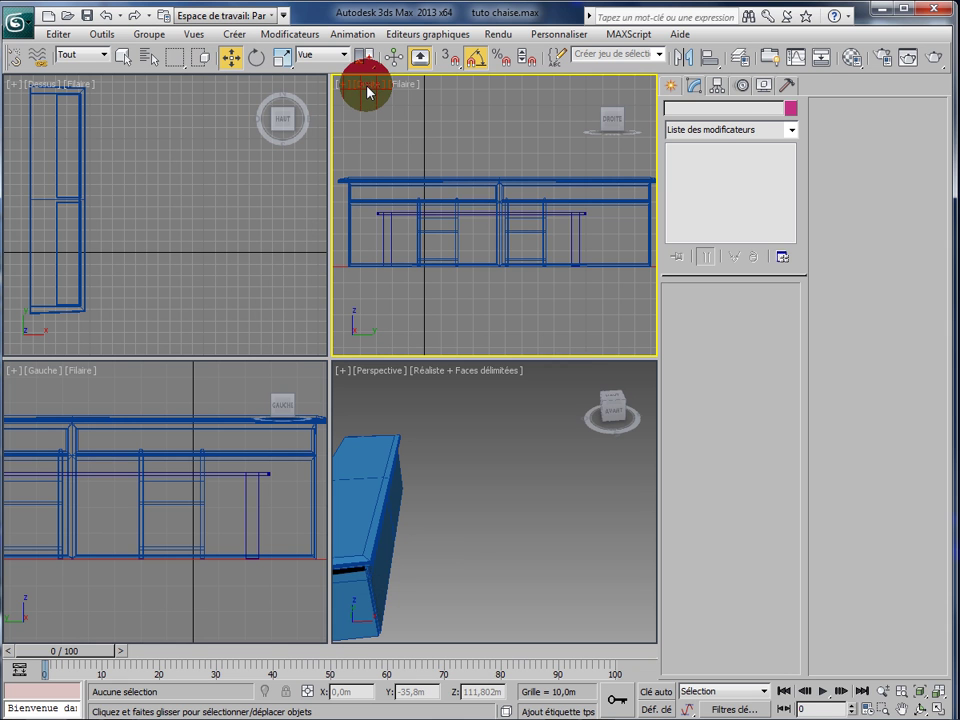
{"action": "left_click", "coordinate": [367, 88]}
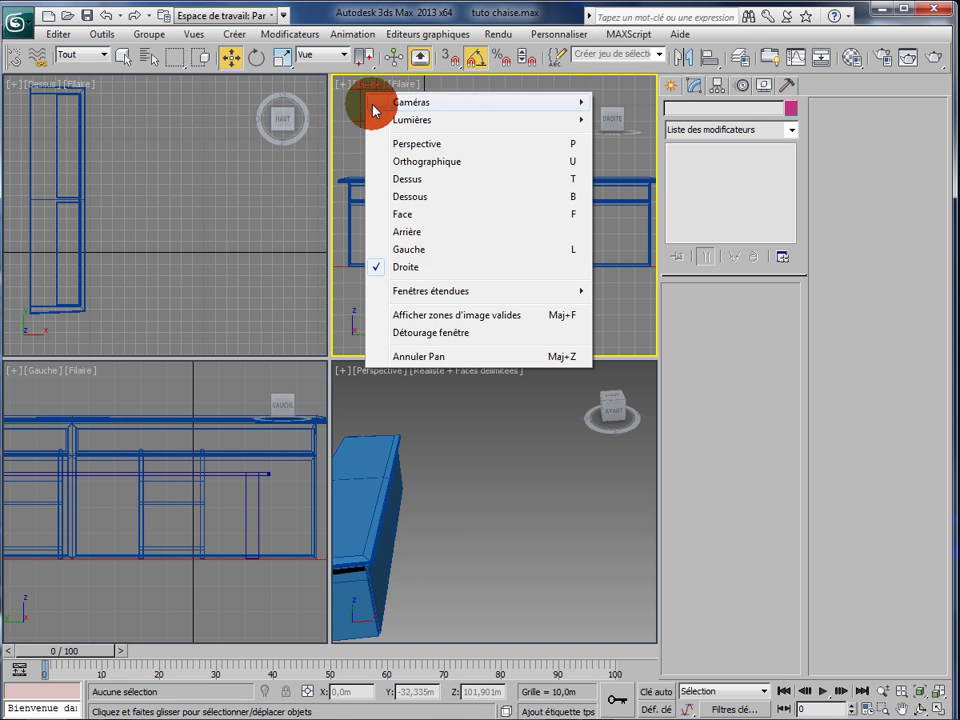
{"action": "left_click", "coordinate": [400, 214]}
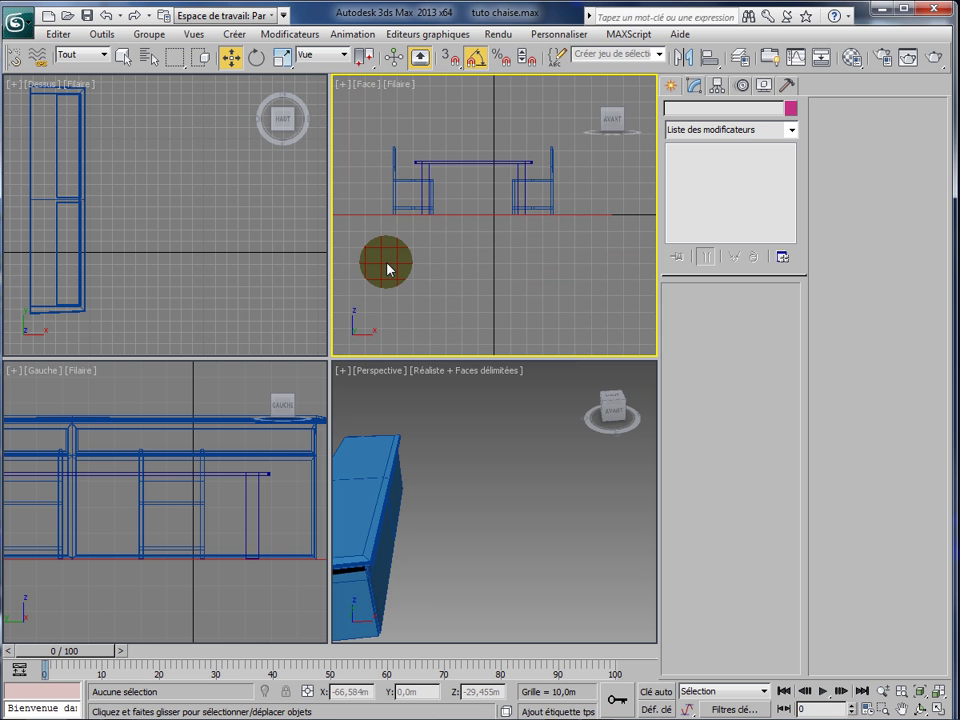
{"action": "middle_click_drag", "start_coordinate": [389, 262], "coordinate": [197, 295]}
{"action": "scroll", "coordinate": [422, 261], "scroll_direction": "up", "scroll_amount": 5}
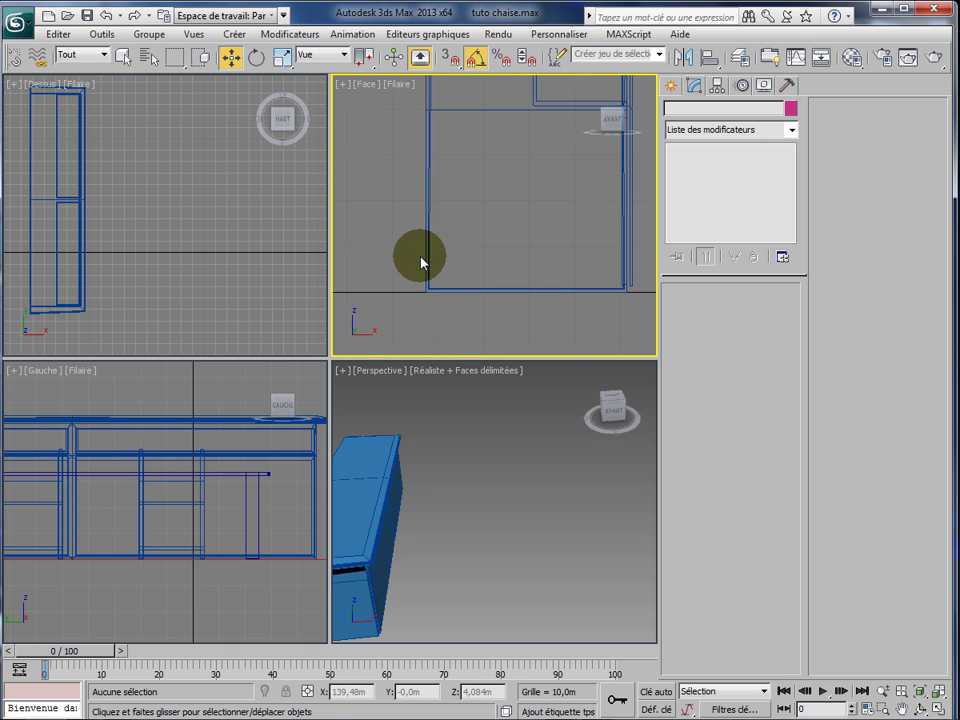
{"action": "middle_click_drag", "start_coordinate": [497, 229], "coordinate": [377, 336]}
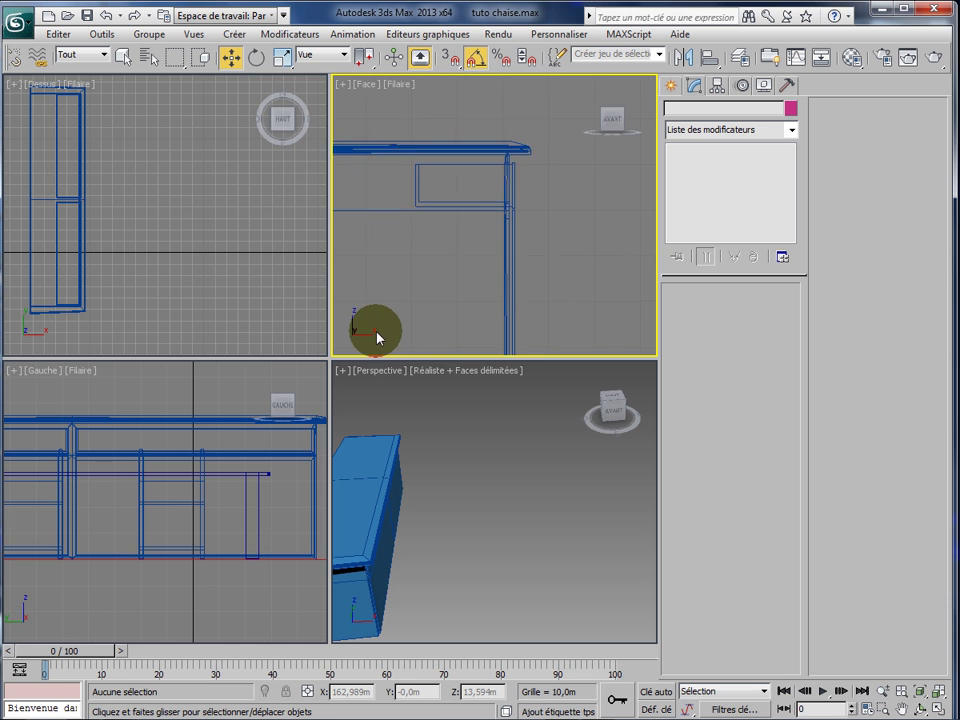
Reselect the drawer-and-door object and adjust its X position to 189.949 m so the fronts sit just outside the body.
{"action": "left_click", "coordinate": [513, 189]}
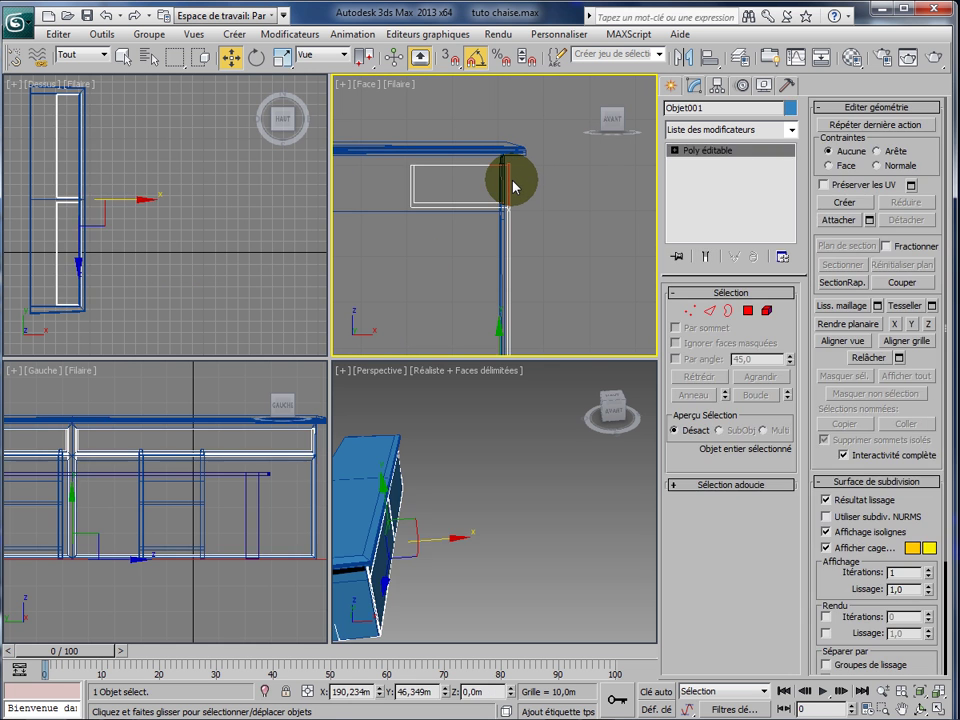
{"action": "left_click", "coordinate": [142, 205]}
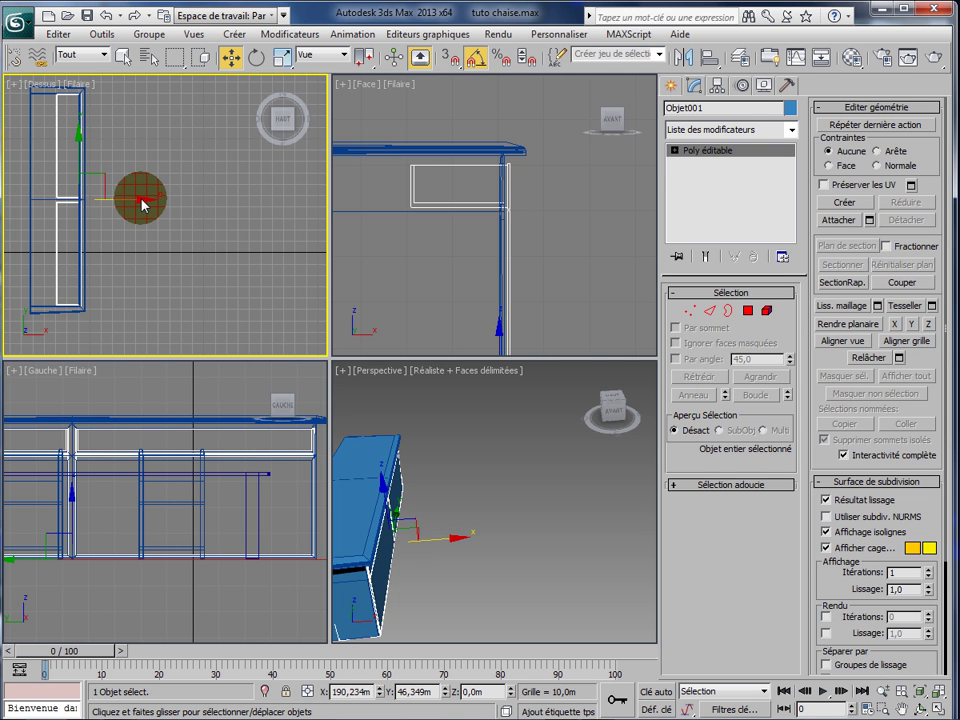
{"action": "left_click_drag", "start_coordinate": [142, 205], "coordinate": [142, 205]}
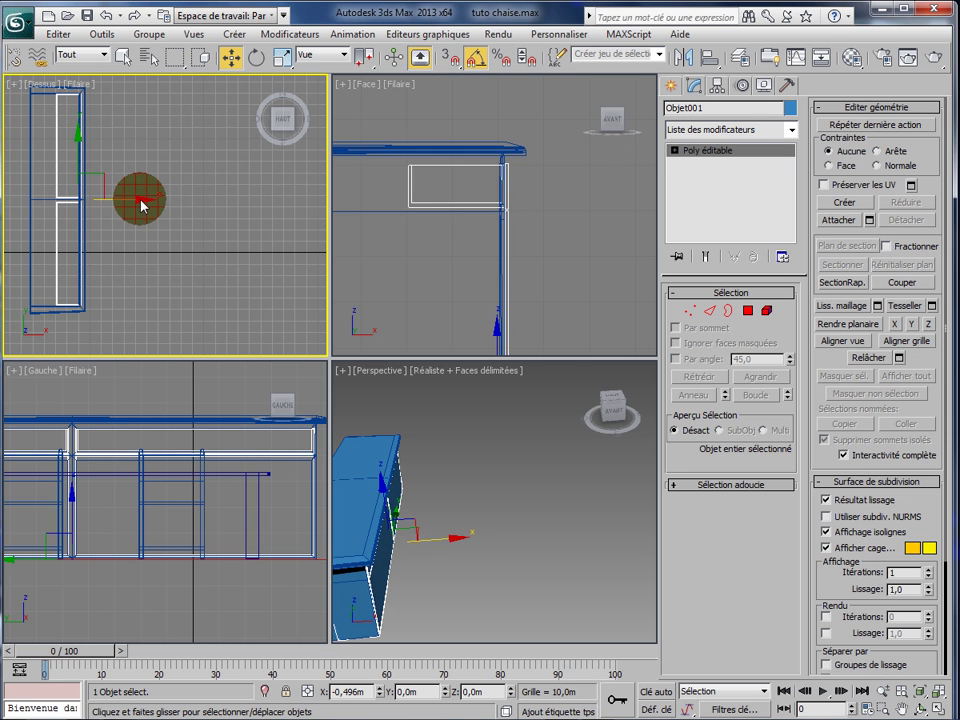
{"action": "left_click_drag", "start_coordinate": [142, 205], "coordinate": [145, 207]}
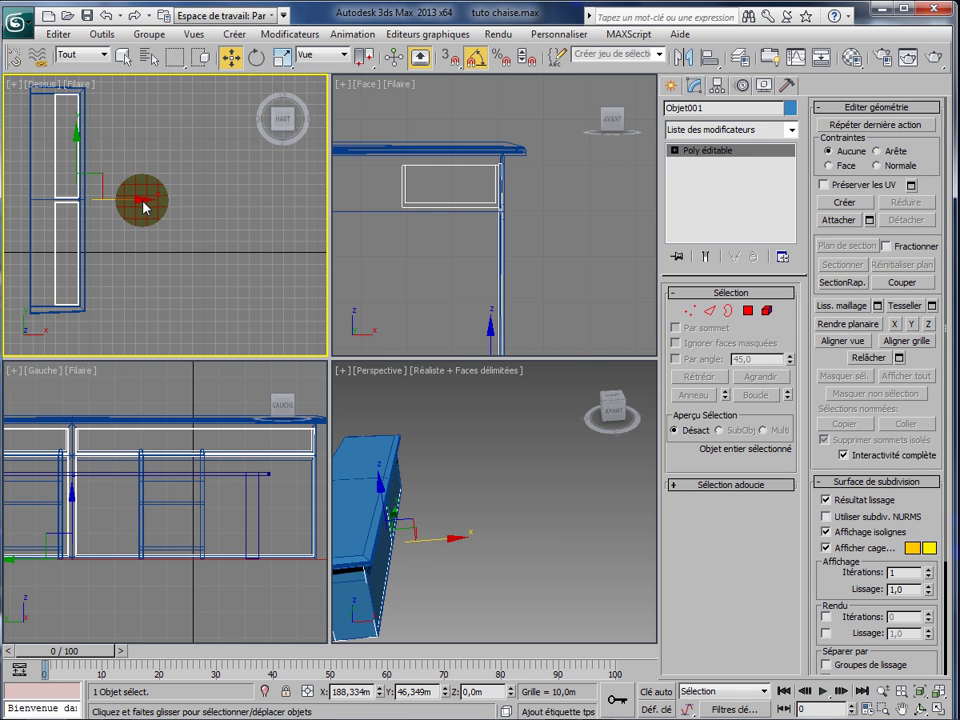
{"action": "left_click_drag", "start_coordinate": [143, 205], "coordinate": [146, 207]}
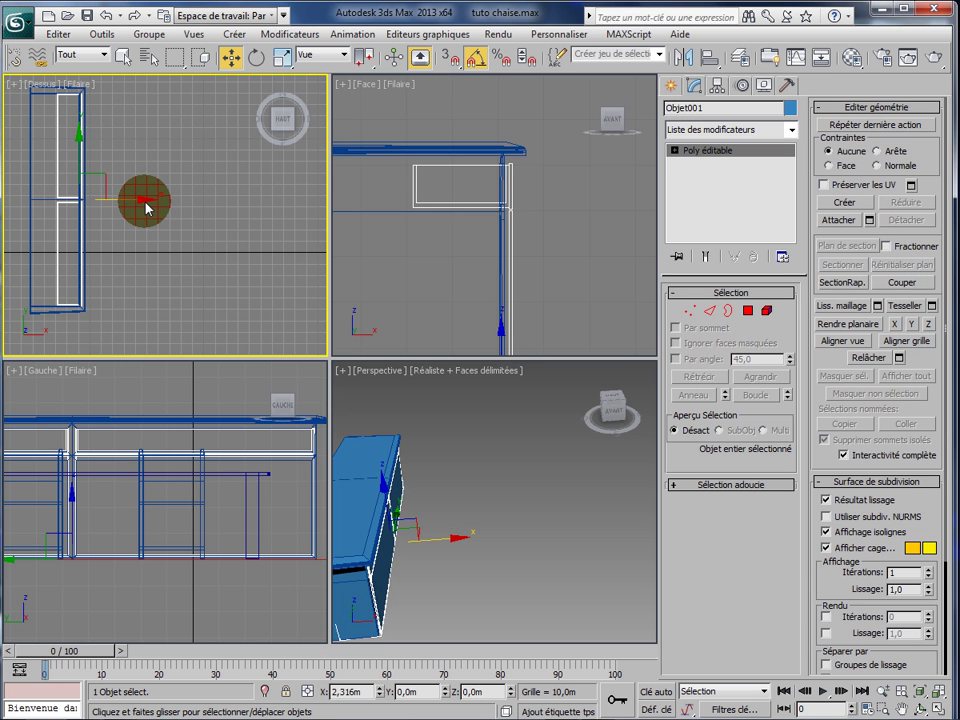
{"action": "left_click_drag", "start_coordinate": [146, 207], "coordinate": [146, 207]}
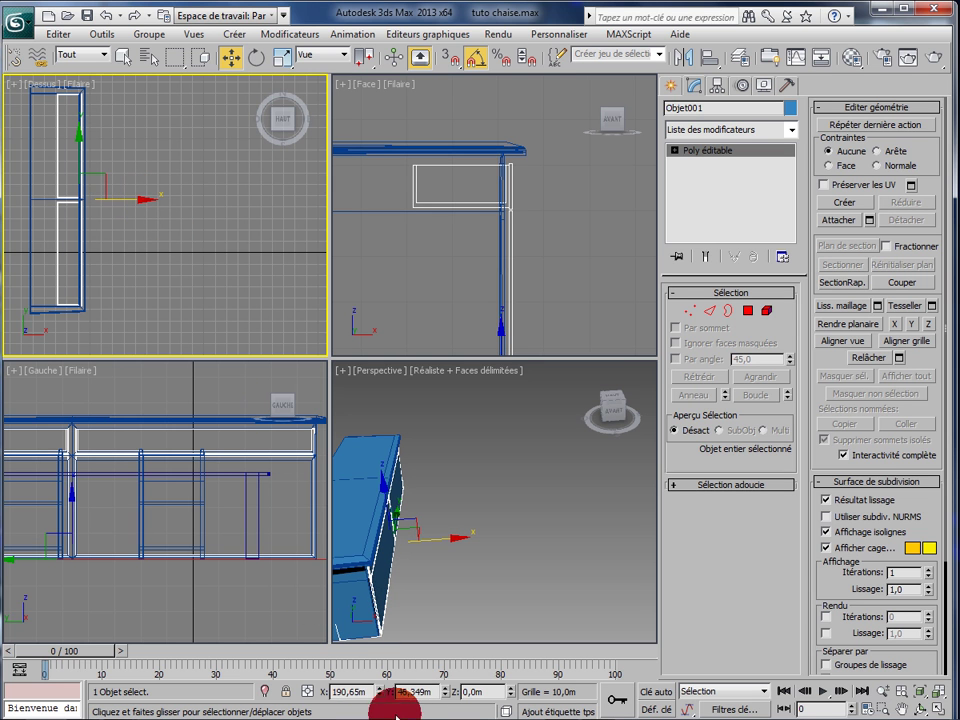
{"action": "left_click", "coordinate": [366, 696]}
{"action": "left_click_drag", "start_coordinate": [379, 695], "coordinate": [379, 688]}
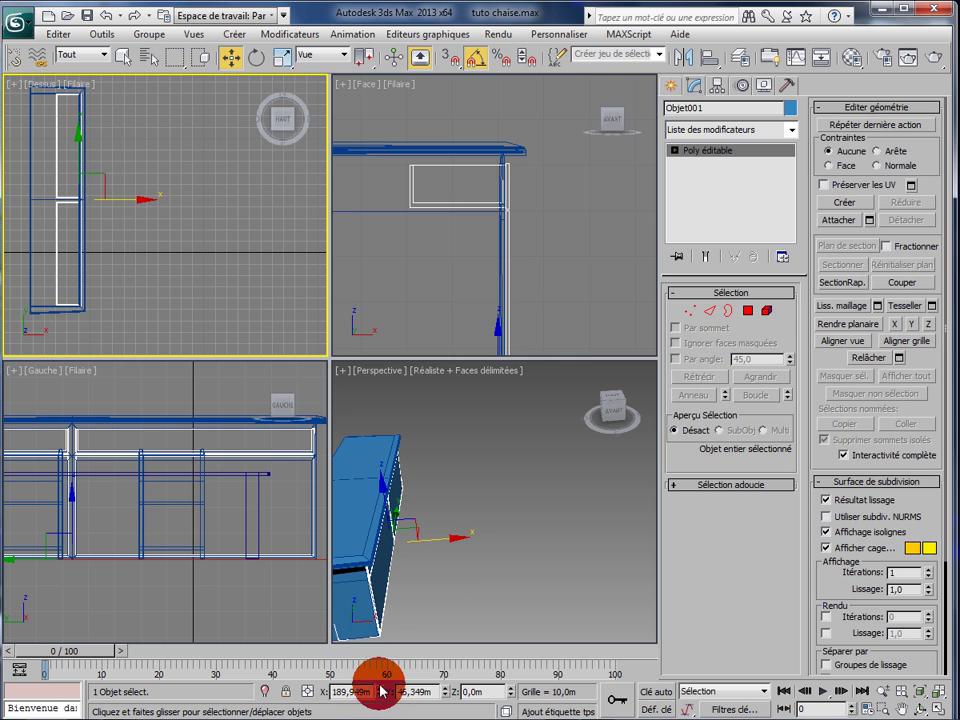
Refine the drawer-and-door object's X position to 189.862 m against the enlarged front view.
{"action": "right_click", "coordinate": [574, 268]}
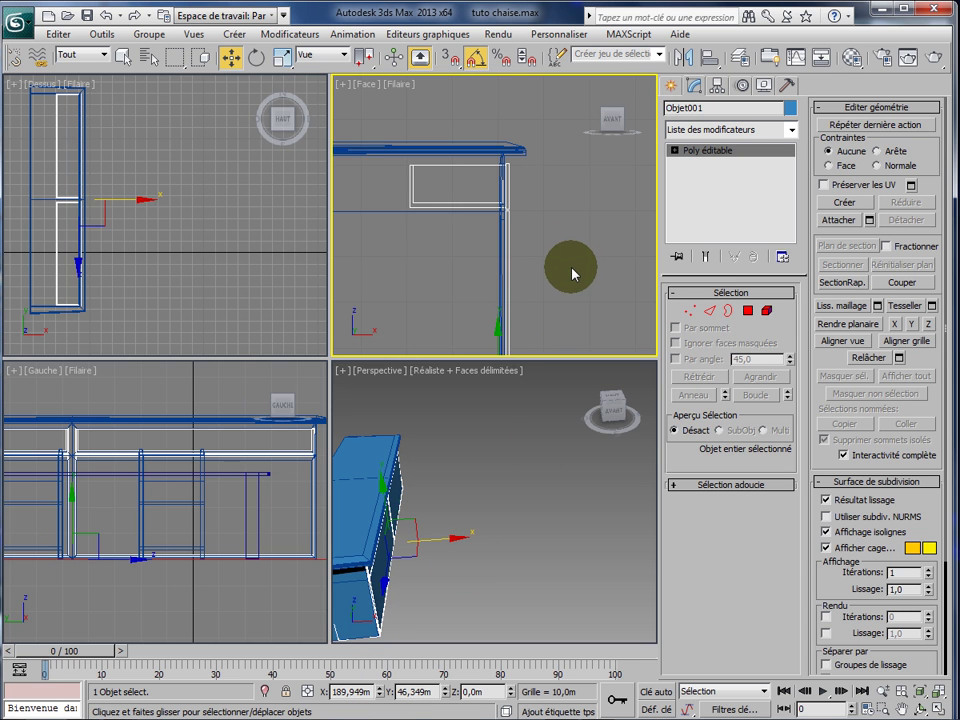
{"action": "key", "text": "alt+w"}
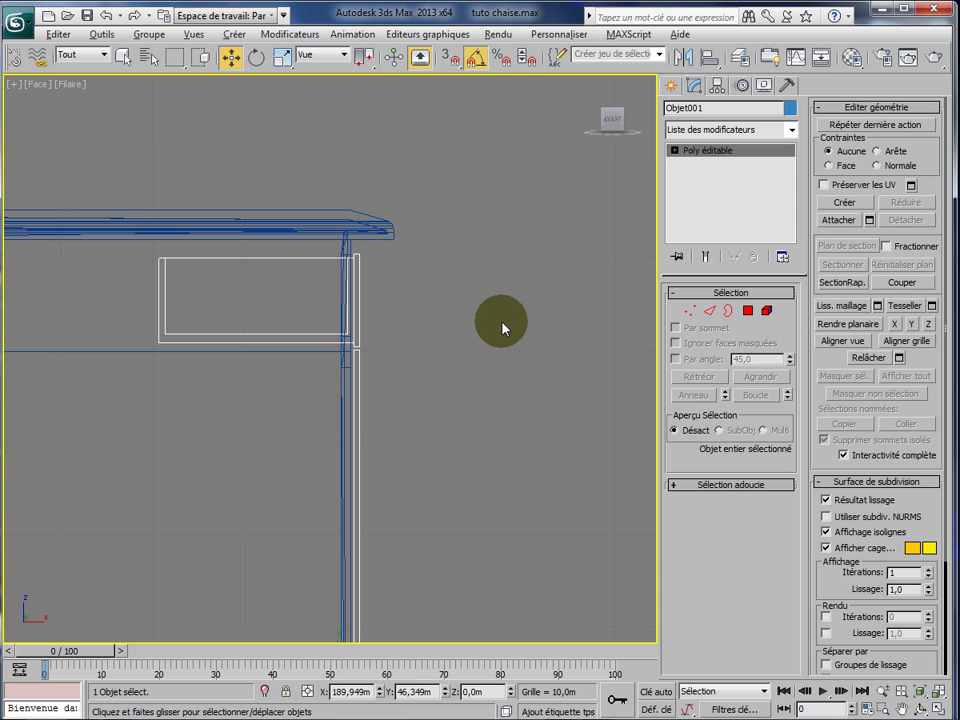
{"action": "middle_click_drag", "start_coordinate": [502, 328], "coordinate": [432, 307]}
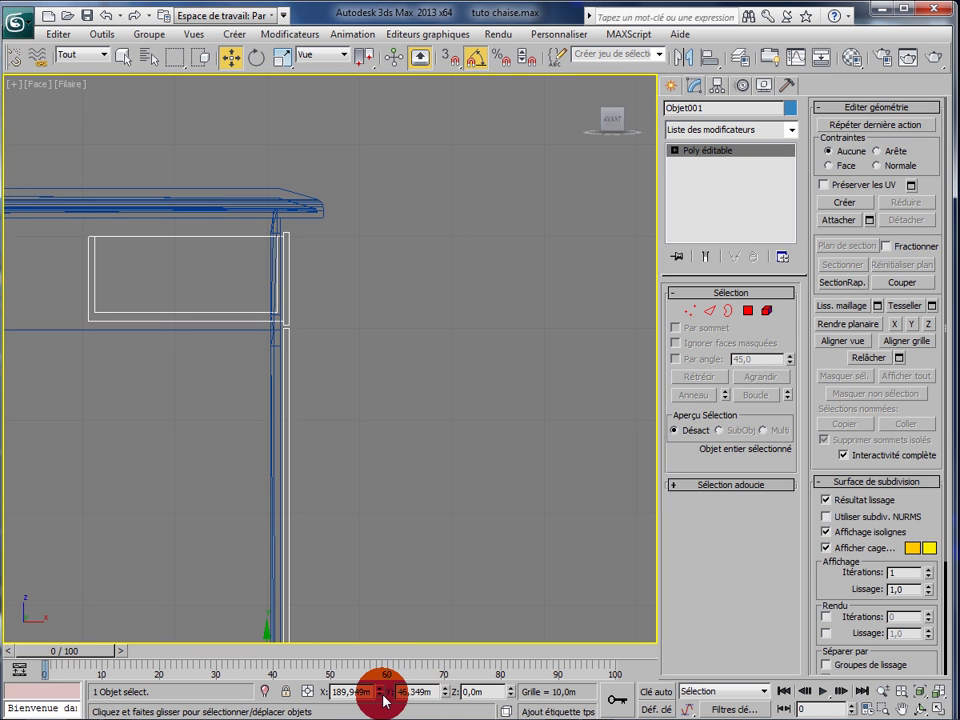
{"action": "left_click_drag", "start_coordinate": [381, 697], "coordinate": [381, 700]}
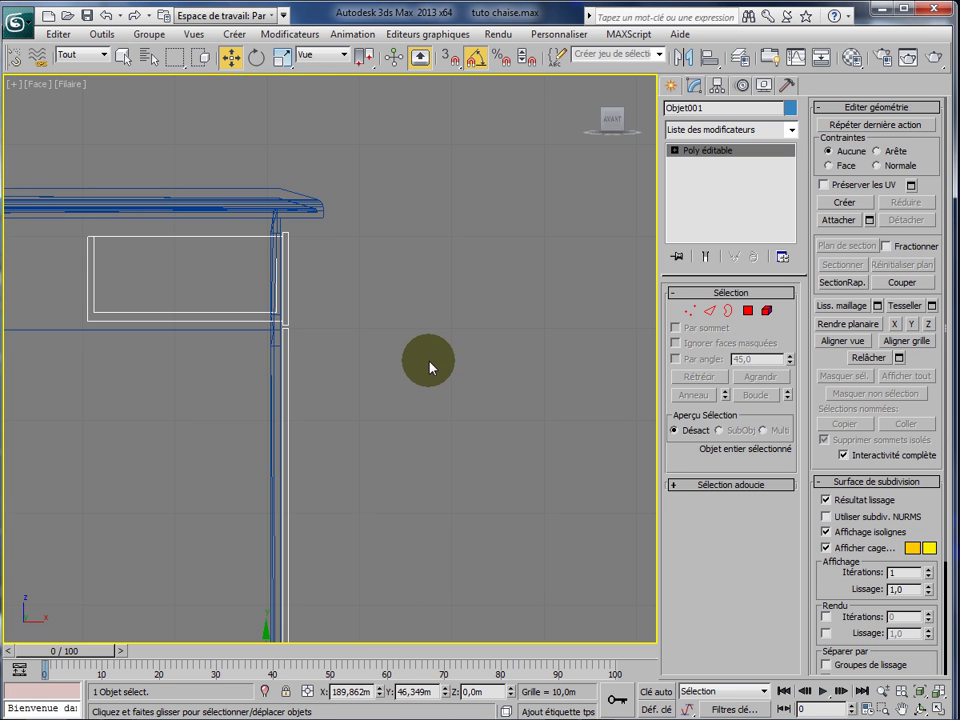
{"action": "key", "text": "alt+w"}
Select the sideboard body in the perspective view, frame its front side and turn off the edged-faces display.
{"action": "left_click", "coordinate": [479, 466]}
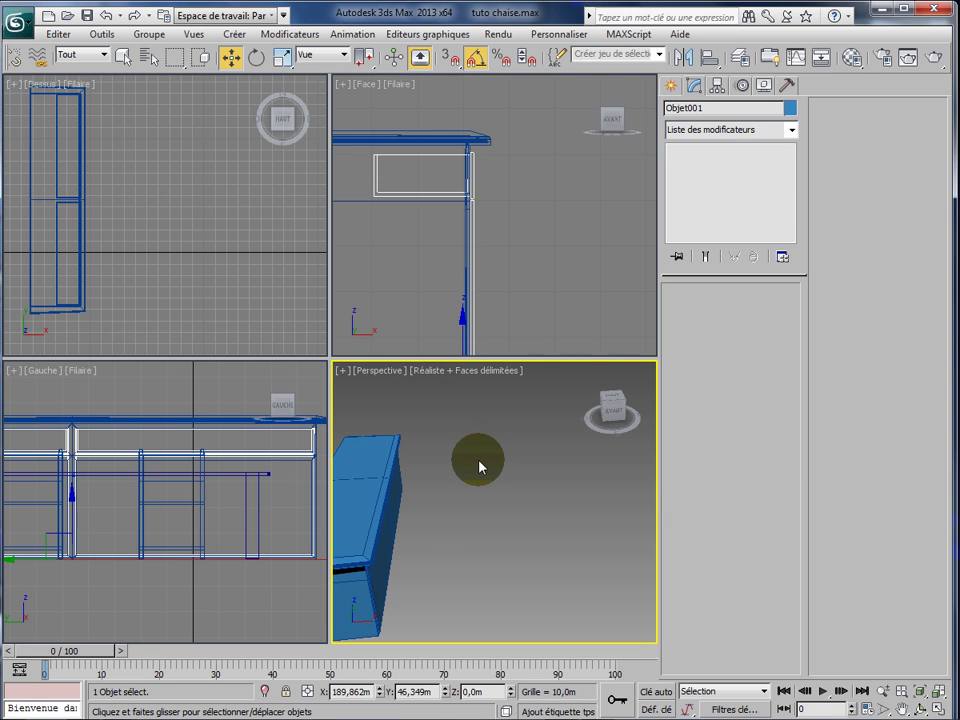
{"action": "left_click", "coordinate": [479, 466]}
{"action": "key", "text": "alt+w"}
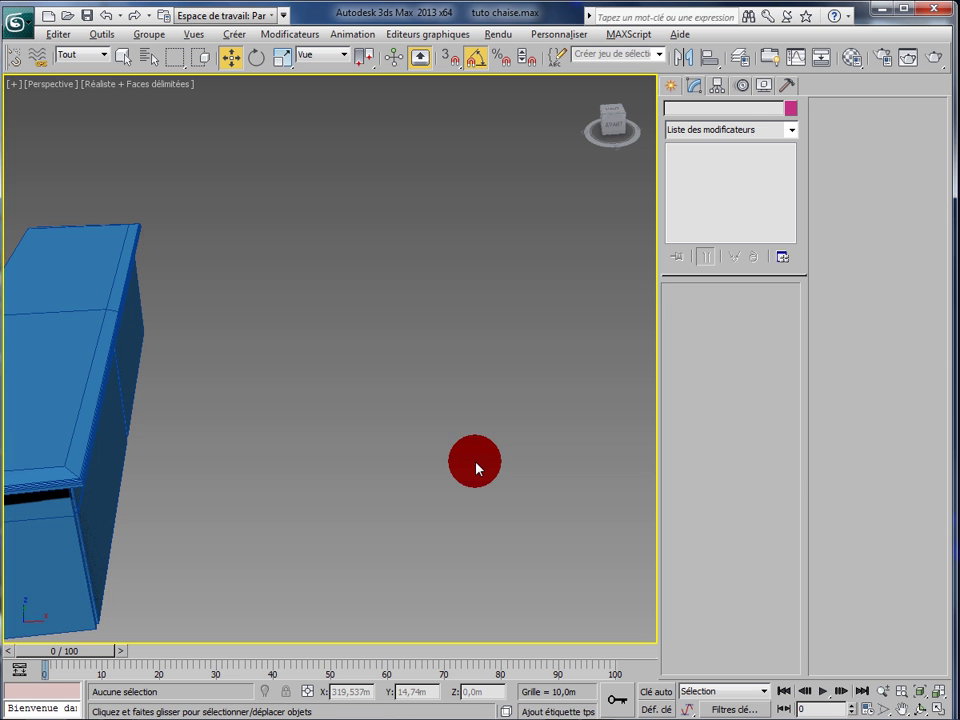
{"action": "left_click", "coordinate": [79, 377]}
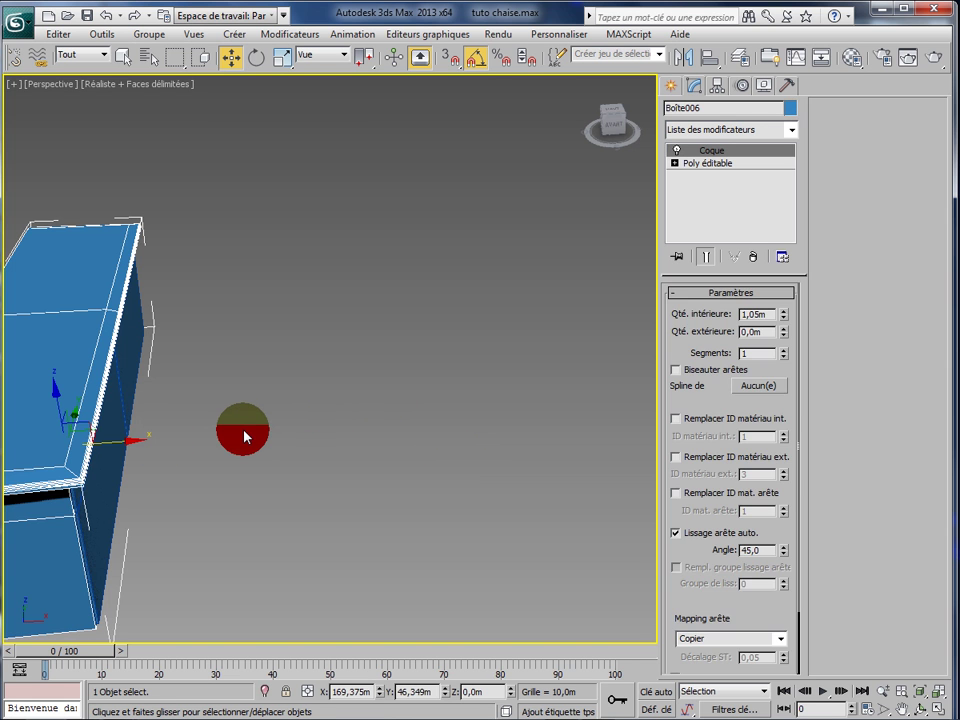
{"action": "key", "text": "z"}
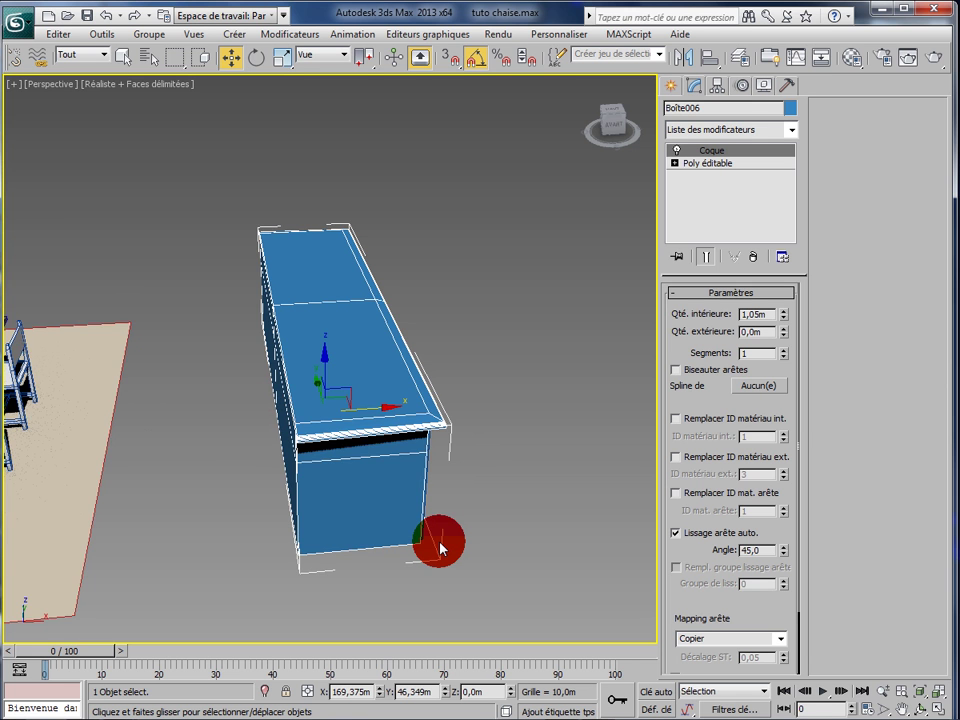
{"action": "middle_click_drag", "start_coordinate": [441, 547], "coordinate": [319, 520], "text": "alt"}
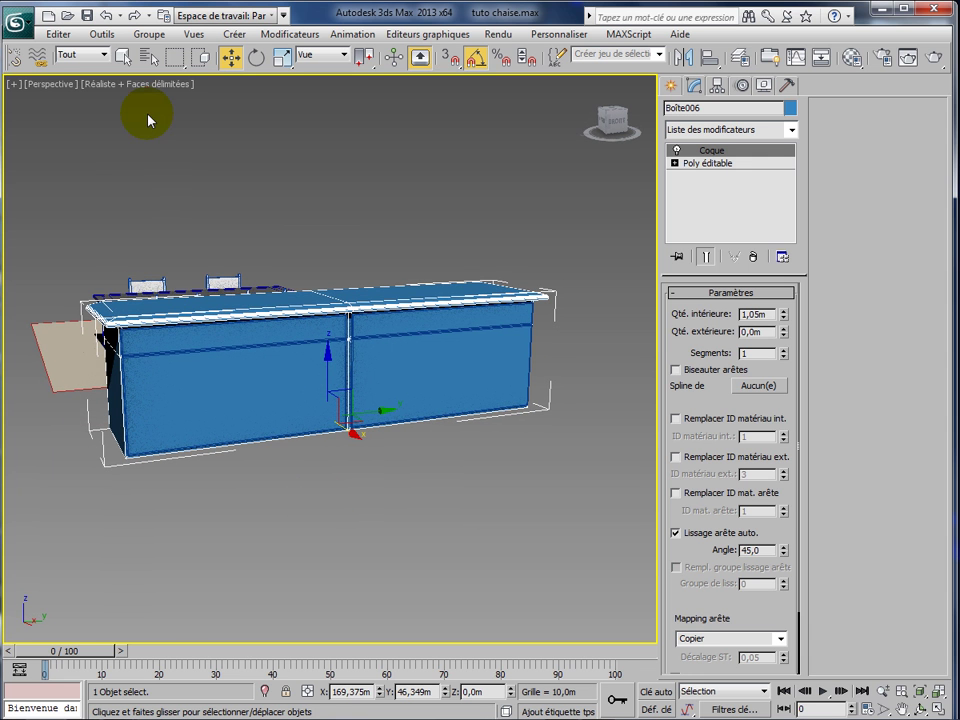
{"action": "key", "text": "F4"}
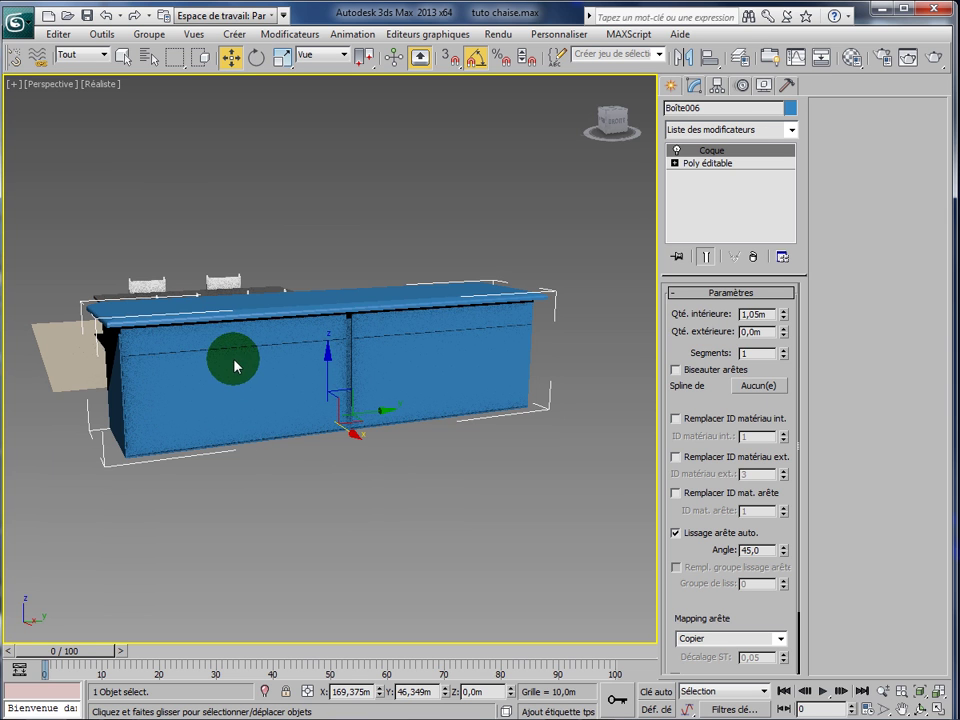
{"action": "left_click", "coordinate": [251, 441]}
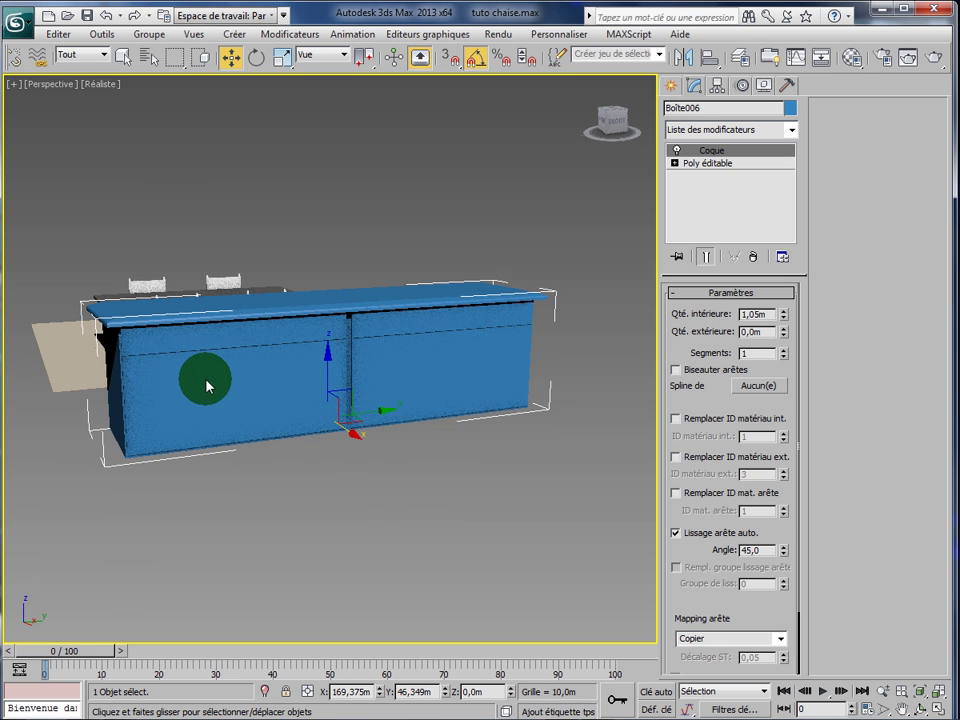
{"action": "left_click", "coordinate": [465, 503]}
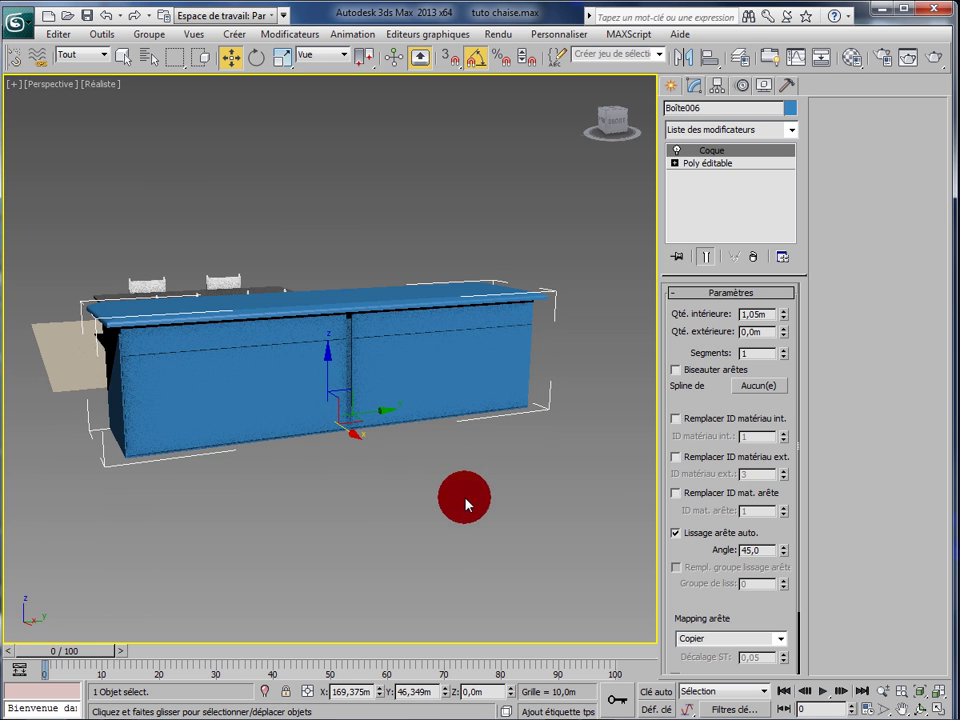
Turn the edged-faces display back on, deselect the body, and change the maximized Front viewport to the Right view.
{"action": "key", "text": "F4"}
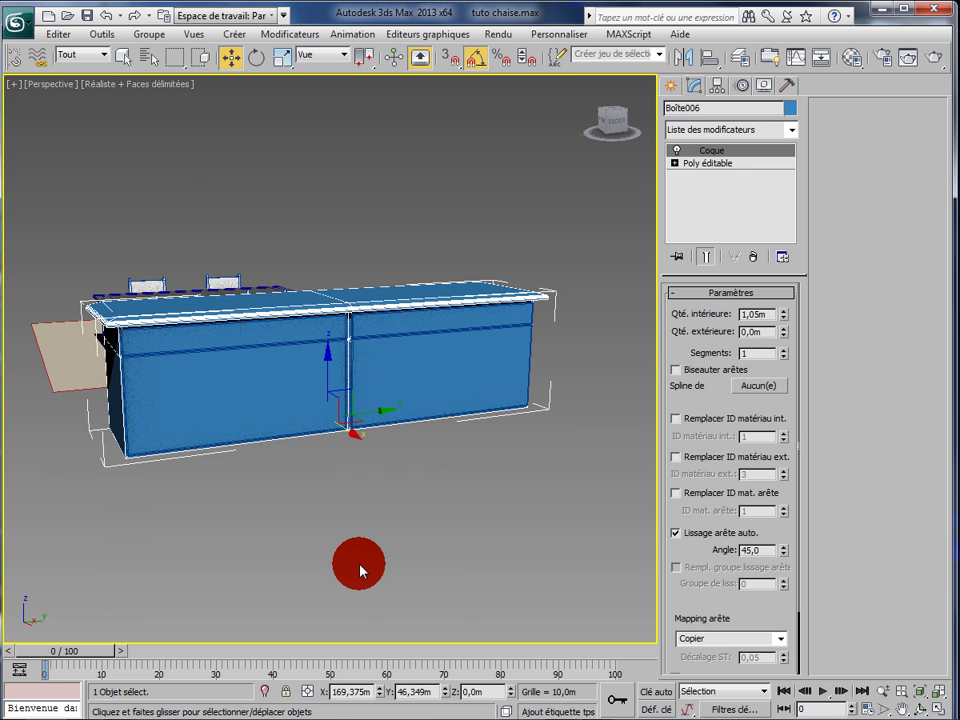
{"action": "key", "text": "alt+w"}
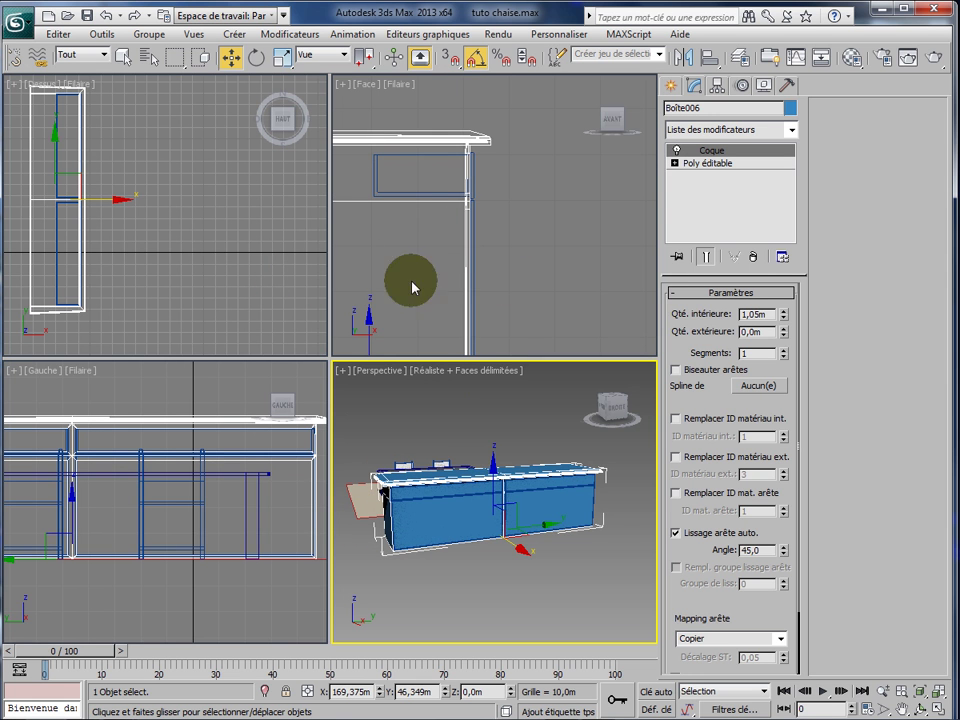
{"action": "left_click", "coordinate": [554, 274]}
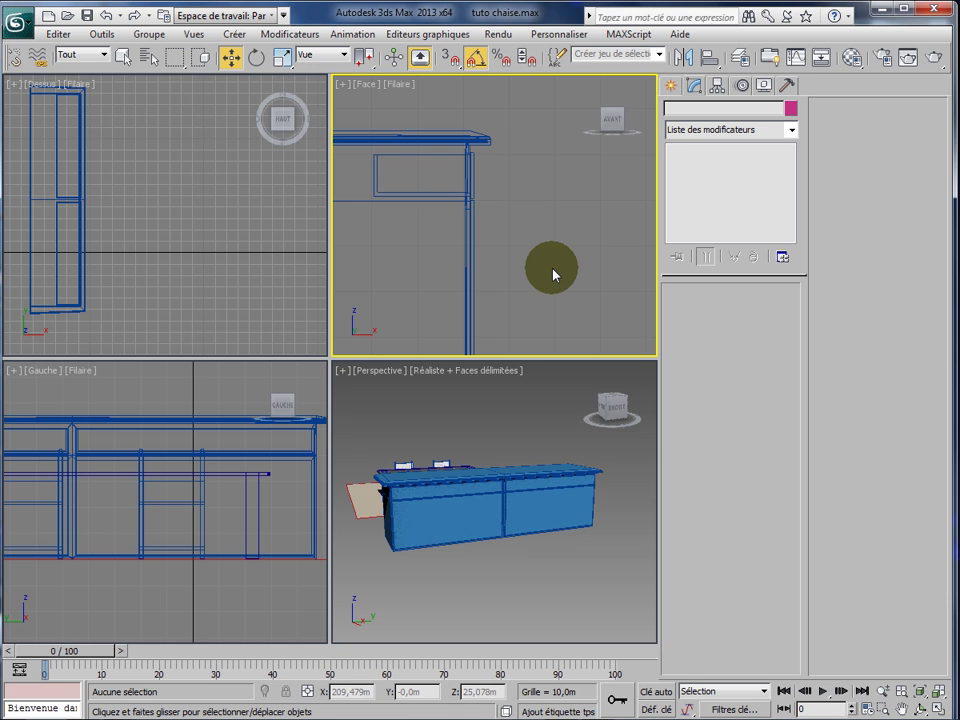
{"action": "key", "text": "alt+w"}
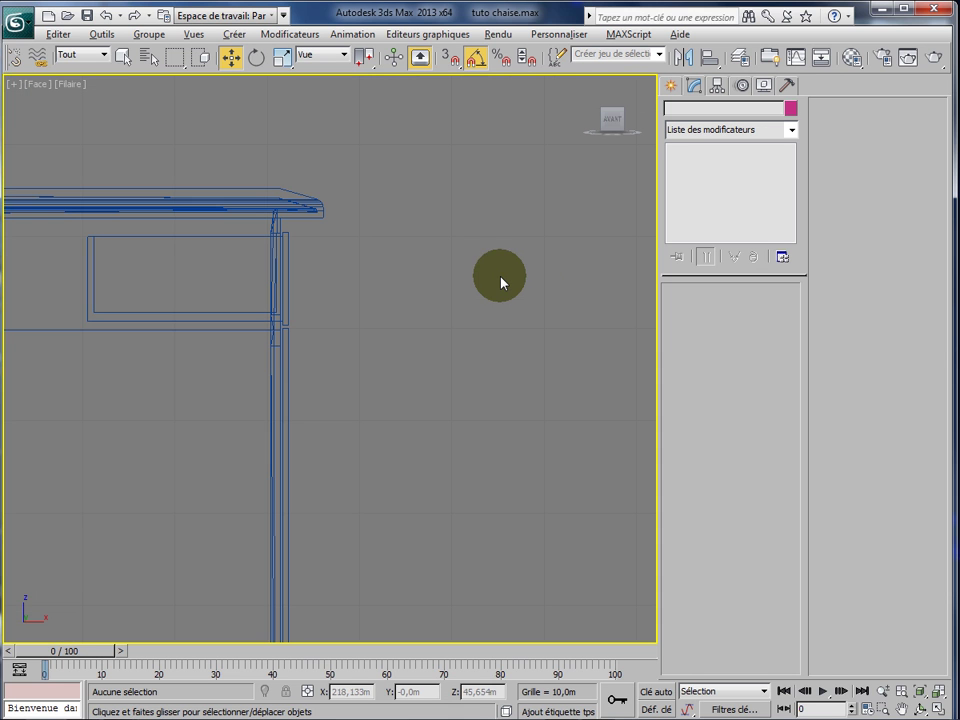
{"action": "left_click", "coordinate": [39, 84]}
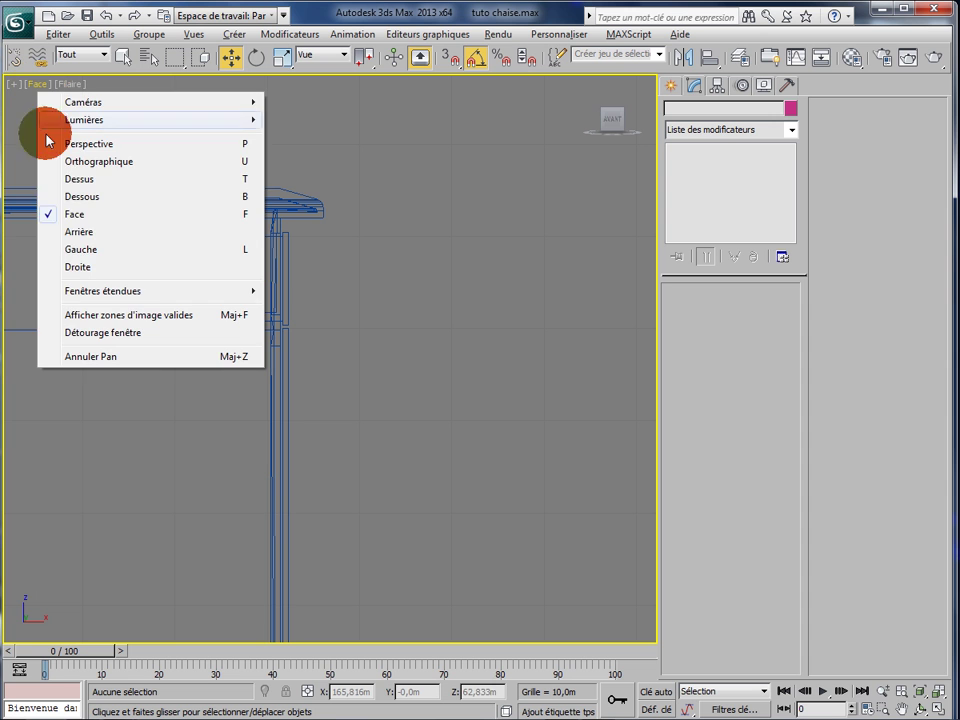
{"action": "left_click", "coordinate": [76, 267]}
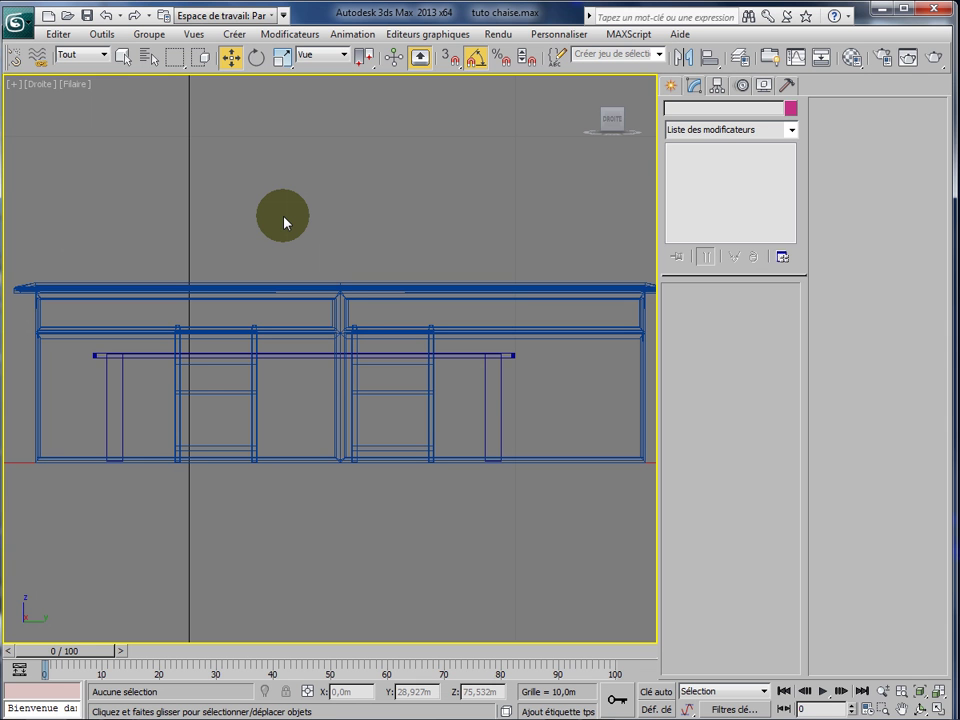
{"action": "middle_click_drag", "start_coordinate": [285, 219], "coordinate": [278, 233]}
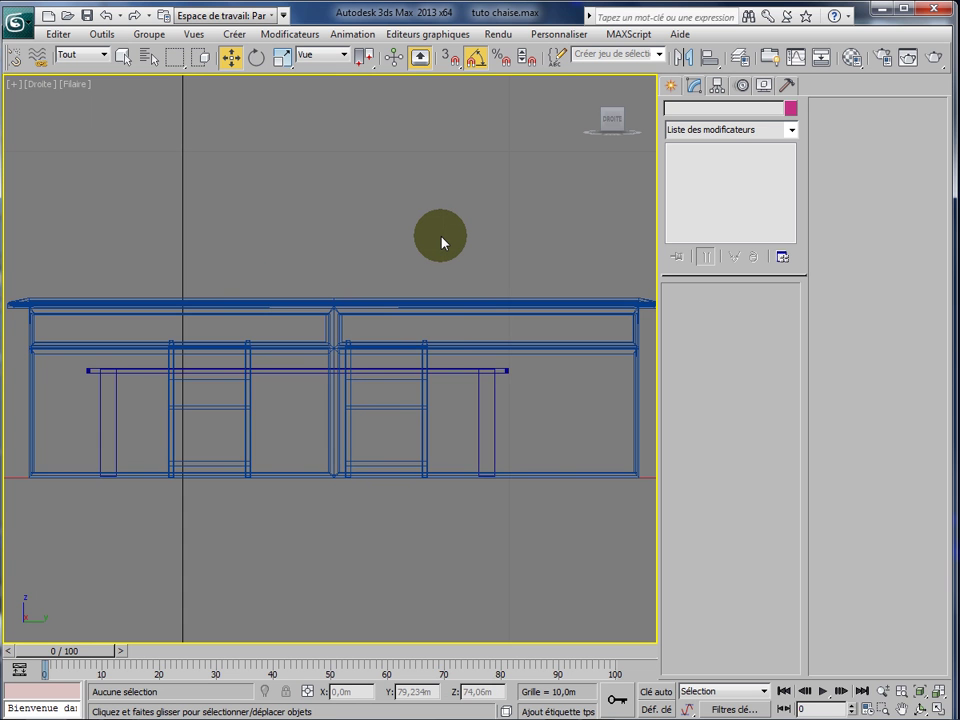
{"action": "scroll", "coordinate": [442, 240], "scroll_direction": "up", "scroll_amount": 2}
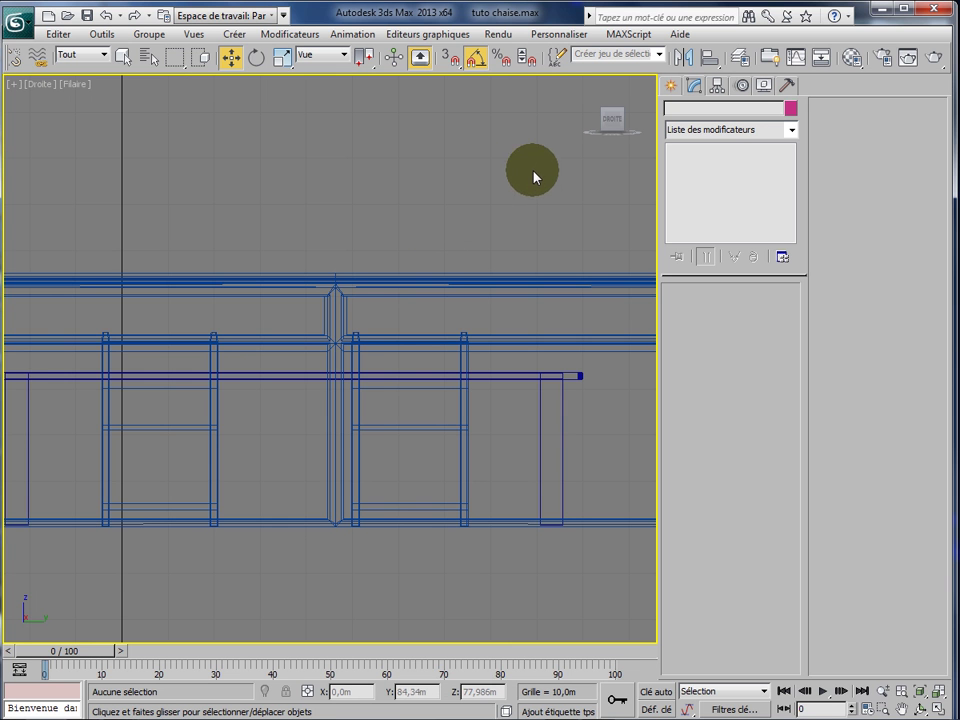
Select the drawer-and-door object and show it in an orbited orthographic view with Realistic shading.
{"action": "left_click", "coordinate": [711, 182]}
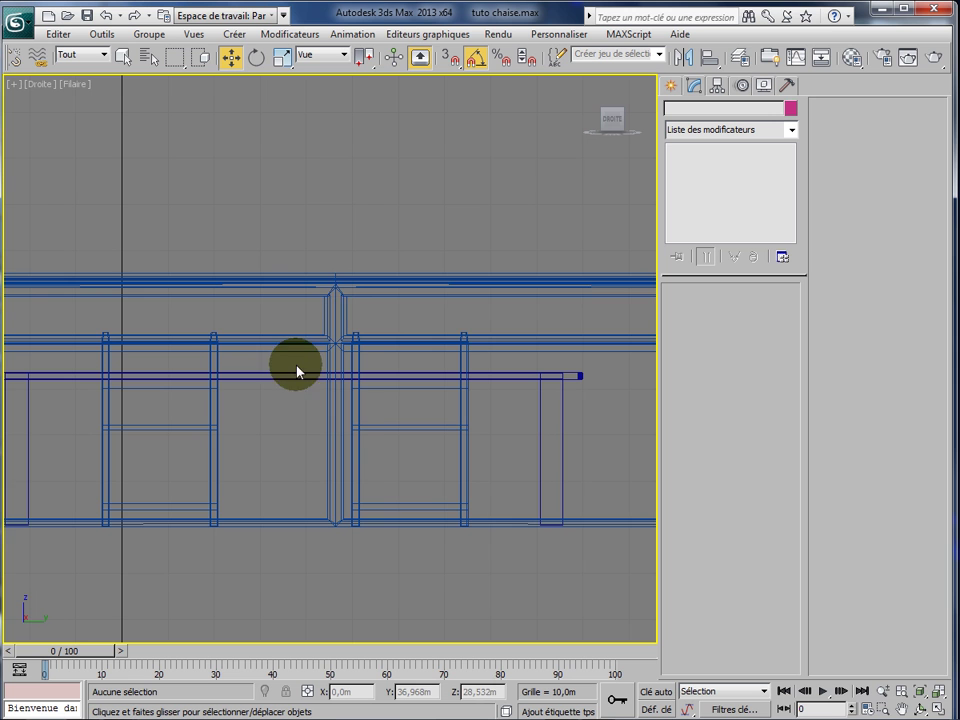
{"action": "left_click", "coordinate": [323, 310]}
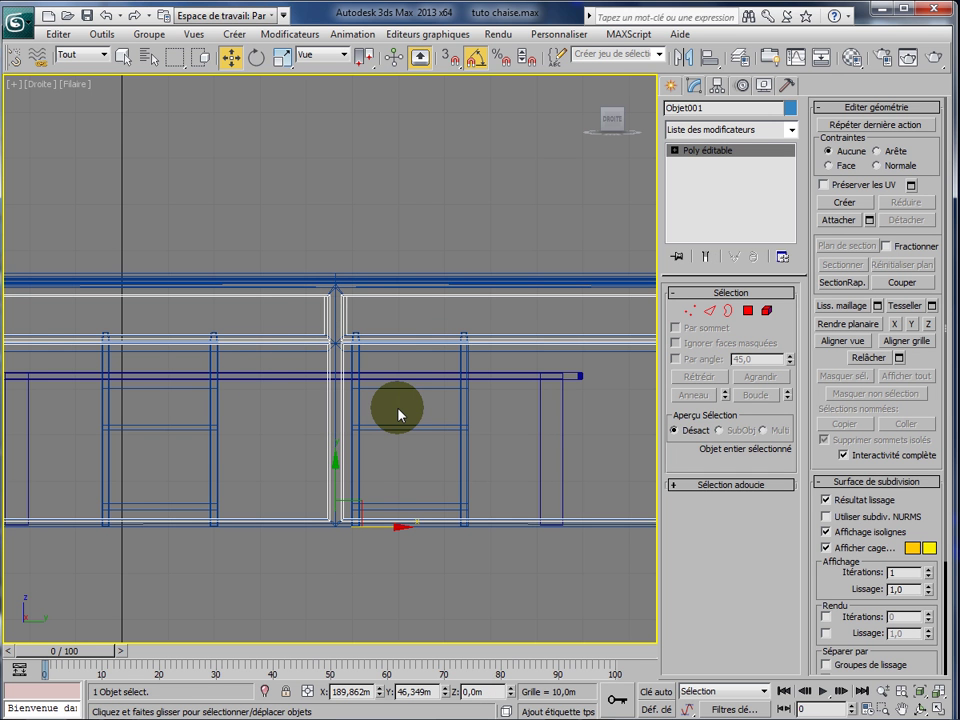
{"action": "middle_click_drag", "start_coordinate": [381, 407], "coordinate": [400, 413], "text": "alt"}
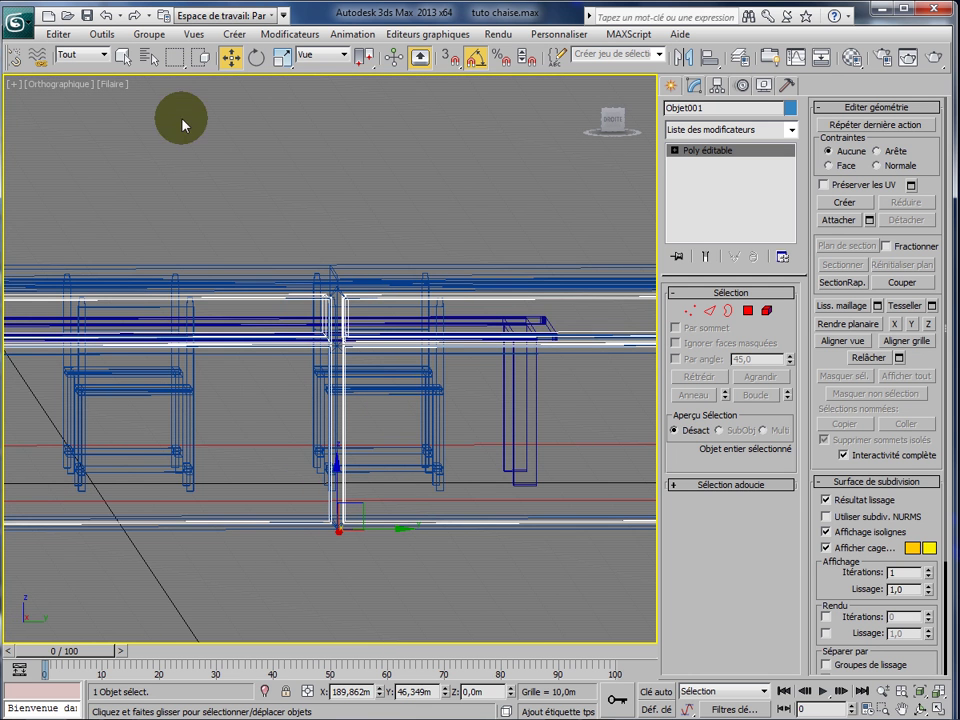
{"action": "left_click", "coordinate": [105, 83]}
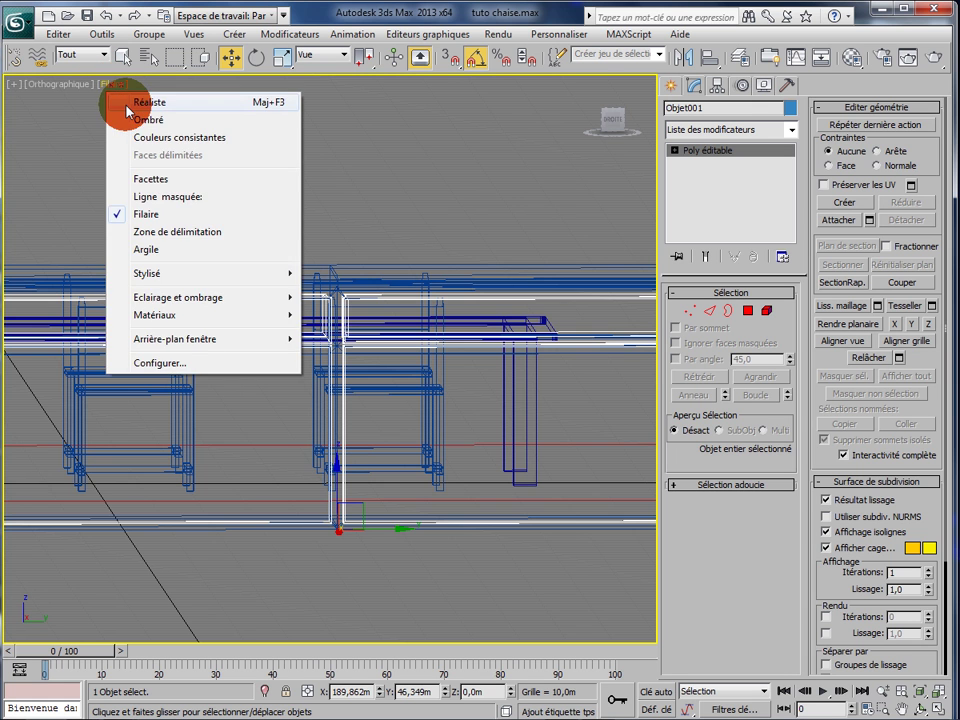
{"action": "left_click", "coordinate": [128, 104]}
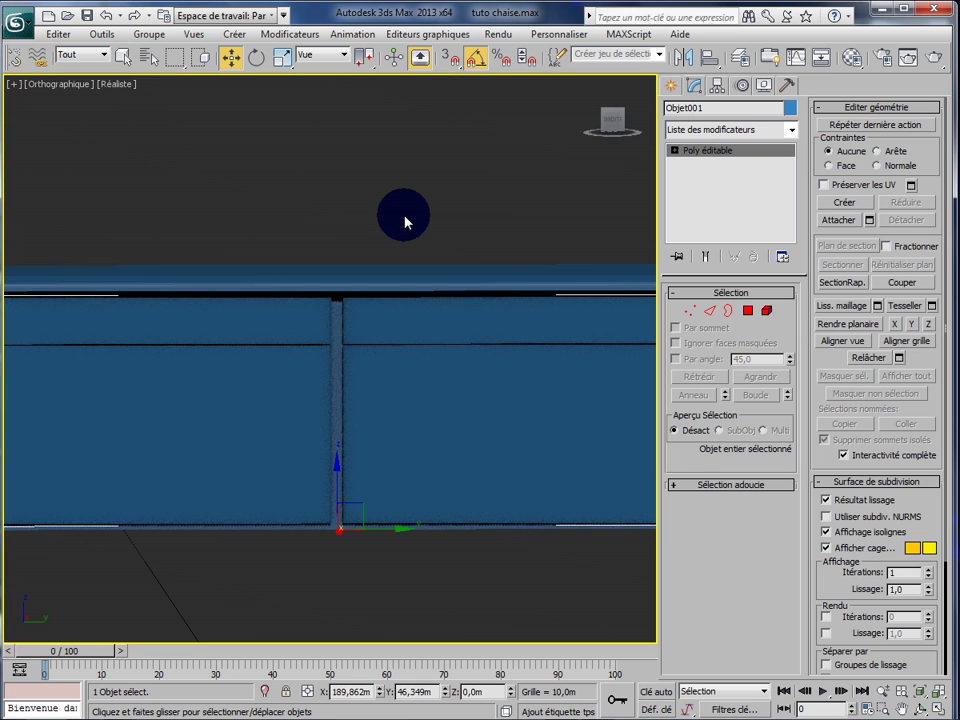
Switch the drawer-and-door object to Edge level and leave adaptive degradation turned off.
{"action": "left_click", "coordinate": [578, 711]}
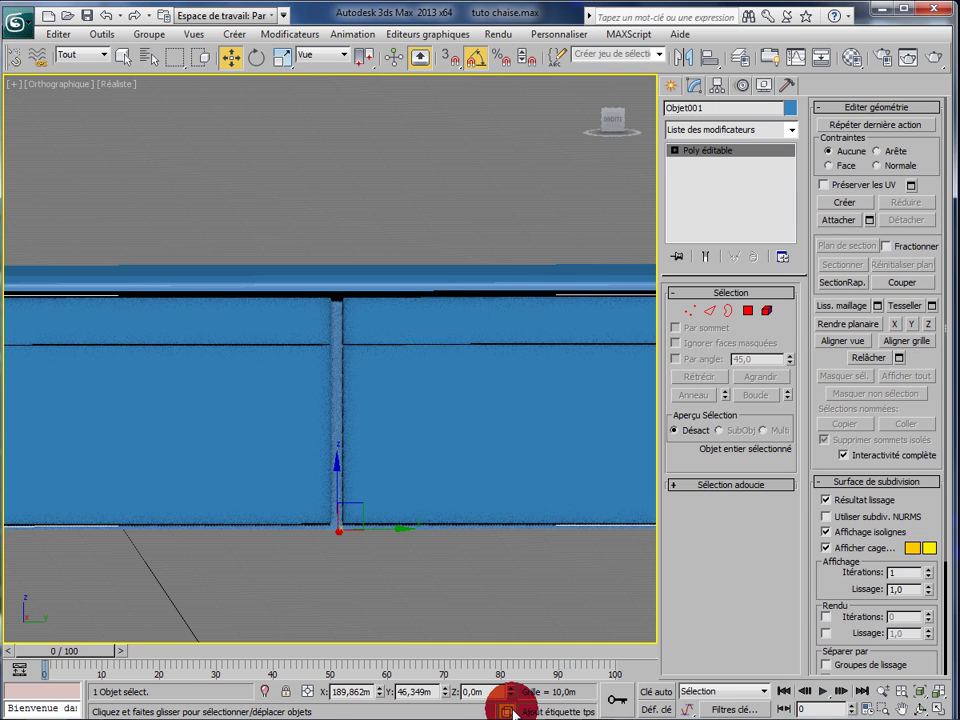
{"action": "left_click", "coordinate": [431, 312]}
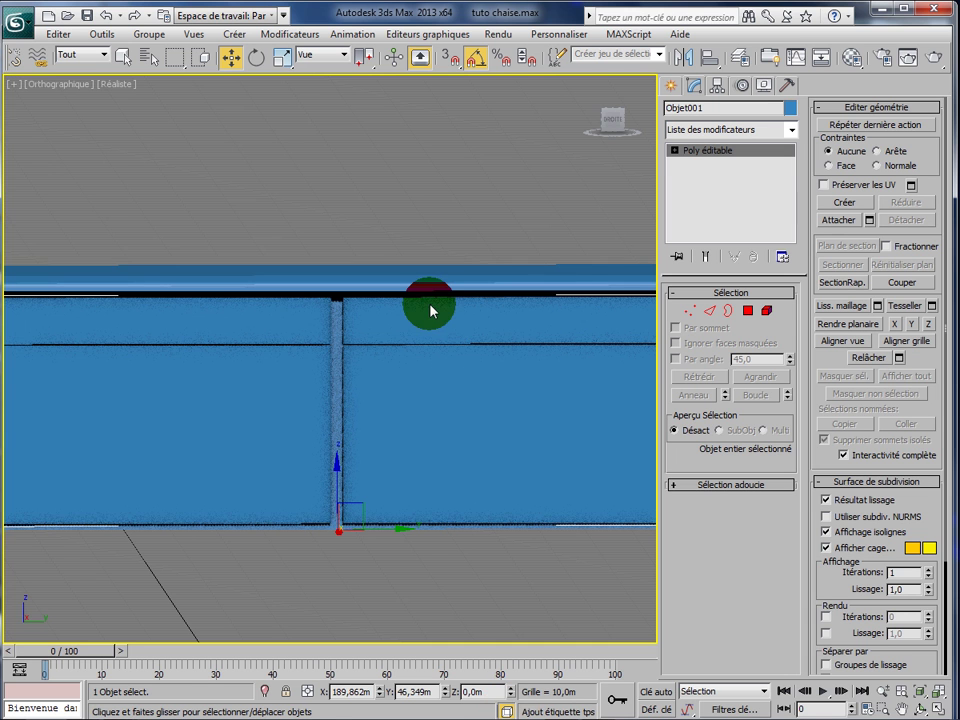
{"action": "left_click", "coordinate": [715, 314]}
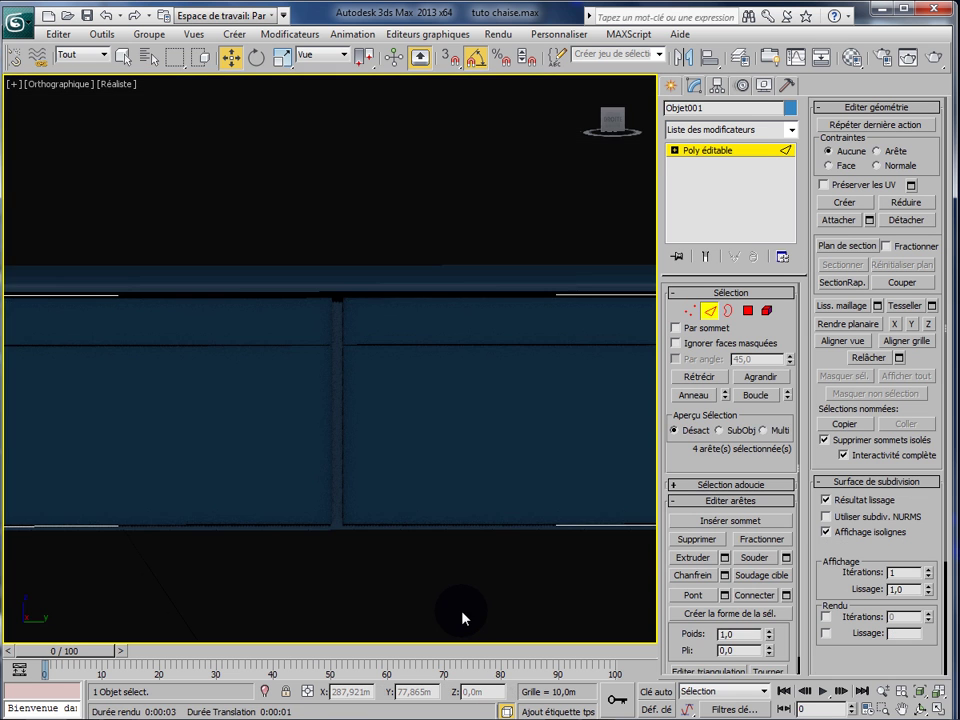
{"action": "left_click", "coordinate": [506, 711]}
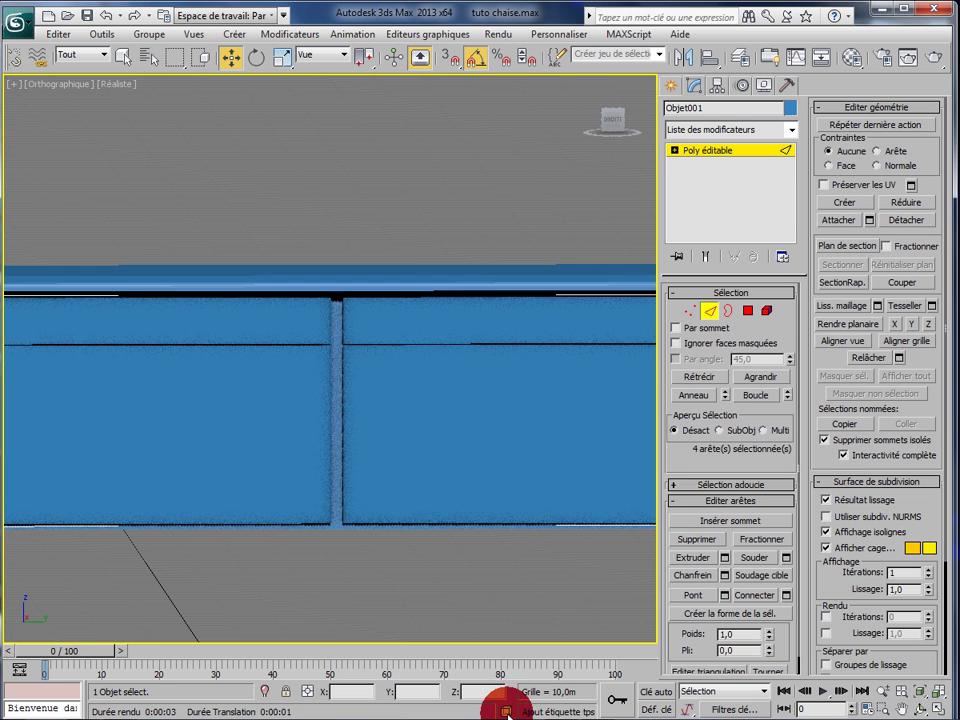
Try to select the top and bottom edges of the right-hand door front.
{"action": "left_click", "coordinate": [543, 298]}
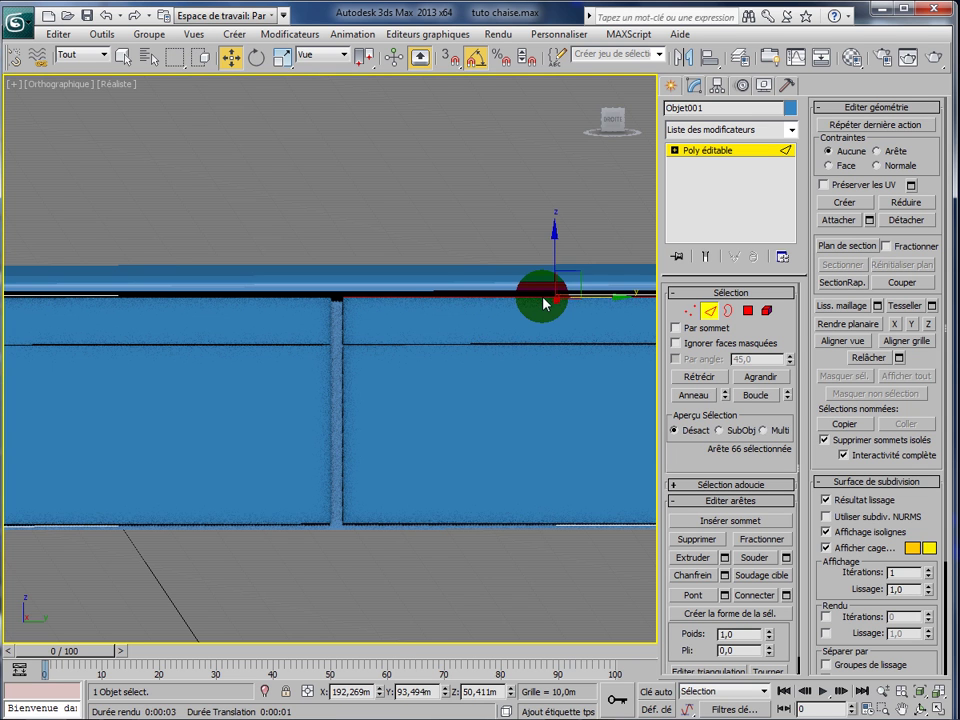
{"action": "left_click", "coordinate": [533, 353]}
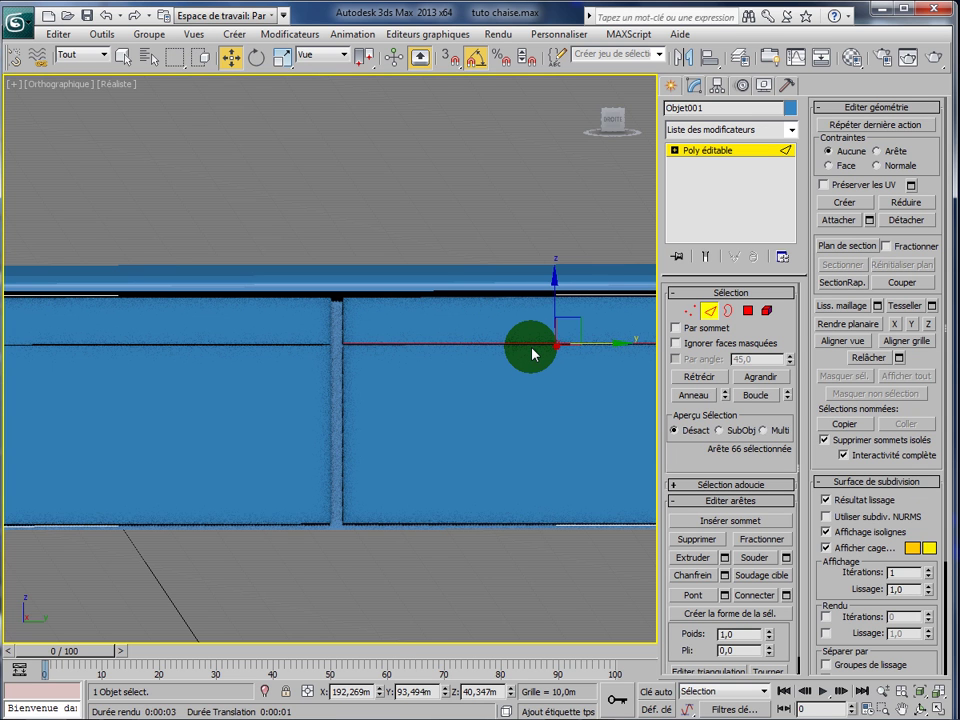
{"action": "left_click", "coordinate": [355, 353], "text": "ctrl"}
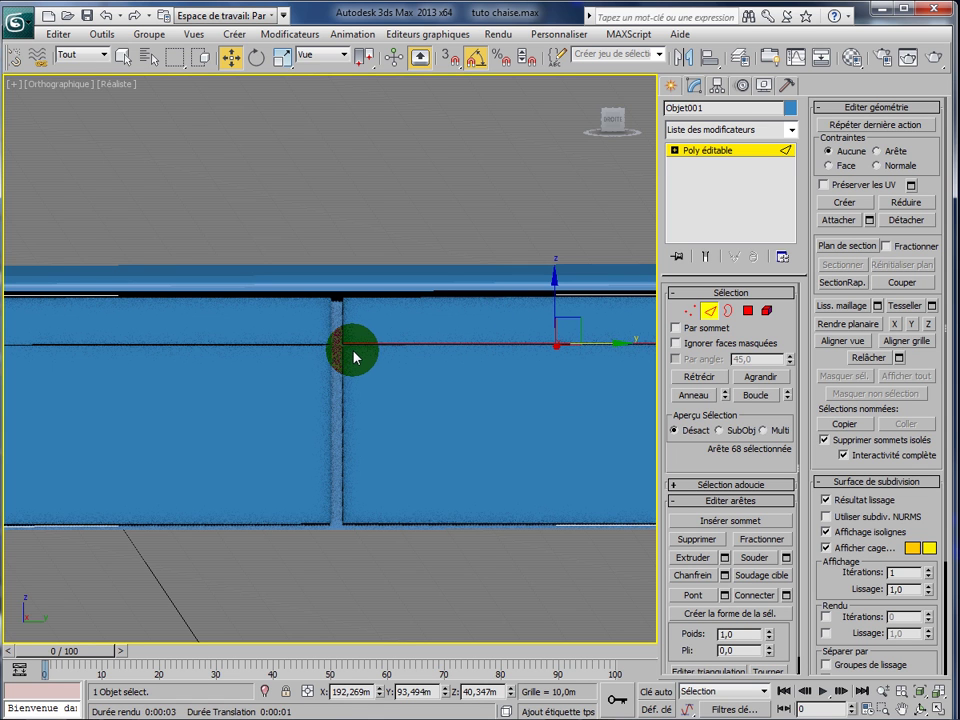
{"action": "left_click", "coordinate": [500, 524]}
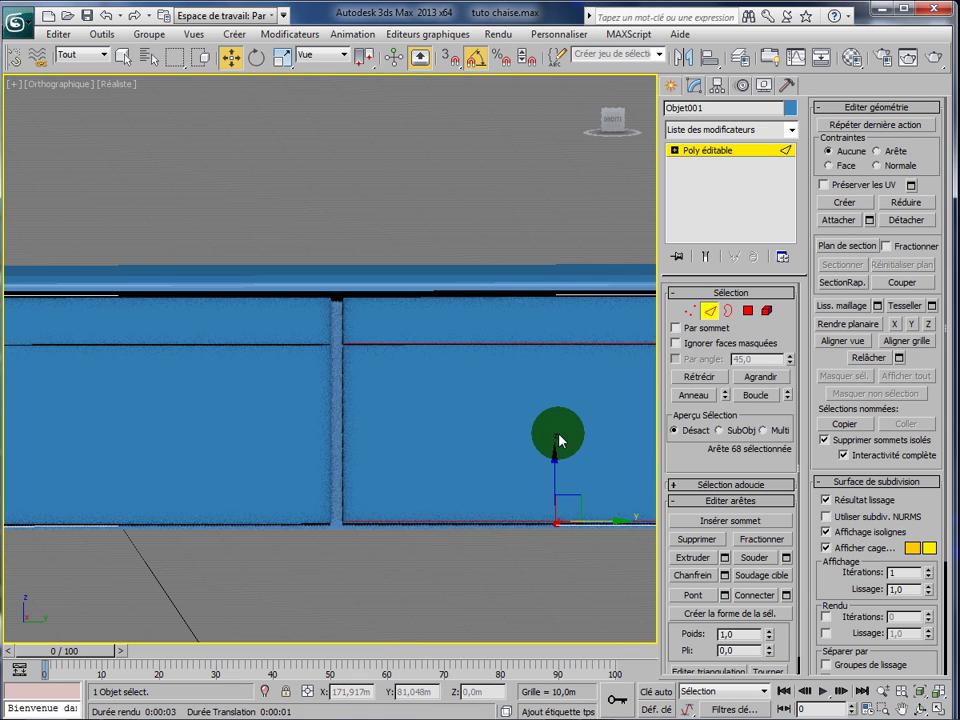
{"action": "left_click", "coordinate": [466, 417]}
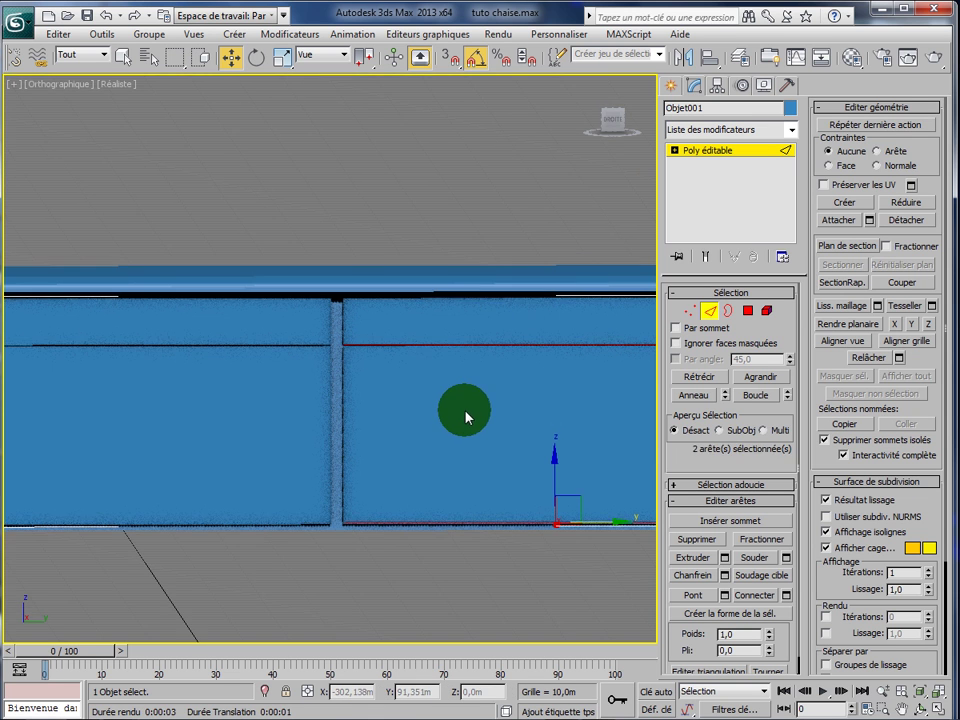
Replace the selected edge at the drawer-door gap with the top edge of the right-hand door front.
{"action": "scroll", "coordinate": [466, 417], "scroll_direction": "up", "scroll_amount": 2}
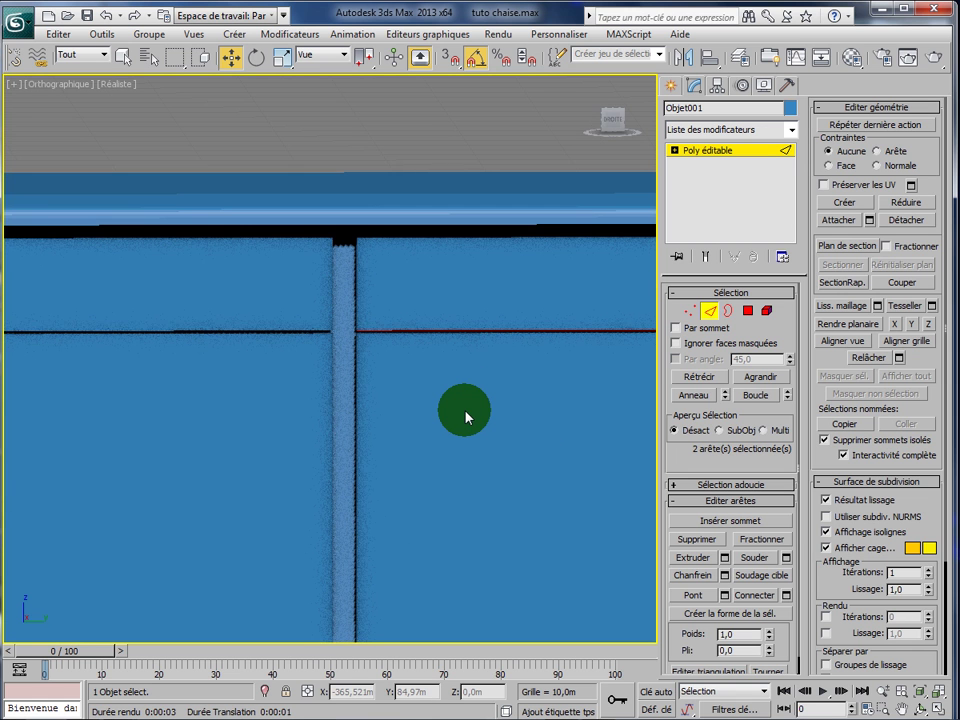
{"action": "scroll", "coordinate": [466, 417], "scroll_direction": "up", "scroll_amount": 1}
{"action": "scroll", "coordinate": [466, 417], "scroll_direction": "up", "scroll_amount": 1}
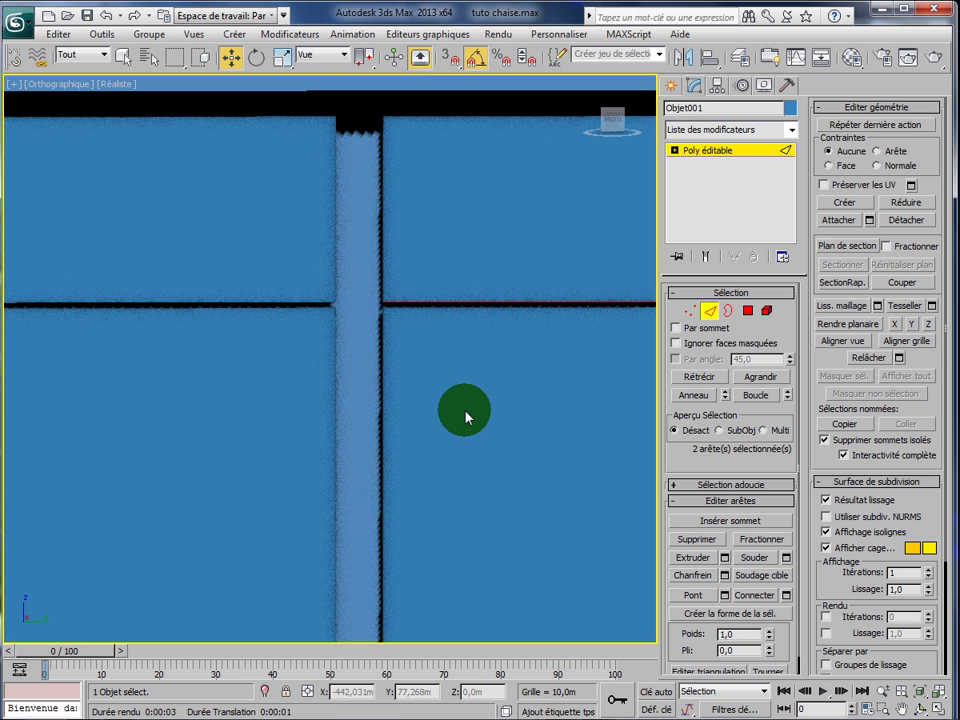
{"action": "left_click", "coordinate": [407, 311]}
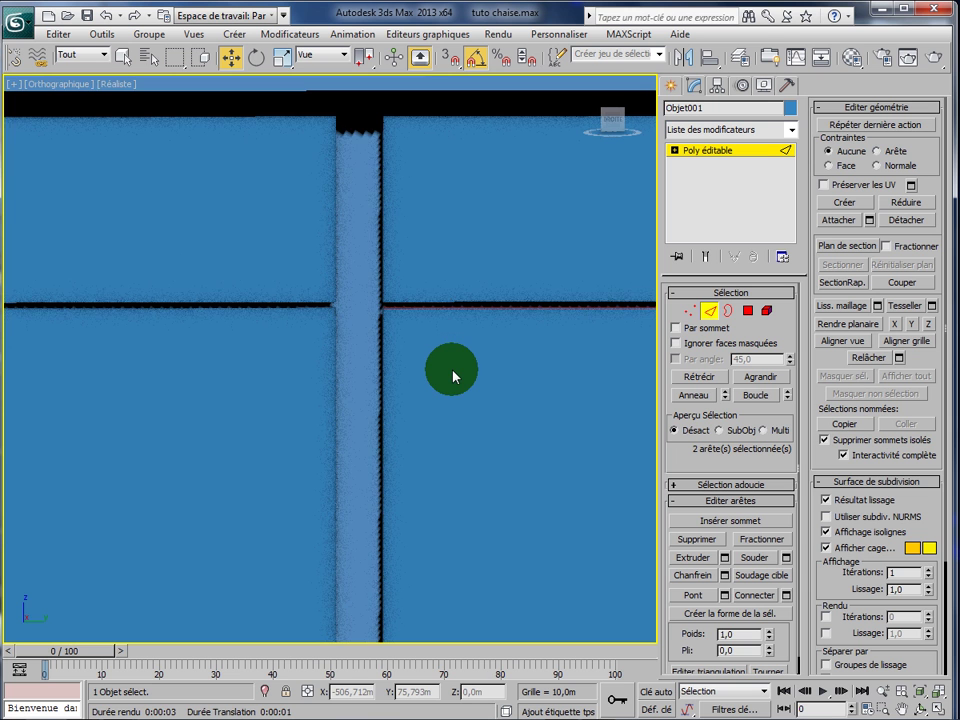
Correct the bottom edge in the selection, keeping only the right-hand door front's top and bottom front edges selected.
{"action": "scroll", "coordinate": [452, 376], "scroll_direction": "down", "scroll_amount": 2}
{"action": "scroll", "coordinate": [452, 376], "scroll_direction": "down", "scroll_amount": 1}
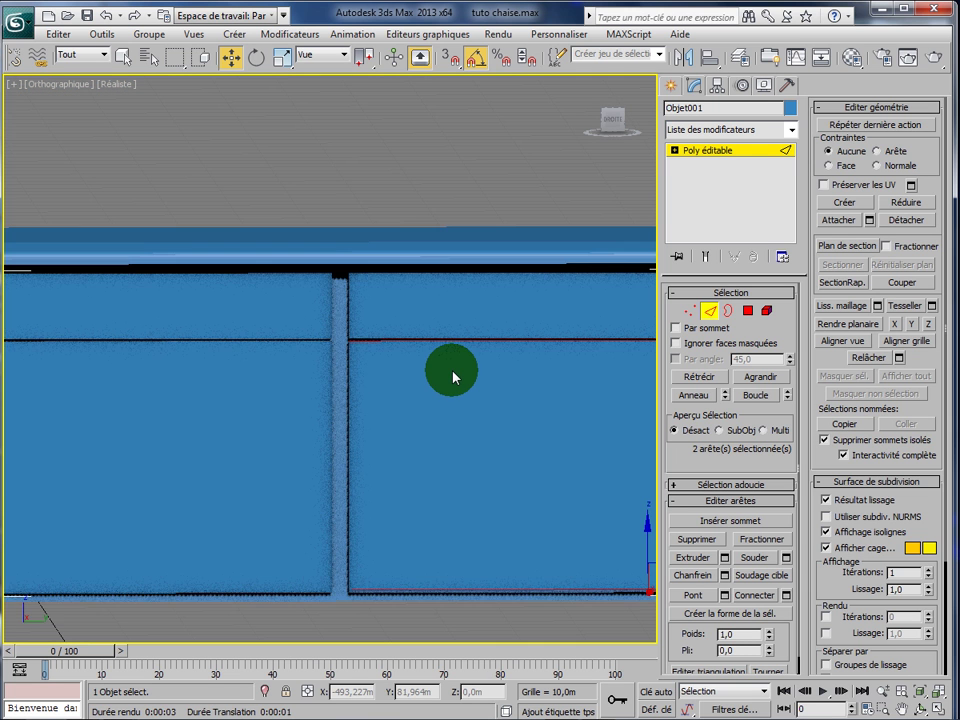
{"action": "scroll", "coordinate": [452, 376], "scroll_direction": "down", "scroll_amount": 2}
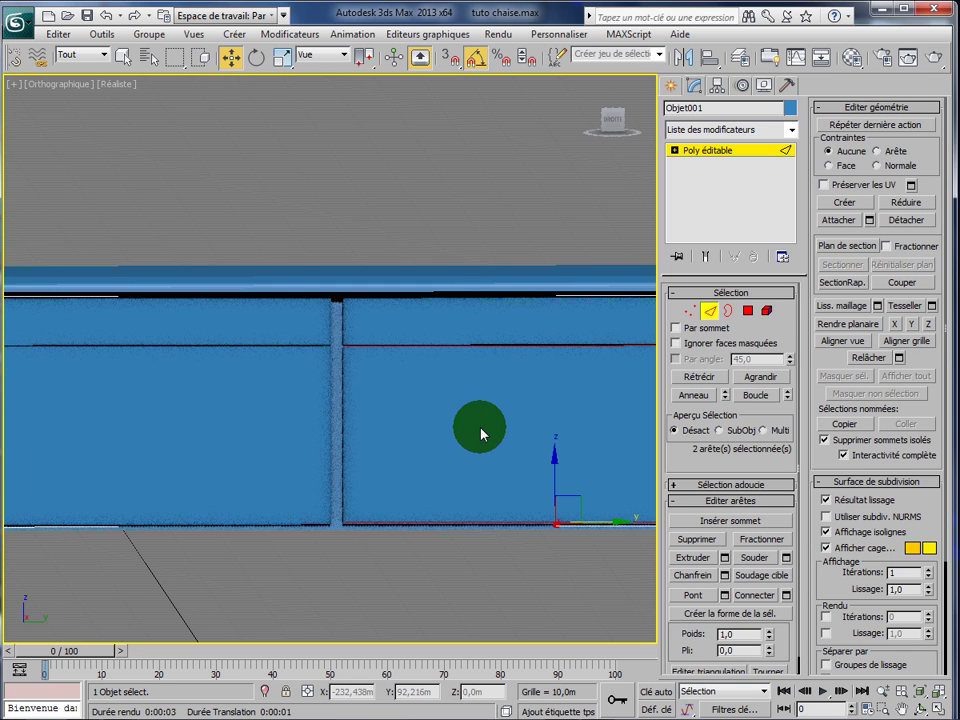
{"action": "scroll", "coordinate": [480, 430], "scroll_direction": "up", "scroll_amount": 1}
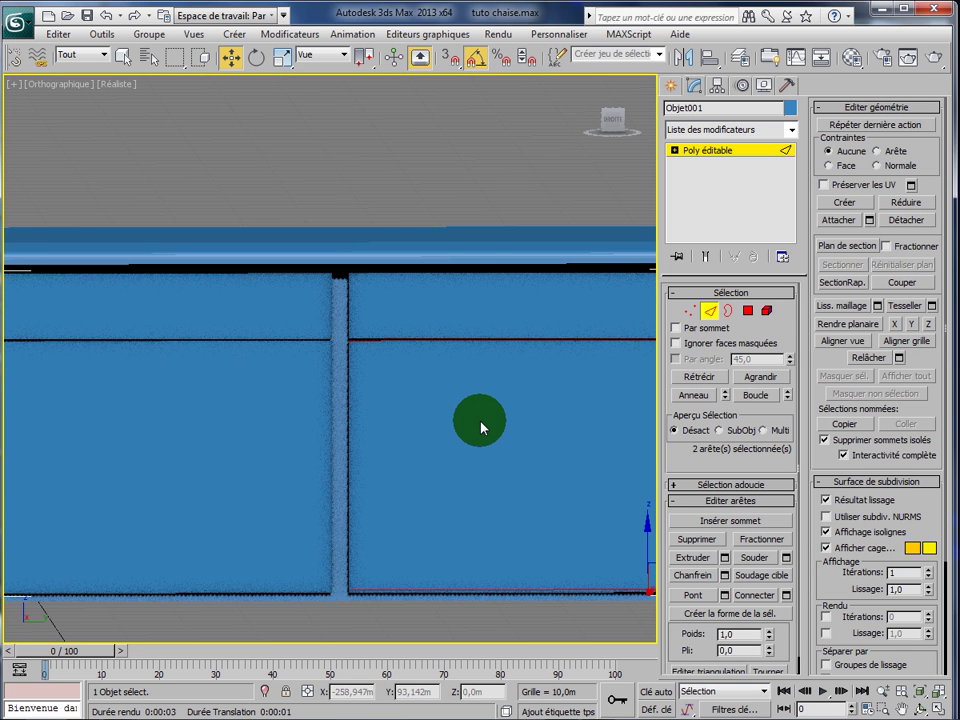
{"action": "left_click", "coordinate": [412, 597]}
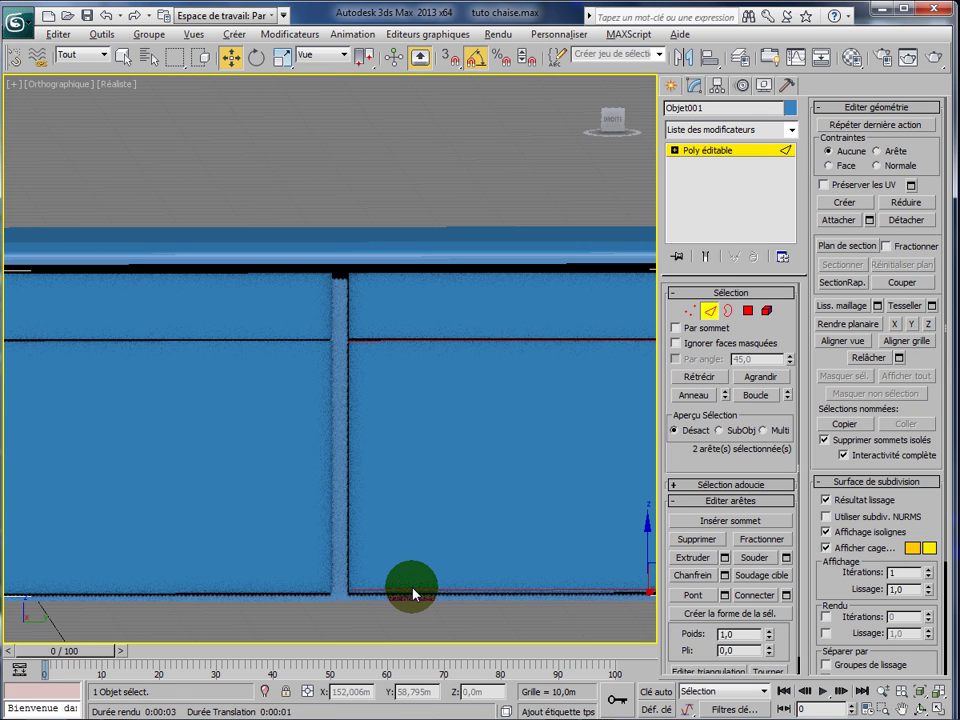
{"action": "left_click", "coordinate": [424, 591]}
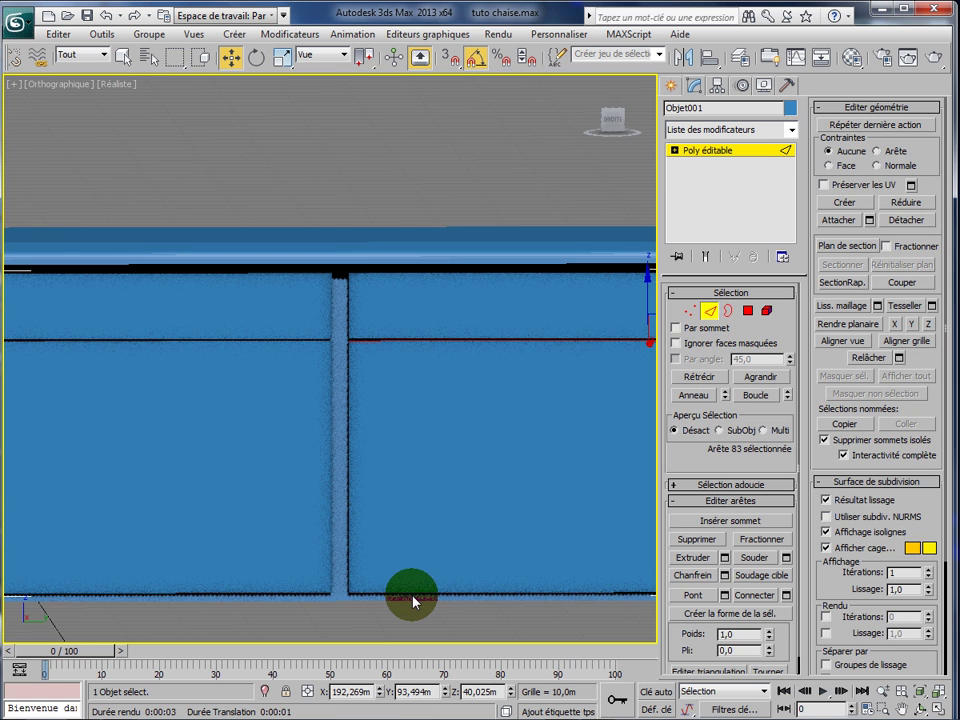
{"action": "left_click", "coordinate": [408, 598]}
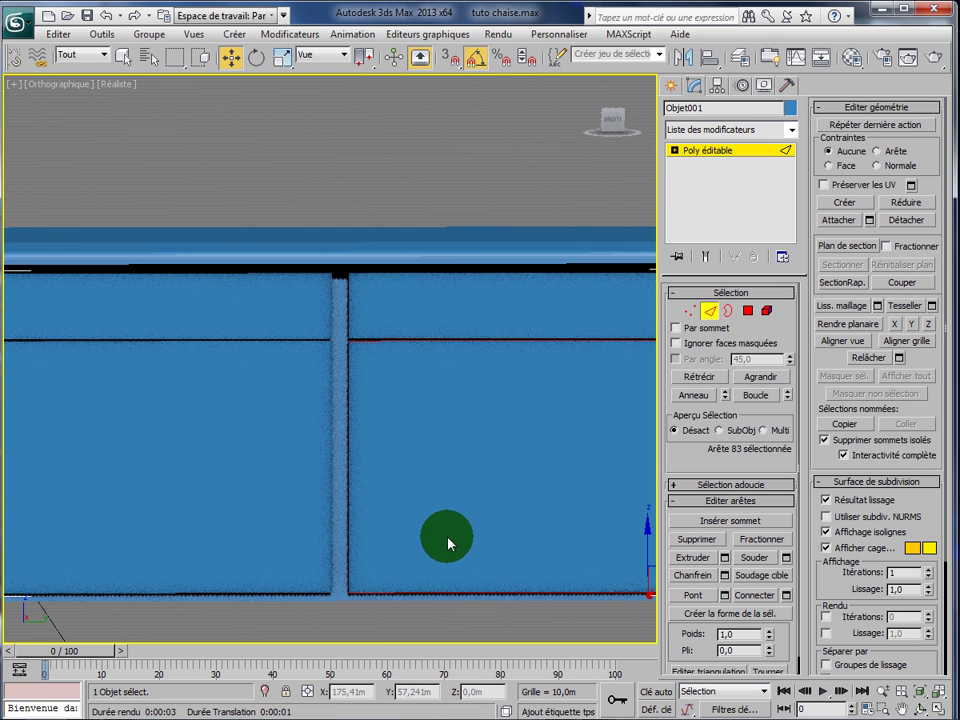
Try to connect the right-hand door front's selected top and bottom edges with one segment.
{"action": "left_click", "coordinate": [785, 596]}
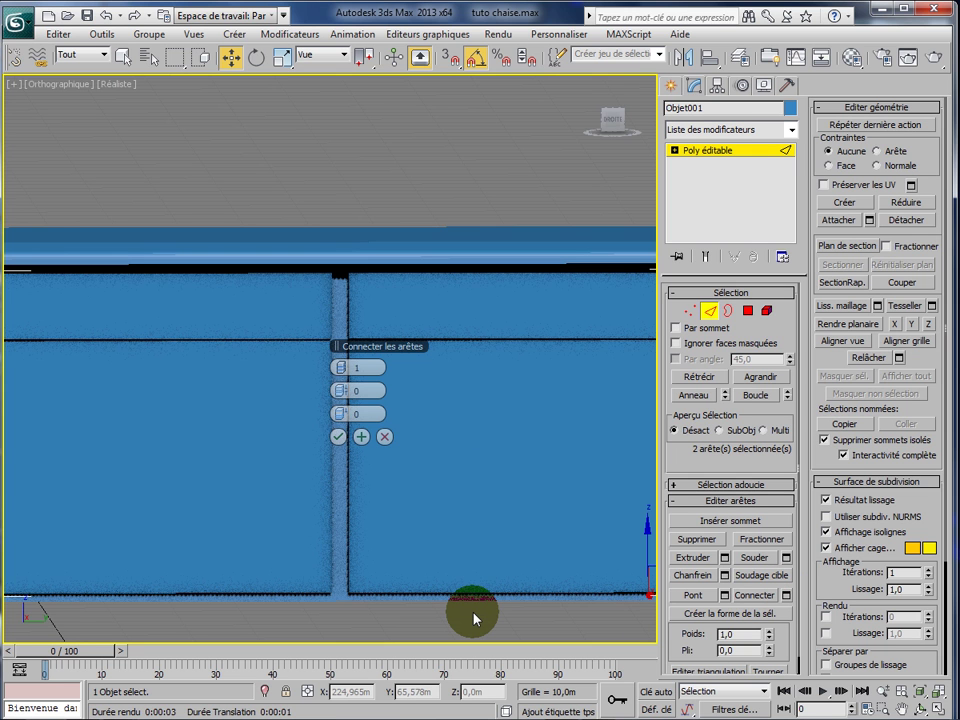
{"action": "scroll", "coordinate": [473, 618], "scroll_direction": "down", "scroll_amount": 2}
{"action": "scroll", "coordinate": [473, 618], "scroll_direction": "down", "scroll_amount": 2}
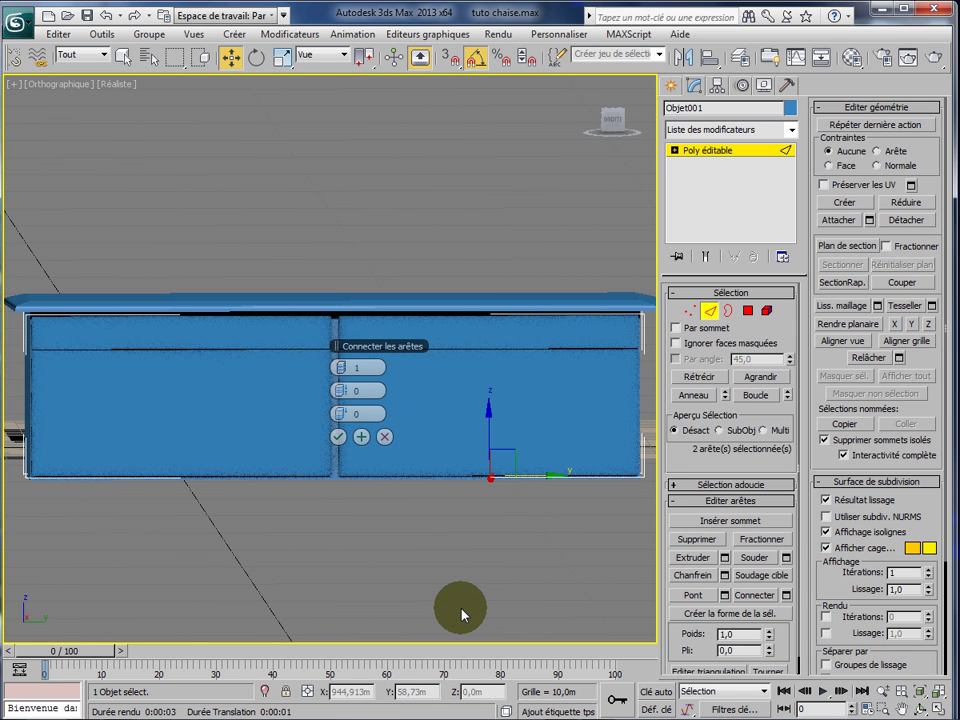
{"action": "key", "text": "F4"}
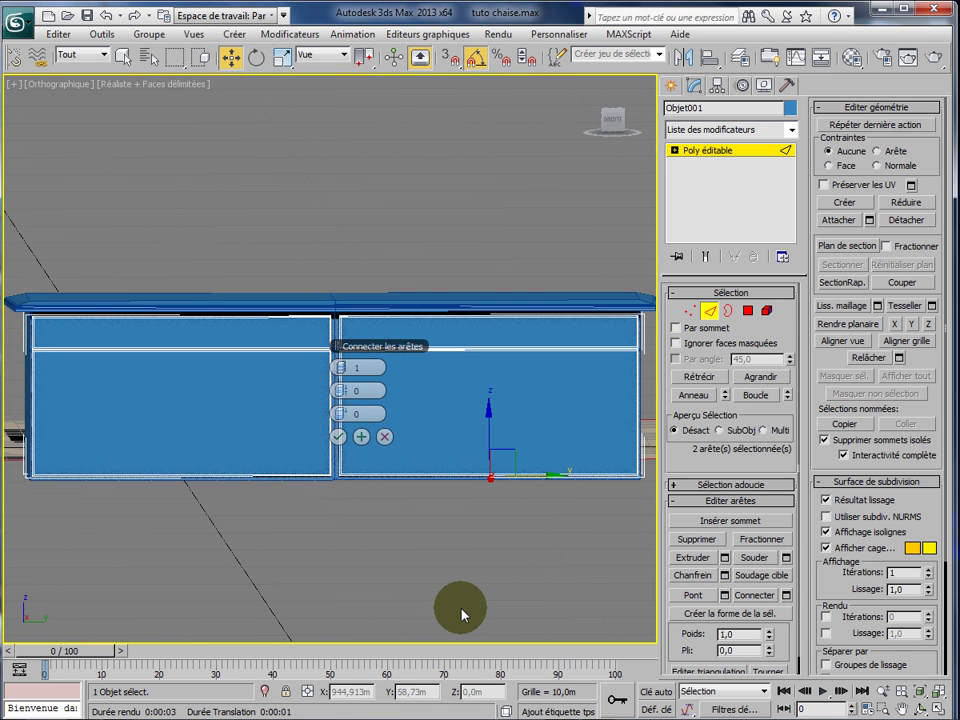
{"action": "left_click", "coordinate": [336, 455]}
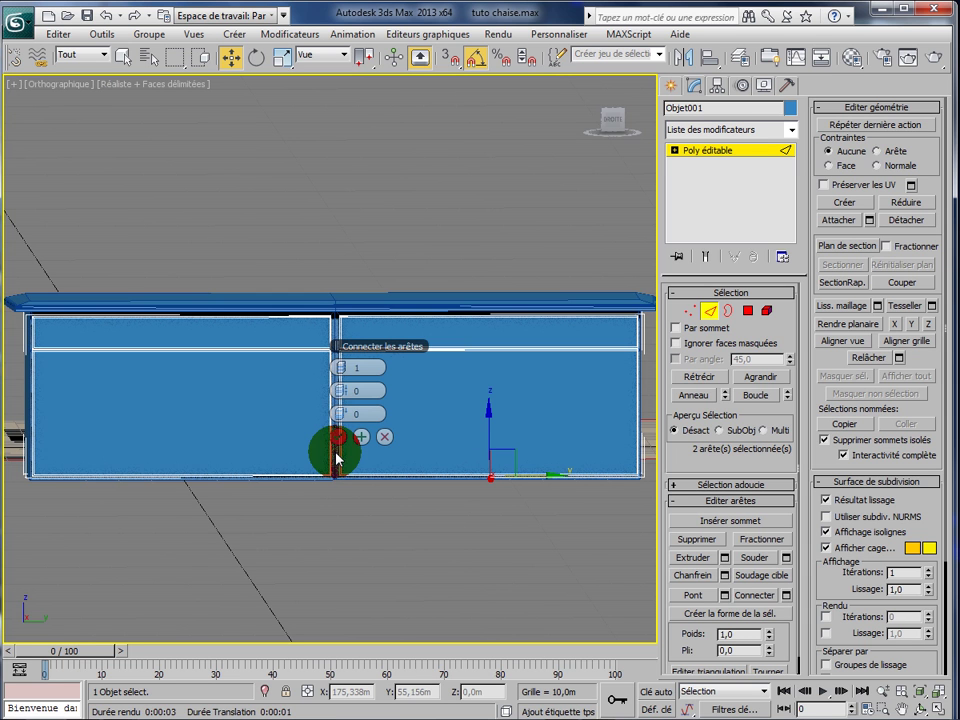
{"action": "left_click", "coordinate": [372, 377]}
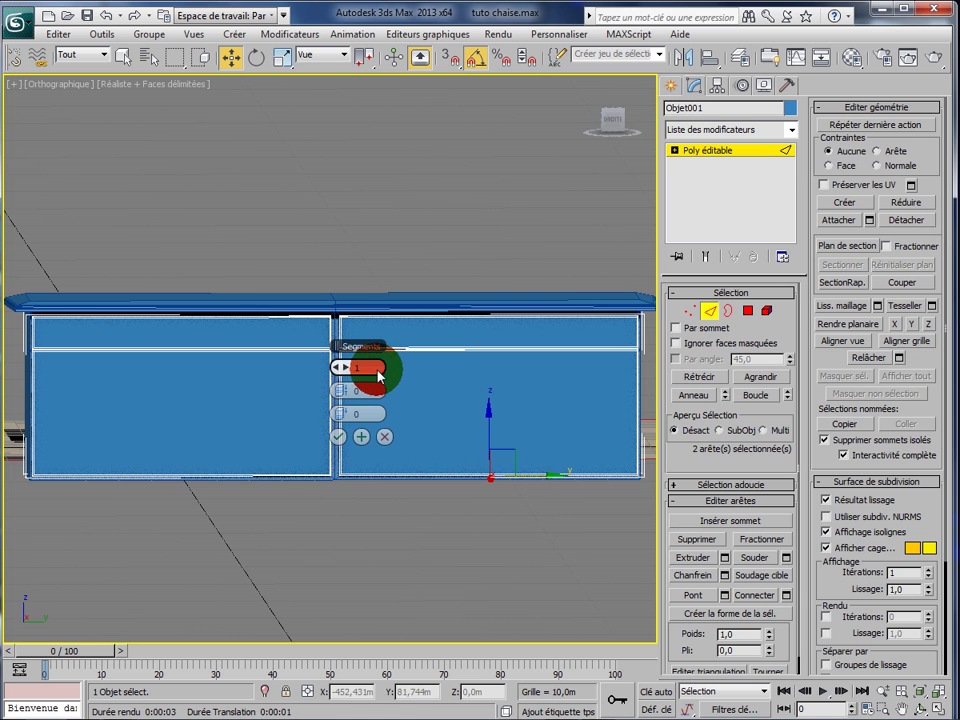
{"action": "left_click_drag", "start_coordinate": [364, 412], "coordinate": [343, 442]}
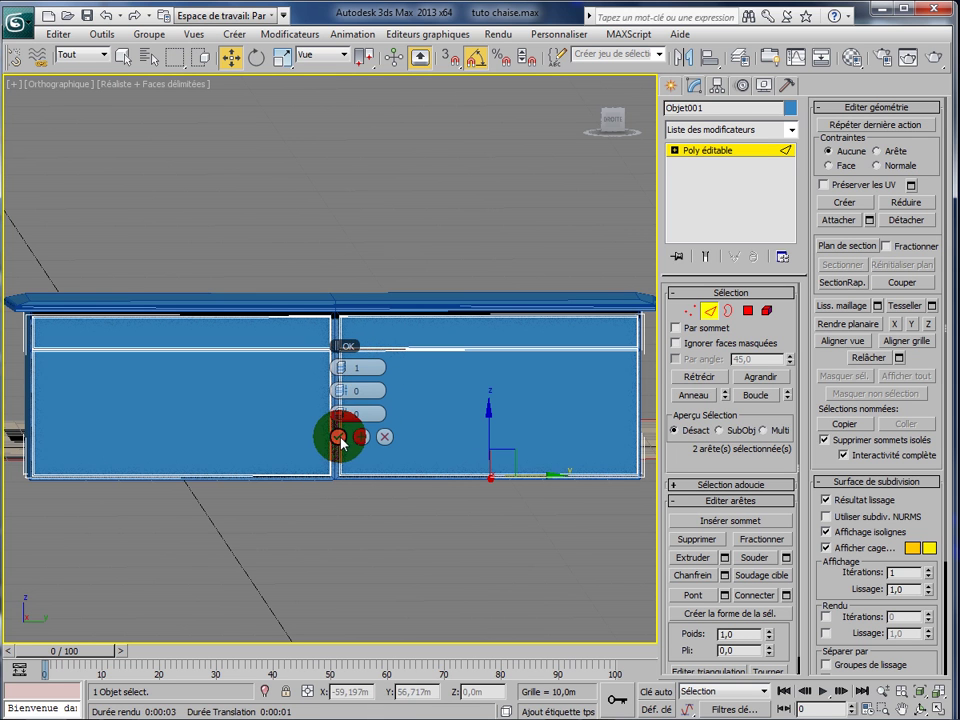
{"action": "left_click", "coordinate": [343, 410]}
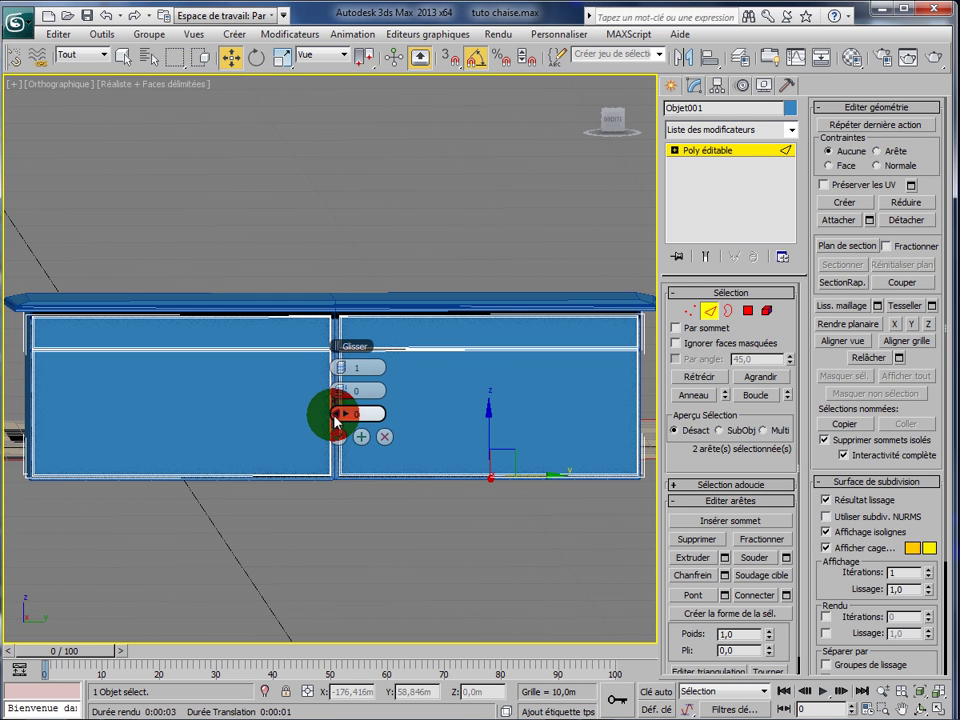
{"action": "left_click_drag", "start_coordinate": [337, 419], "coordinate": [383, 440]}
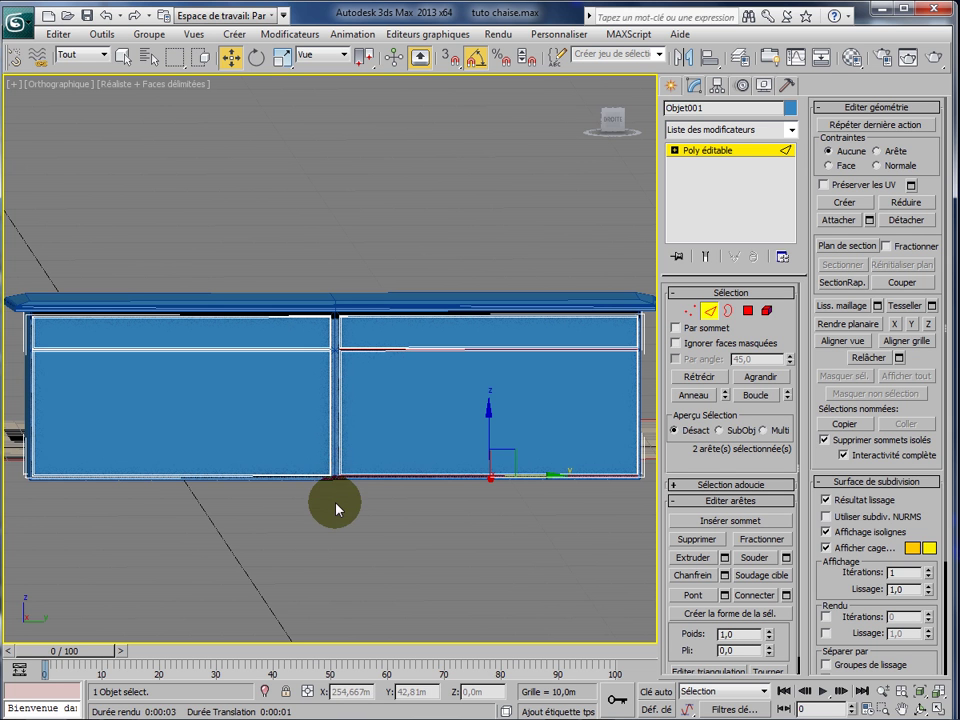
Leave Edge level and move the whole drawer-and-door object along Y to about -160.9 m, clear of the sideboard body.
{"action": "key", "text": "alt+w"}
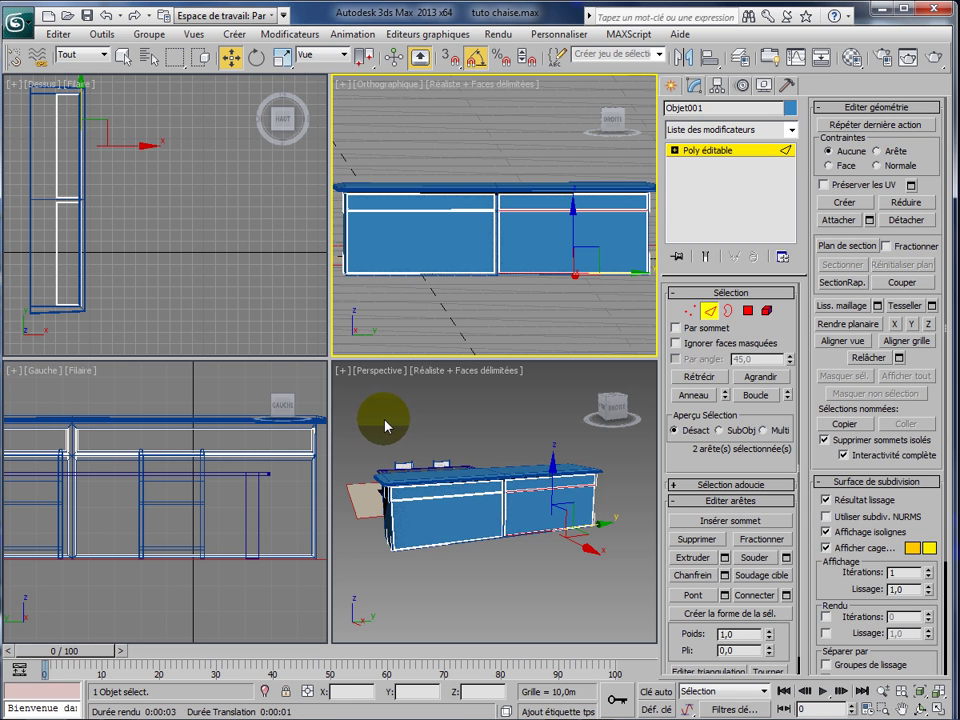
{"action": "left_click", "coordinate": [436, 500]}
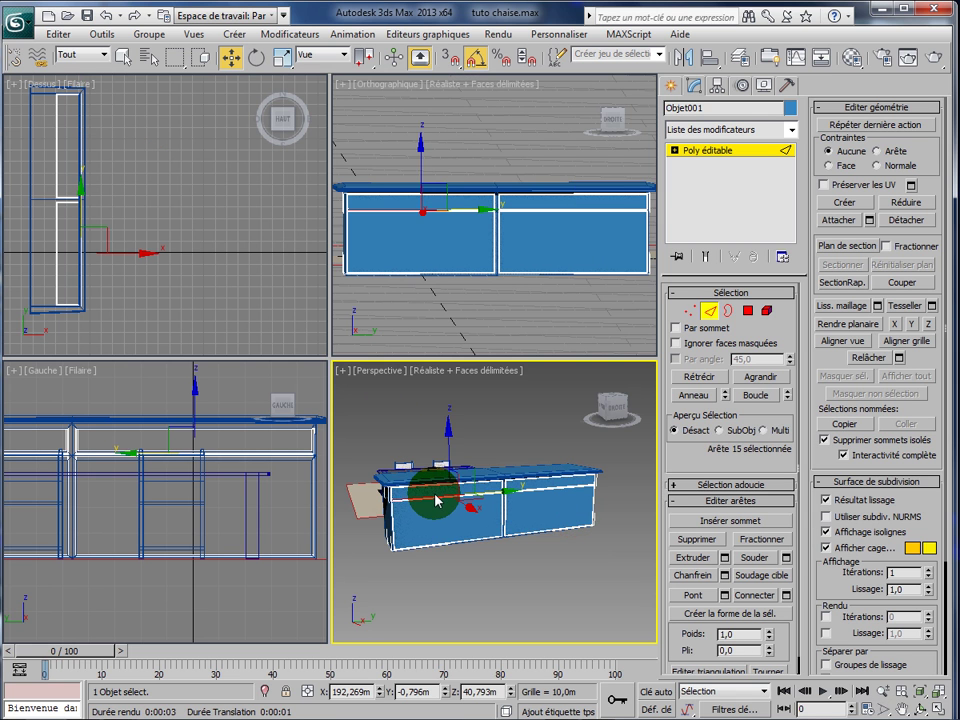
{"action": "left_click", "coordinate": [700, 152]}
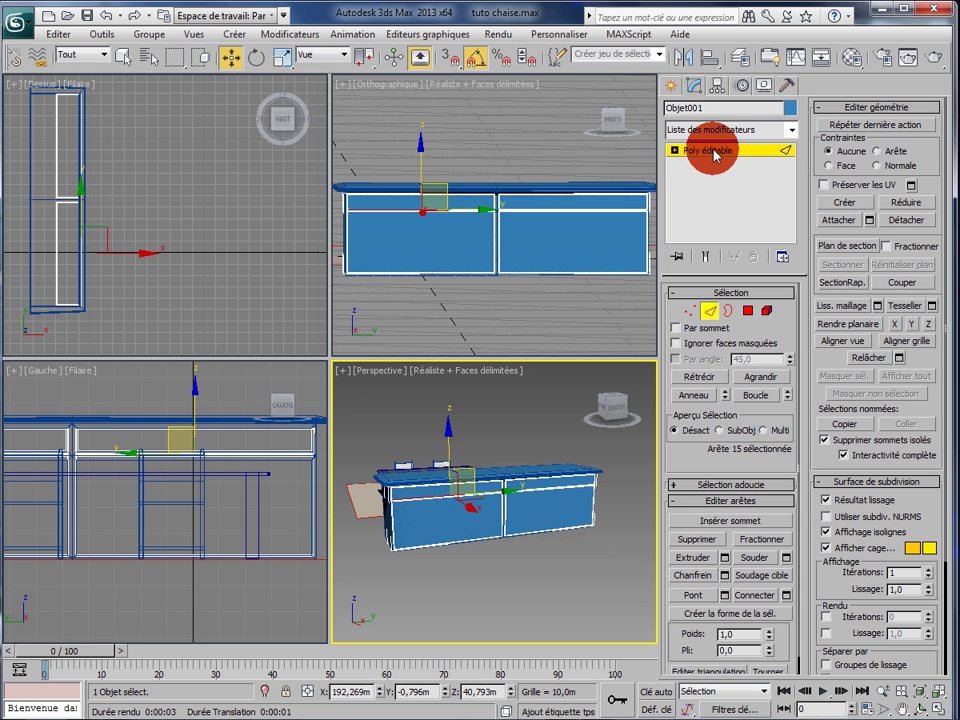
{"action": "left_click", "coordinate": [435, 510]}
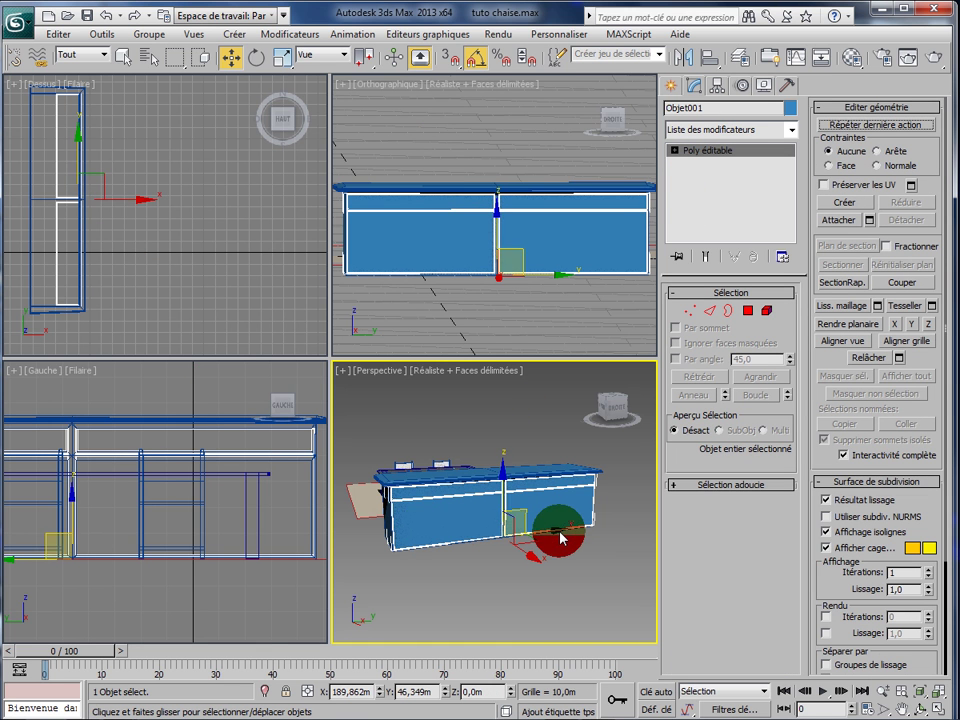
{"action": "left_click_drag", "start_coordinate": [548, 543], "coordinate": [280, 596]}
{"action": "left_click_drag", "start_coordinate": [378, 320], "coordinate": [396, 313]}
{"action": "scroll", "coordinate": [396, 313], "scroll_direction": "up", "scroll_amount": 3}
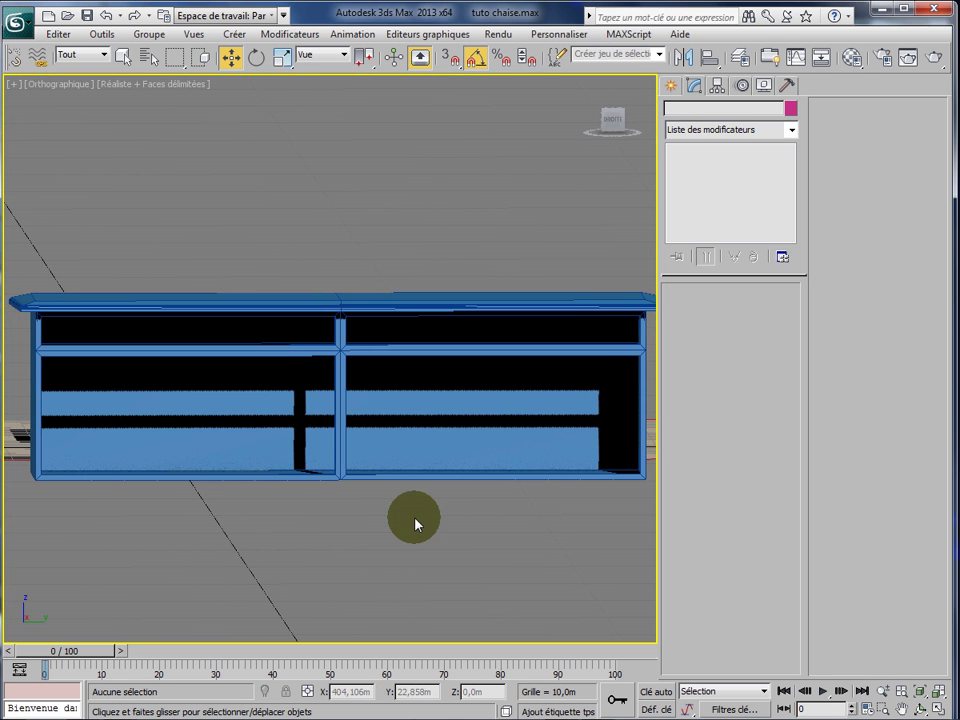
{"action": "middle_click_drag", "start_coordinate": [414, 519], "coordinate": [898, 525]}
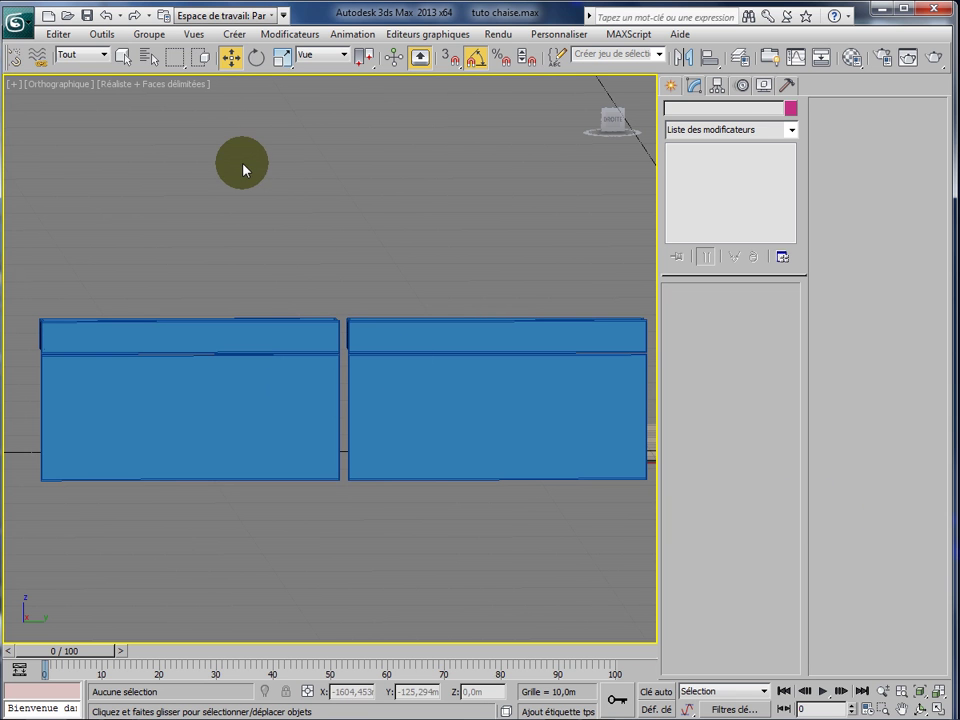
Change the orthographic view's display from realistic shading with edged faces to wireframe.
{"action": "mouse_move", "coordinate": [171, 47]}
{"action": "left_mouse_down"}
{"action": "mouse_move", "coordinate": [166, 37]}
{"action": "mouse_move", "coordinate": [154, 56]}
{"action": "mouse_move", "coordinate": [187, 213]}
{"action": "left_mouse_up"}
{"action": "key", "text": "F4"}
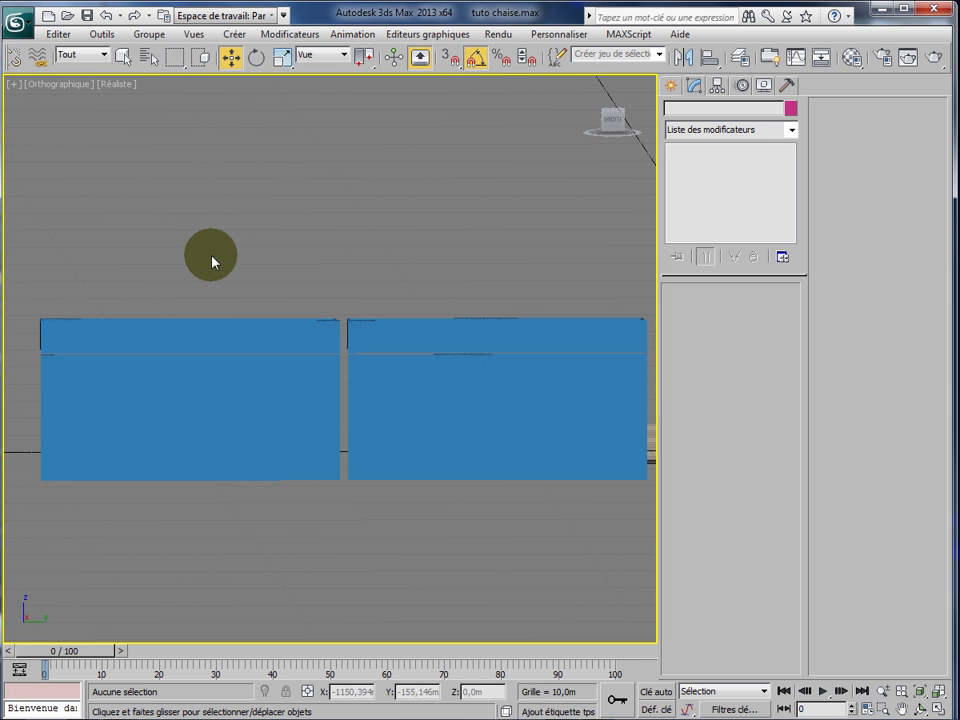
{"action": "key", "text": "F4"}
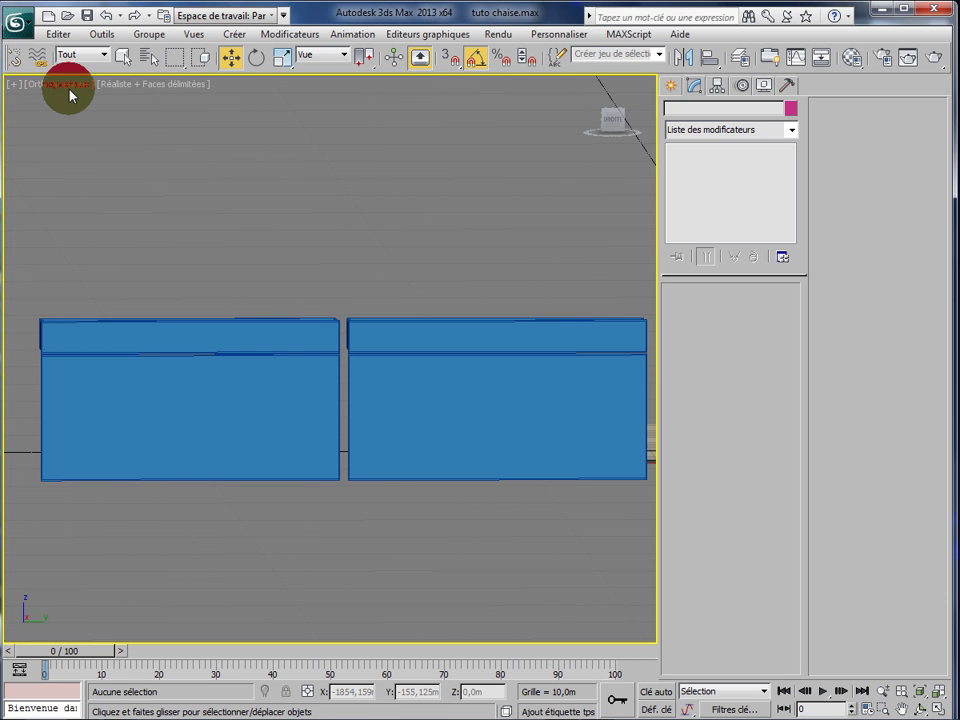
{"action": "left_click", "coordinate": [121, 90]}
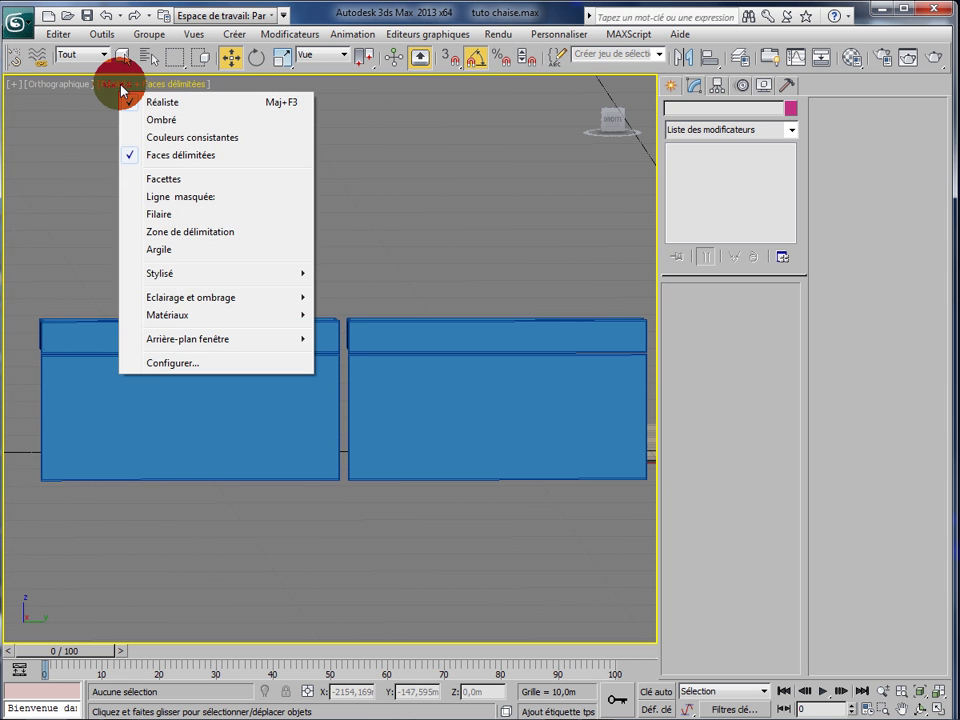
{"action": "left_click", "coordinate": [136, 214]}
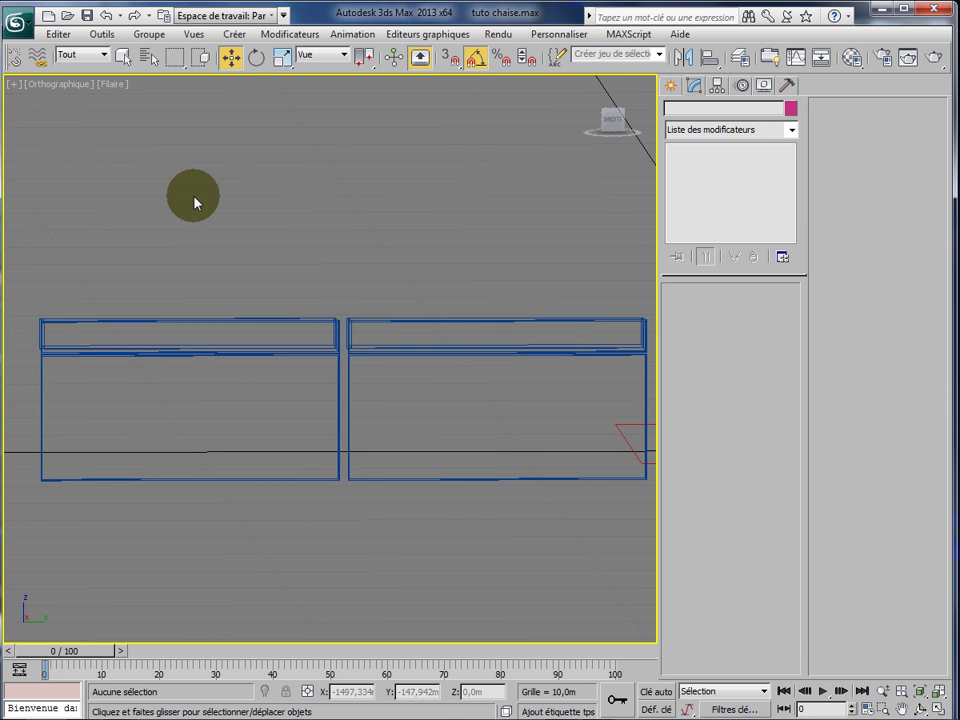
Reselect the drawer-and-door object and select the entire right-hand door front at Element level.
{"action": "left_click", "coordinate": [231, 322]}
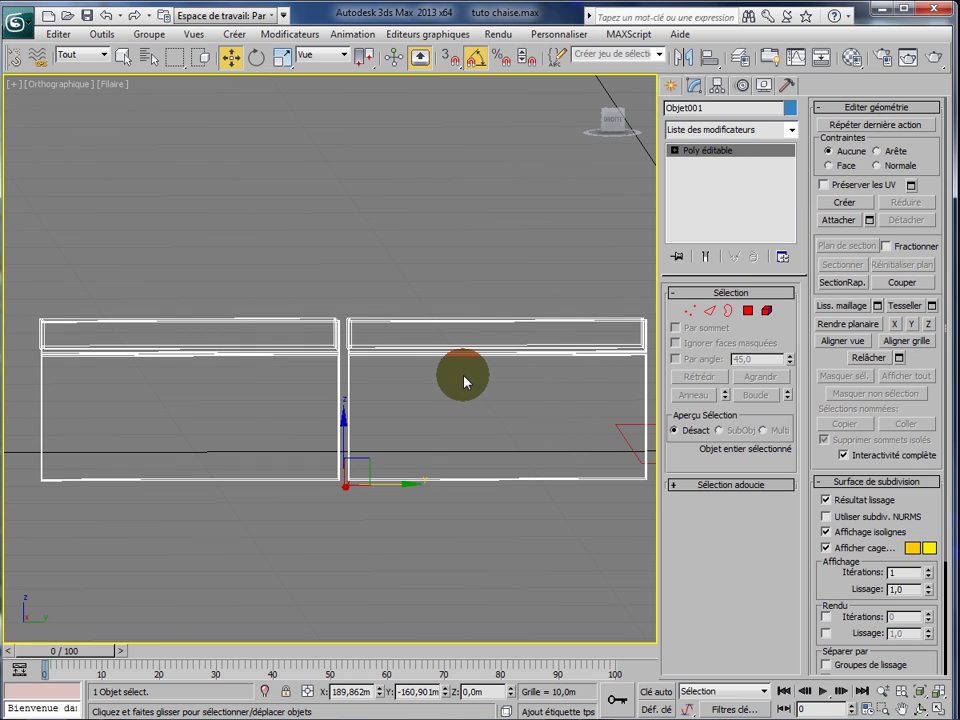
{"action": "left_click", "coordinate": [475, 406]}
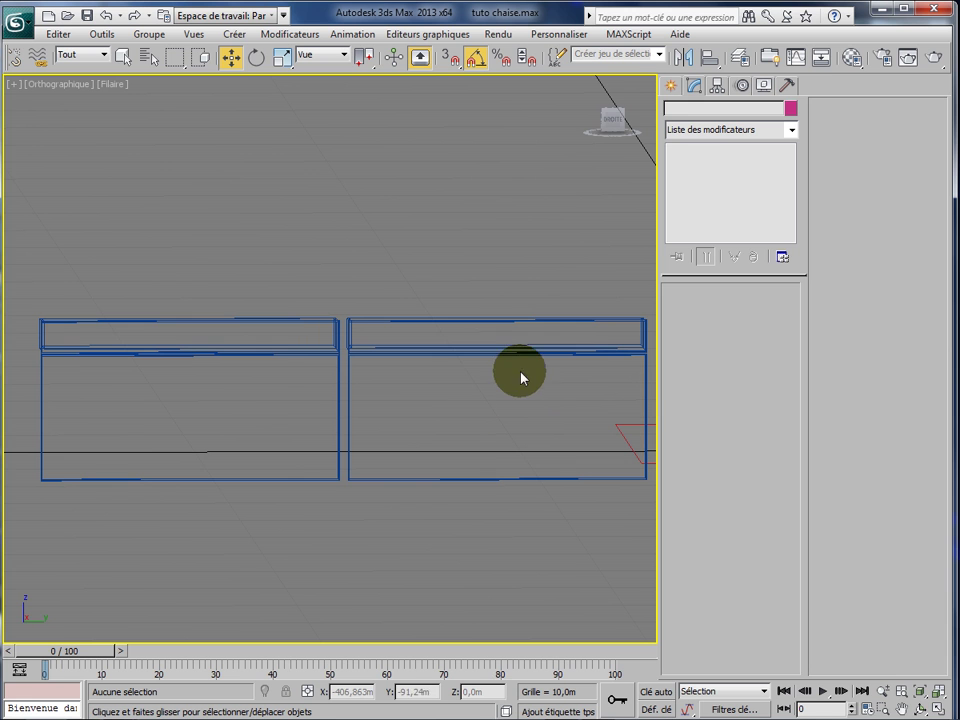
{"action": "left_click", "coordinate": [694, 154]}
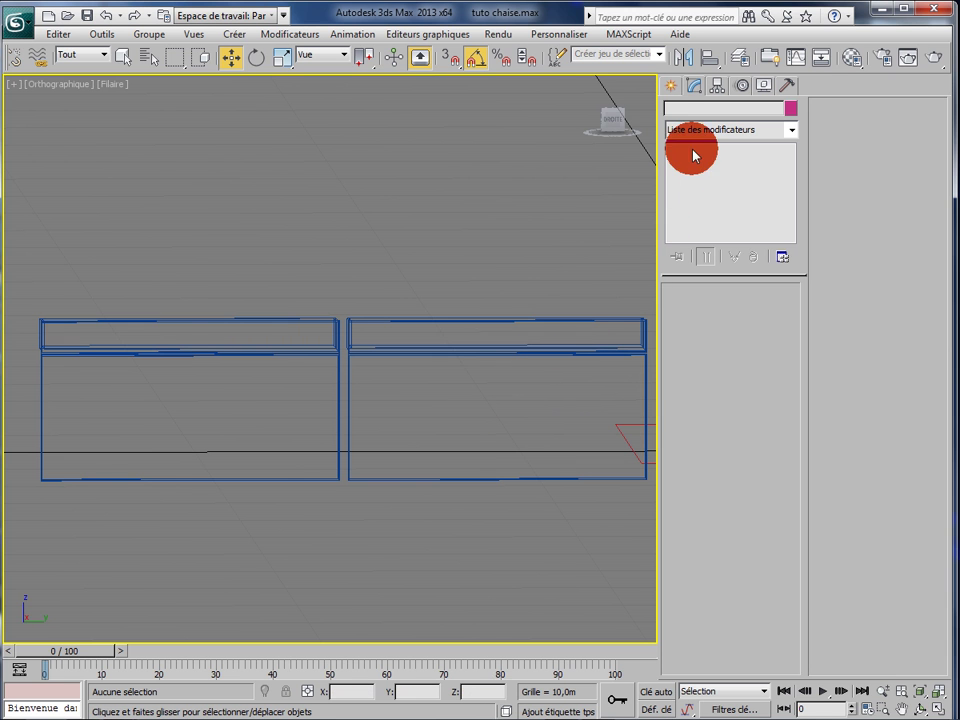
{"action": "left_click", "coordinate": [465, 322]}
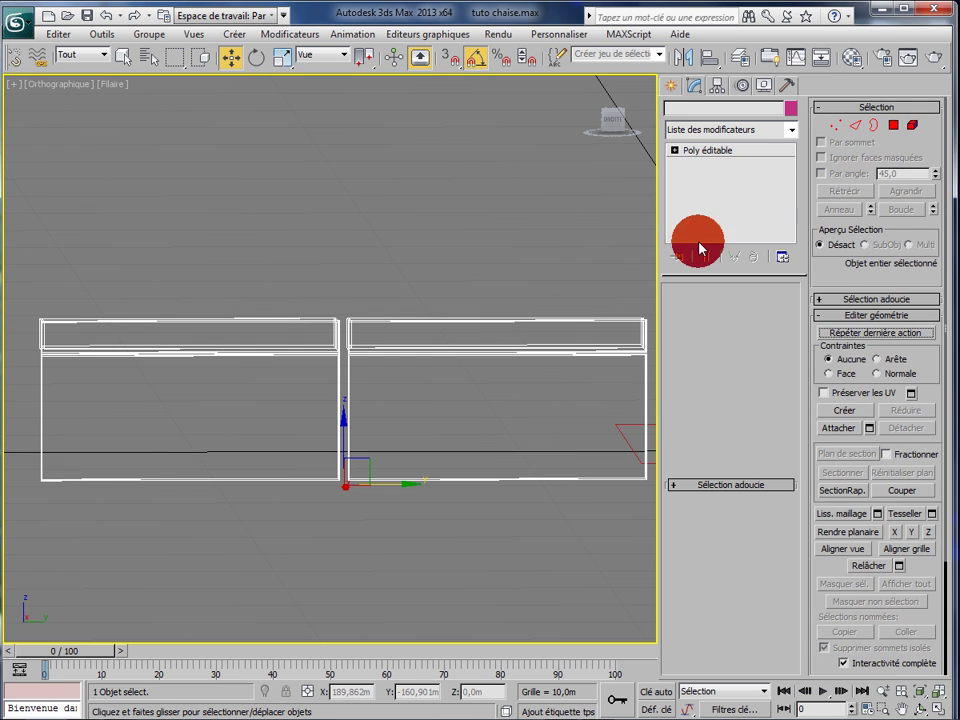
{"action": "left_click", "coordinate": [748, 311]}
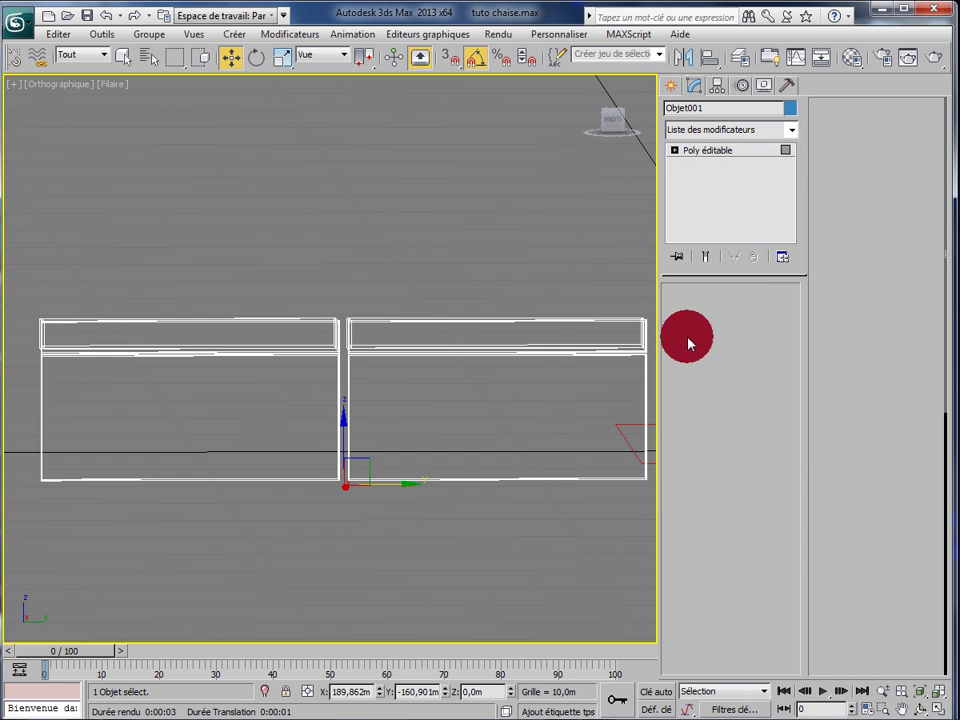
{"action": "left_click", "coordinate": [468, 358]}
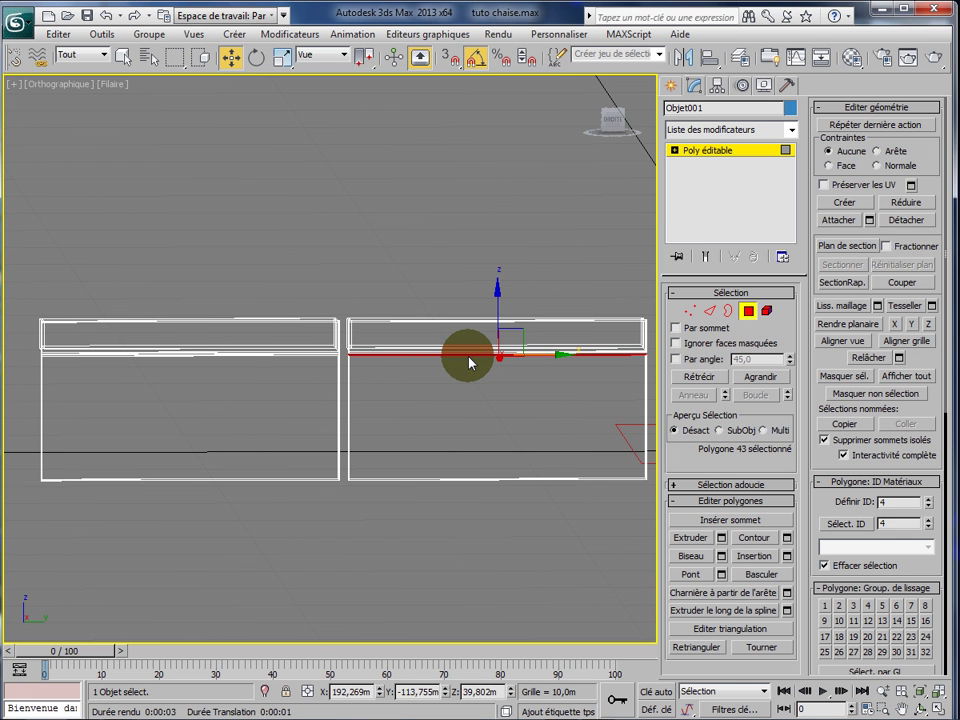
{"action": "left_click", "coordinate": [467, 367]}
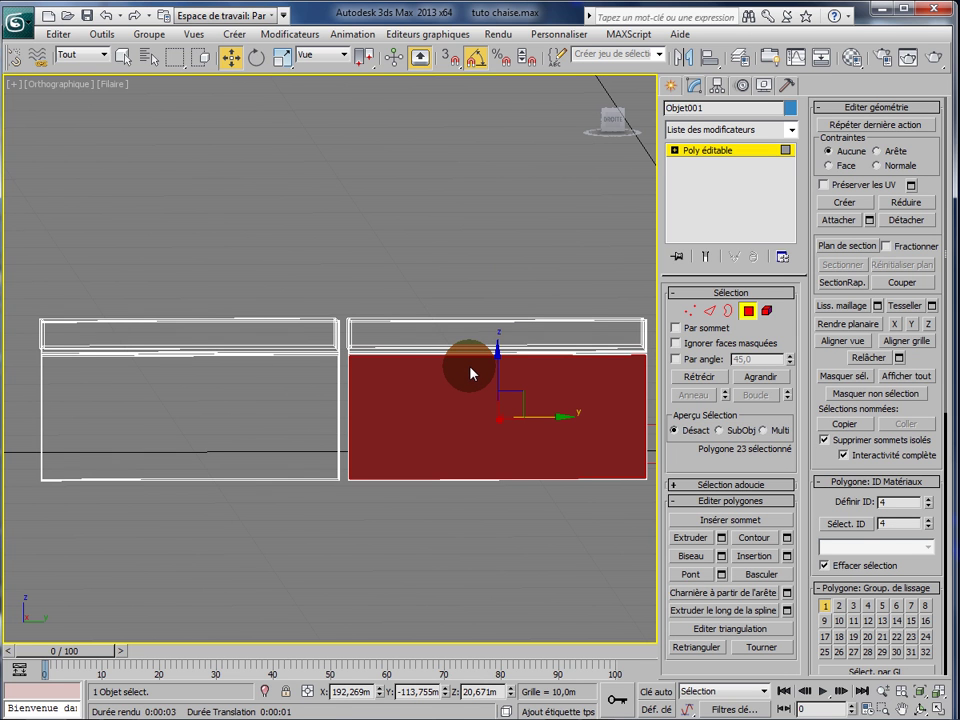
{"action": "left_click", "coordinate": [748, 311]}
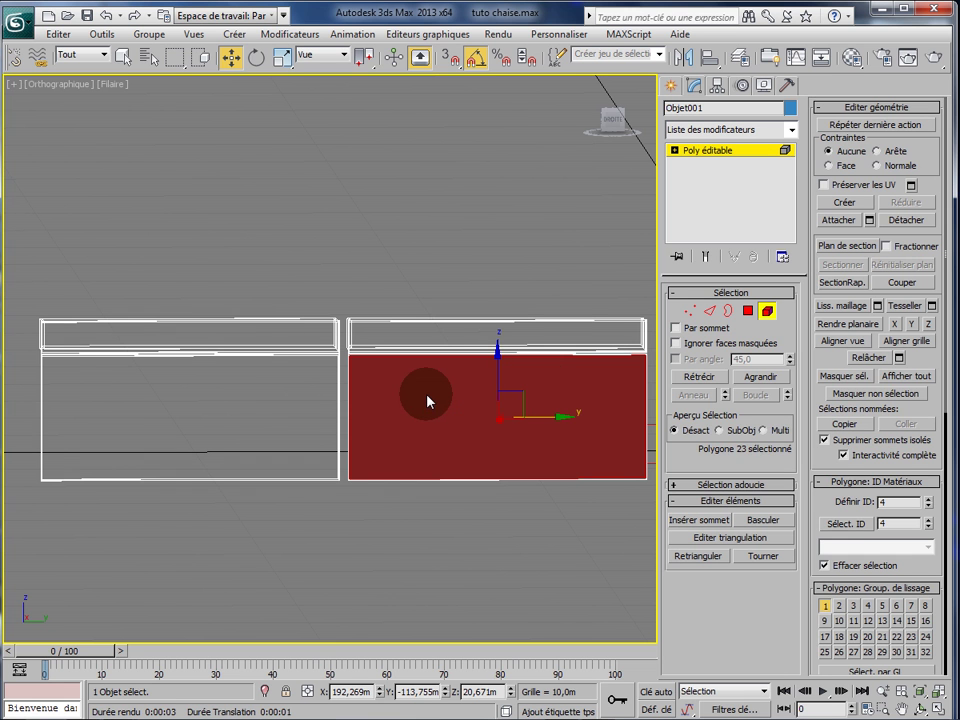
{"action": "double_click", "coordinate": [428, 400]}
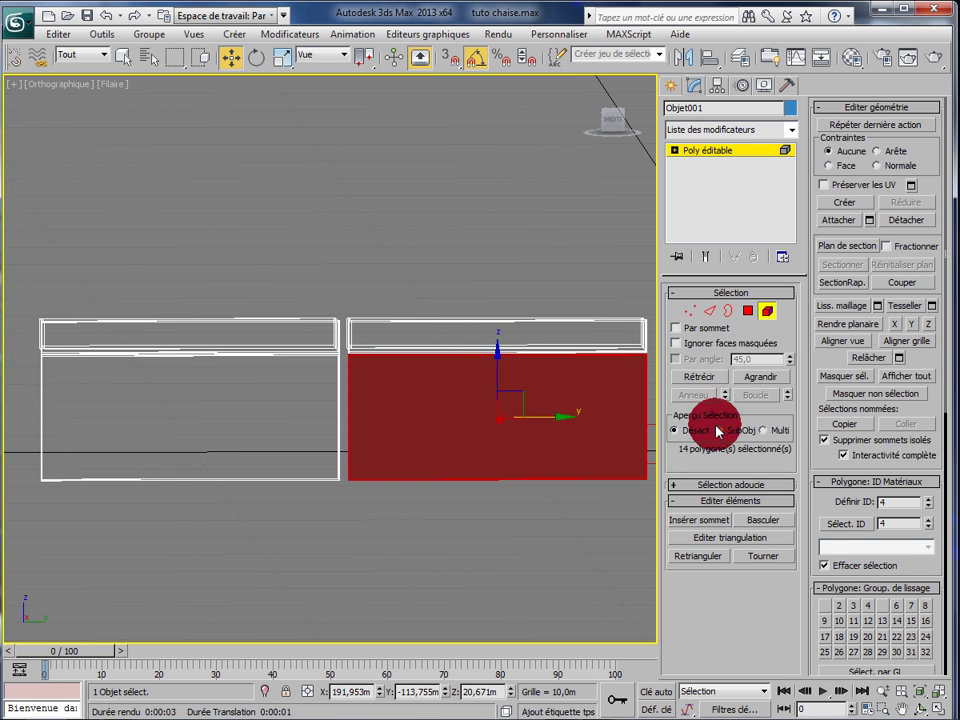
Activate the slice plane, rotate it to vertical and move it along Y to about -112.5 m, midway across the right-hand door front.
{"action": "left_click", "coordinate": [846, 247]}
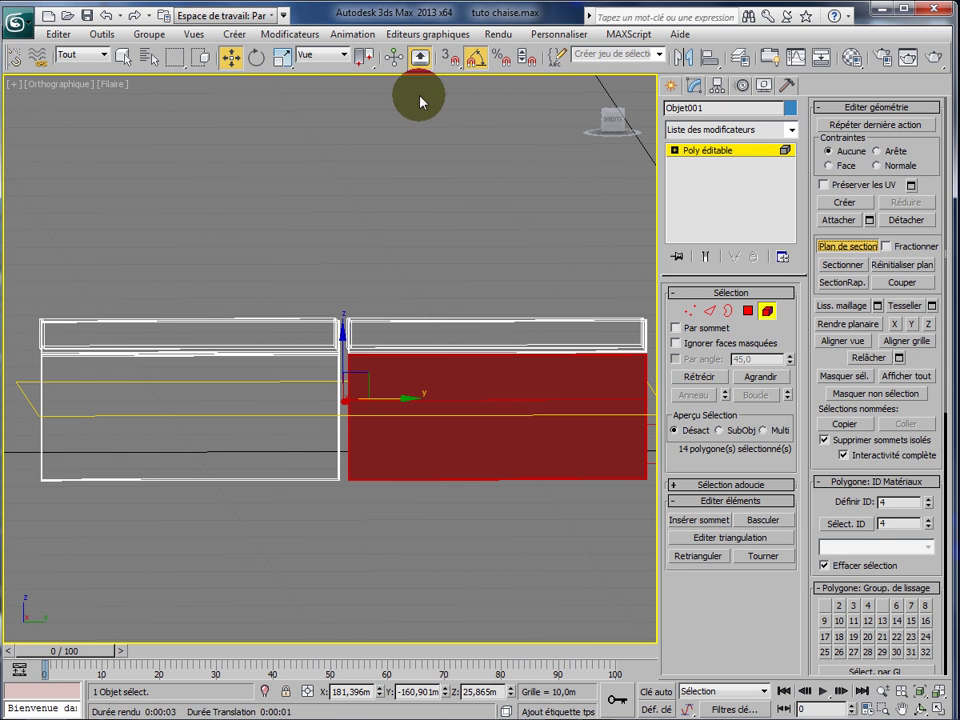
{"action": "left_click", "coordinate": [256, 61]}
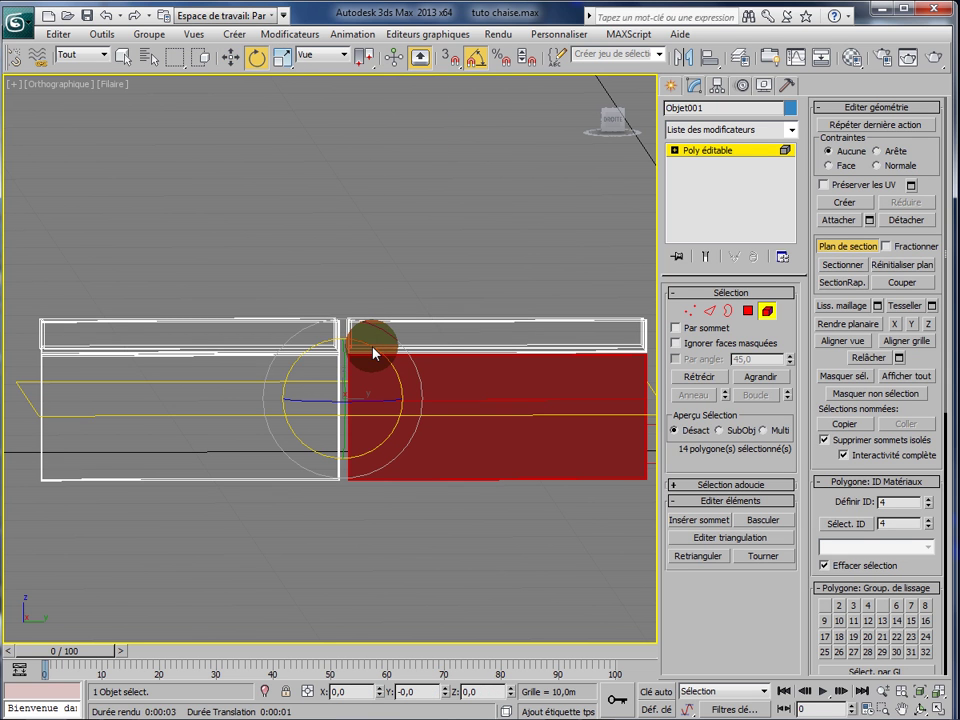
{"action": "left_click_drag", "start_coordinate": [375, 352], "coordinate": [365, 553]}
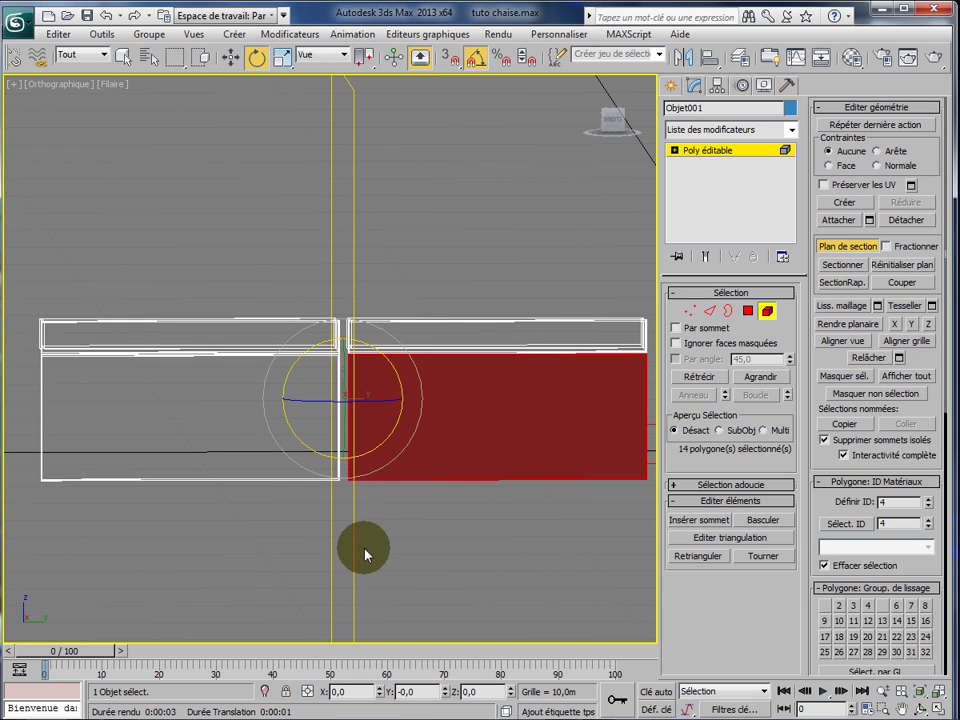
{"action": "left_click", "coordinate": [232, 58]}
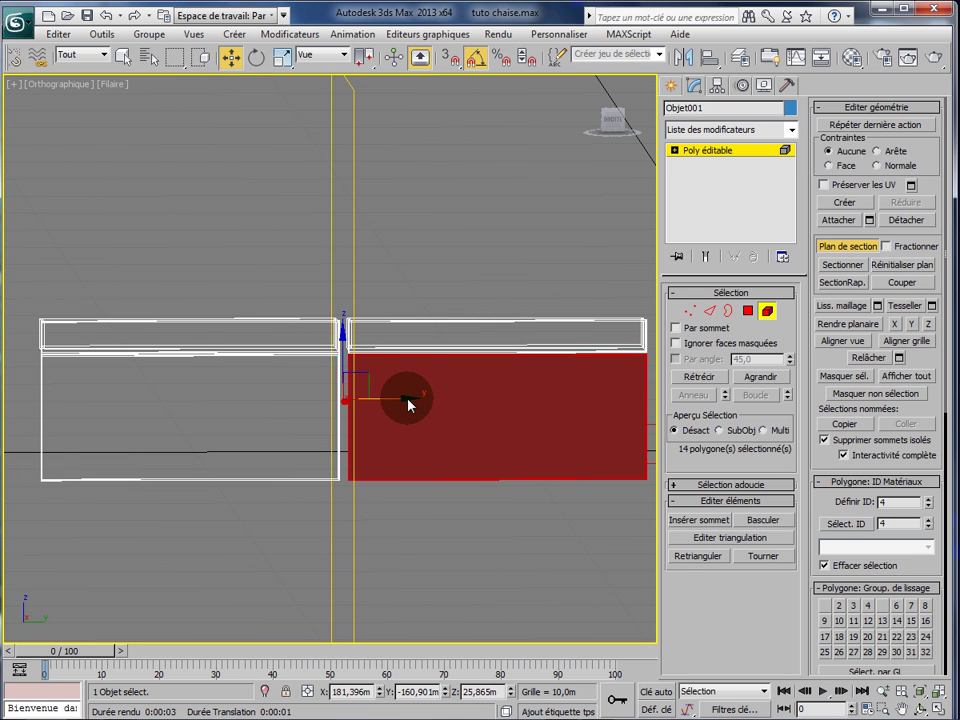
{"action": "left_click_drag", "start_coordinate": [408, 403], "coordinate": [565, 410]}
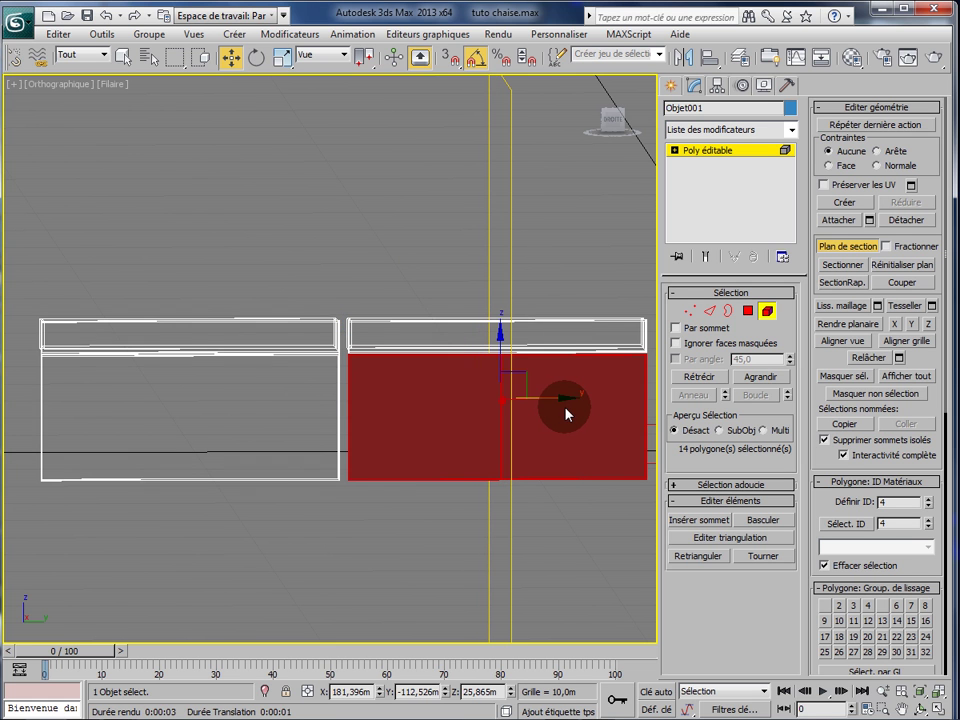
Switch to Edge level, clear the edge selection and activate the slice plane there.
{"action": "left_click", "coordinate": [709, 311]}
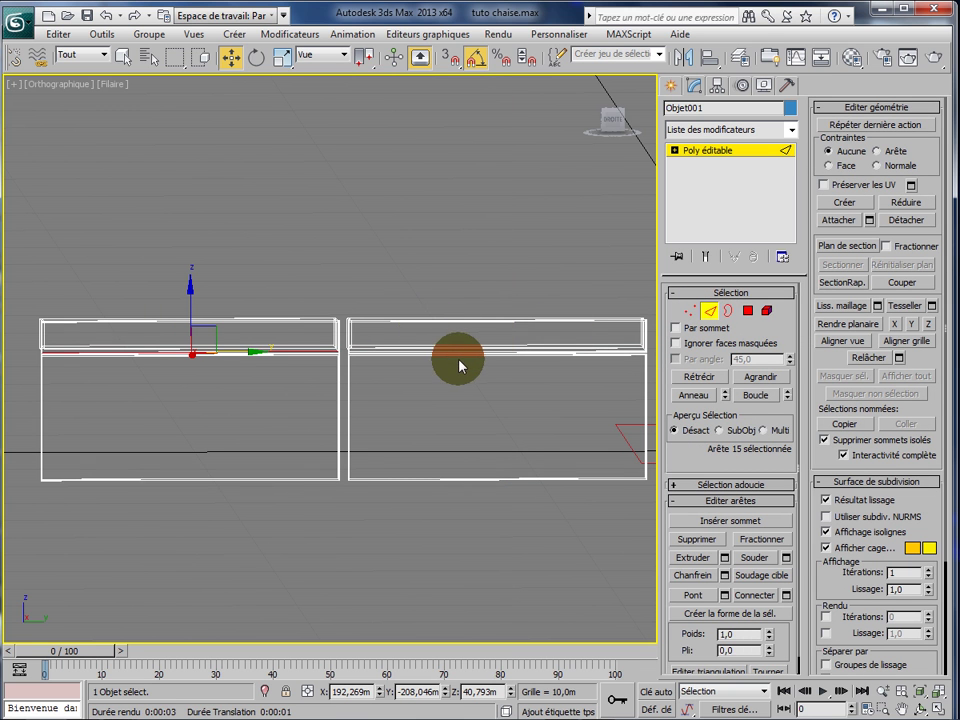
{"action": "left_click", "coordinate": [472, 387]}
{"action": "left_click", "coordinate": [694, 398]}
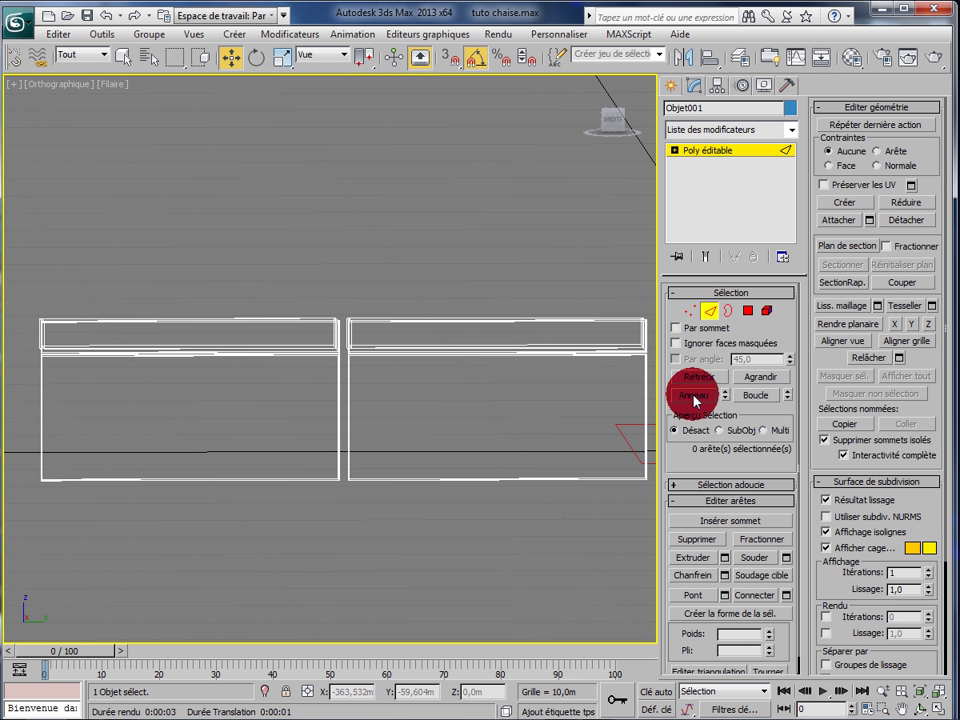
{"action": "left_click", "coordinate": [847, 247]}
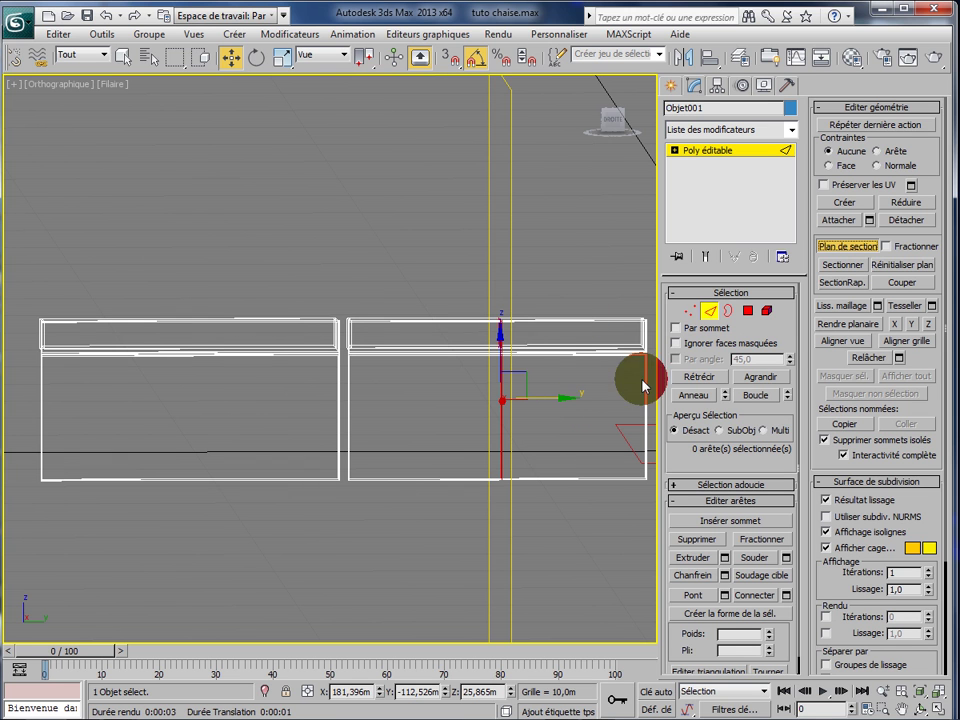
Cut both front door panels vertically through their middles with the slice plane, one panel after the other.
{"action": "left_click", "coordinate": [850, 265]}
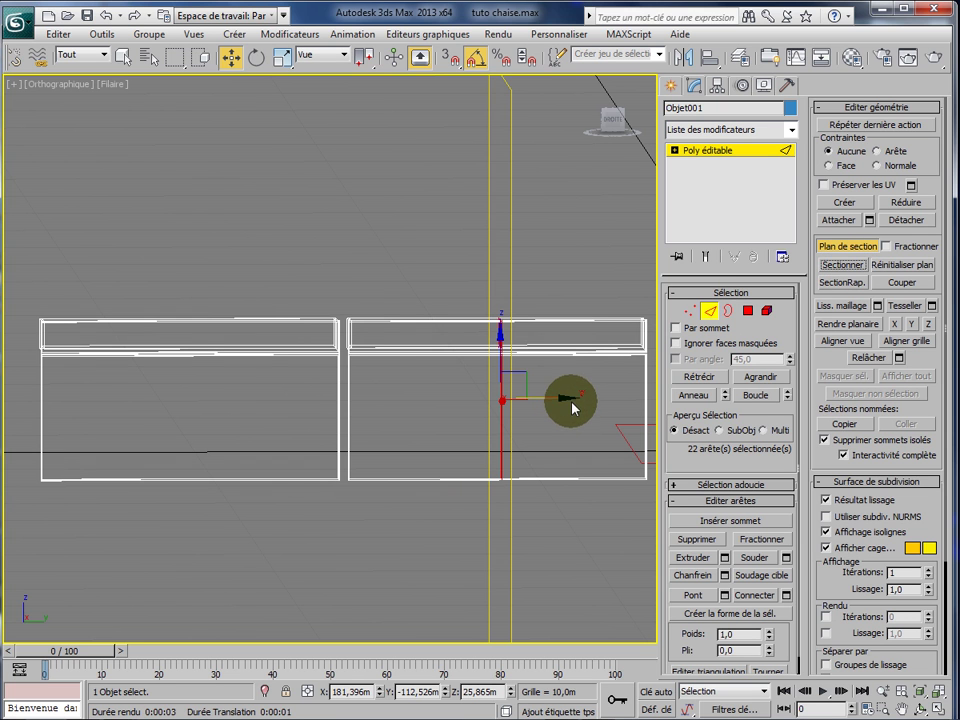
{"action": "left_click_drag", "start_coordinate": [567, 403], "coordinate": [255, 414]}
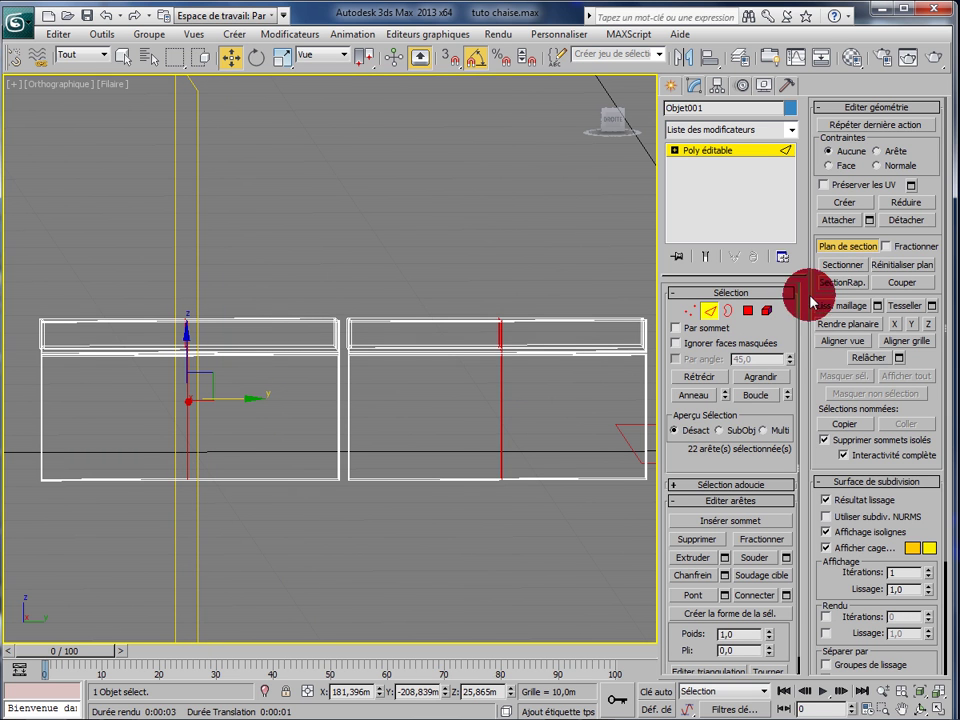
{"action": "left_click", "coordinate": [842, 266]}
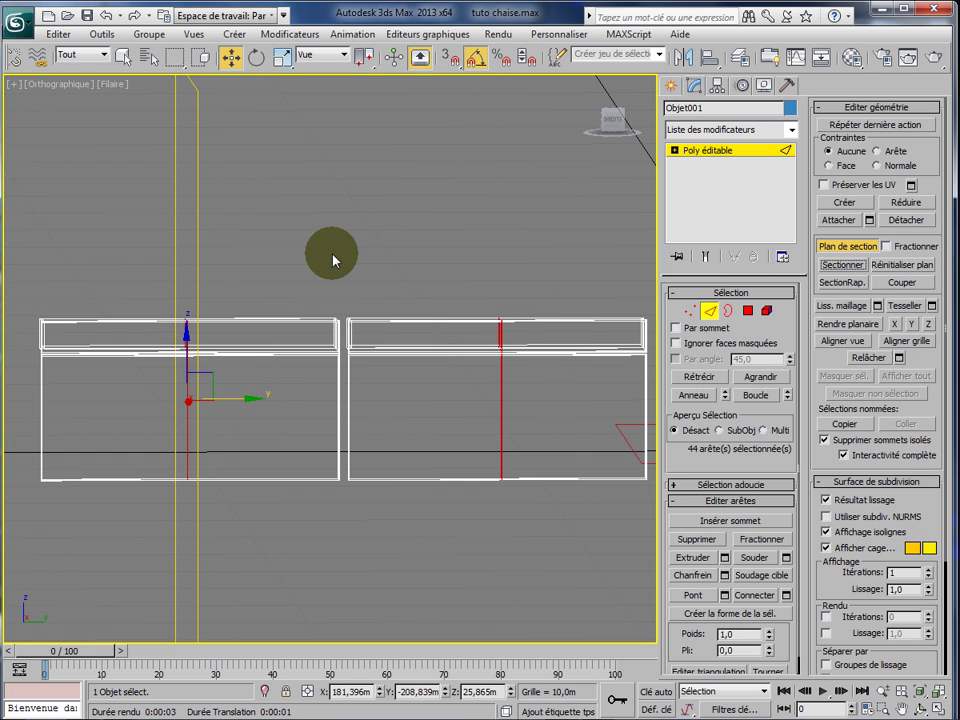
{"action": "left_click", "coordinate": [840, 248]}
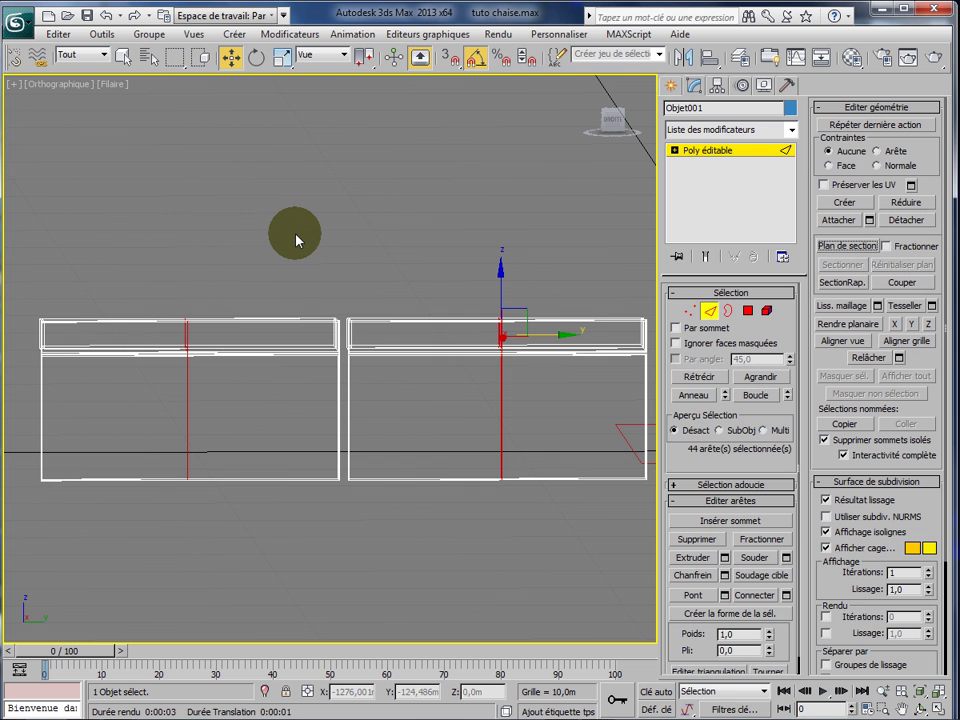
Leave edge editing and move the whole front panel object along Y to about 46.8 m, onto the cabinet's open front.
{"action": "key", "text": "alt+w"}
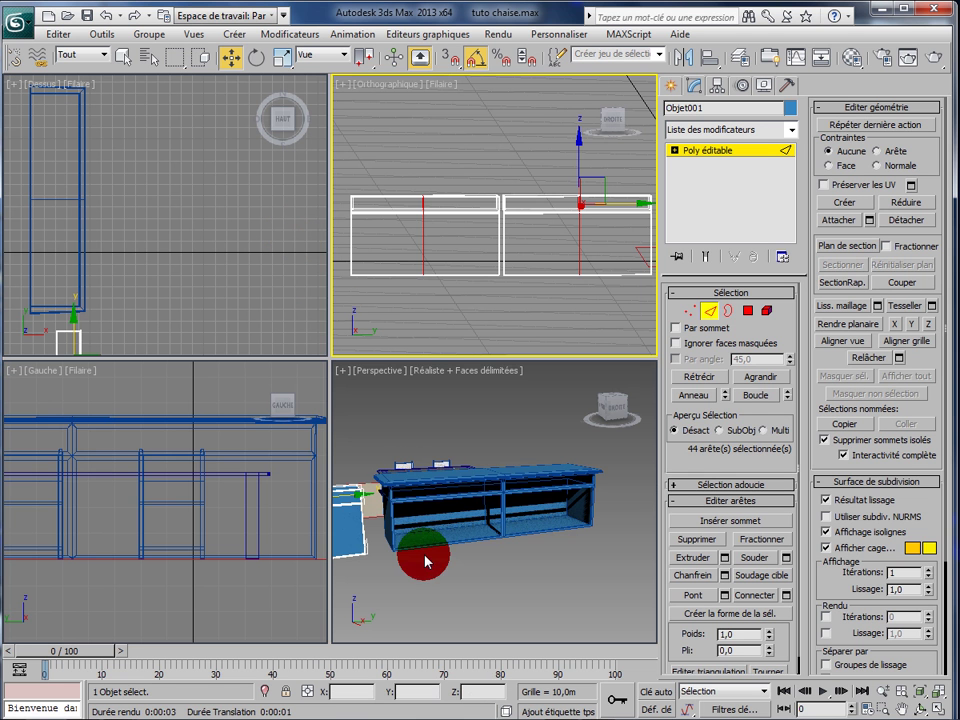
{"action": "right_click", "coordinate": [418, 587]}
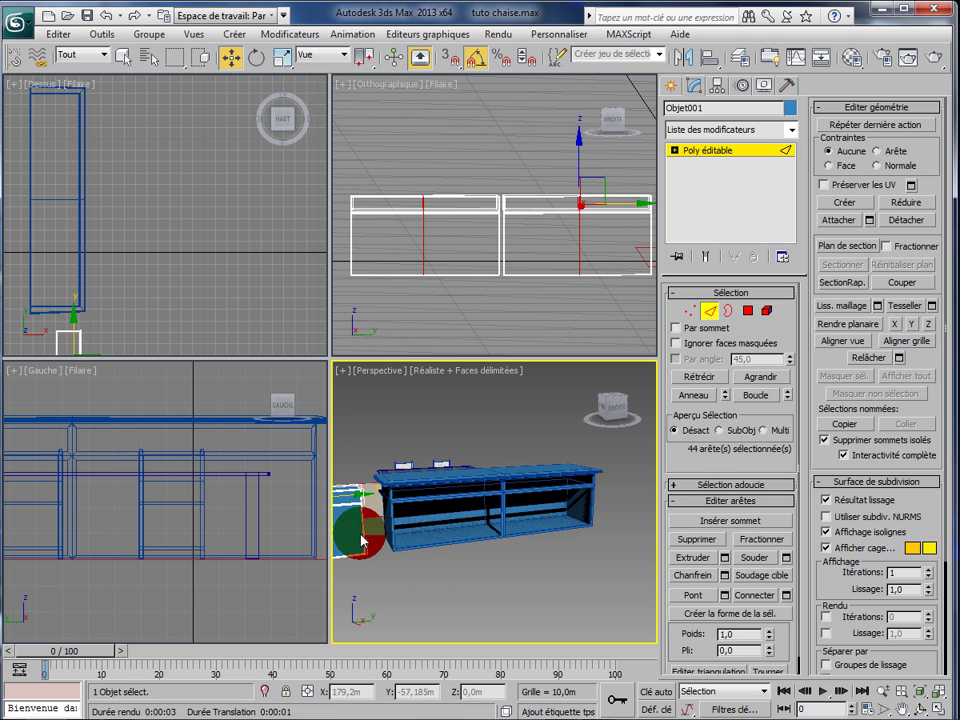
{"action": "key", "text": "alt+w"}
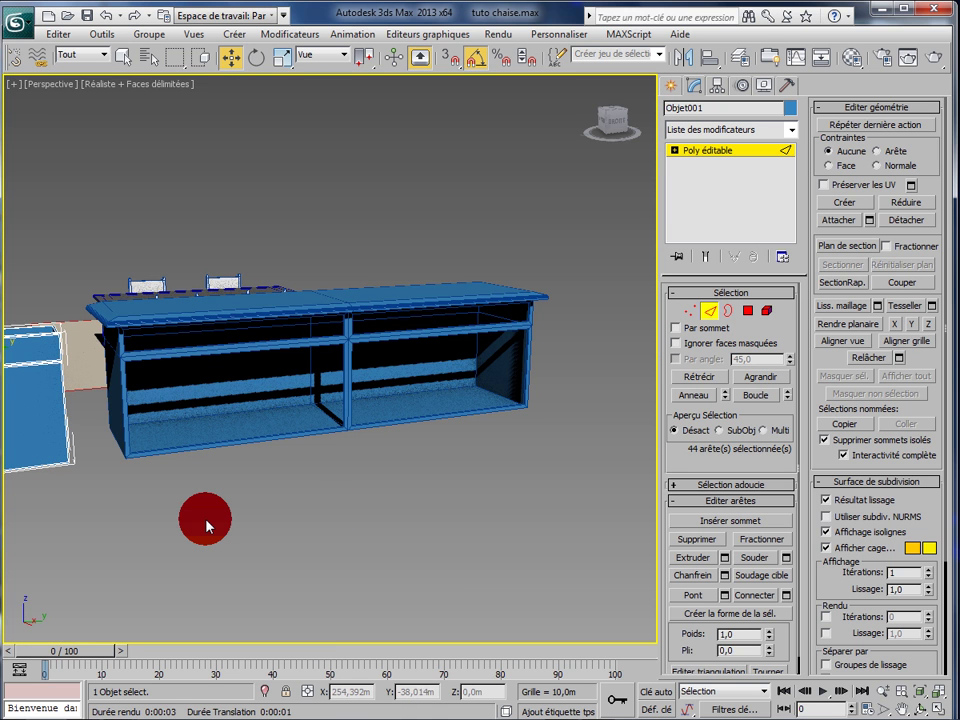
{"action": "key", "text": "z"}
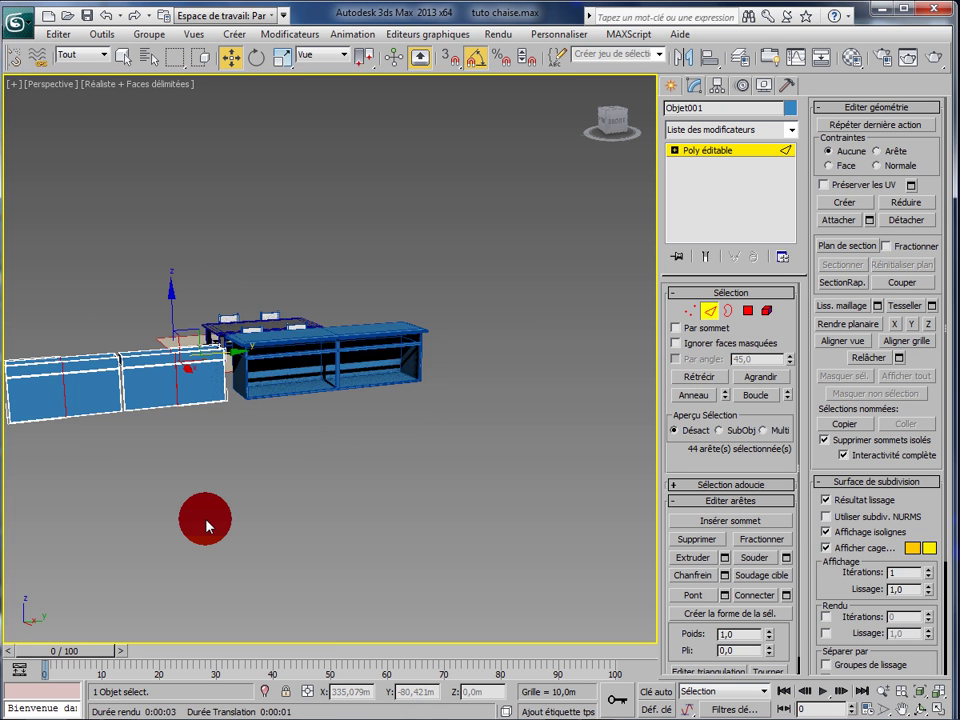
{"action": "left_click_drag", "start_coordinate": [206, 520], "coordinate": [229, 439]}
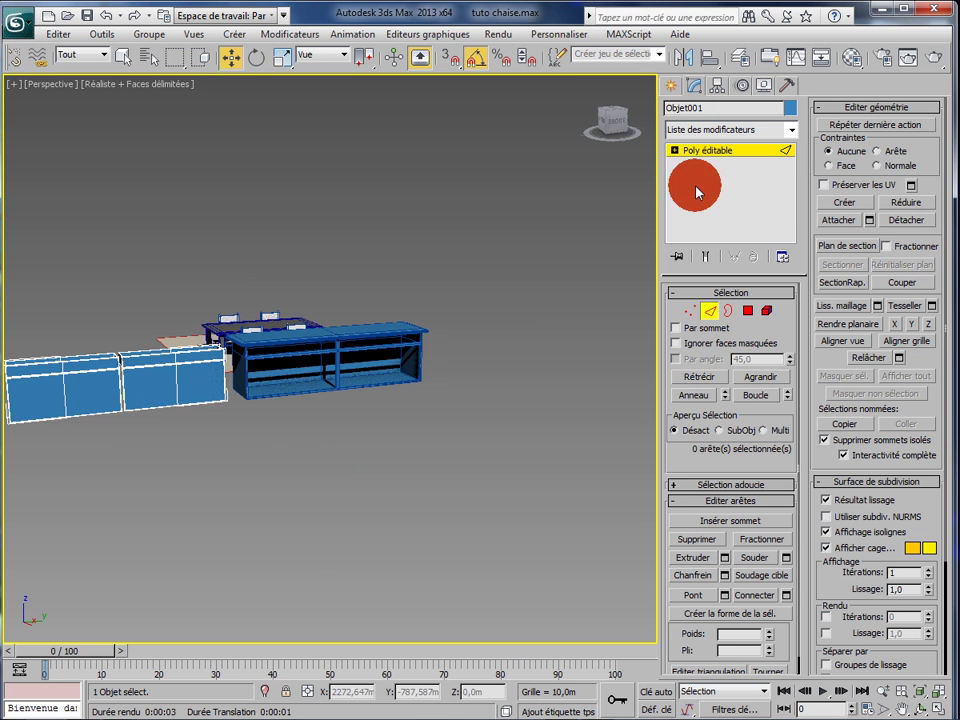
{"action": "left_click", "coordinate": [703, 150]}
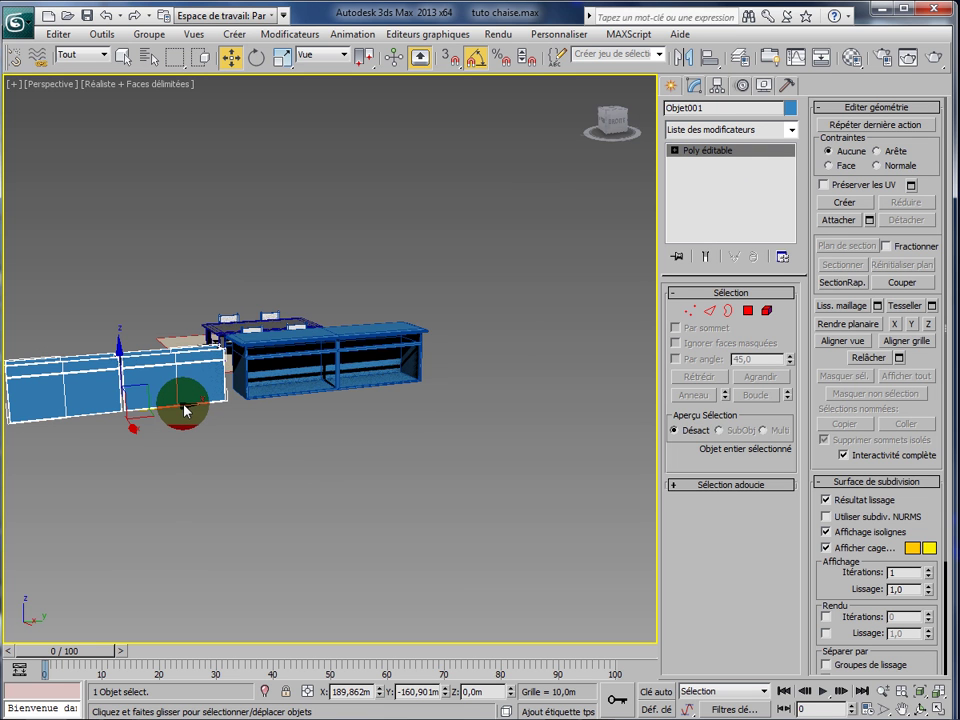
{"action": "left_click_drag", "start_coordinate": [186, 405], "coordinate": [400, 392]}
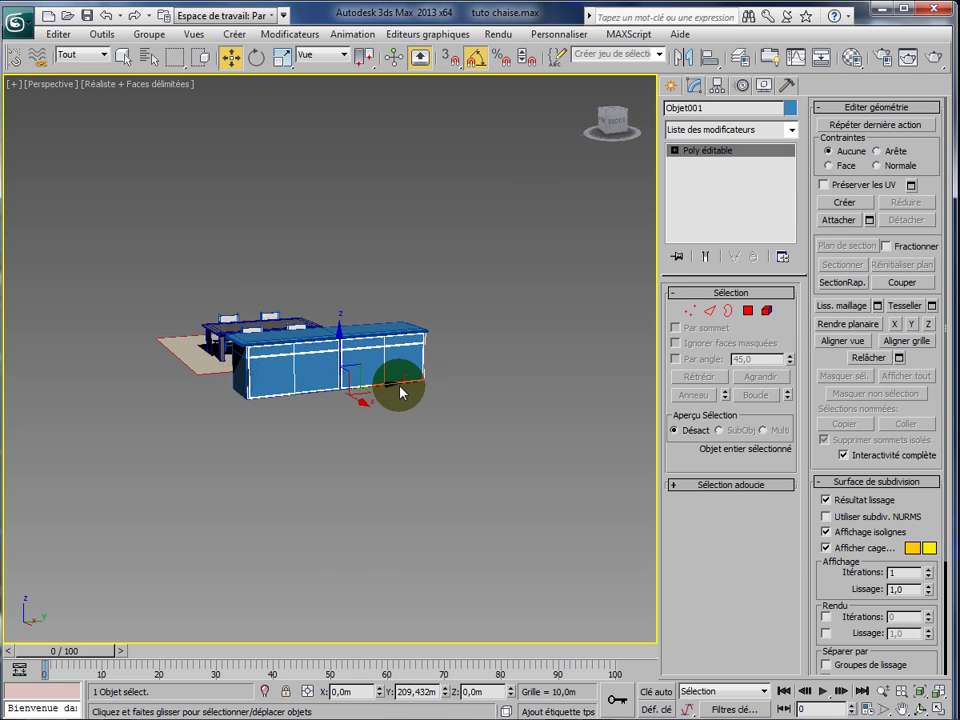
{"action": "left_click_drag", "start_coordinate": [400, 392], "coordinate": [392, 386]}
Fine-tune the front panels along Y to about 47.14 m in the top view so they sit inside the cabinet frame, and deselect them.
{"action": "right_click", "coordinate": [364, 516]}
{"action": "key", "text": "alt+w"}
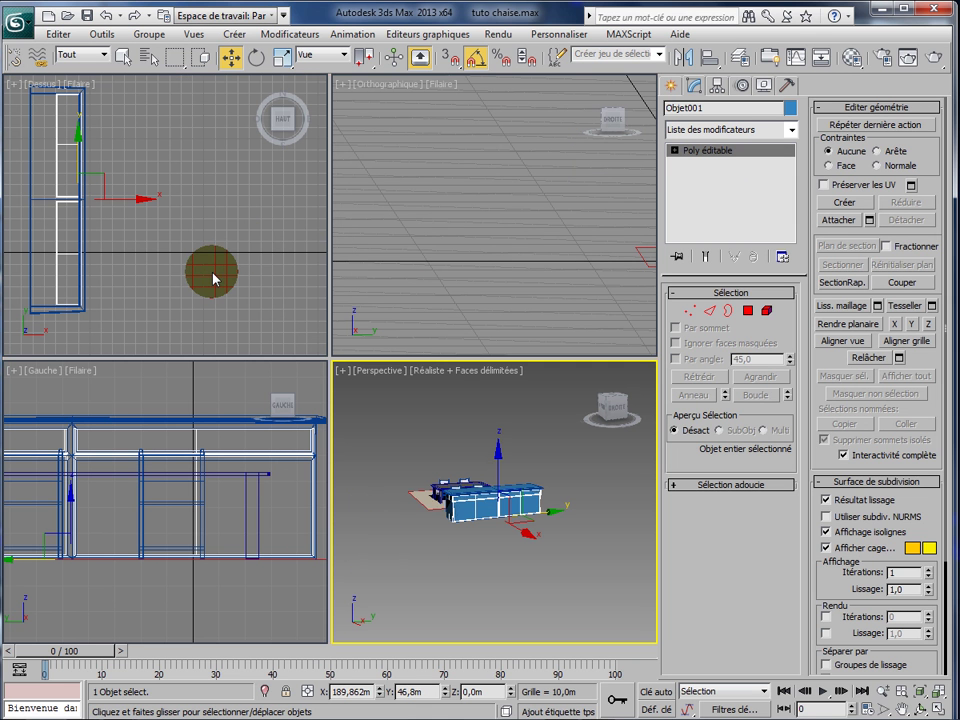
{"action": "middle_click", "coordinate": [212, 280]}
{"action": "key", "text": "alt+w"}
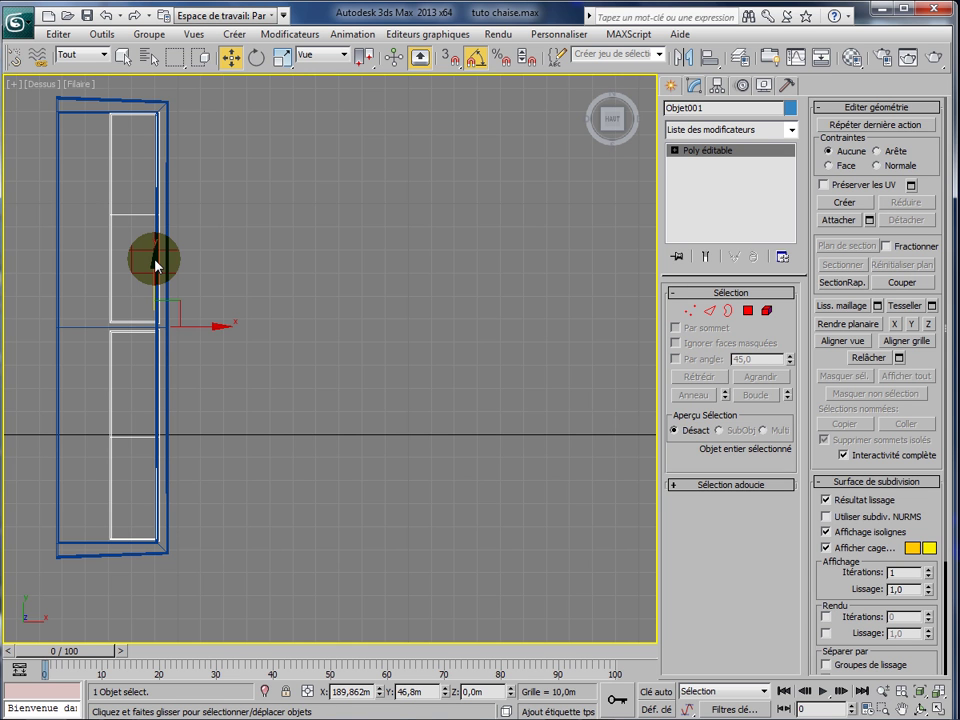
{"action": "mouse_move", "coordinate": [156, 265]}
{"action": "left_mouse_down"}
{"action": "mouse_move", "coordinate": [156, 257]}
{"action": "mouse_move", "coordinate": [171, 264]}
{"action": "left_mouse_up"}
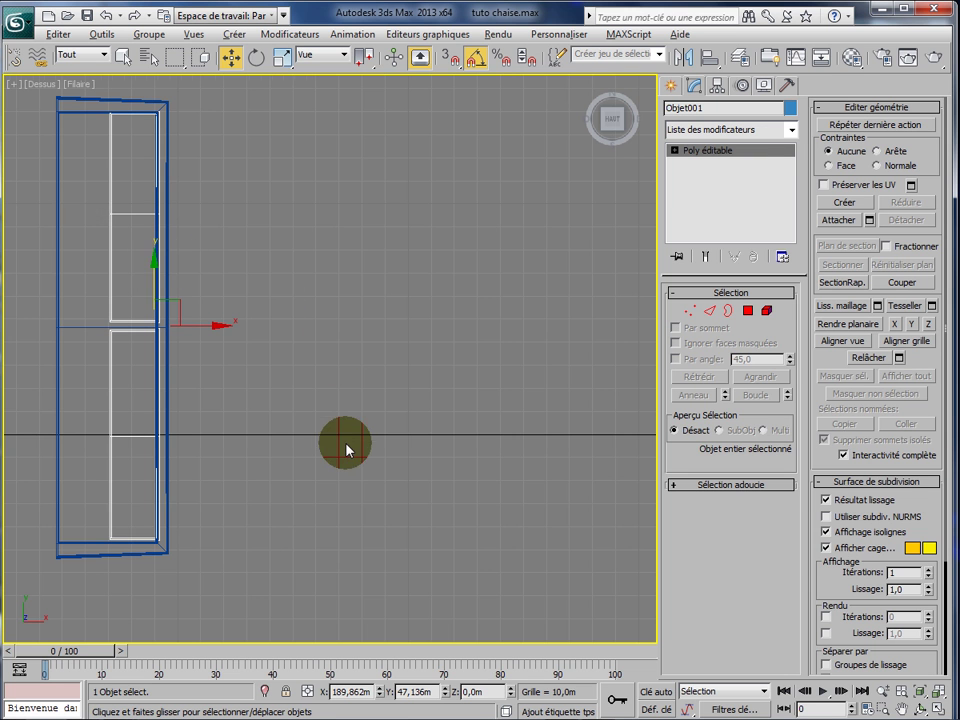
{"action": "key", "text": "alt+w"}
{"action": "left_click", "coordinate": [397, 532]}
{"action": "left_click", "coordinate": [397, 535]}
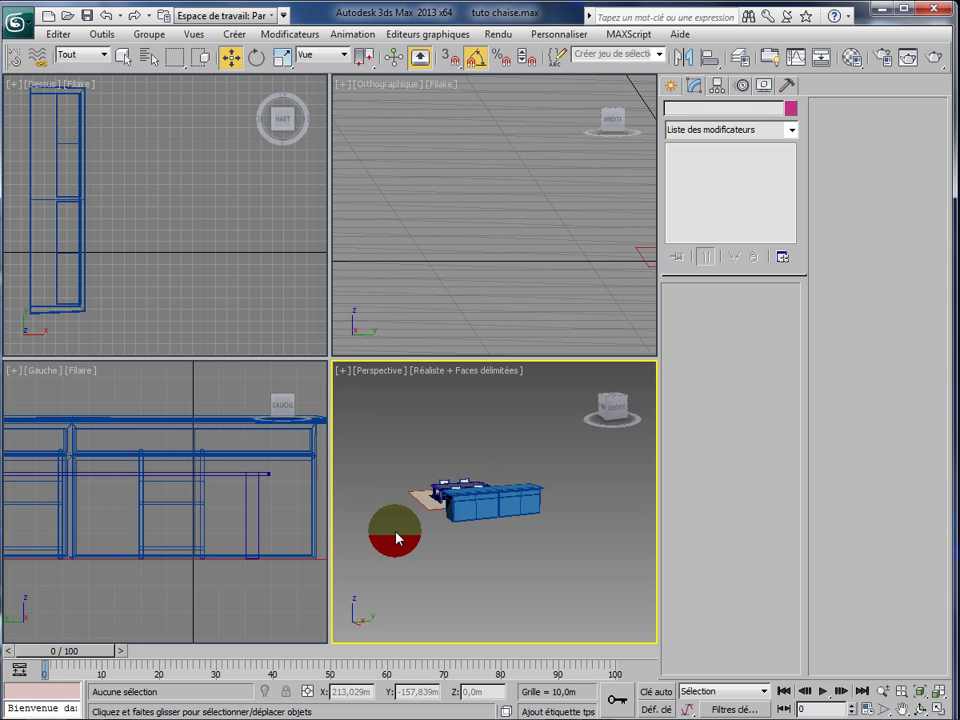
Create a torus on the ground in front of the cabinet with Rayon 1 about 10.77 m and Rayon 2 about 1.75 m.
{"action": "key", "text": "alt+w"}
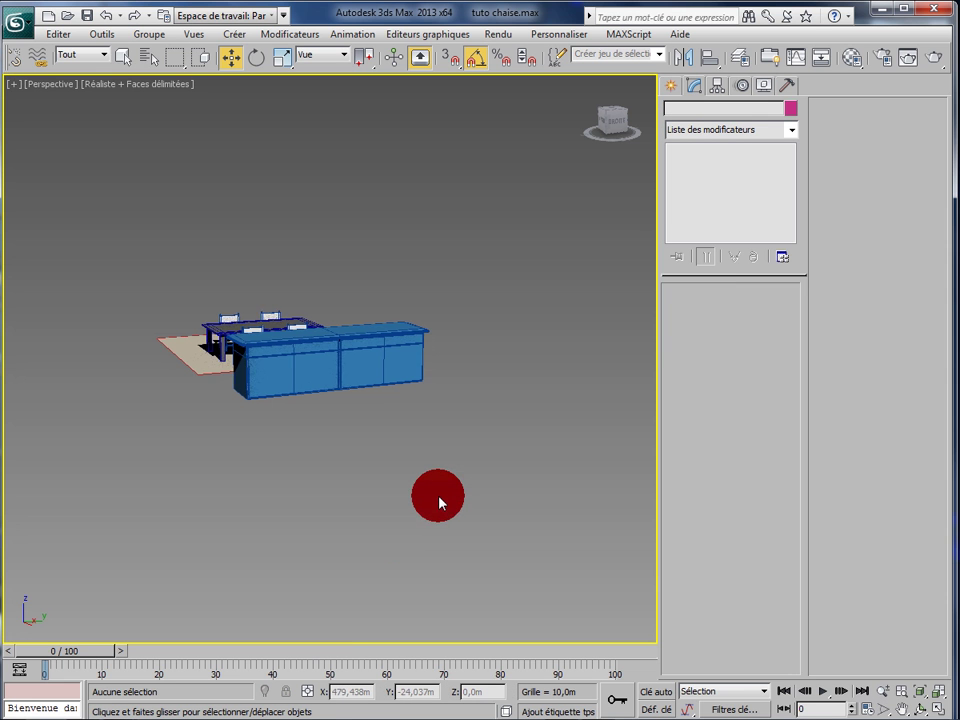
{"action": "scroll", "coordinate": [440, 517], "scroll_direction": "up", "scroll_amount": 5}
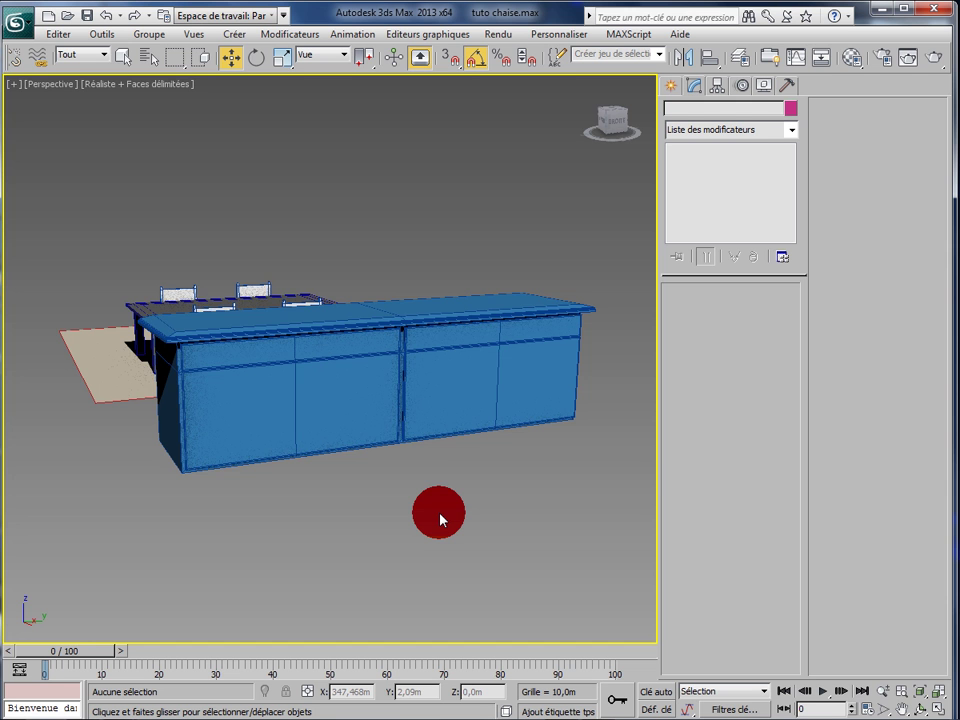
{"action": "scroll", "coordinate": [440, 517], "scroll_direction": "up", "scroll_amount": 3}
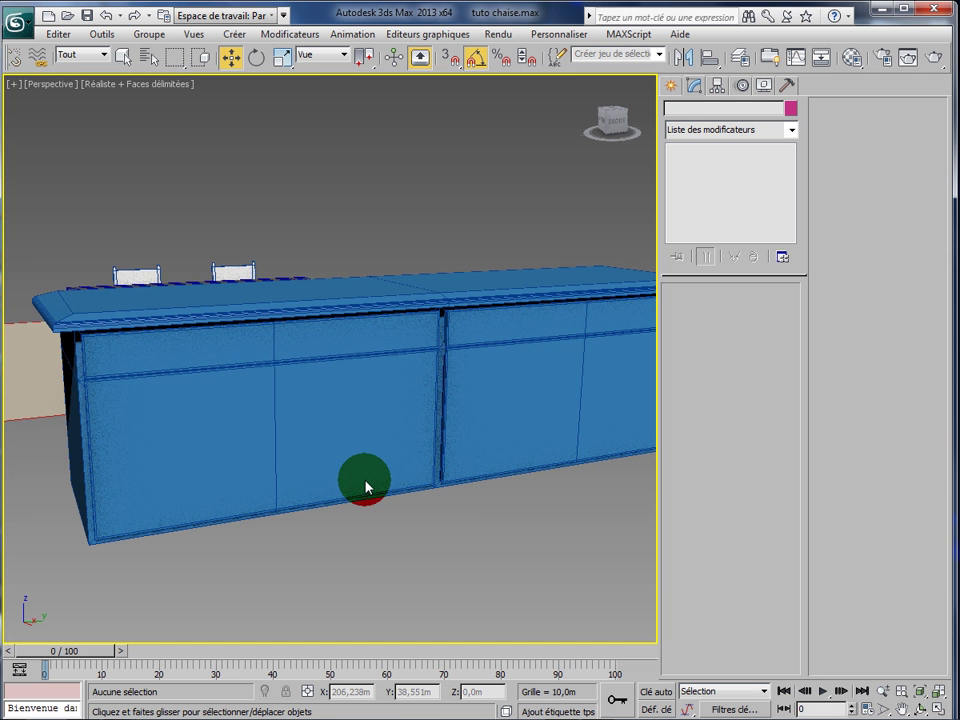
{"action": "scroll", "coordinate": [370, 500], "scroll_direction": "down", "scroll_amount": 5}
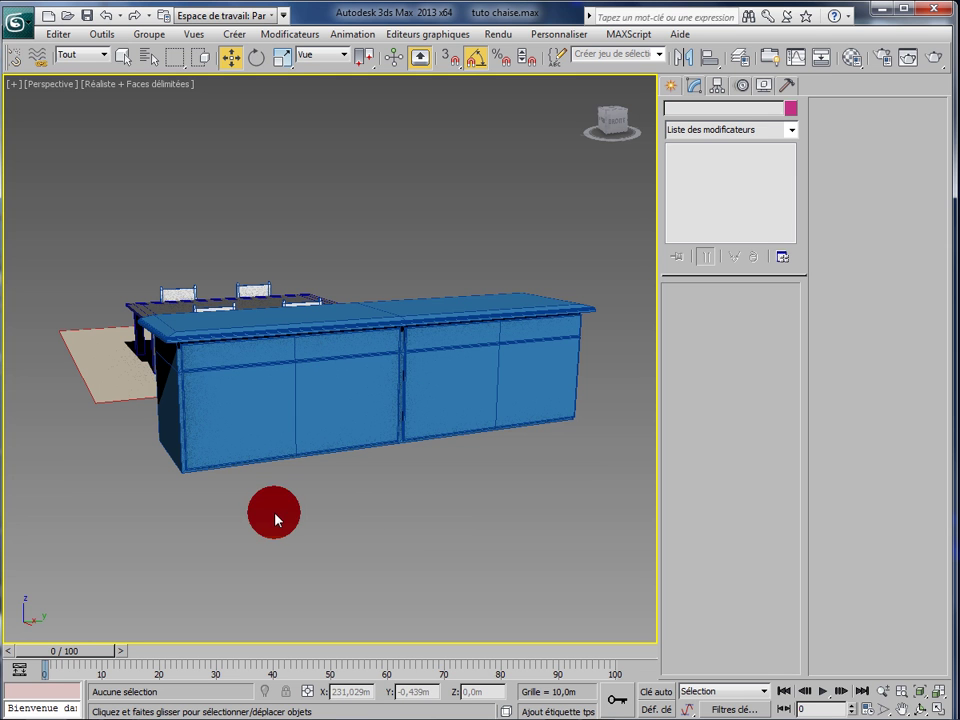
{"action": "left_click", "coordinate": [673, 86]}
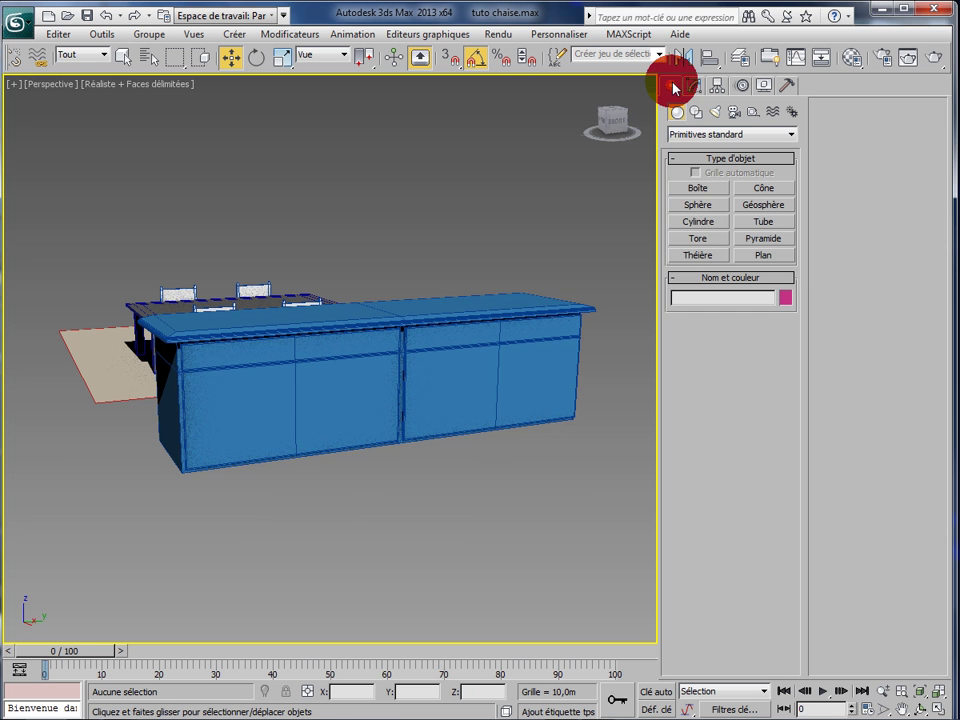
{"action": "left_click", "coordinate": [697, 240]}
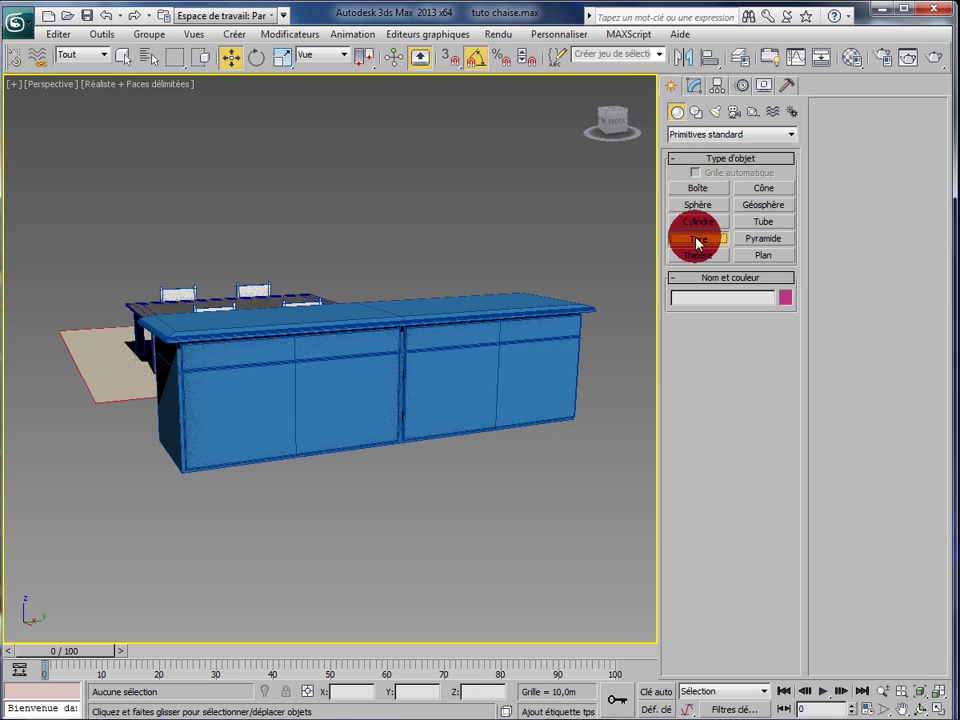
{"action": "left_click", "coordinate": [393, 524]}
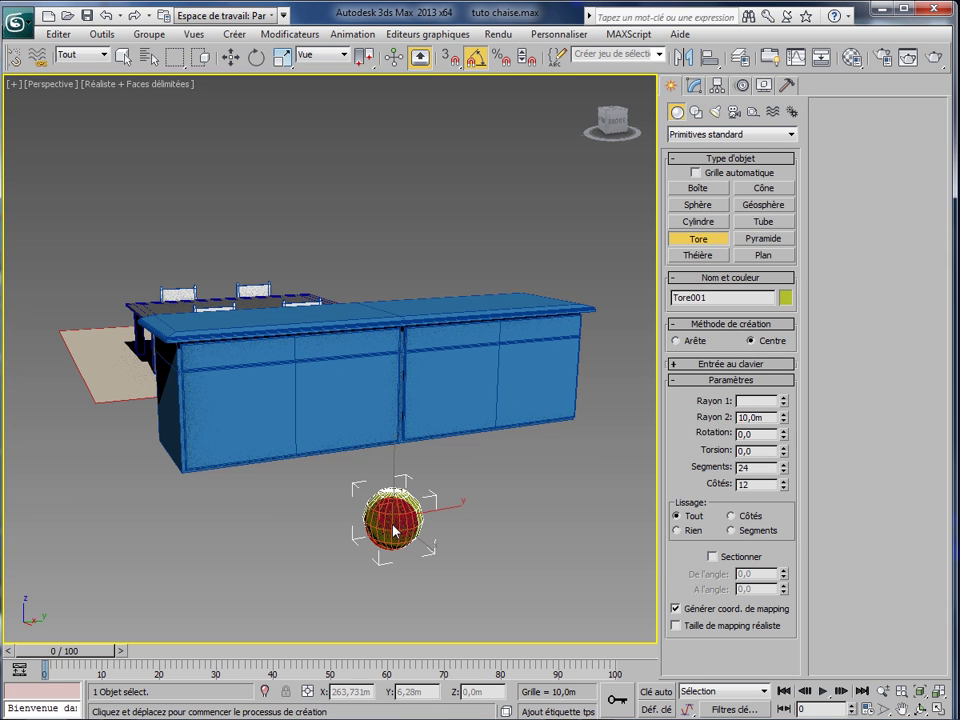
{"action": "left_click_drag", "start_coordinate": [393, 533], "coordinate": [393, 540]}
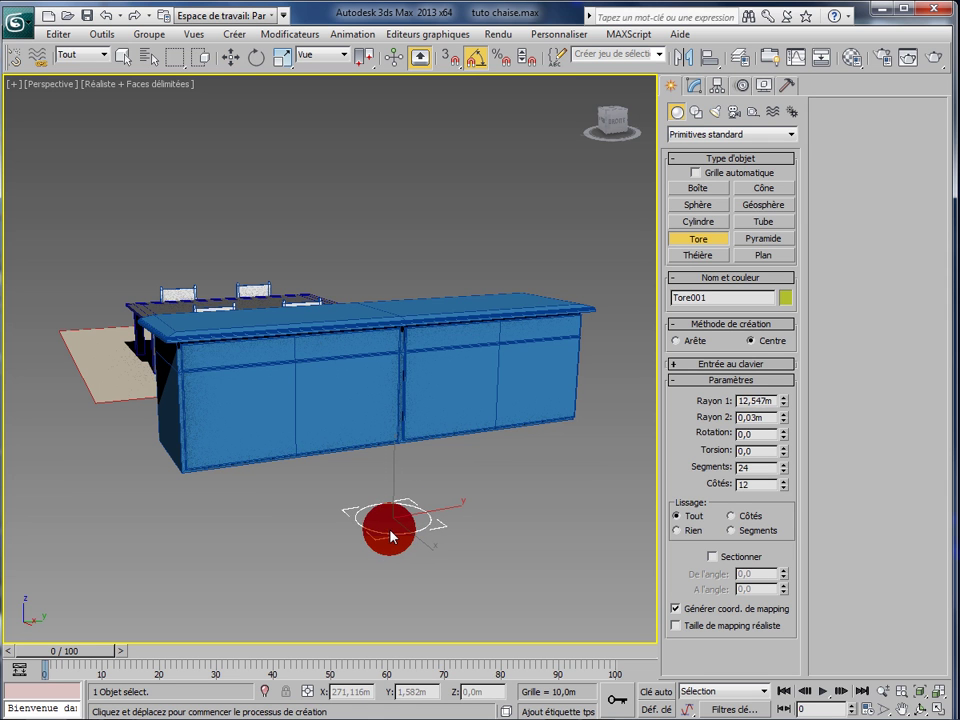
{"action": "left_click", "coordinate": [393, 535]}
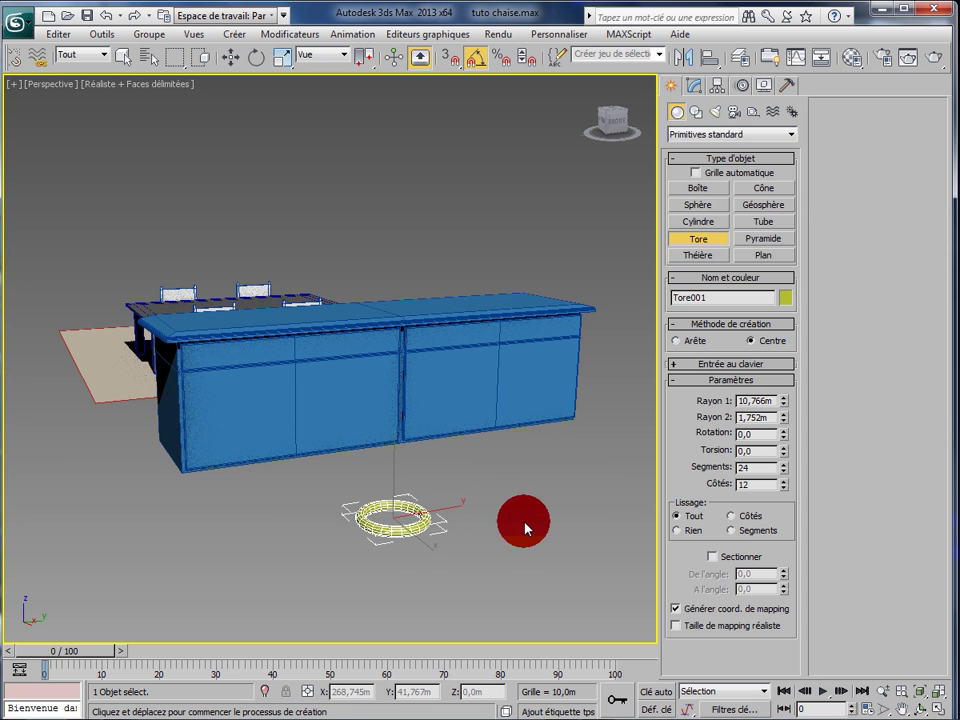
{"action": "key", "text": "w"}
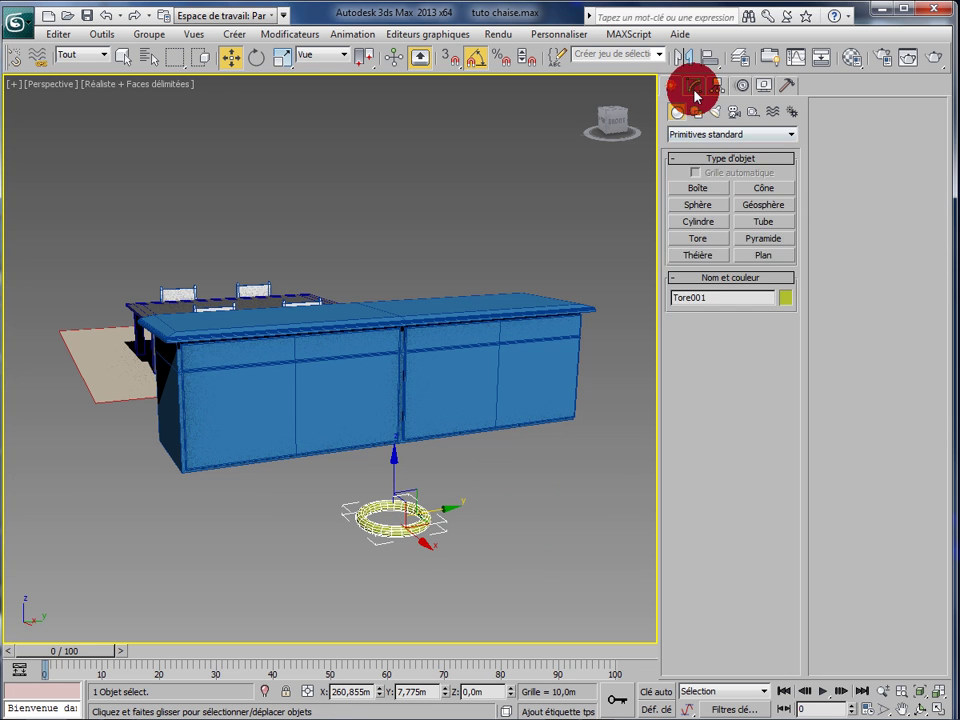
Reduce the torus to 9 segments and change its object color to the cabinet's blue.
{"action": "left_click", "coordinate": [695, 87]}
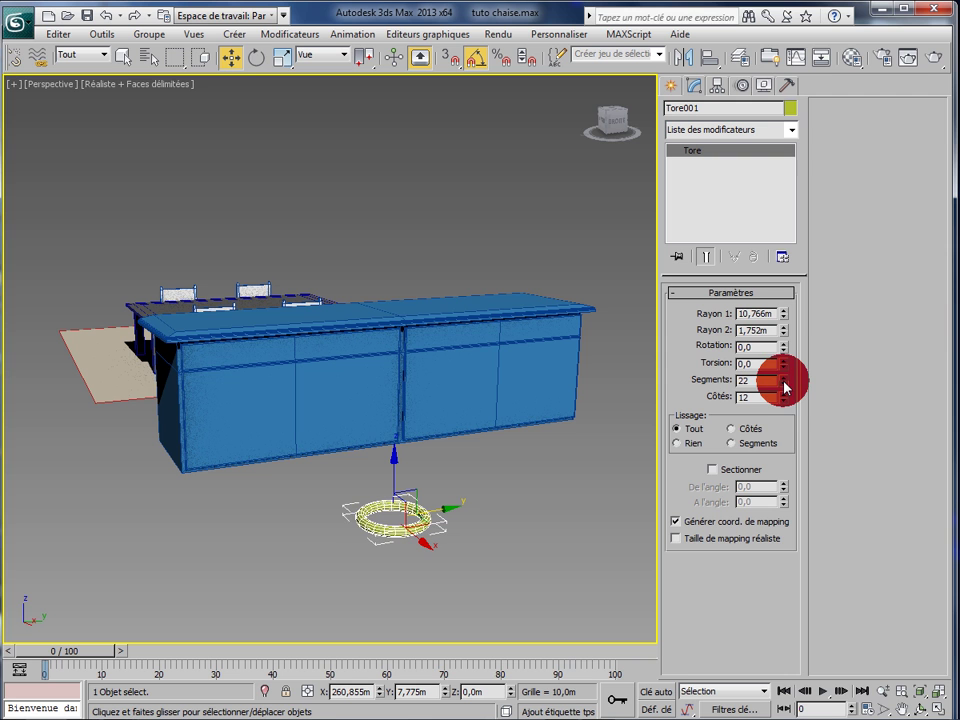
{"action": "left_click_drag", "start_coordinate": [785, 386], "coordinate": [795, 430]}
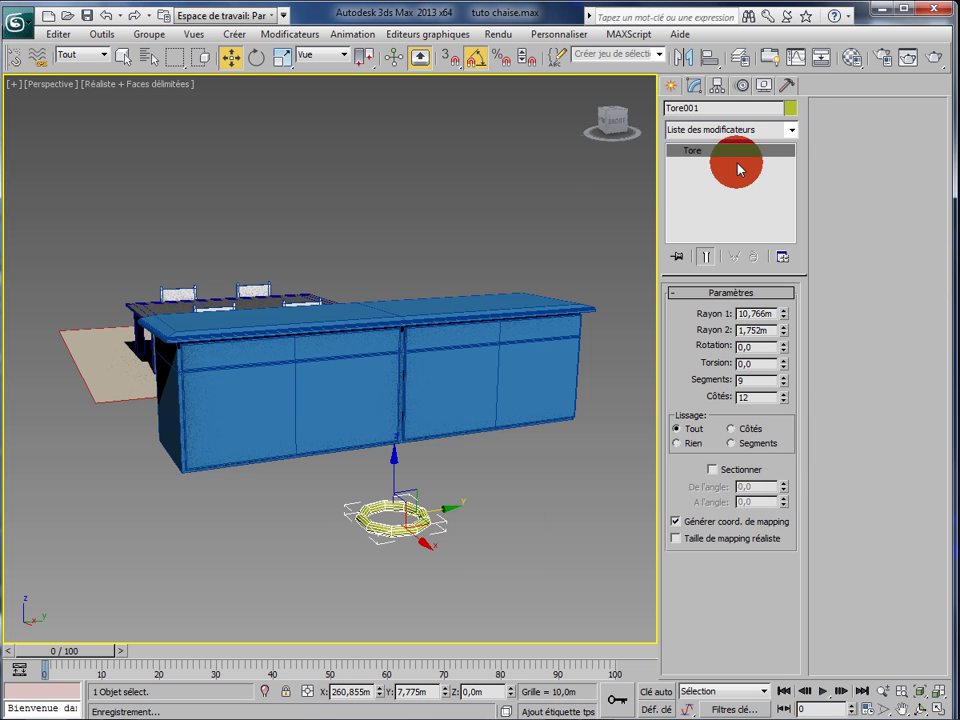
{"action": "left_click", "coordinate": [790, 108]}
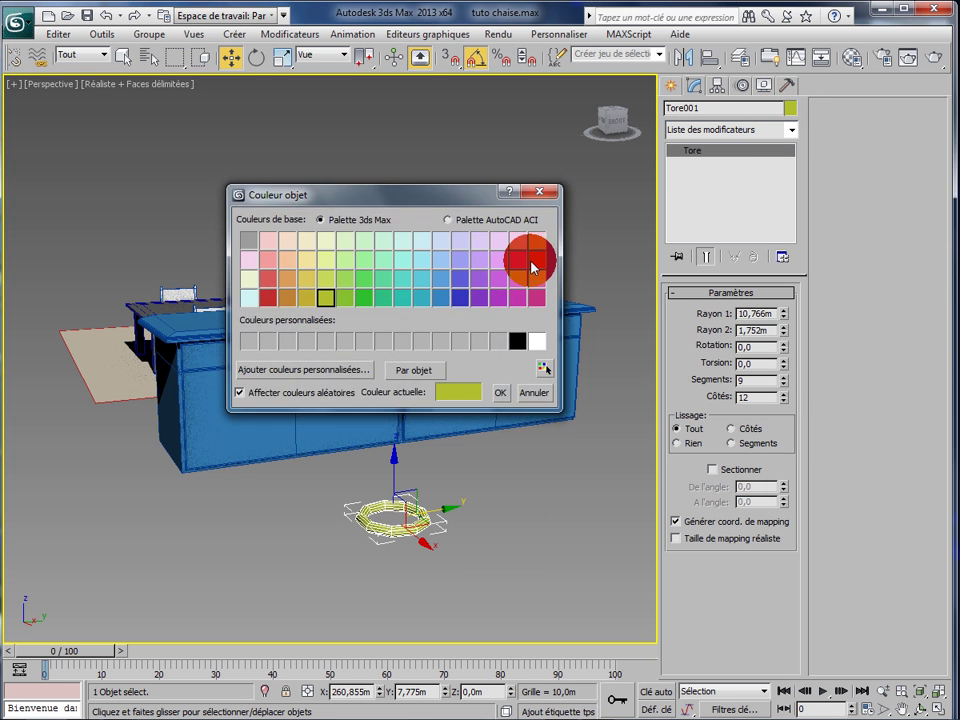
{"action": "left_click", "coordinate": [440, 298]}
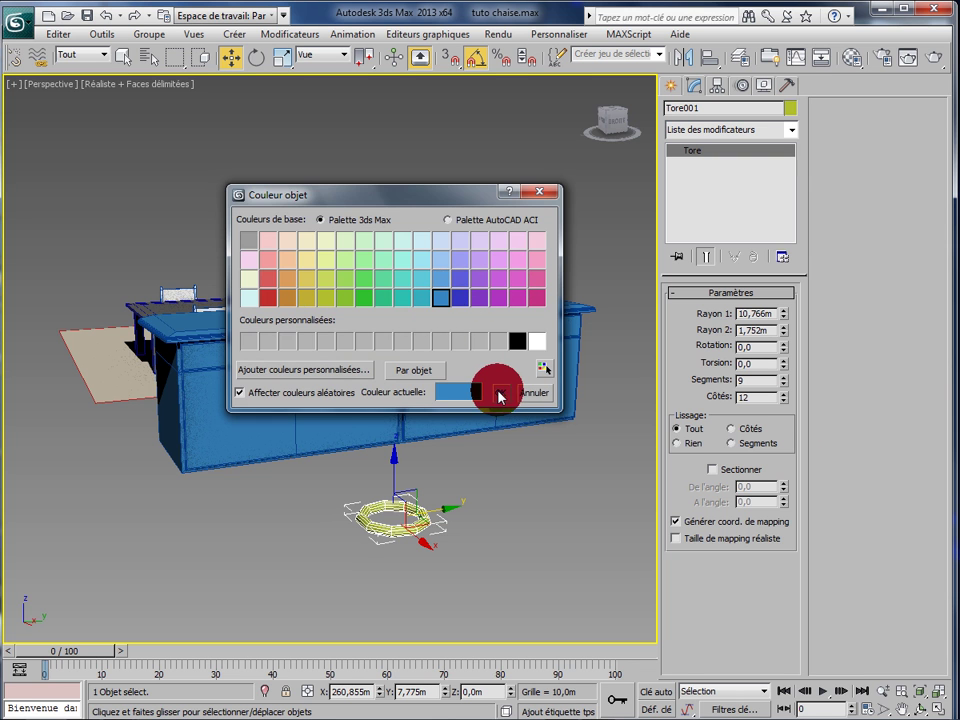
{"action": "left_click", "coordinate": [501, 394]}
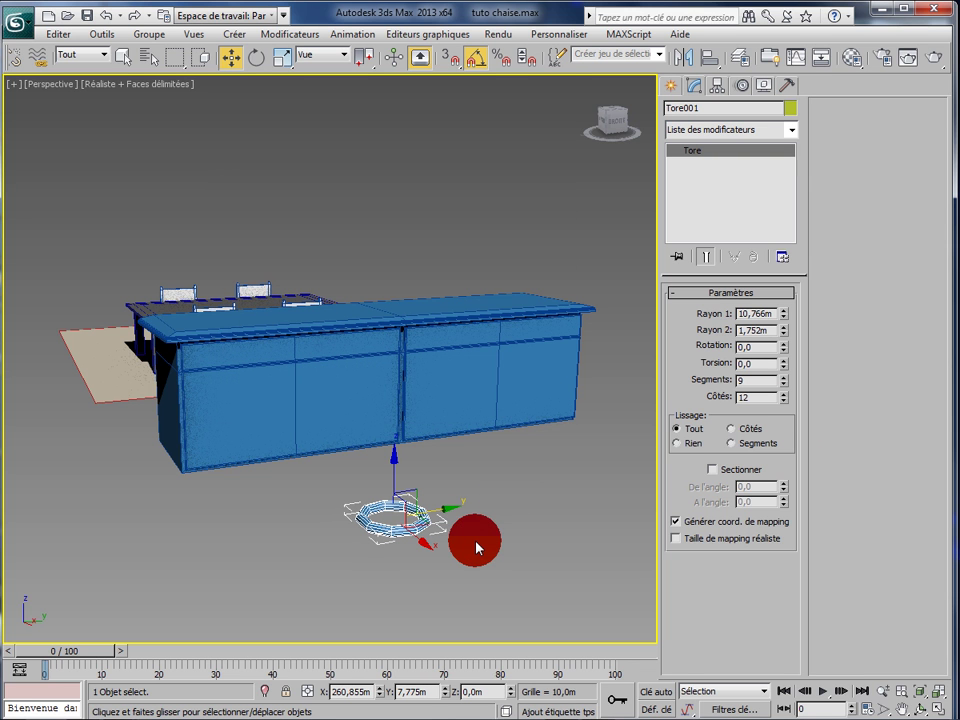
Reduce the torus's Rayon 1 to 0 m and enable its realistic mapping size option.
{"action": "middle_click_drag", "start_coordinate": [476, 548], "coordinate": [460, 590], "text": "alt"}
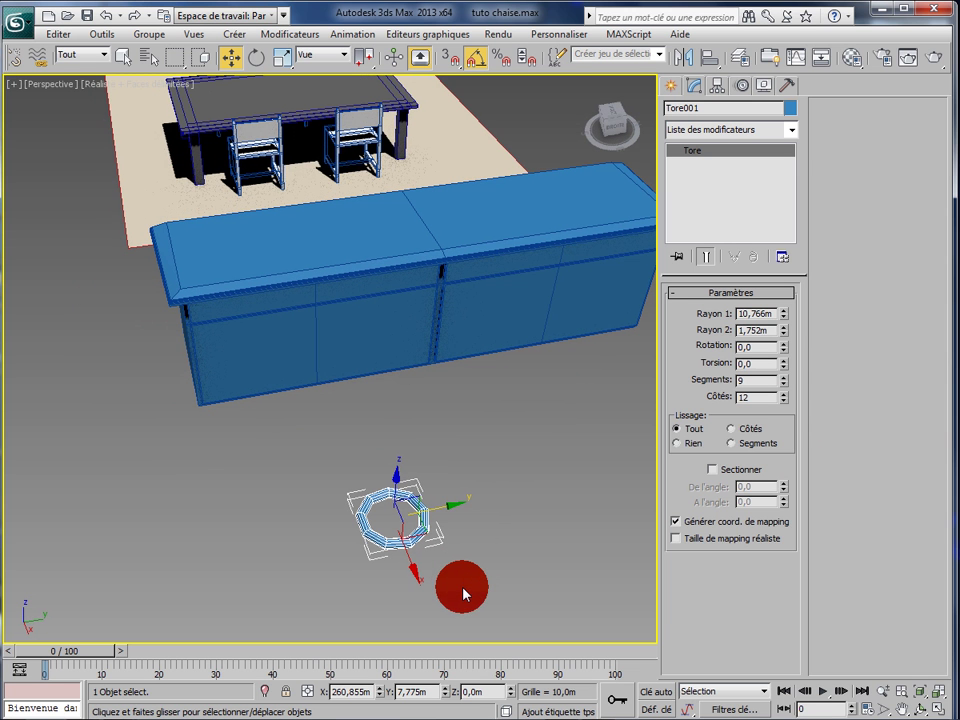
{"action": "left_click", "coordinate": [785, 319]}
{"action": "left_click_drag", "start_coordinate": [785, 319], "coordinate": [786, 330]}
{"action": "left_click", "coordinate": [710, 469]}
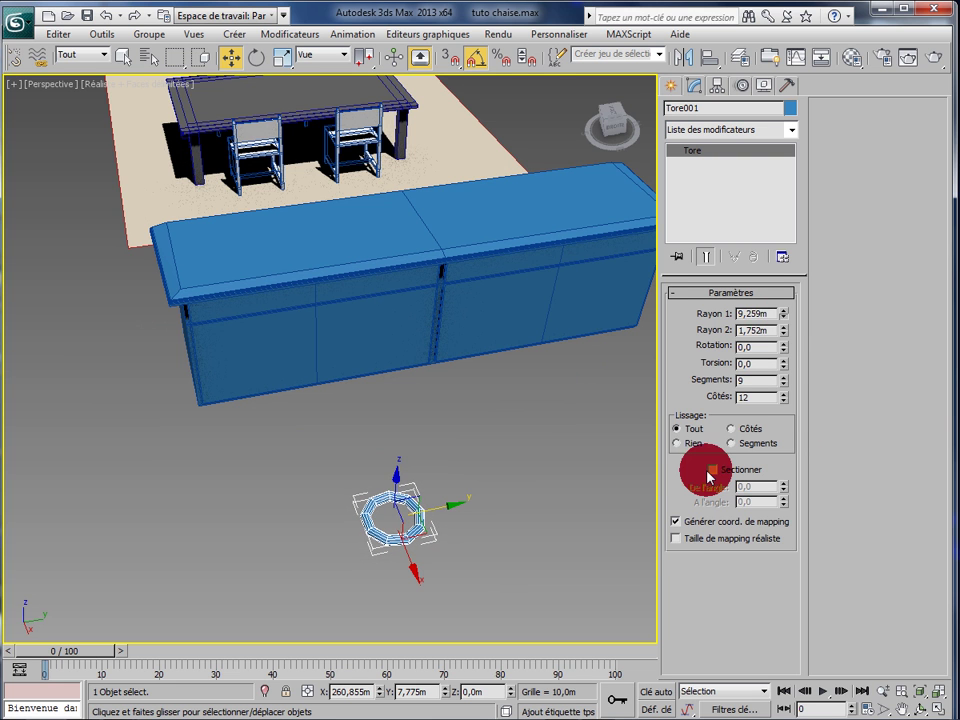
{"action": "left_click", "coordinate": [678, 539]}
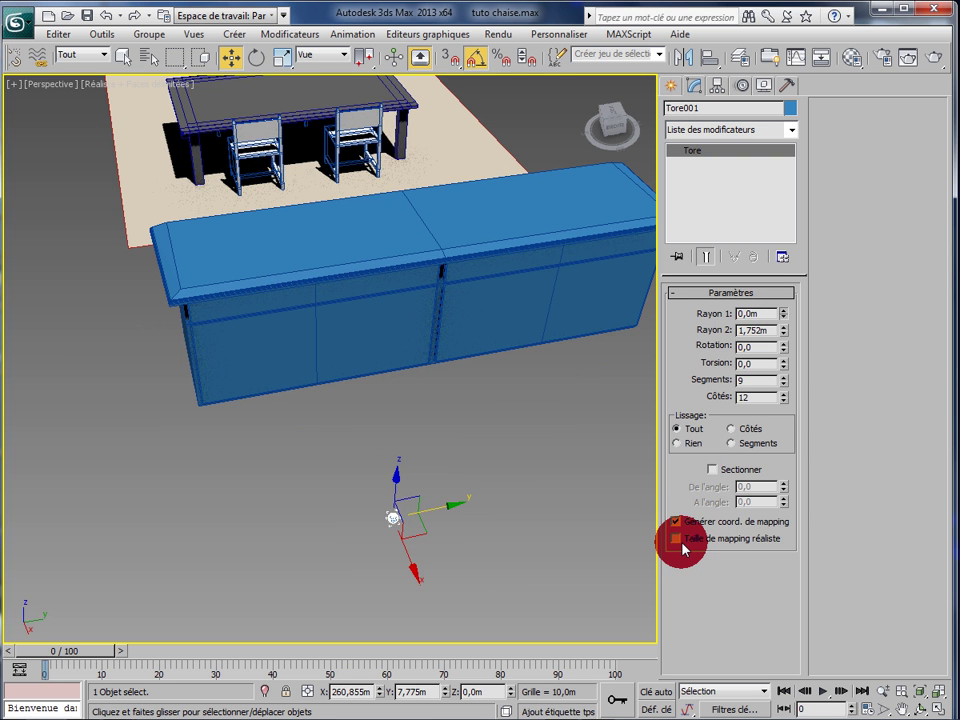
Try Rayon 1 values of 1 m and 2 m on the torus.
{"action": "left_click", "coordinate": [784, 314]}
{"action": "left_click", "coordinate": [784, 312]}
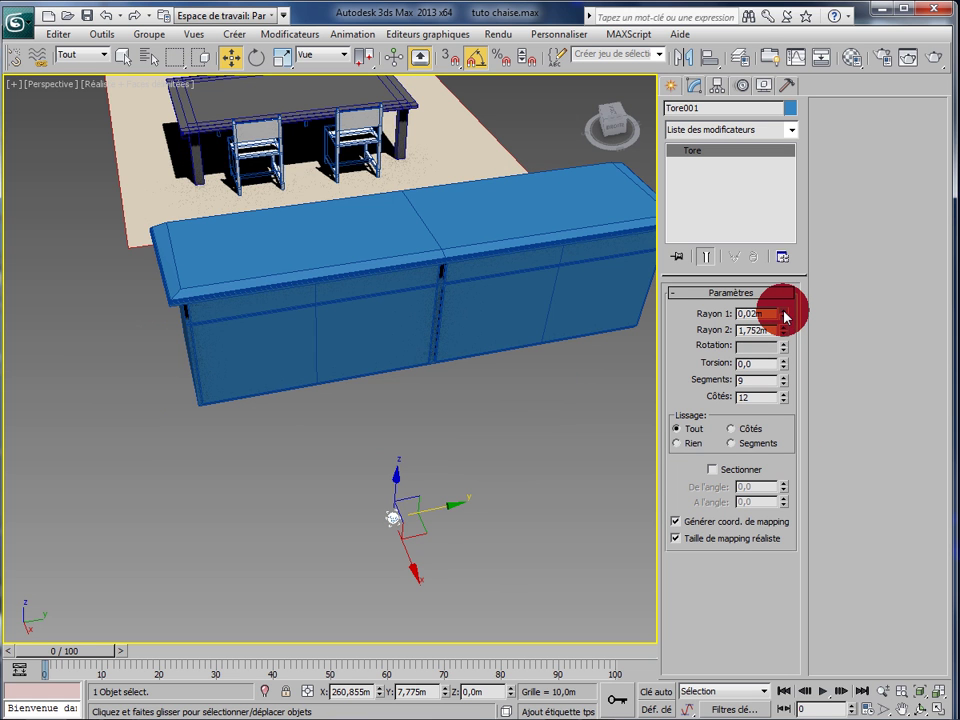
{"action": "mouse_move", "coordinate": [784, 316]}
{"action": "left_mouse_down"}
{"action": "mouse_move", "coordinate": [787, 290]}
{"action": "mouse_move", "coordinate": [786, 318]}
{"action": "left_mouse_up"}
{"action": "left_click", "coordinate": [765, 316]}
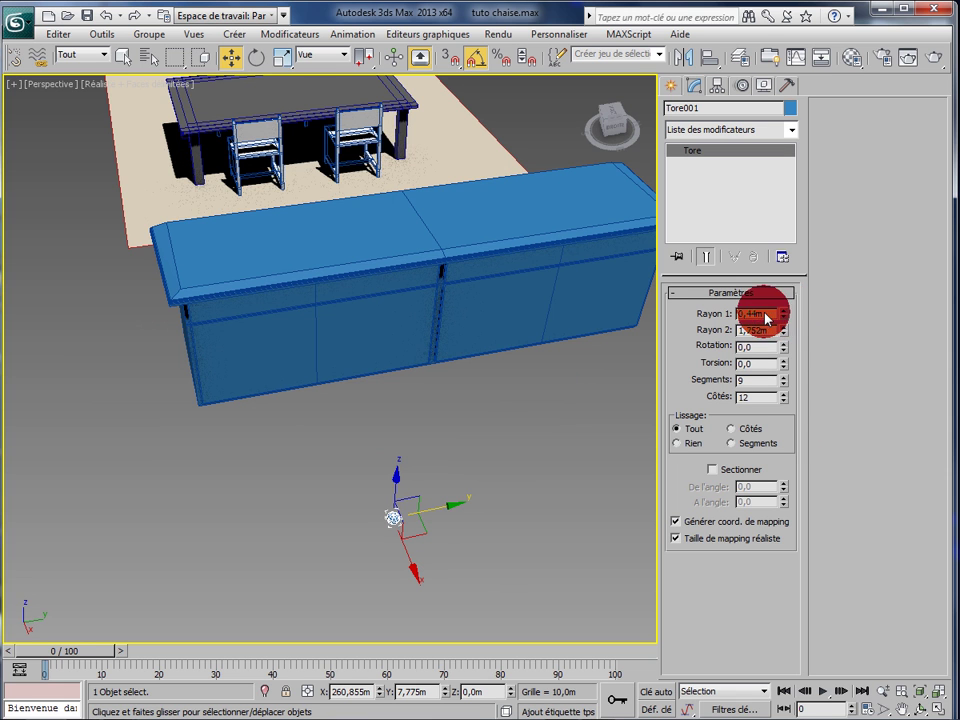
{"action": "type", "text": "1"}
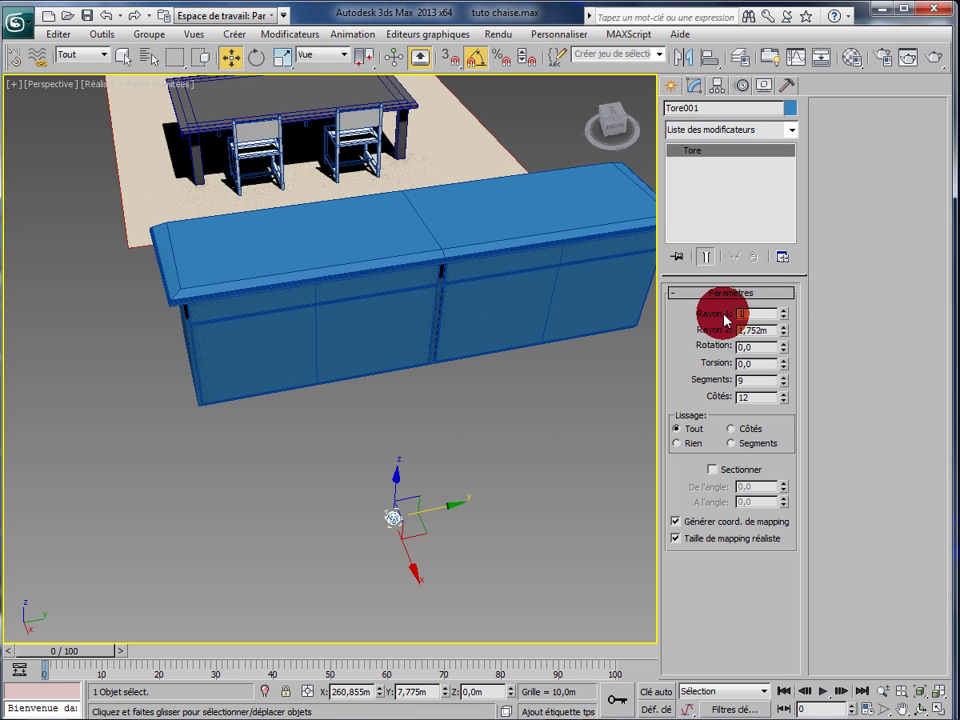
{"action": "left_click", "coordinate": [765, 330]}
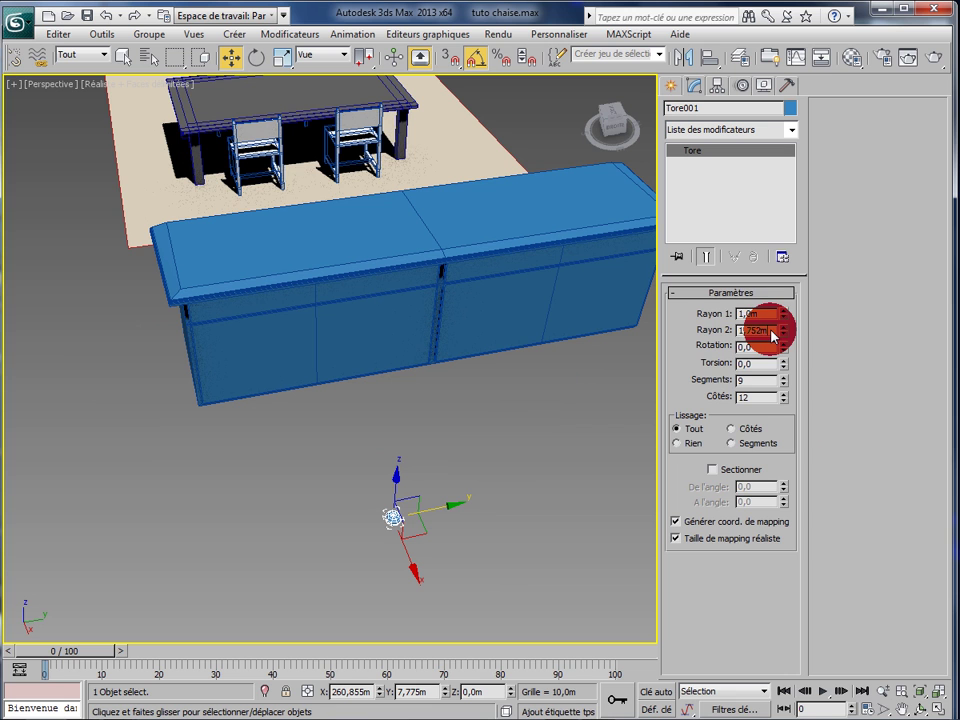
{"action": "left_click", "coordinate": [765, 314]}
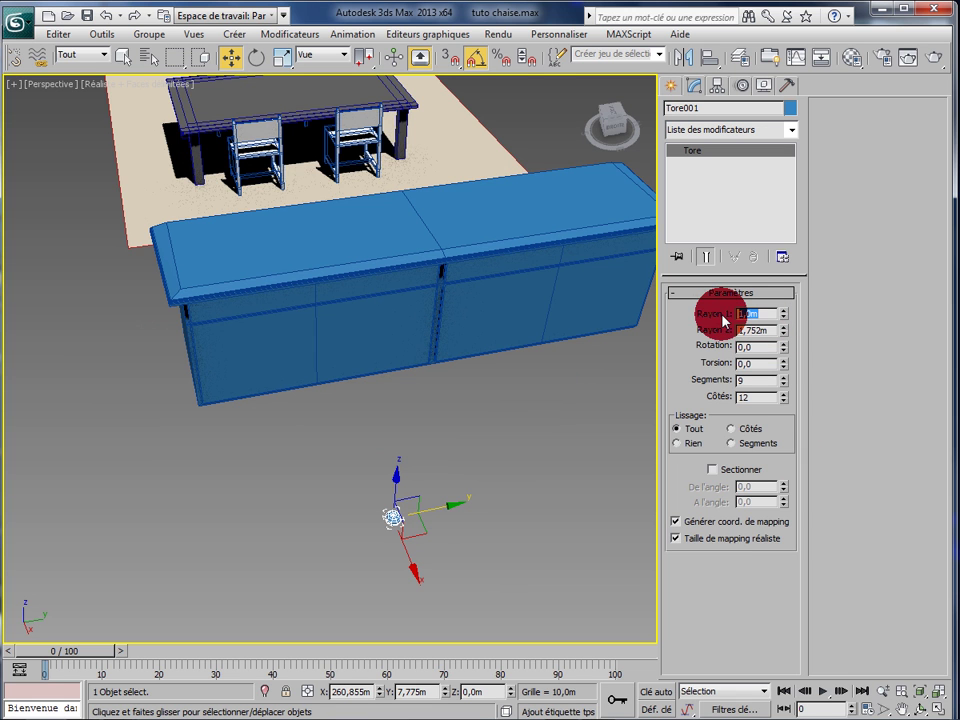
{"action": "type", "text": "2"}
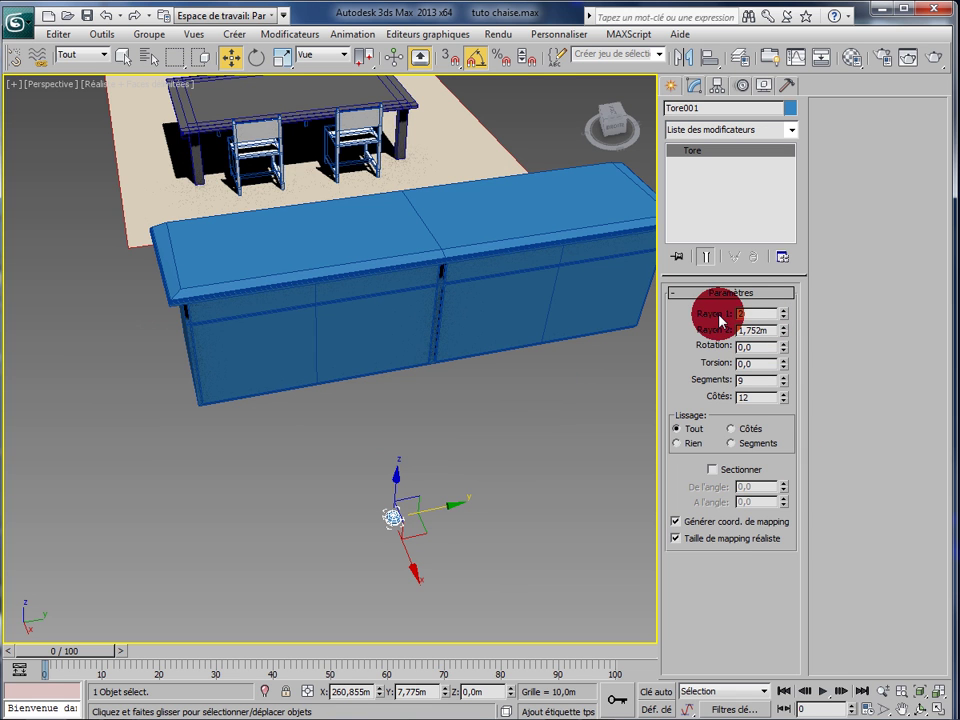
{"action": "left_click", "coordinate": [768, 330]}
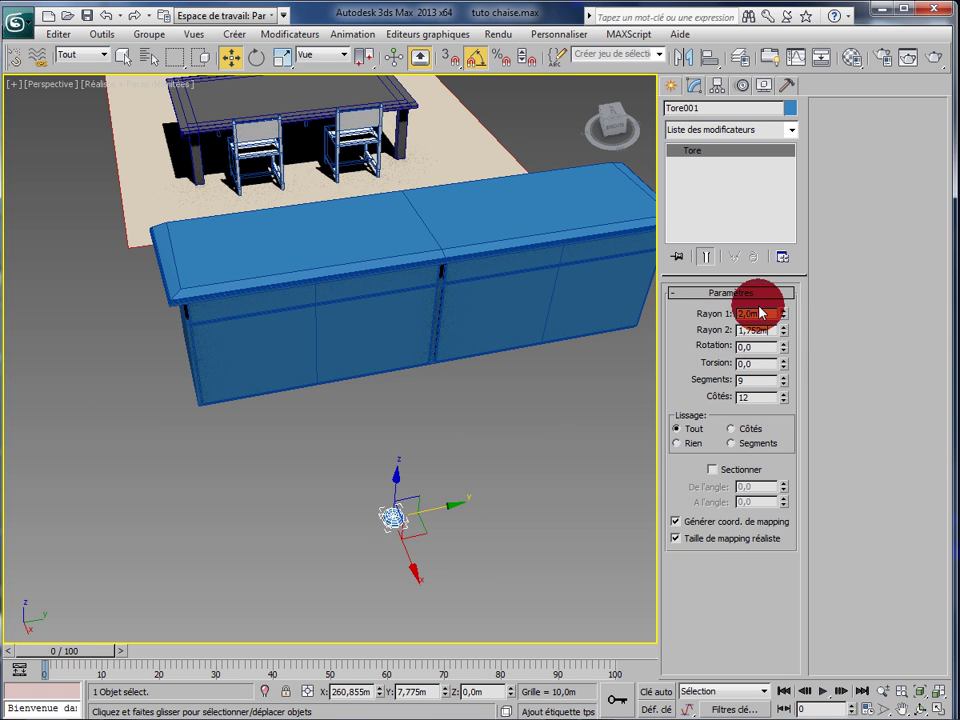
Set the torus's Rayon 1 to 3 m.
{"action": "left_click", "coordinate": [734, 316]}
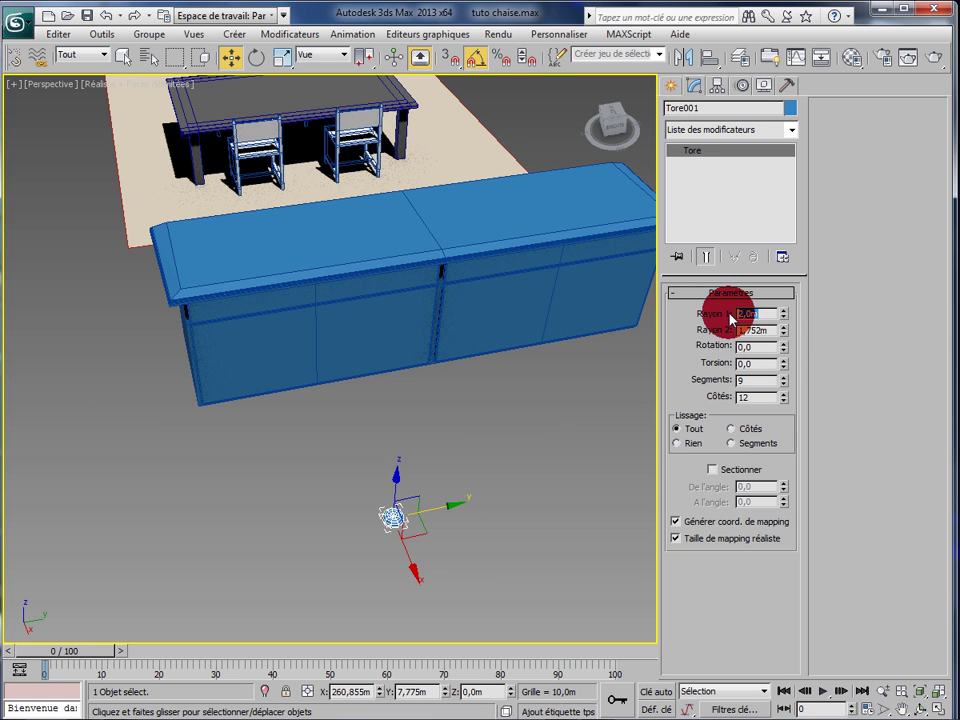
{"action": "type", "text": "3"}
{"action": "left_click", "coordinate": [768, 330]}
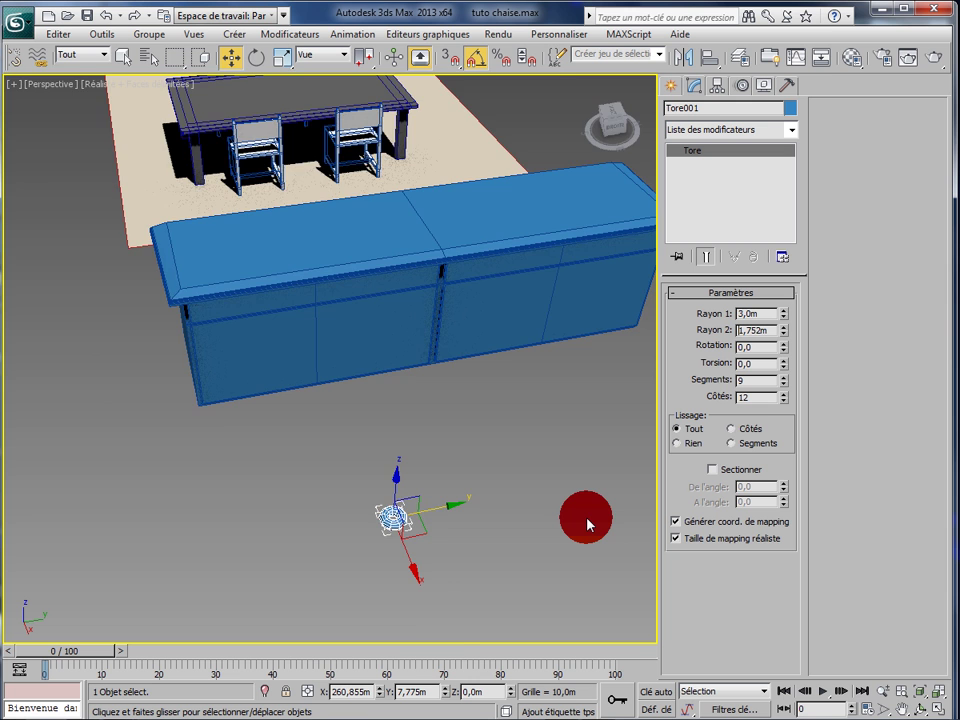
Reduce the torus's Rayon 2 to about 1.23 m and its segments to 8.
{"action": "scroll", "coordinate": [588, 524], "scroll_direction": "up", "scroll_amount": 10}
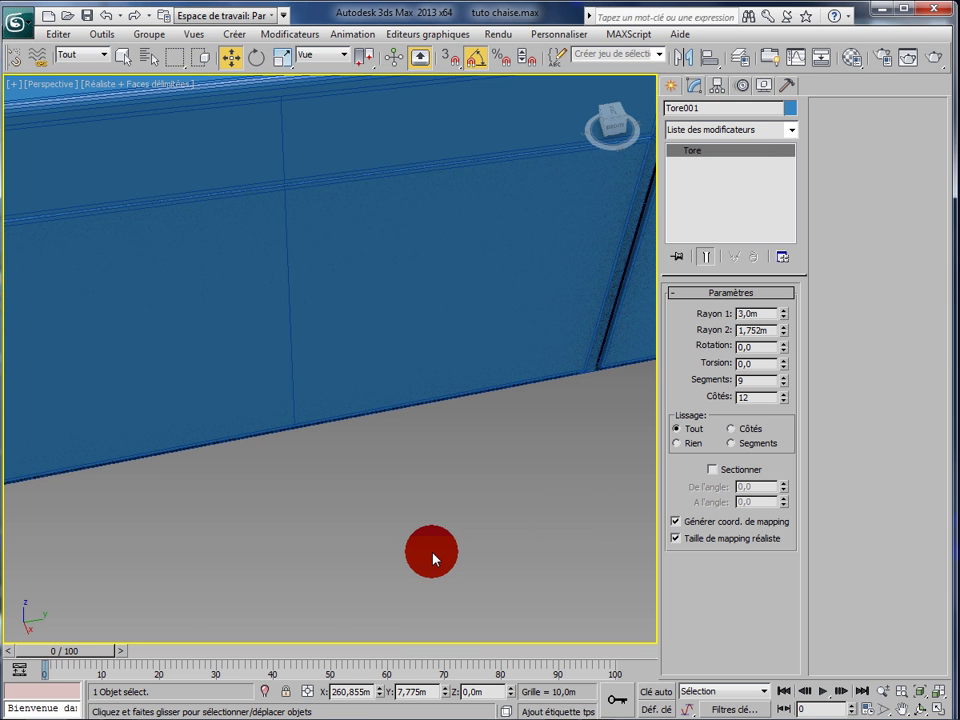
{"action": "scroll", "coordinate": [433, 559], "scroll_direction": "down", "scroll_amount": 5}
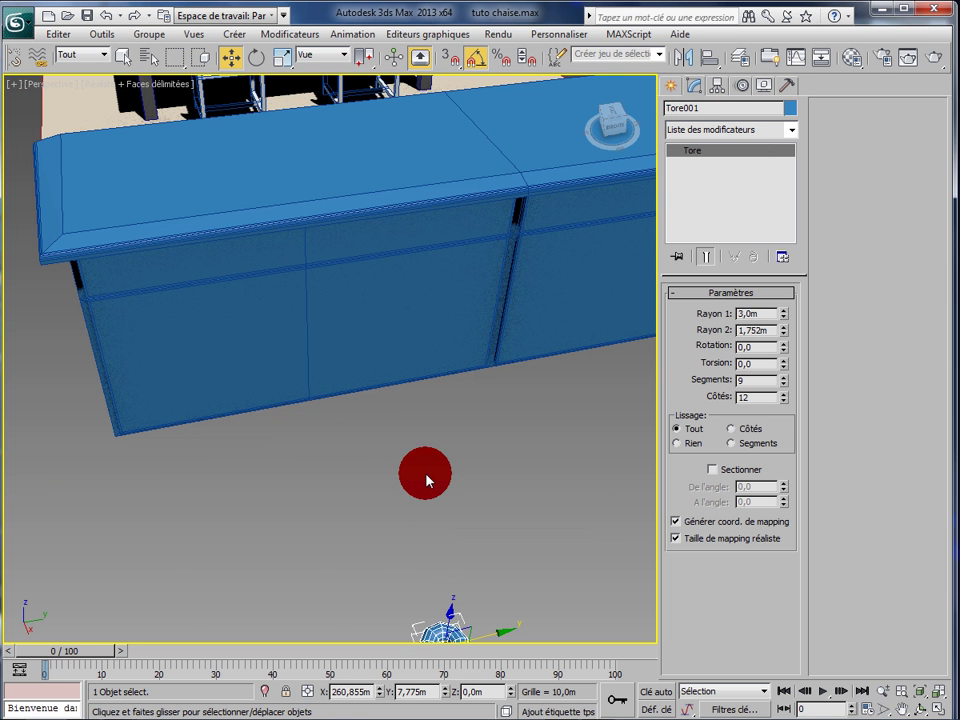
{"action": "middle_click_drag", "start_coordinate": [426, 481], "coordinate": [467, 501], "text": "alt"}
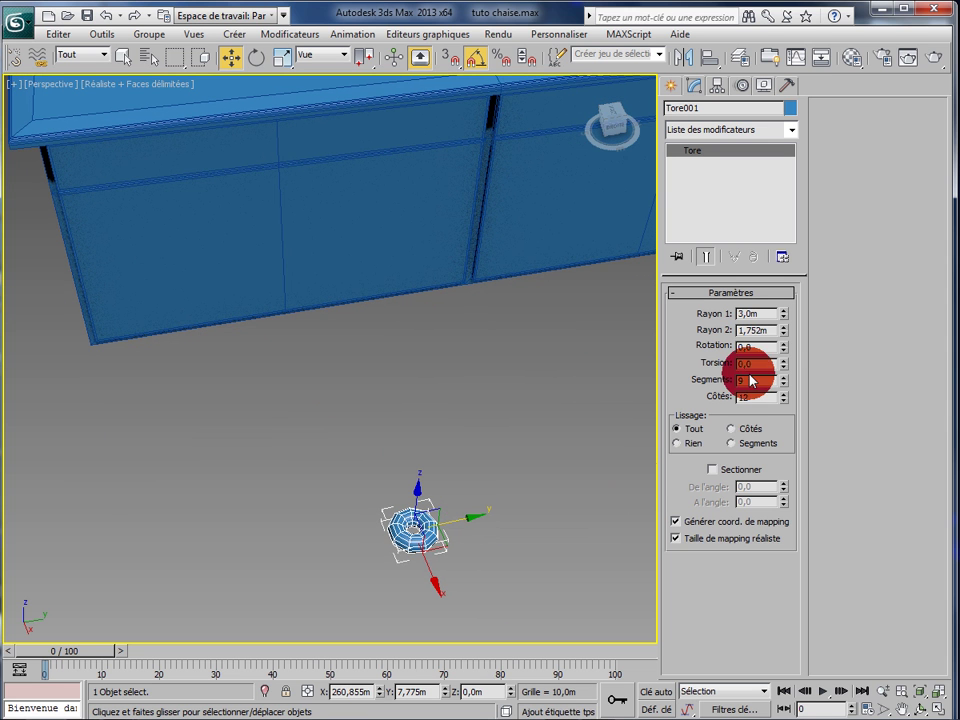
{"action": "left_click_drag", "start_coordinate": [782, 341], "coordinate": [785, 341]}
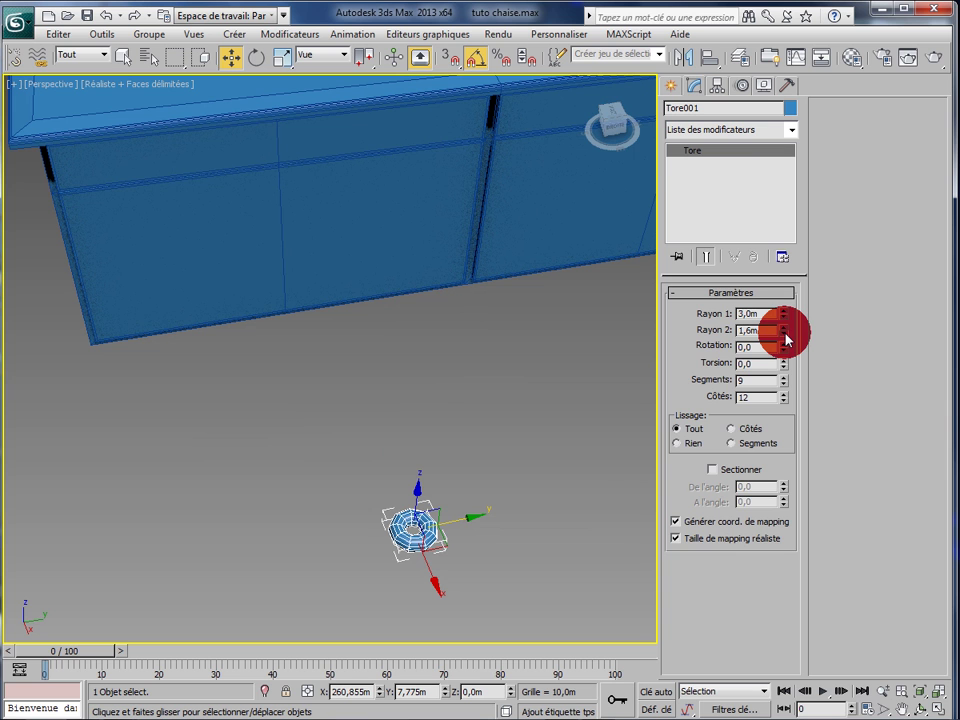
{"action": "mouse_move", "coordinate": [786, 339]}
{"action": "left_mouse_down"}
{"action": "mouse_move", "coordinate": [757, 340]}
{"action": "mouse_move", "coordinate": [765, 328]}
{"action": "mouse_move", "coordinate": [748, 356]}
{"action": "mouse_move", "coordinate": [761, 336]}
{"action": "mouse_move", "coordinate": [785, 341]}
{"action": "left_mouse_up"}
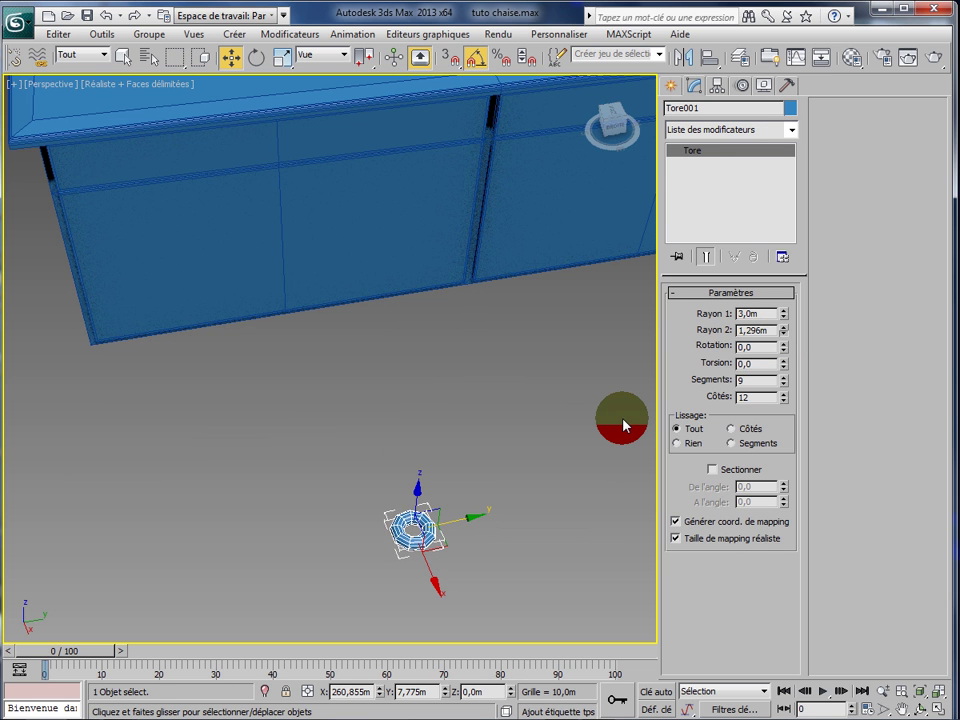
{"action": "left_click_drag", "start_coordinate": [623, 425], "coordinate": [623, 425]}
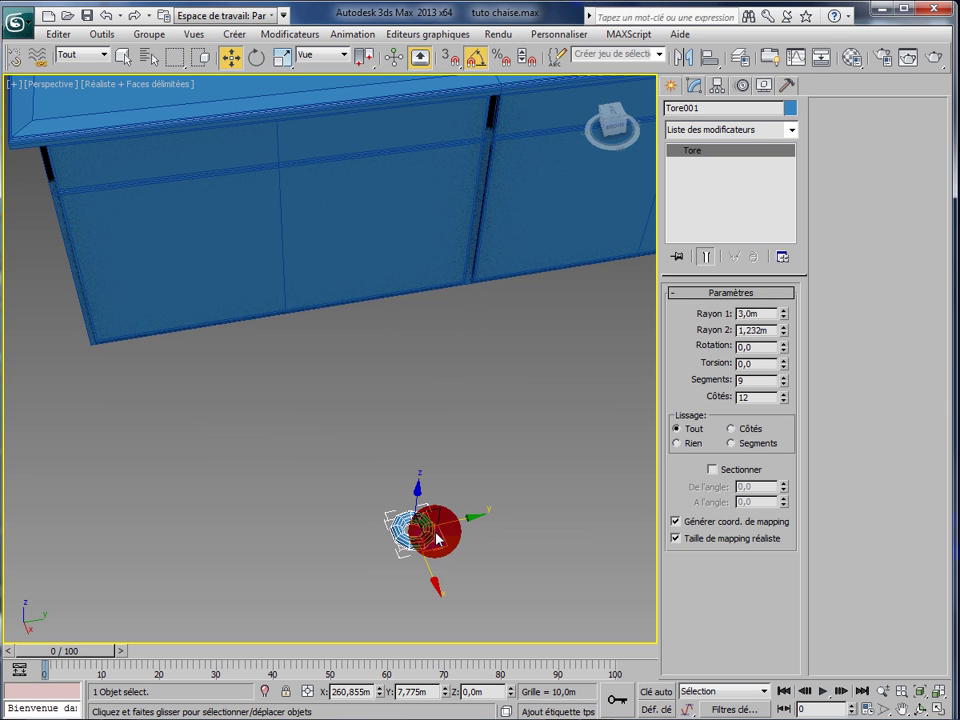
{"action": "left_click", "coordinate": [784, 384]}
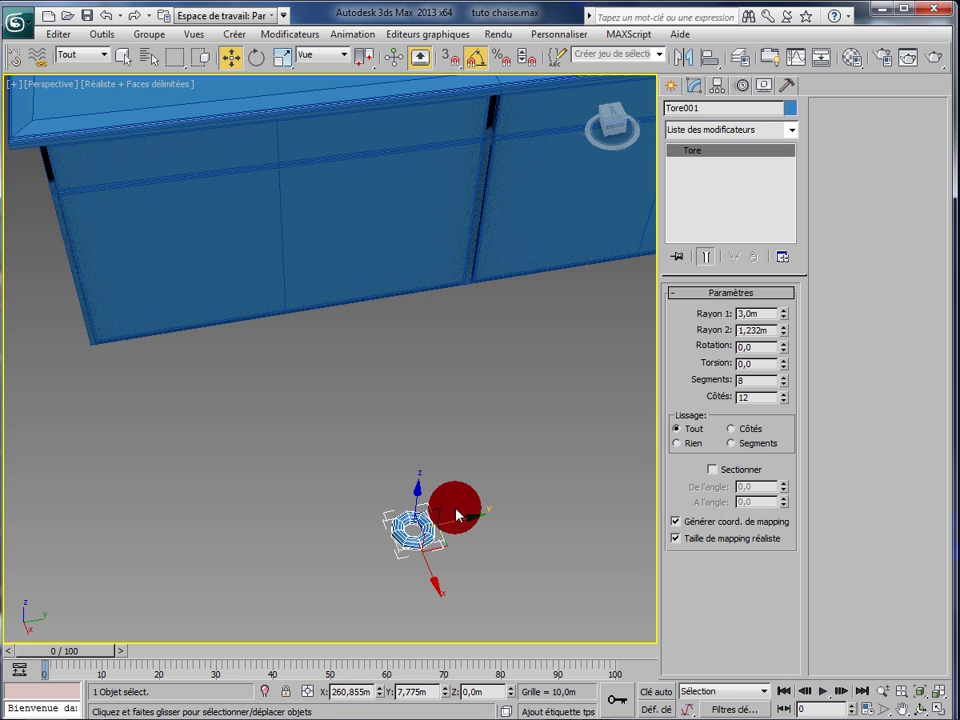
Convert the torus on the ground in front of the cabinet to an editable mesh.
{"action": "left_click", "coordinate": [135, 60]}
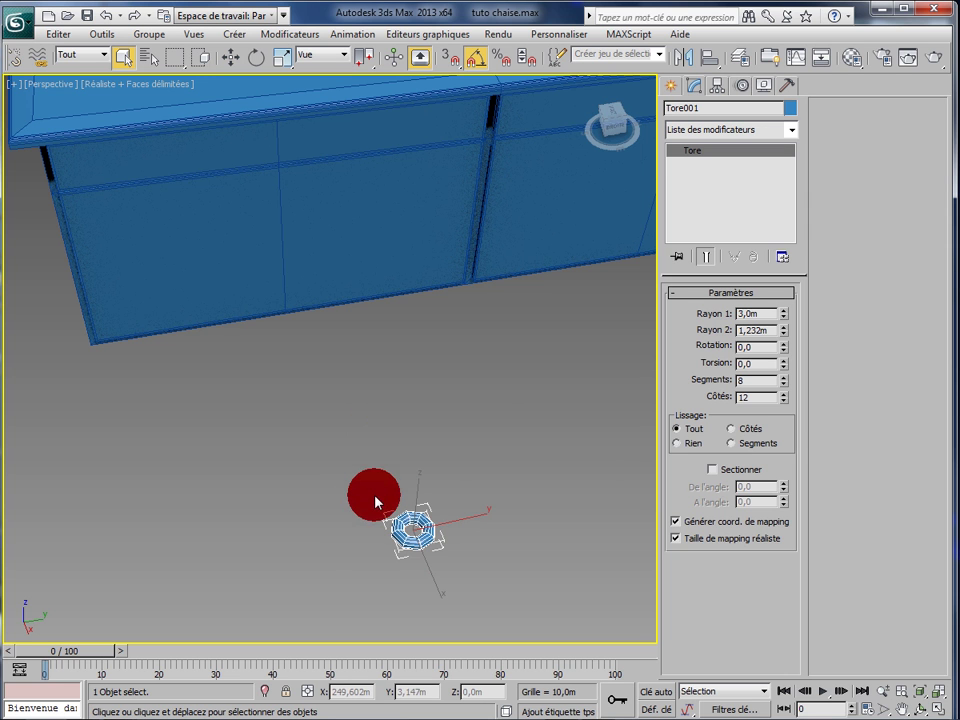
{"action": "left_click_drag", "start_coordinate": [434, 516], "coordinate": [471, 522]}
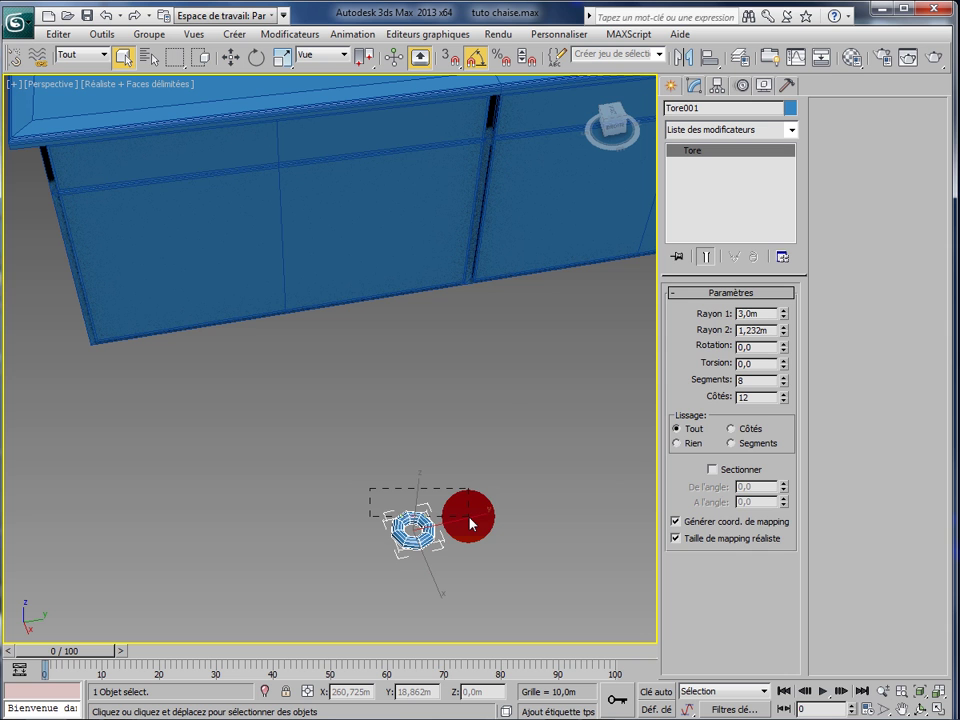
{"action": "left_click_drag", "start_coordinate": [471, 522], "coordinate": [525, 546]}
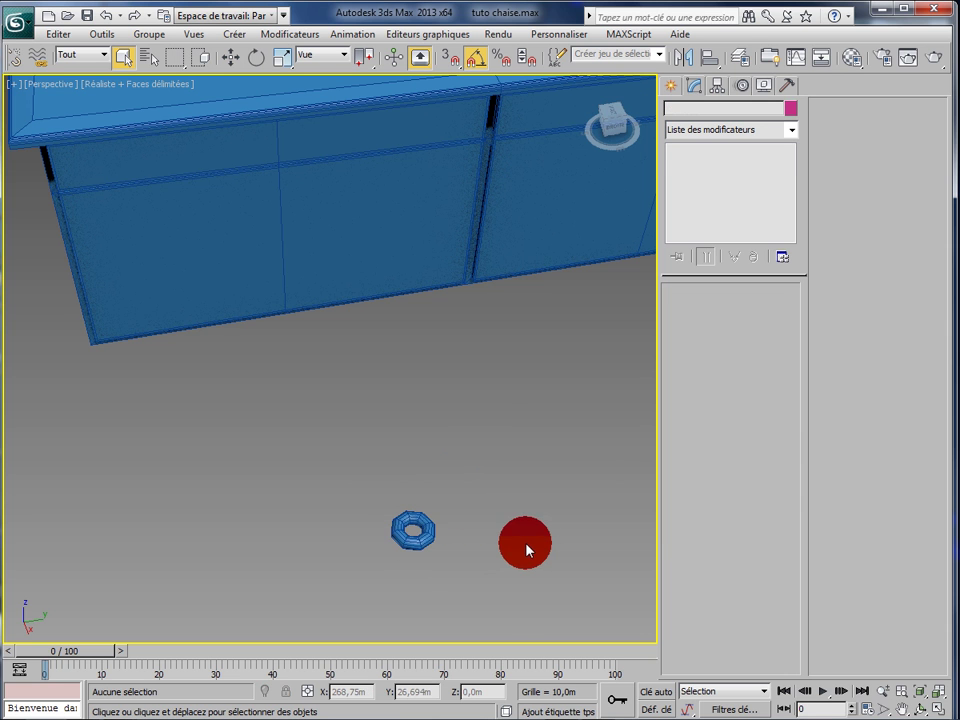
{"action": "middle_click_drag", "start_coordinate": [518, 555], "coordinate": [505, 562], "text": "alt"}
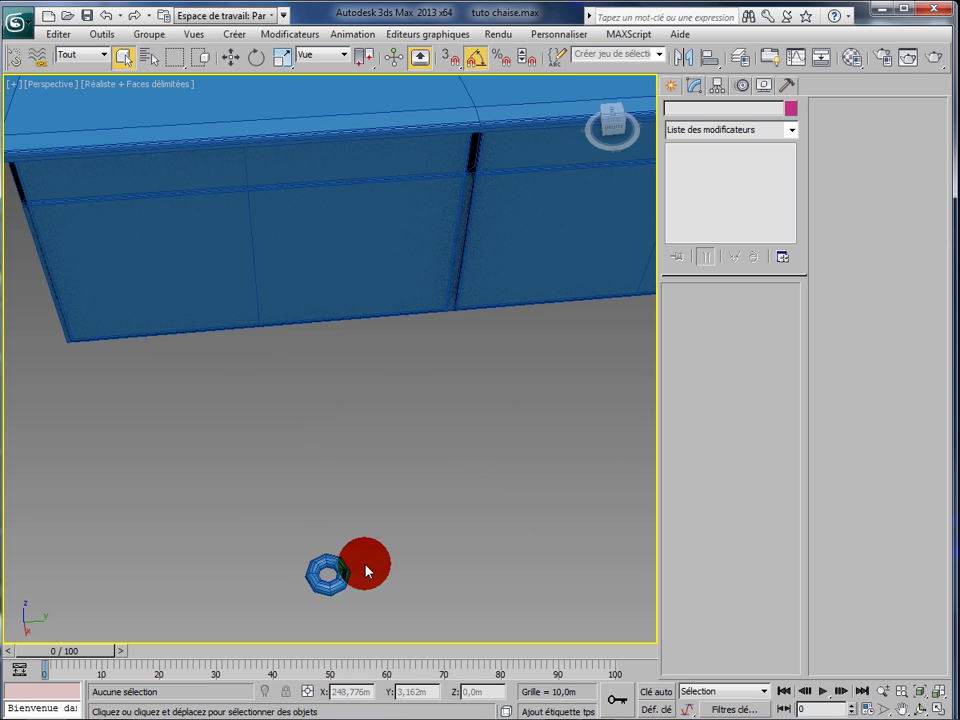
{"action": "mouse_move", "coordinate": [366, 571]}
{"action": "left_mouse_down"}
{"action": "mouse_move", "coordinate": [379, 572]}
{"action": "mouse_move", "coordinate": [360, 566]}
{"action": "left_mouse_up"}
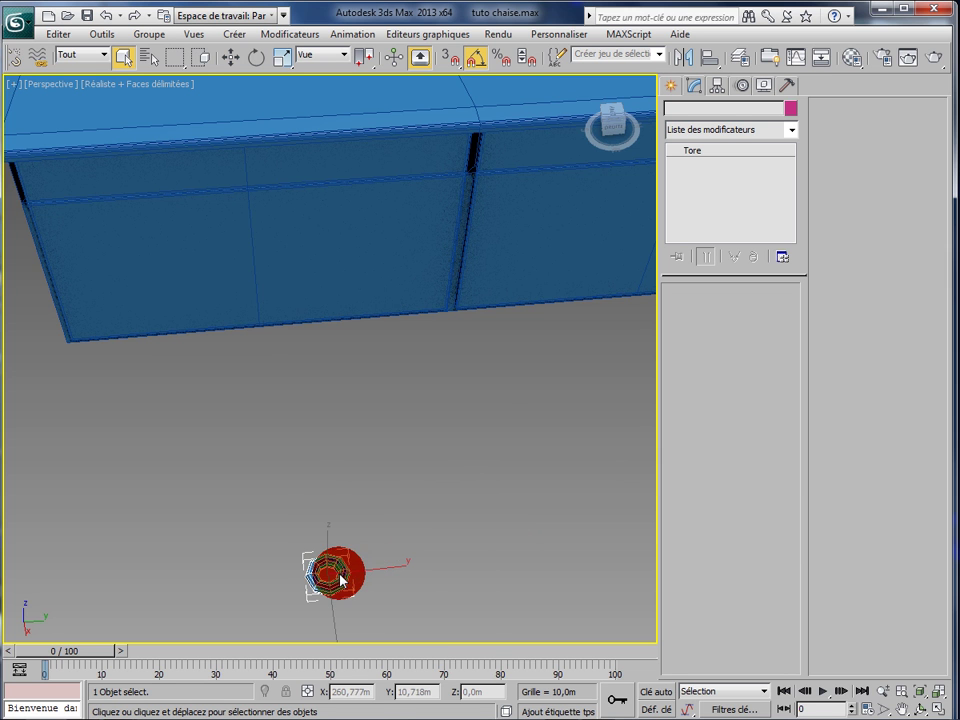
{"action": "right_click_drag", "start_coordinate": [340, 568], "coordinate": [566, 689]}
{"action": "left_click_drag", "start_coordinate": [372, 580], "coordinate": [340, 570]}
{"action": "right_click_drag", "start_coordinate": [340, 570], "coordinate": [522, 709]}
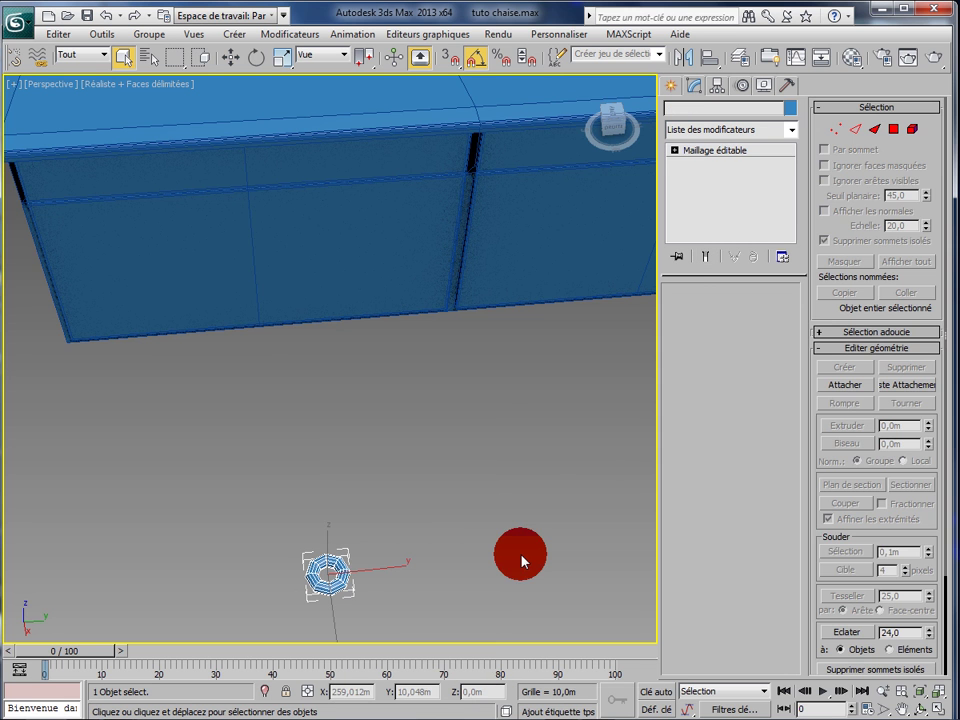
Delete the polygons of the ring's half nearest the cabinet, leaving an open half-ring, and leave polygon editing.
{"action": "left_click", "coordinate": [845, 155]}
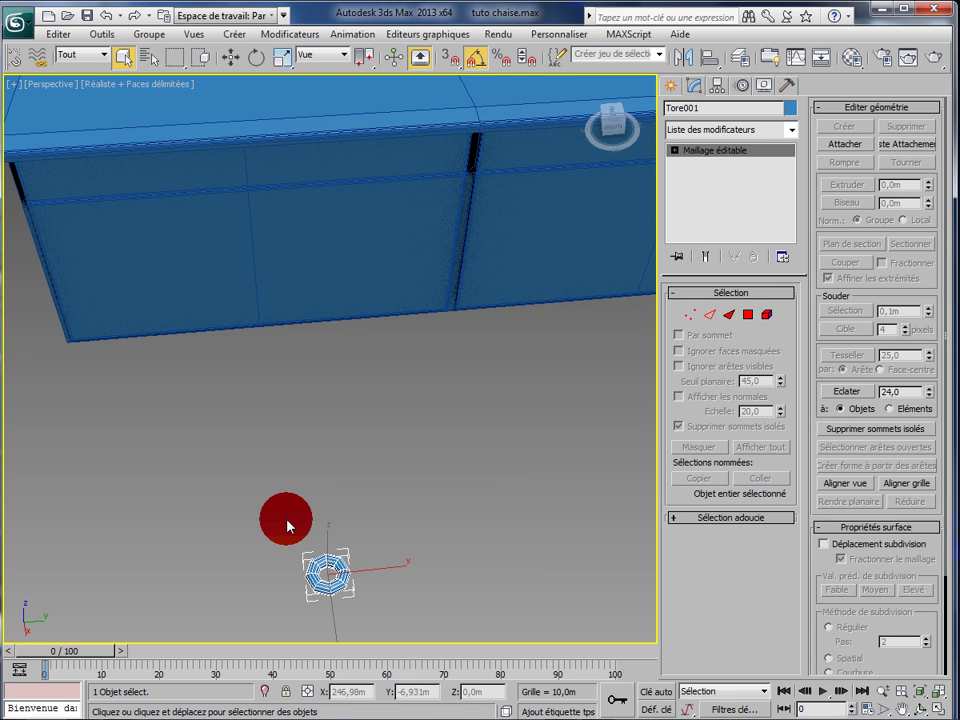
{"action": "mouse_move", "coordinate": [287, 521]}
{"action": "left_mouse_down"}
{"action": "mouse_move", "coordinate": [294, 547]}
{"action": "mouse_move", "coordinate": [369, 568]}
{"action": "mouse_move", "coordinate": [402, 562]}
{"action": "mouse_move", "coordinate": [402, 574]}
{"action": "left_mouse_up"}
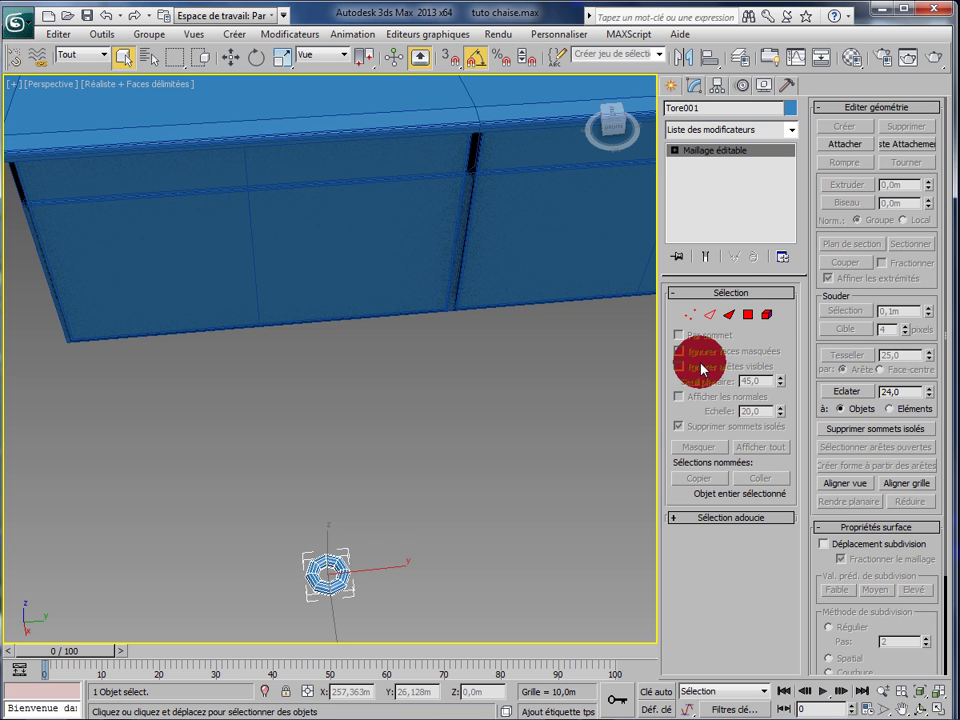
{"action": "left_click", "coordinate": [748, 315]}
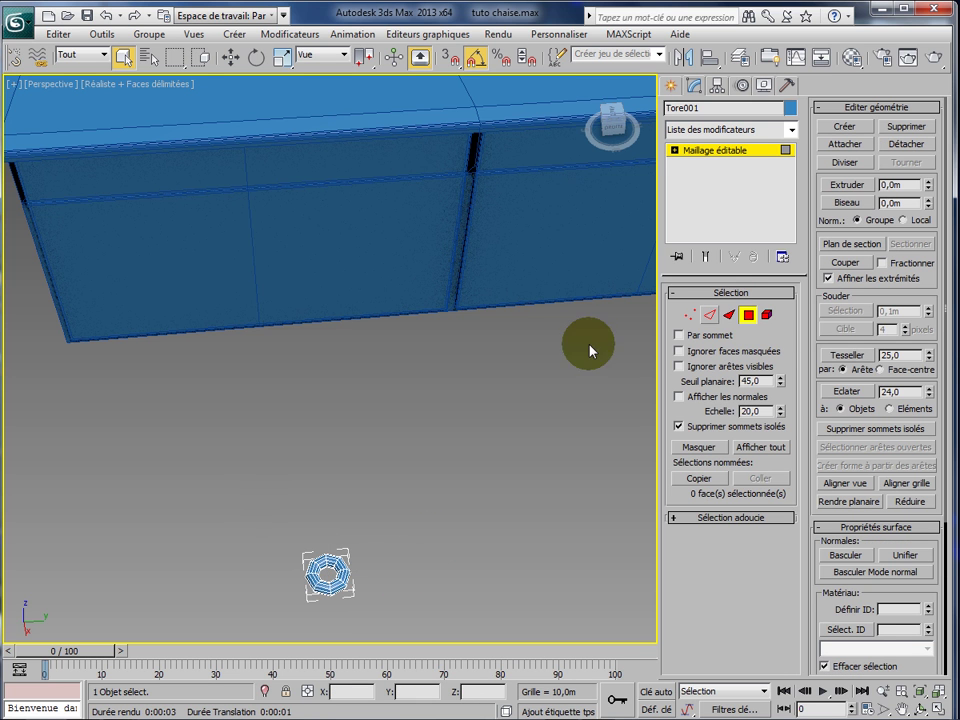
{"action": "left_click_drag", "start_coordinate": [274, 506], "coordinate": [362, 572]}
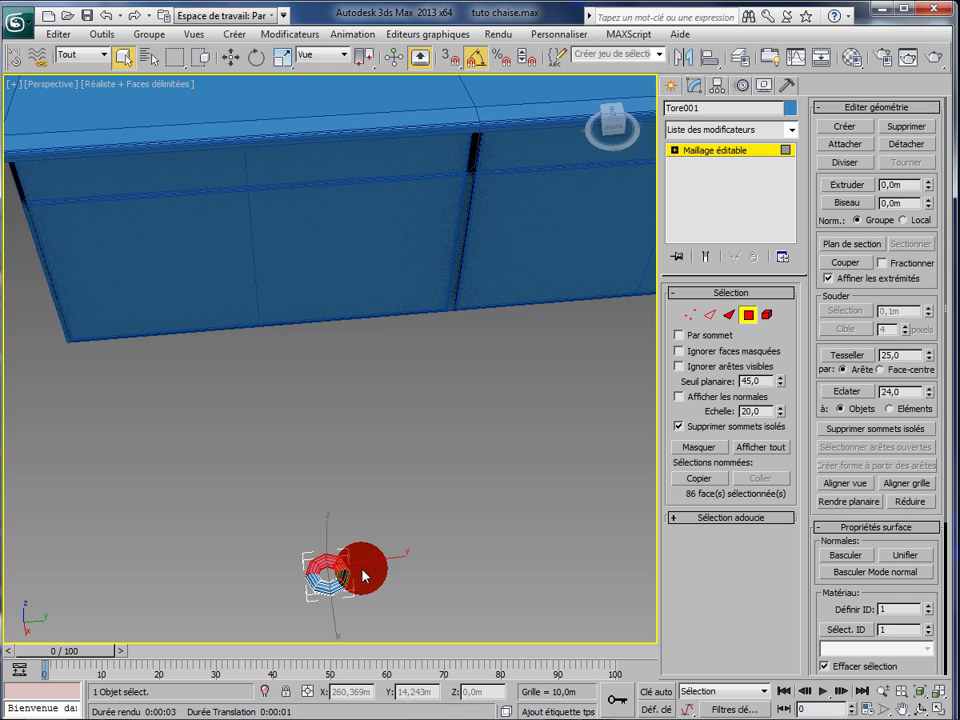
{"action": "key", "text": "Delete"}
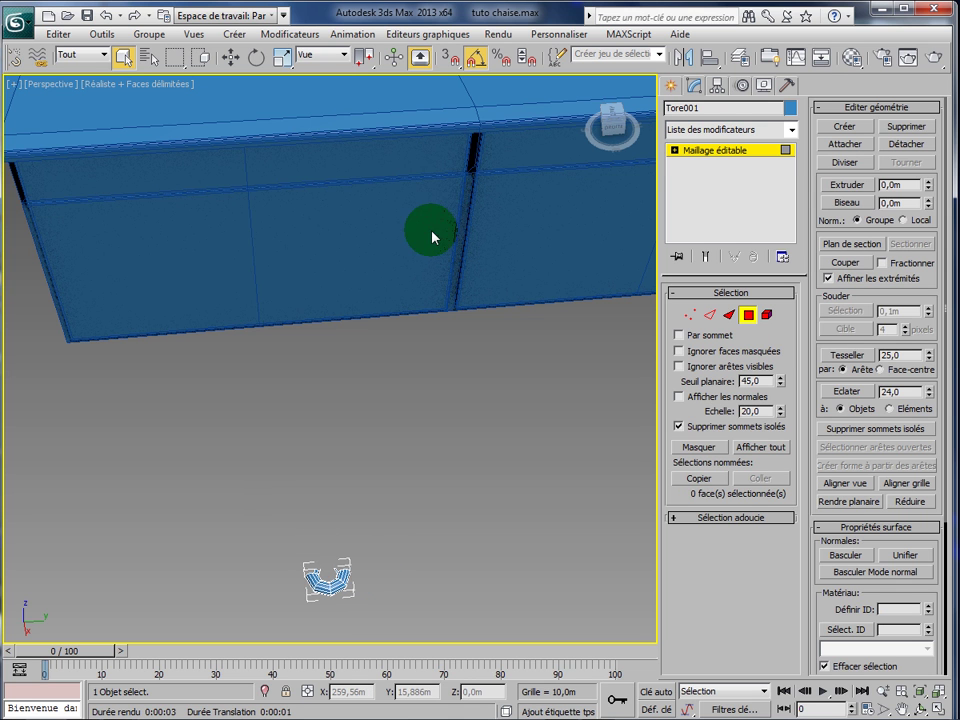
{"action": "left_click", "coordinate": [700, 158]}
{"action": "left_click", "coordinate": [700, 152]}
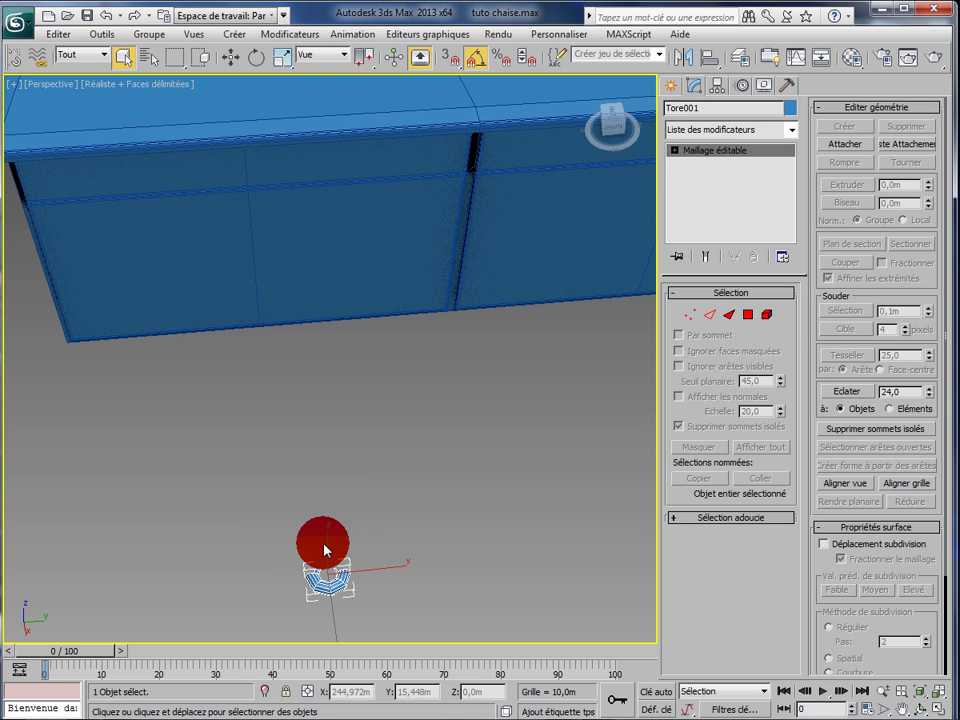
Move the half-ring up to Z about 65.54 m and along X to about 221.44 m, toward the cabinet's upper drawer front.
{"action": "left_click", "coordinate": [231, 56]}
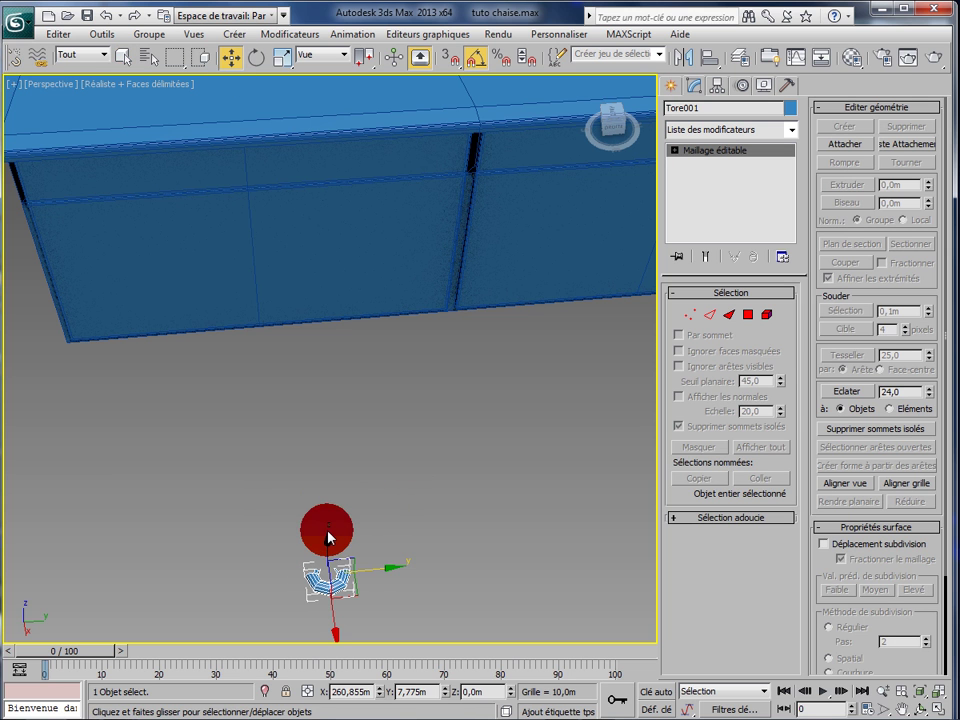
{"action": "left_click_drag", "start_coordinate": [330, 527], "coordinate": [326, 281]}
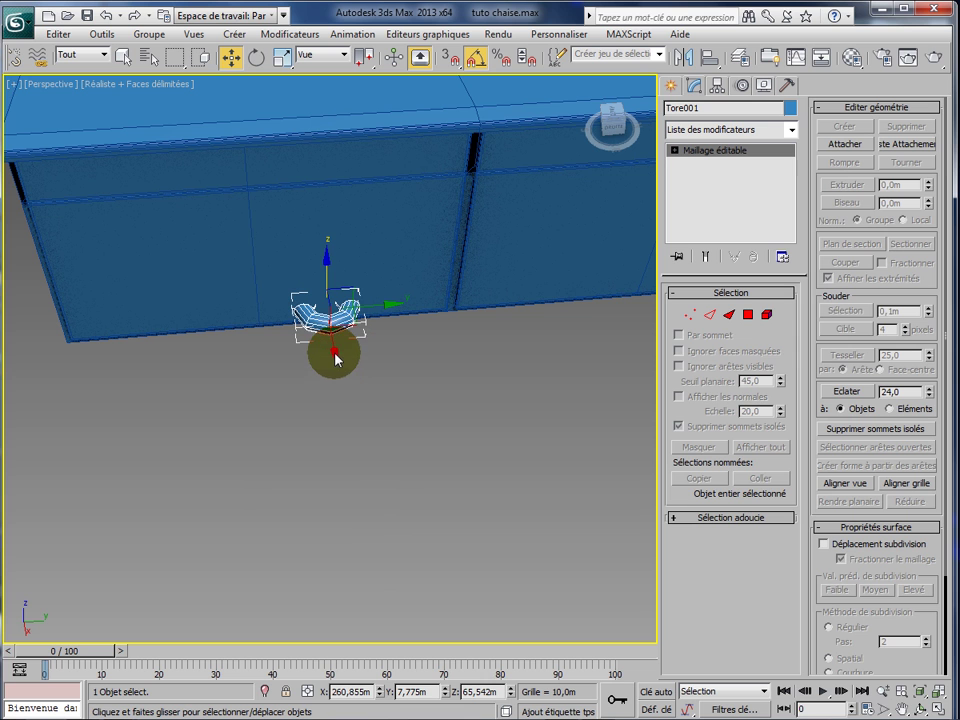
{"action": "left_click_drag", "start_coordinate": [334, 344], "coordinate": [321, 200]}
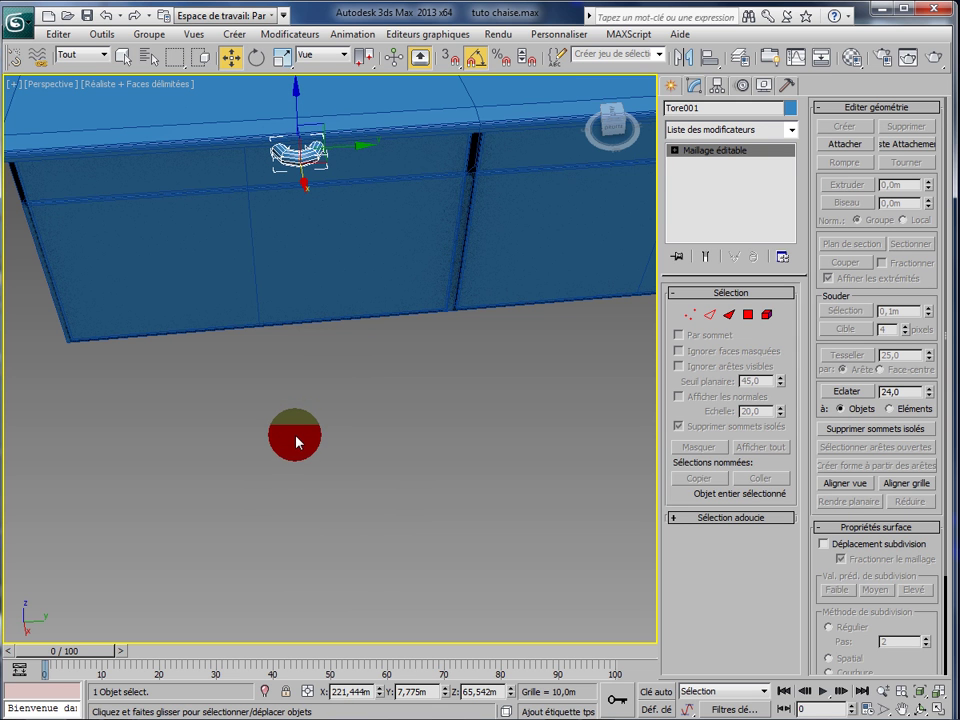
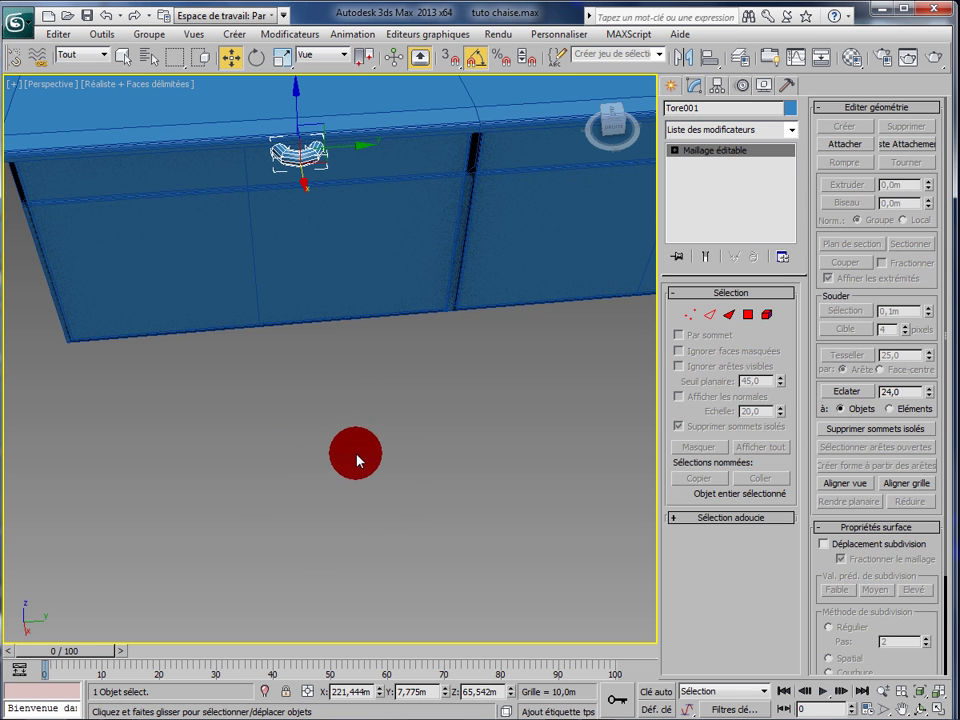
In the top view, move the half-ring handle along X to about 191.32 m, against the cabinet front.
{"action": "left_click", "coordinate": [388, 435]}
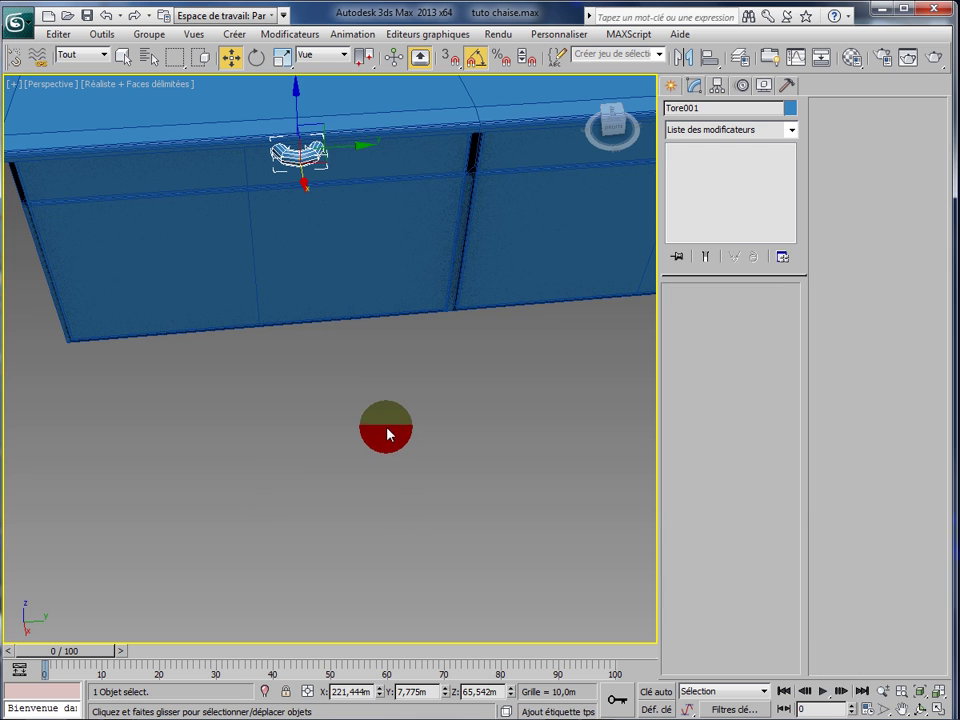
{"action": "left_click", "coordinate": [691, 194]}
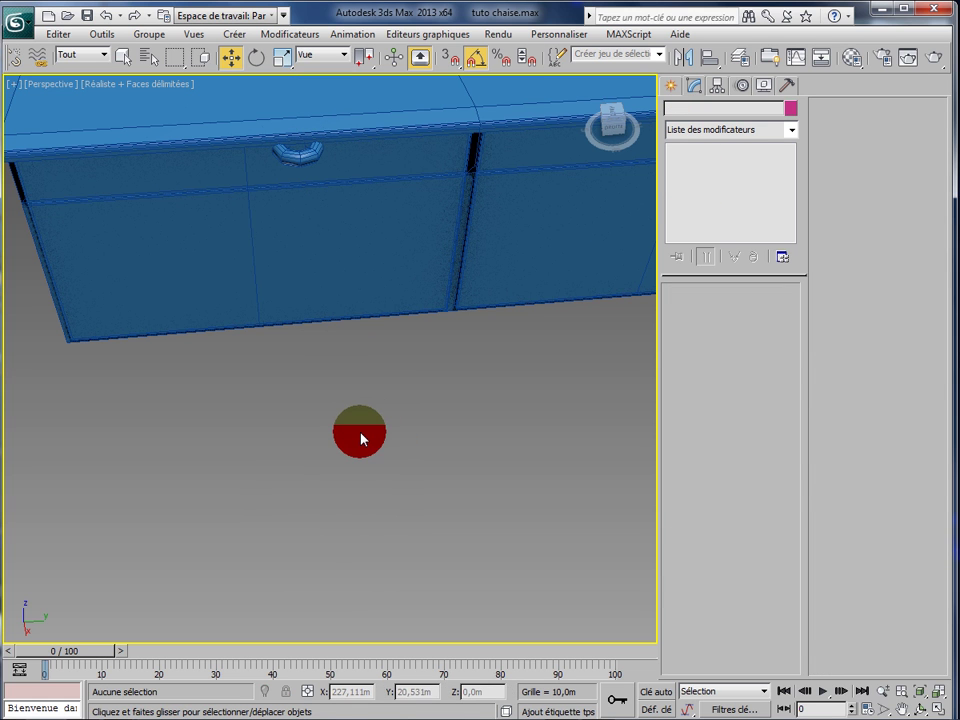
{"action": "key", "text": "alt+w"}
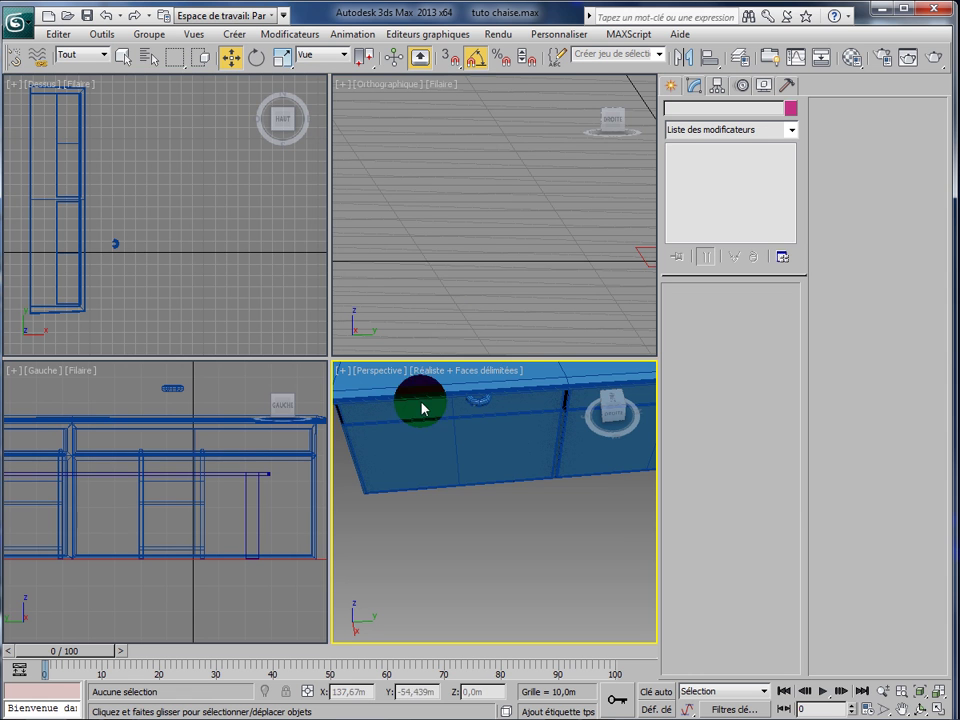
{"action": "left_click", "coordinate": [169, 297]}
{"action": "key", "text": "alt+w"}
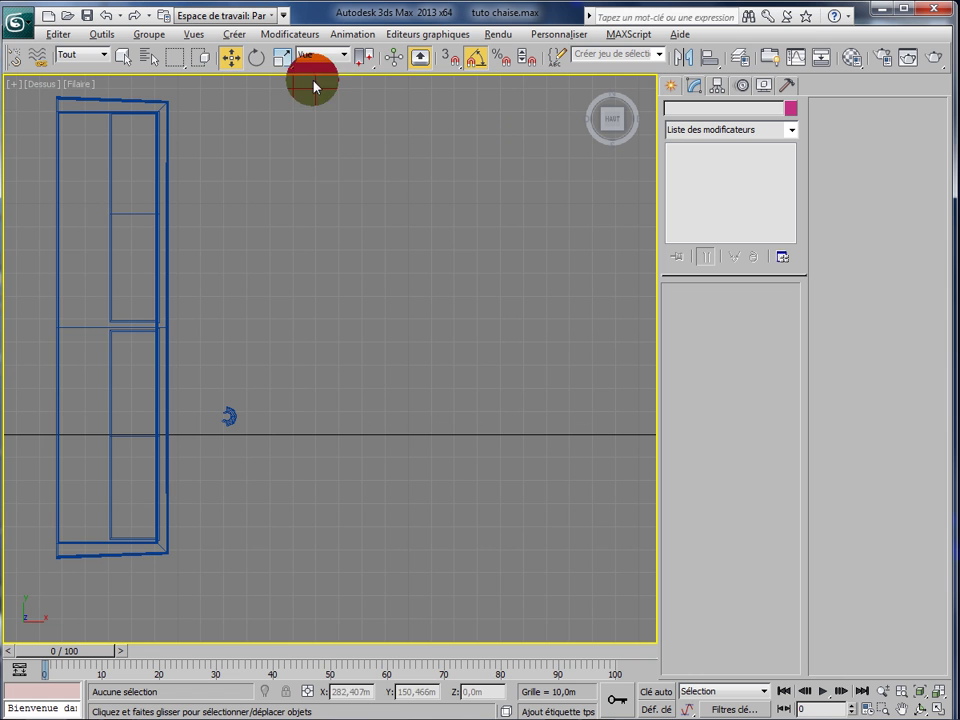
{"action": "left_click", "coordinate": [233, 58]}
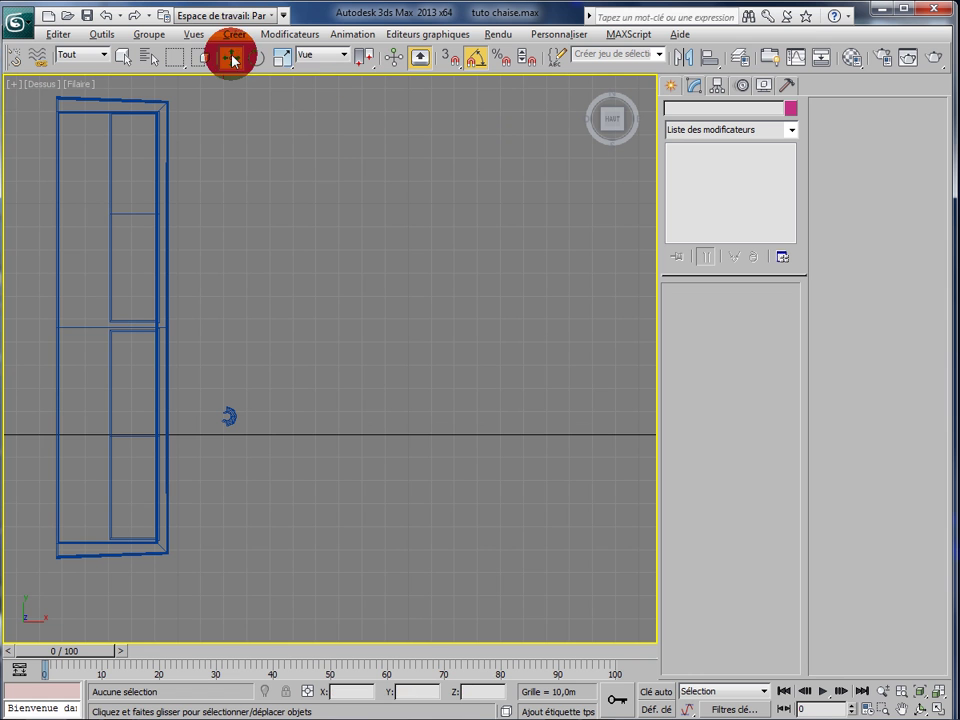
{"action": "left_click", "coordinate": [233, 425]}
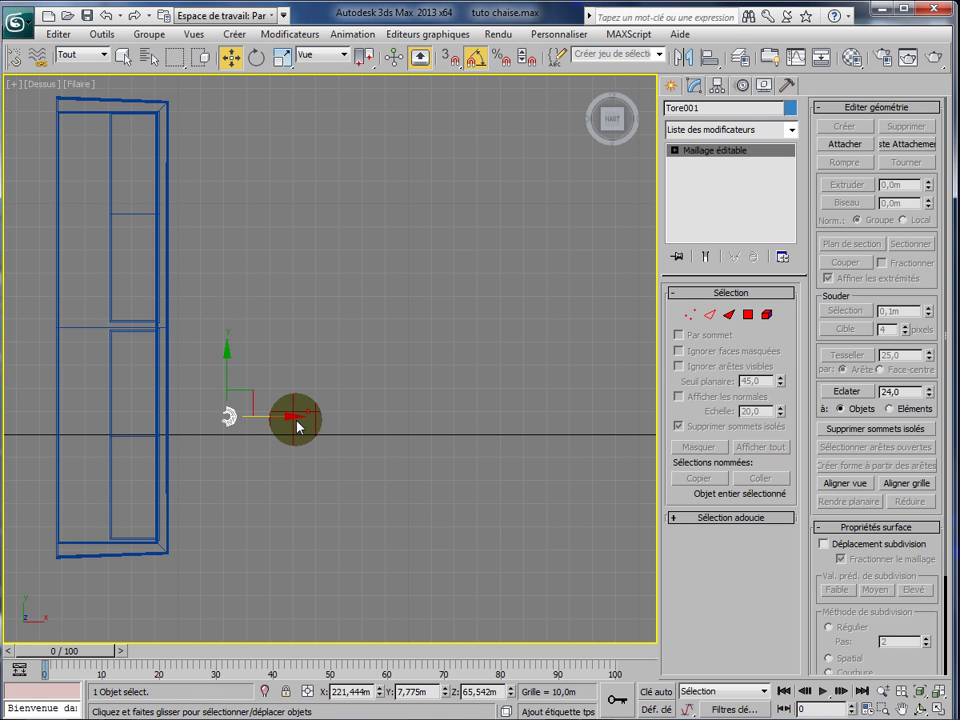
{"action": "left_click_drag", "start_coordinate": [297, 425], "coordinate": [237, 428]}
{"action": "left_click_drag", "start_coordinate": [232, 427], "coordinate": [286, 481]}
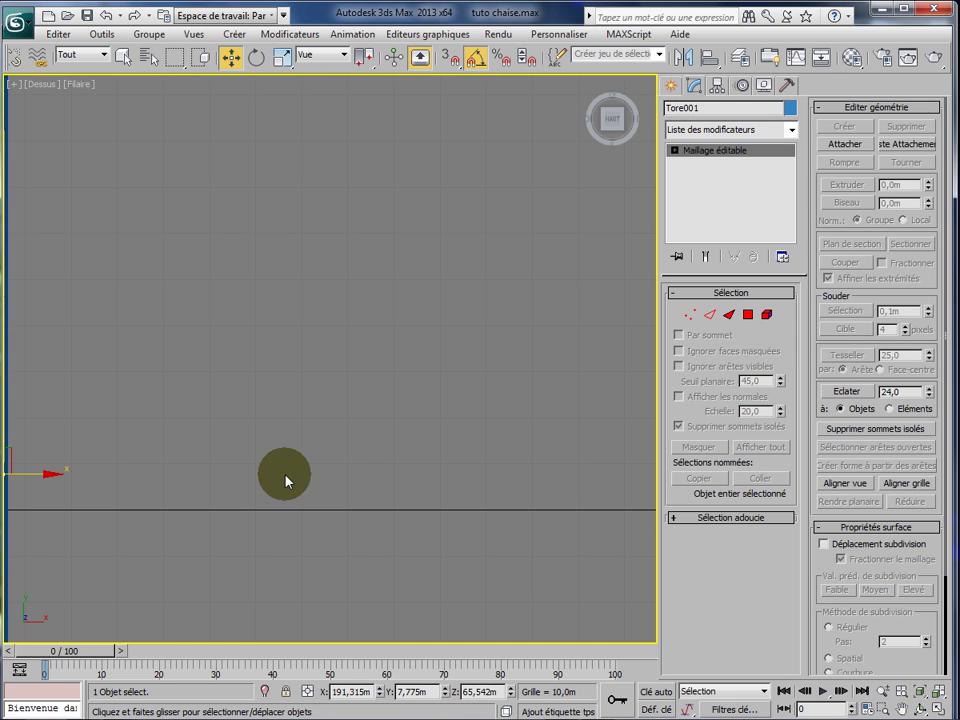
{"action": "middle_click_drag", "start_coordinate": [245, 465], "coordinate": [500, 348]}
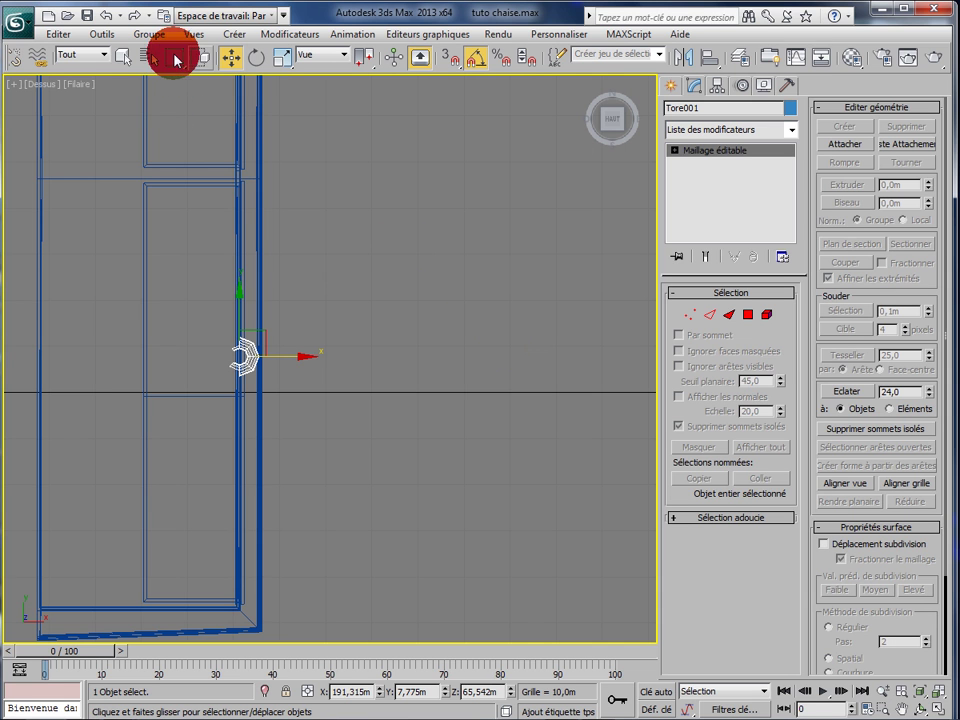
Delete the handle polygons at the ends that reach inside the cabinet front, and leave polygon editing.
{"action": "left_click", "coordinate": [123, 57]}
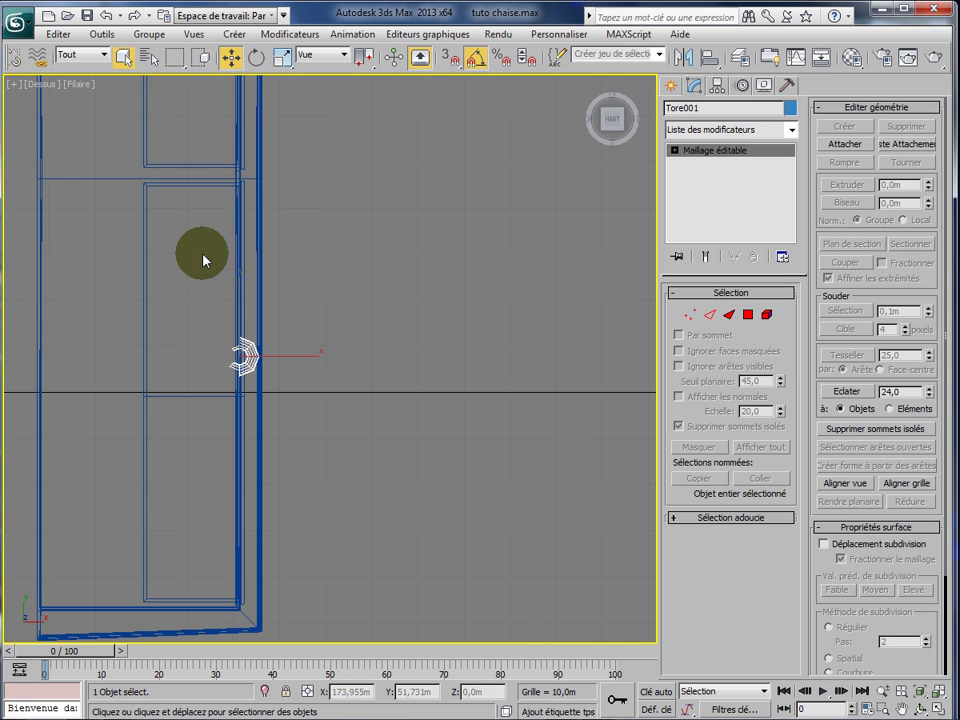
{"action": "left_click", "coordinate": [238, 360], "text": "ctrl"}
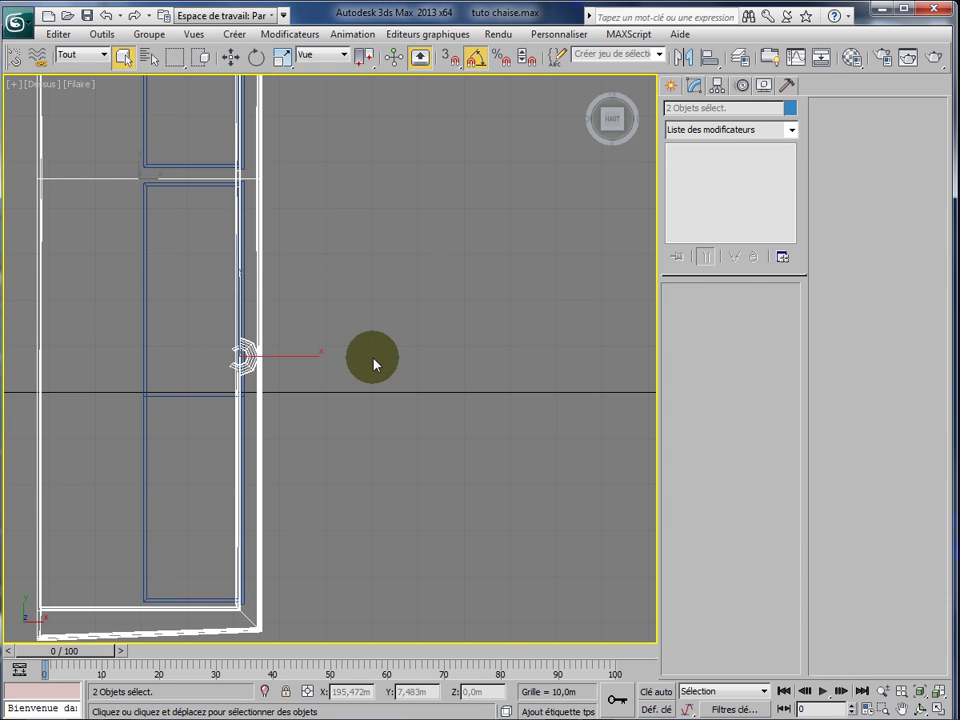
{"action": "left_click", "coordinate": [737, 259]}
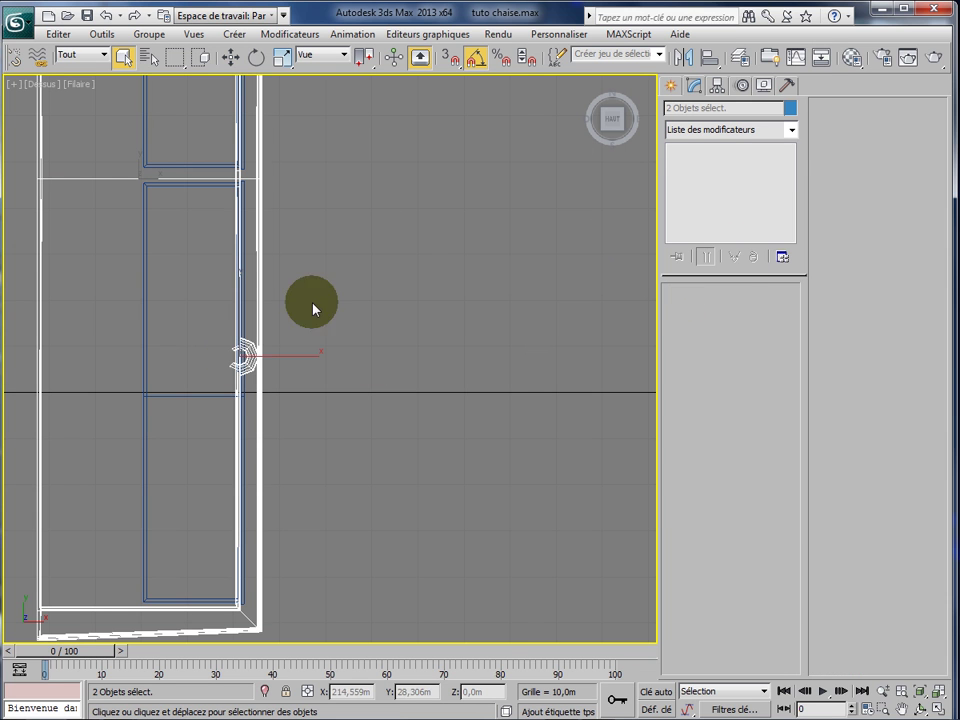
{"action": "left_click", "coordinate": [246, 365]}
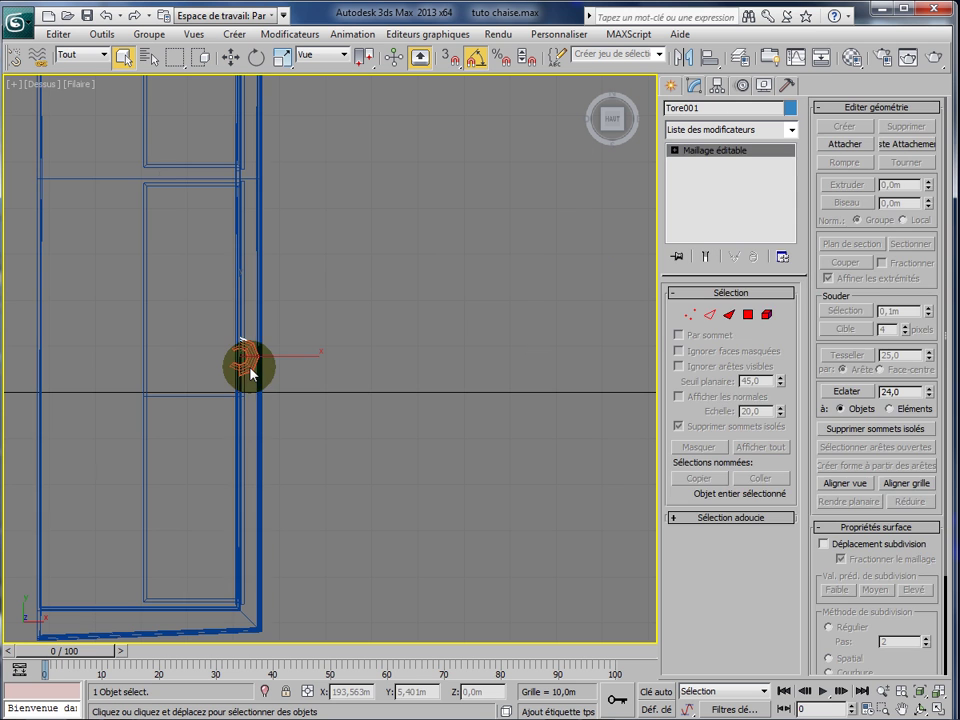
{"action": "left_click", "coordinate": [750, 314]}
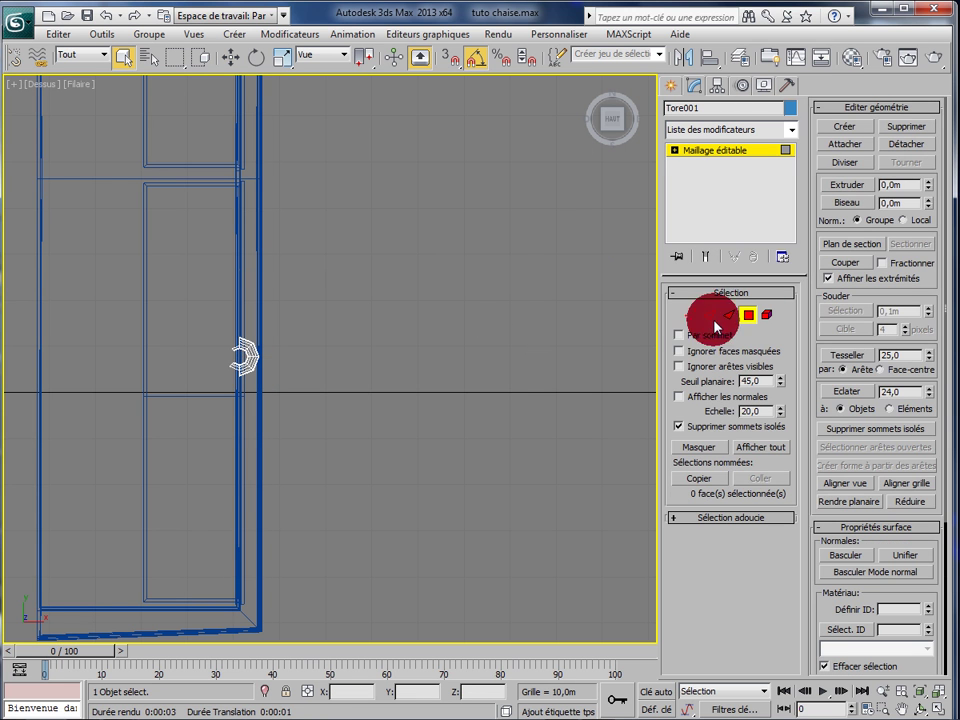
{"action": "left_click", "coordinate": [232, 342]}
{"action": "left_click_drag", "start_coordinate": [232, 342], "coordinate": [238, 396]}
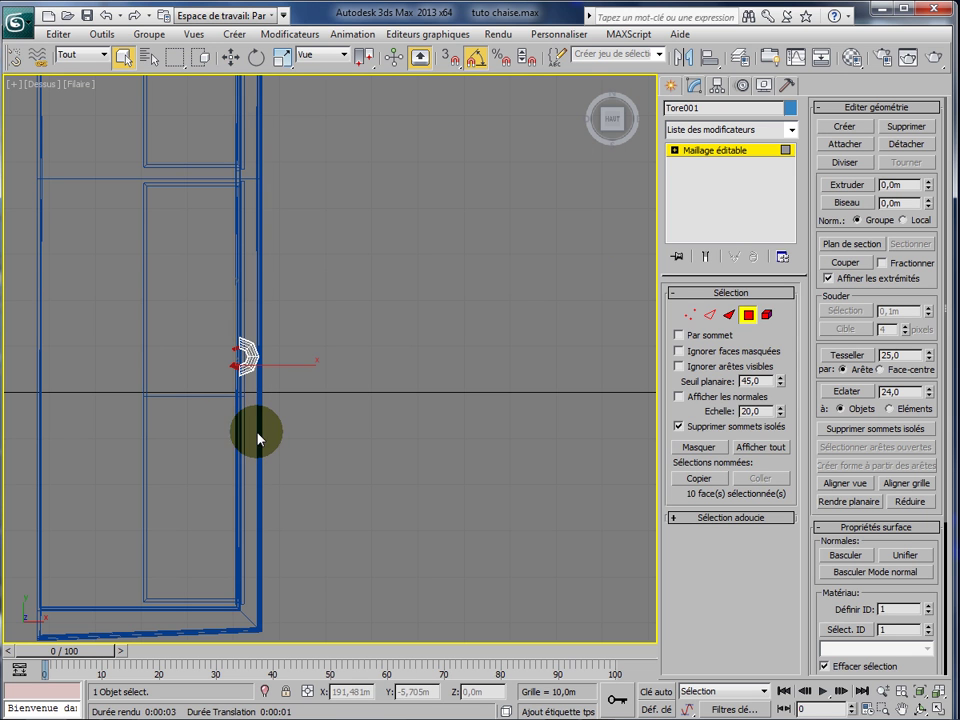
{"action": "left_click", "coordinate": [266, 436]}
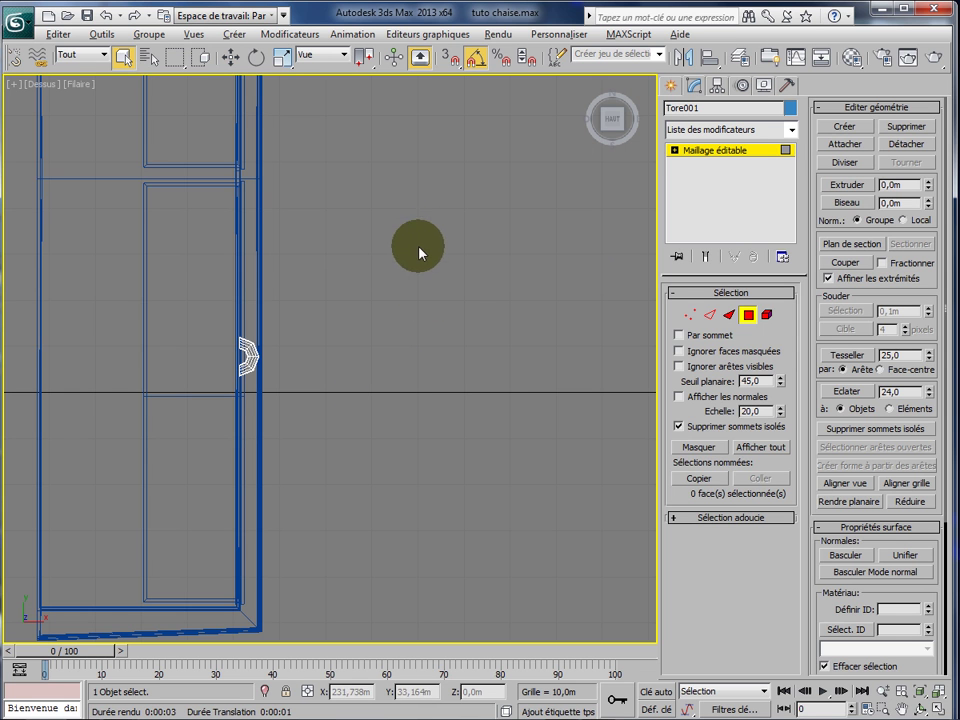
{"action": "left_click", "coordinate": [728, 152]}
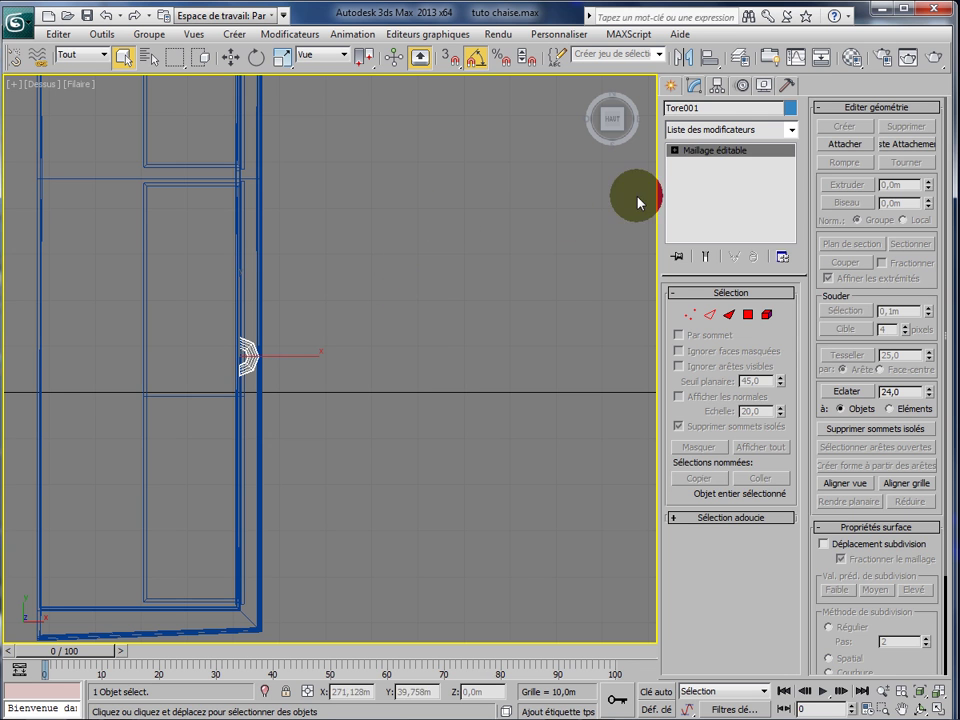
{"action": "left_click", "coordinate": [692, 153]}
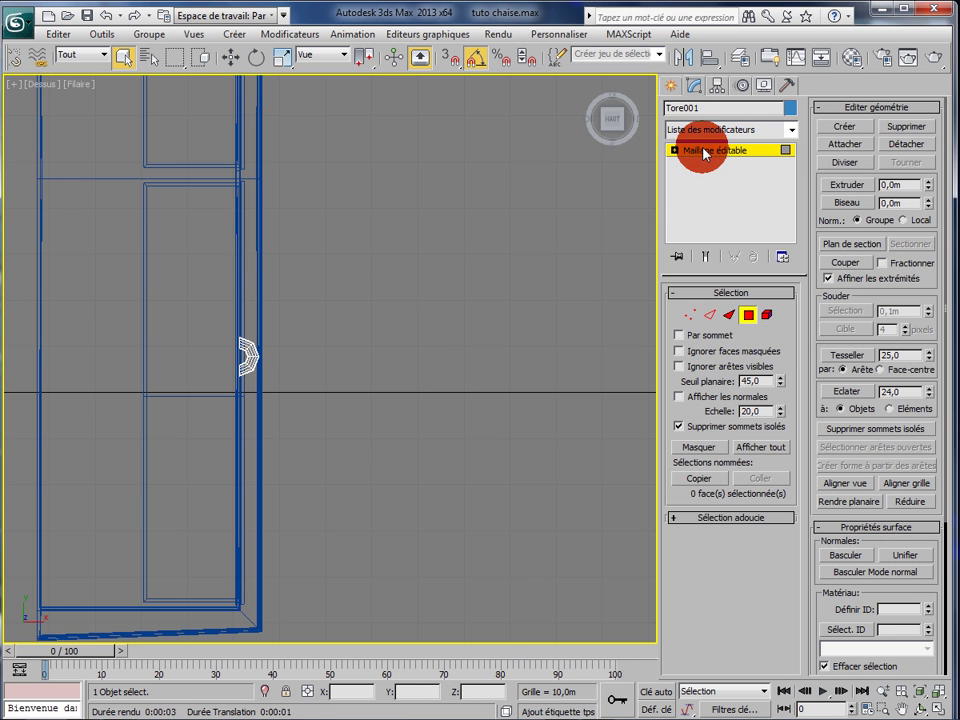
{"action": "left_click", "coordinate": [707, 152]}
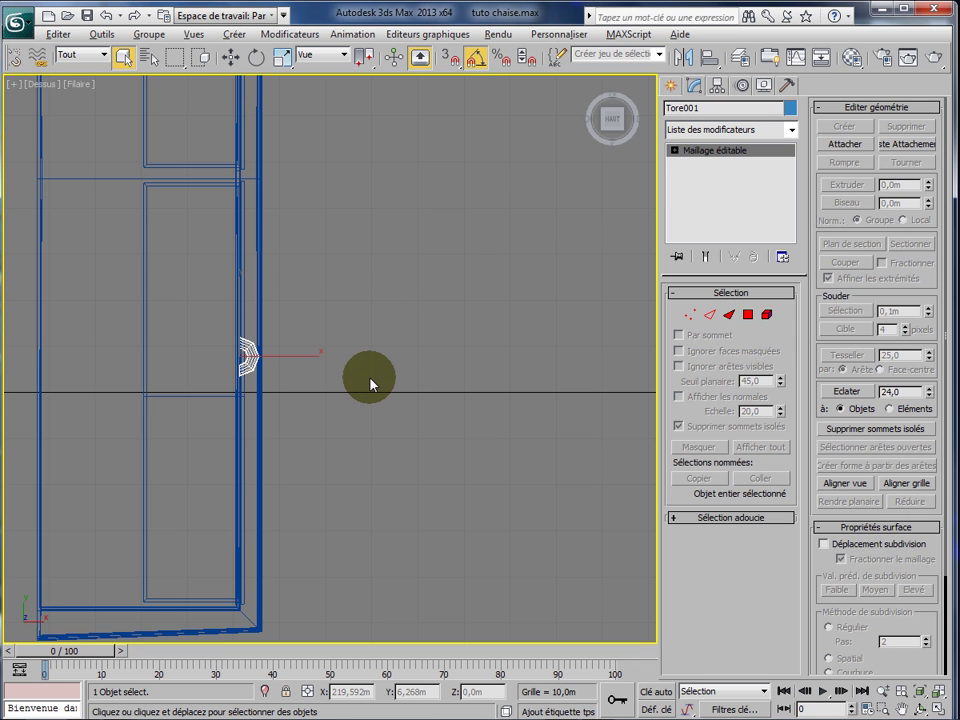
In the left view, lower the handle to Z about 46.11 m and shift it about 8.18 m sideways to the drawer front's middle line.
{"action": "left_click", "coordinate": [937, 710]}
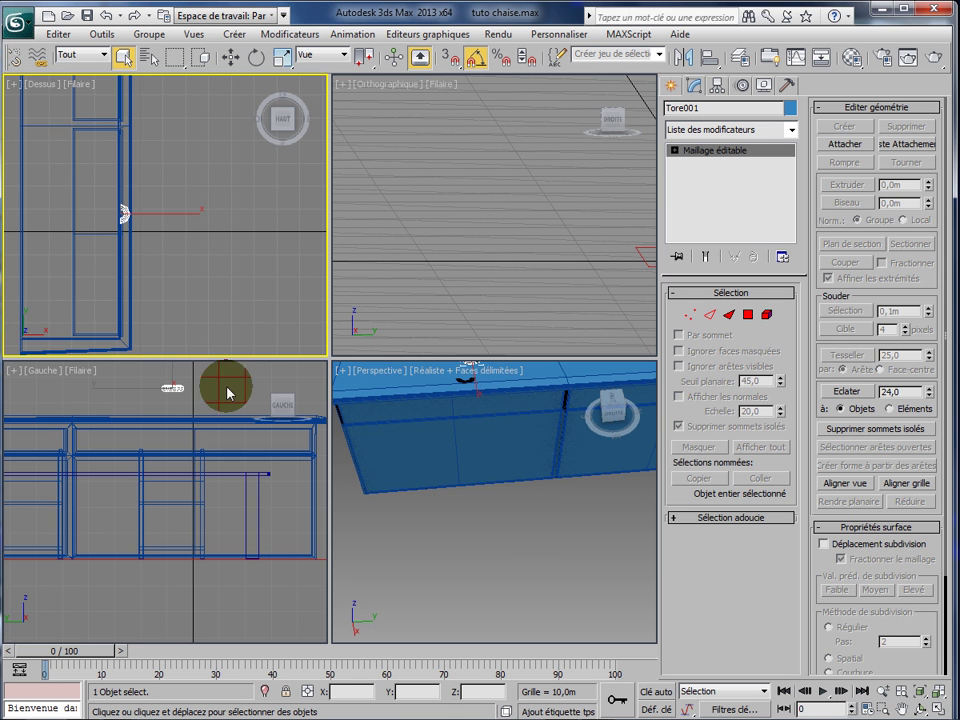
{"action": "right_click", "coordinate": [290, 410]}
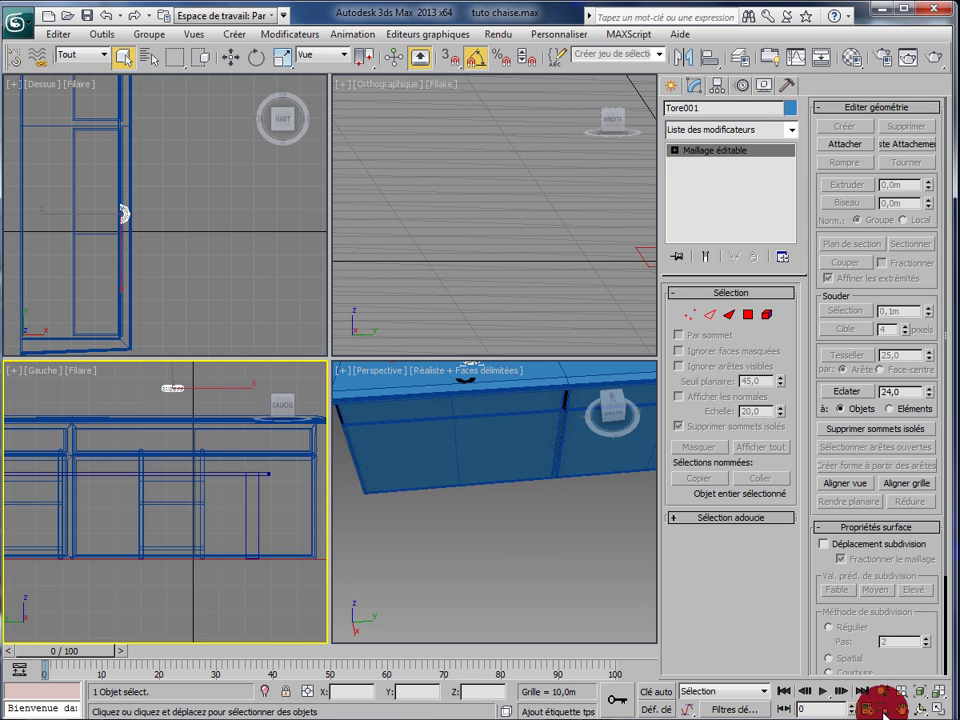
{"action": "left_click", "coordinate": [938, 707]}
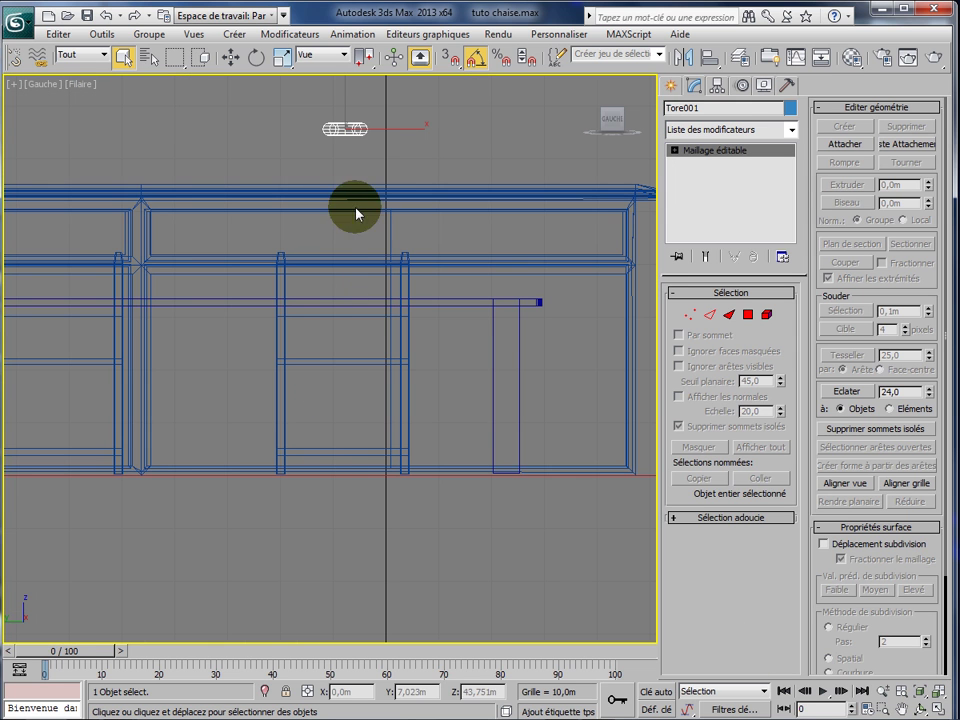
{"action": "left_click", "coordinate": [343, 129]}
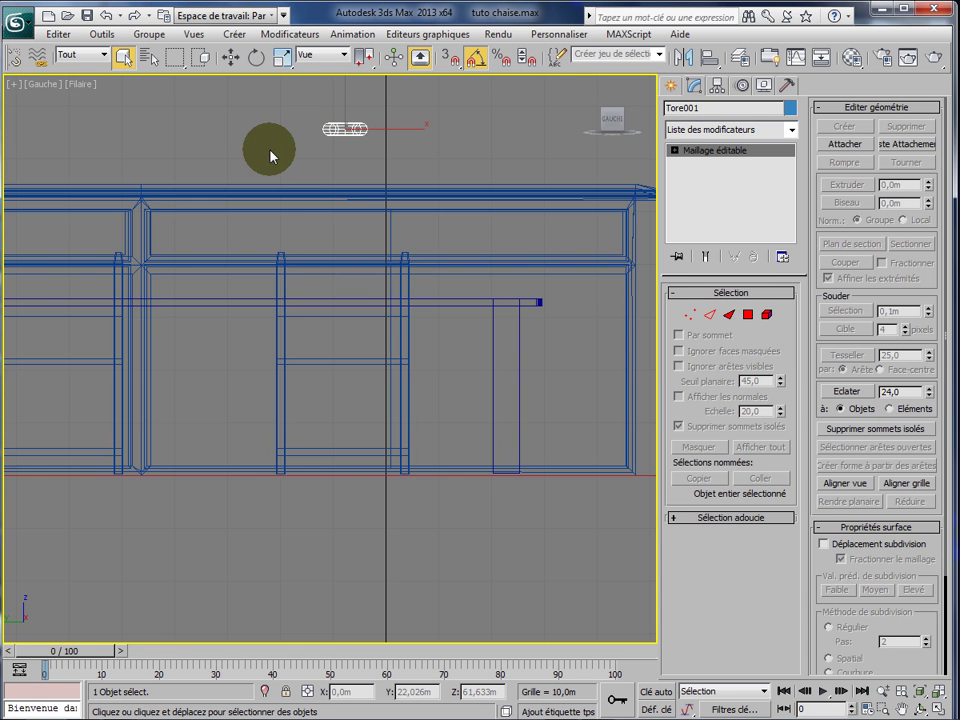
{"action": "middle_click_drag", "start_coordinate": [270, 155], "coordinate": [274, 229]}
{"action": "left_click", "coordinate": [228, 57]}
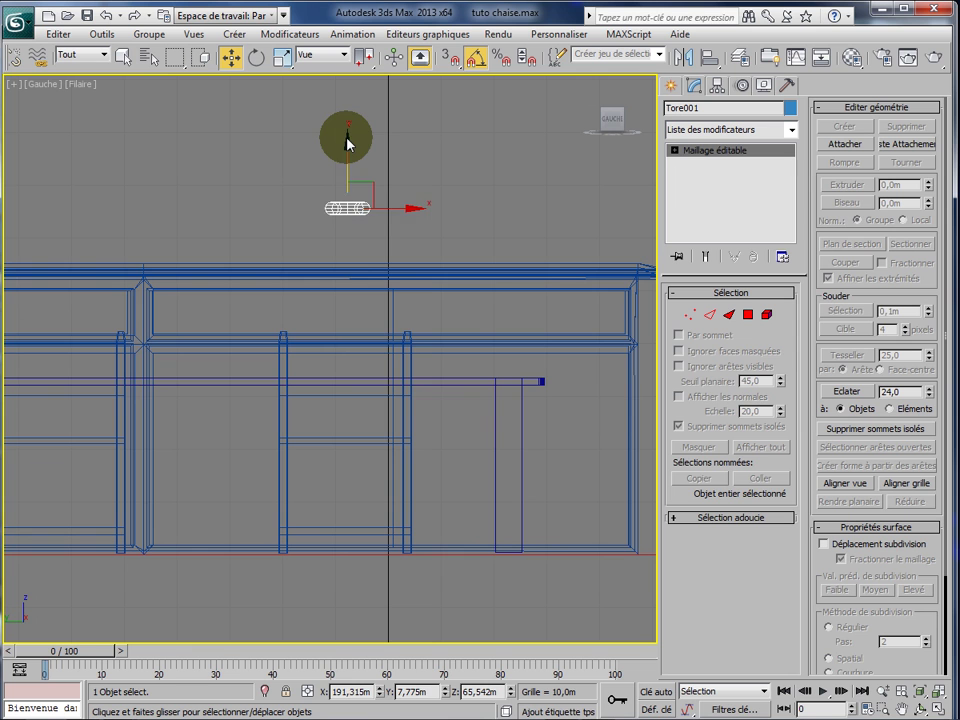
{"action": "left_click_drag", "start_coordinate": [347, 143], "coordinate": [355, 244]}
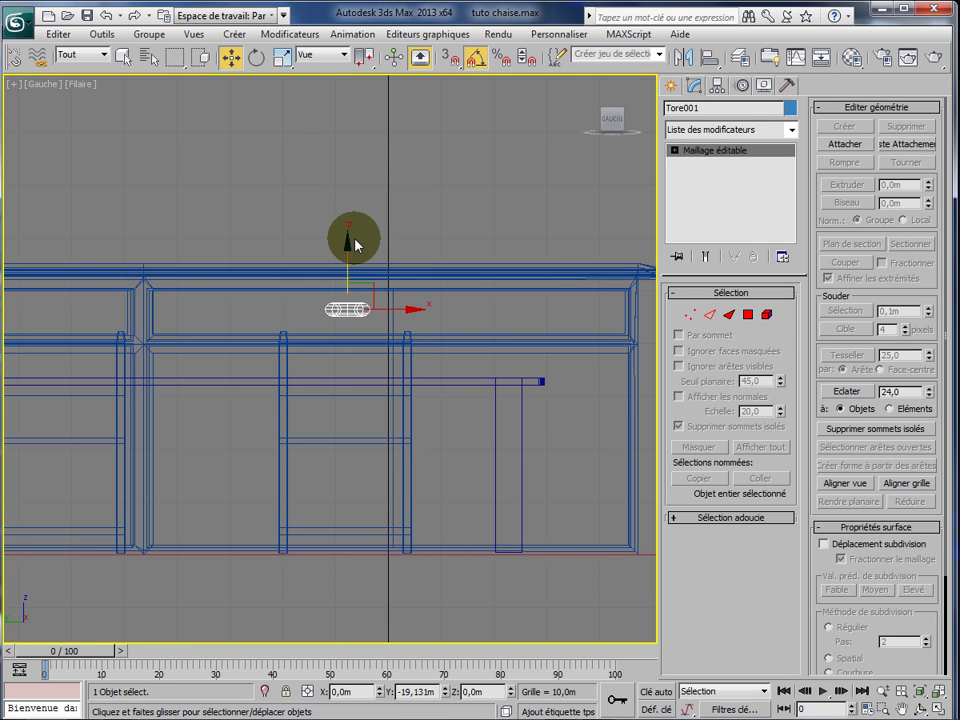
{"action": "right_click", "coordinate": [349, 240]}
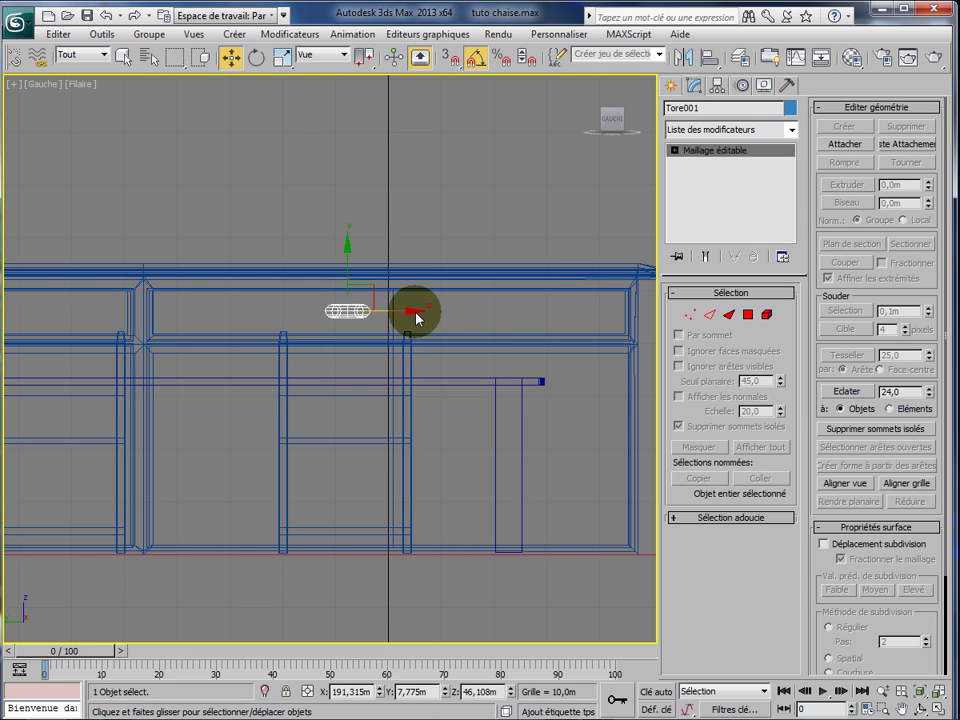
{"action": "left_click_drag", "start_coordinate": [416, 318], "coordinate": [459, 318]}
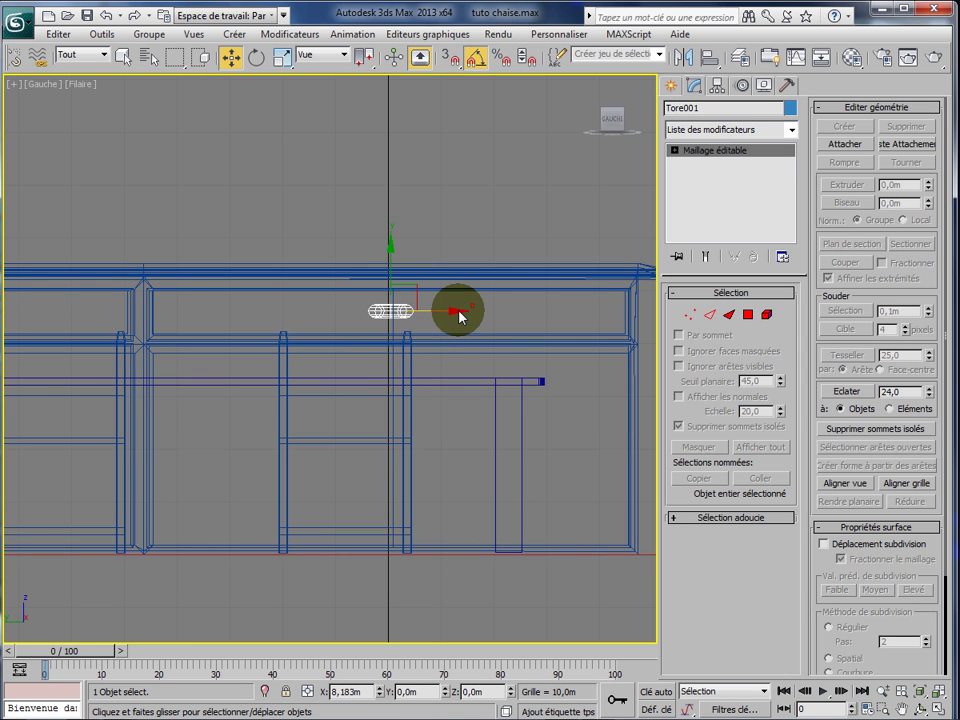
Copy the handle to the neighbouring drawer front, placing it on that front's middle line at Y about 95.67 m.
{"action": "mouse_move", "coordinate": [459, 317]}
{"action": "left_mouse_down"}
{"action": "mouse_move", "coordinate": [133, 315]}
{"action": "mouse_move", "coordinate": [141, 318]}
{"action": "left_mouse_up"}
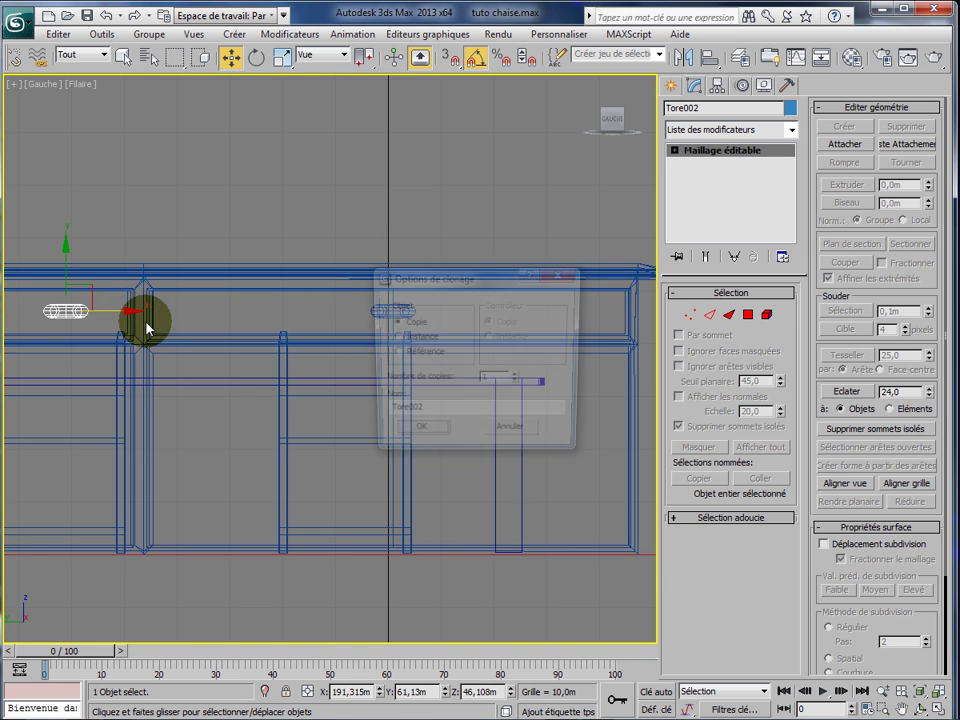
{"action": "left_click", "coordinate": [415, 434]}
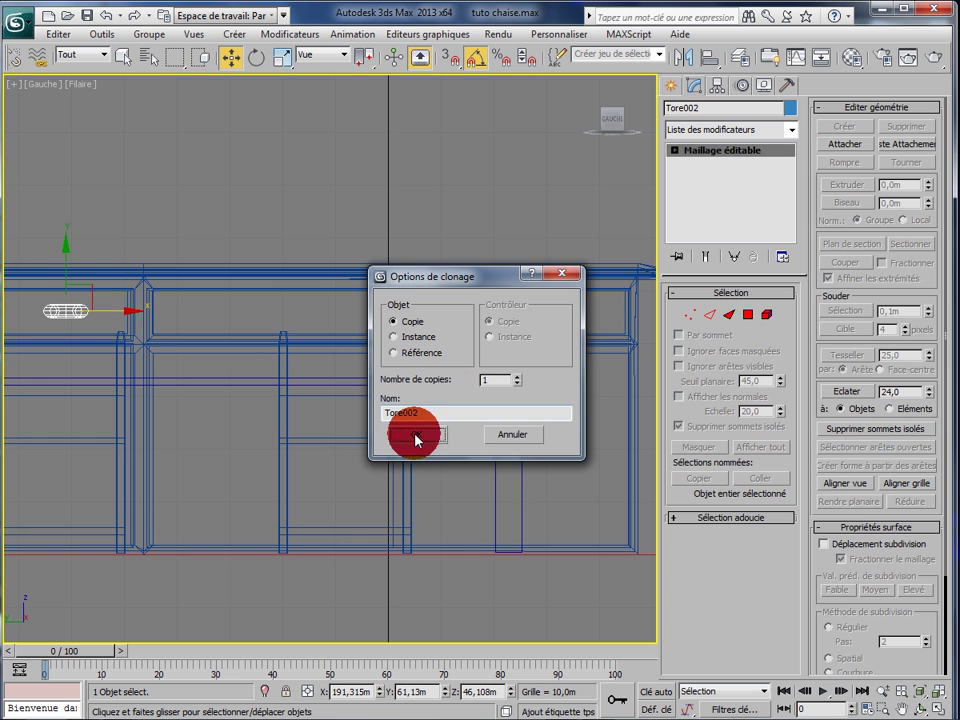
{"action": "middle_click_drag", "start_coordinate": [238, 572], "coordinate": [476, 588]}
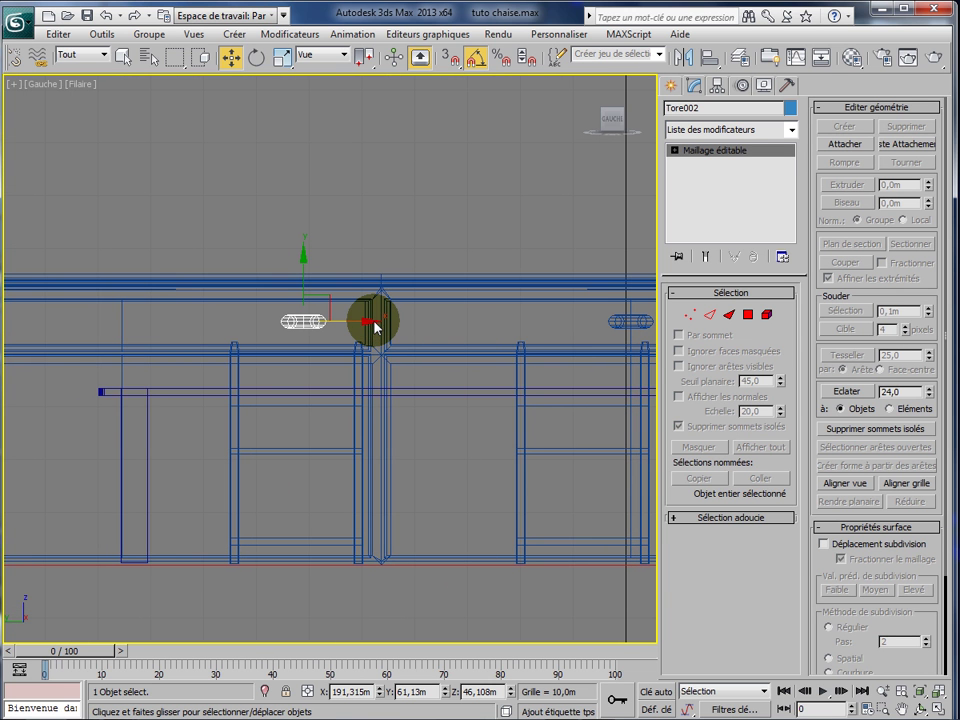
{"action": "left_click_drag", "start_coordinate": [376, 326], "coordinate": [193, 341]}
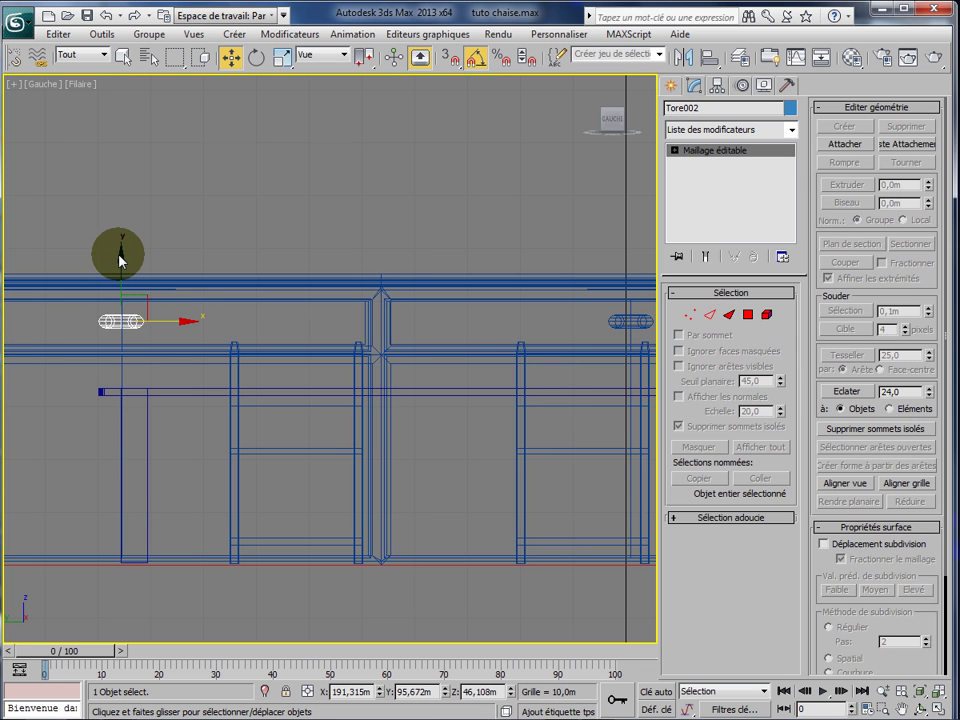
Make one independent copy of the second drawer's handle straight below it, on the door at Z about 20.79 m.
{"action": "mouse_move", "coordinate": [120, 261]}
{"action": "left_mouse_down", "text": "shift"}
{"action": "mouse_move", "coordinate": [122, 369]}
{"action": "mouse_move", "coordinate": [111, 388]}
{"action": "left_mouse_up", "text": "shift"}
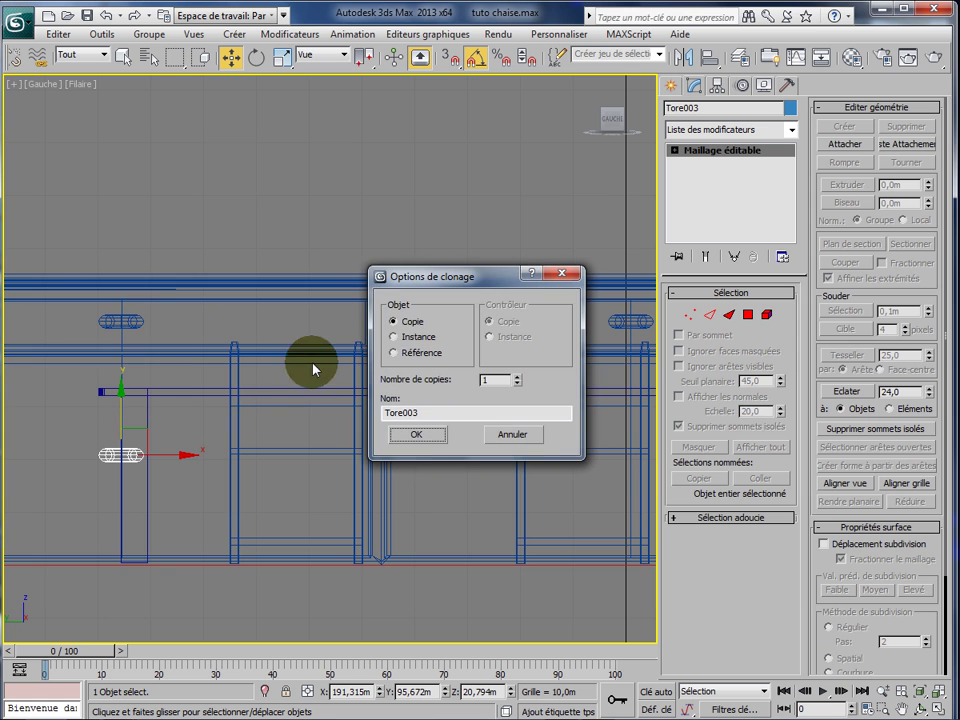
{"action": "left_click", "coordinate": [392, 321]}
{"action": "left_click", "coordinate": [418, 438]}
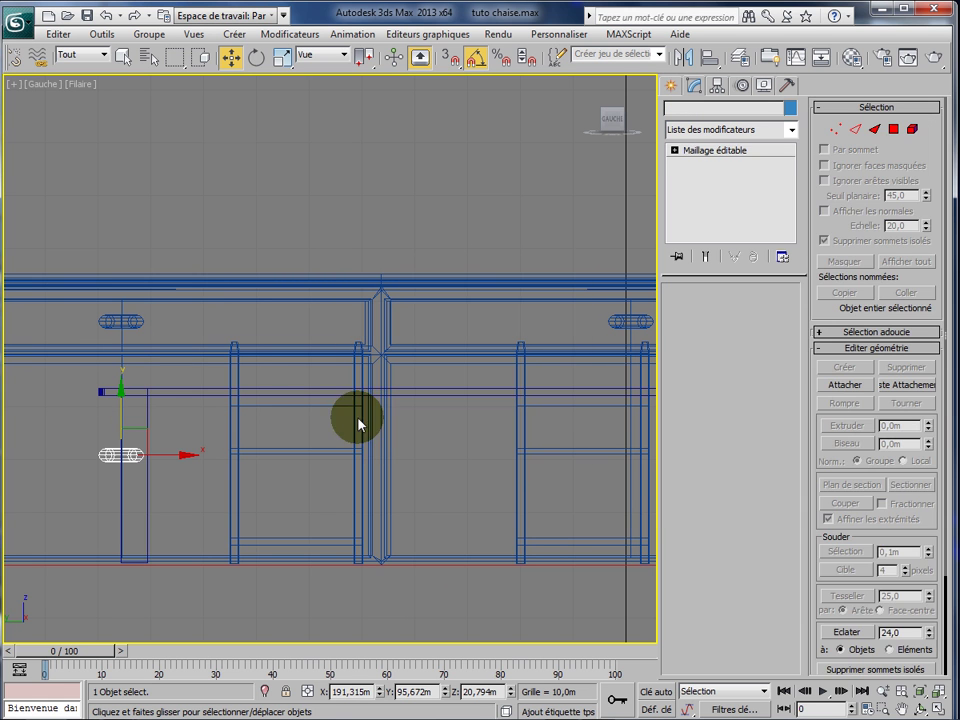
Rotate the copied door handle 90° about X so that it stands vertical.
{"action": "left_click", "coordinate": [257, 57]}
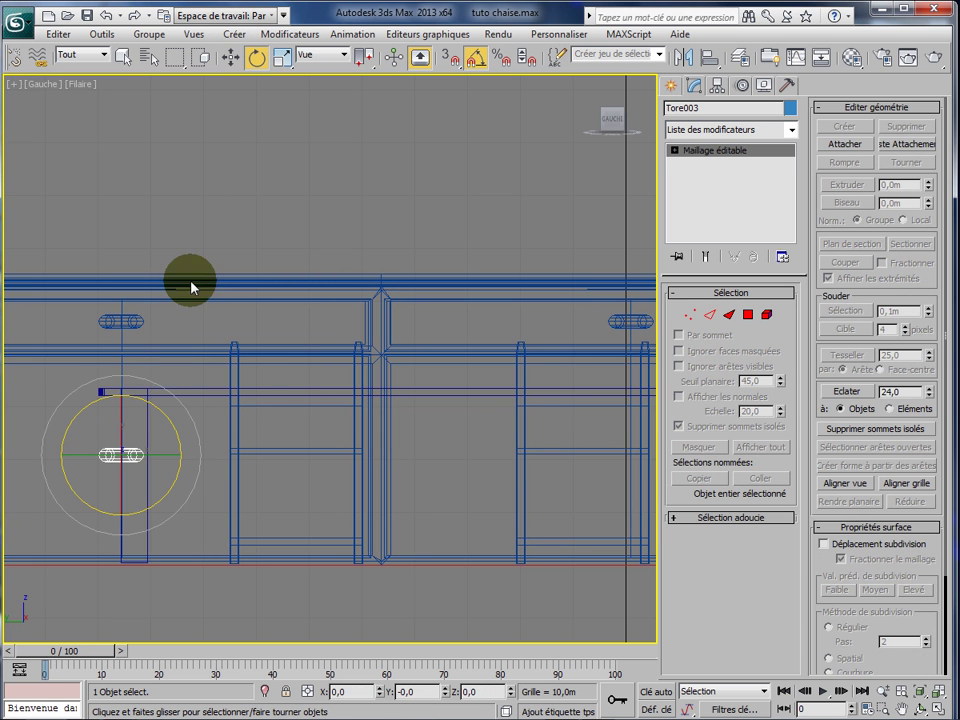
{"action": "left_click_drag", "start_coordinate": [162, 414], "coordinate": [171, 508]}
{"action": "right_click", "coordinate": [171, 508]}
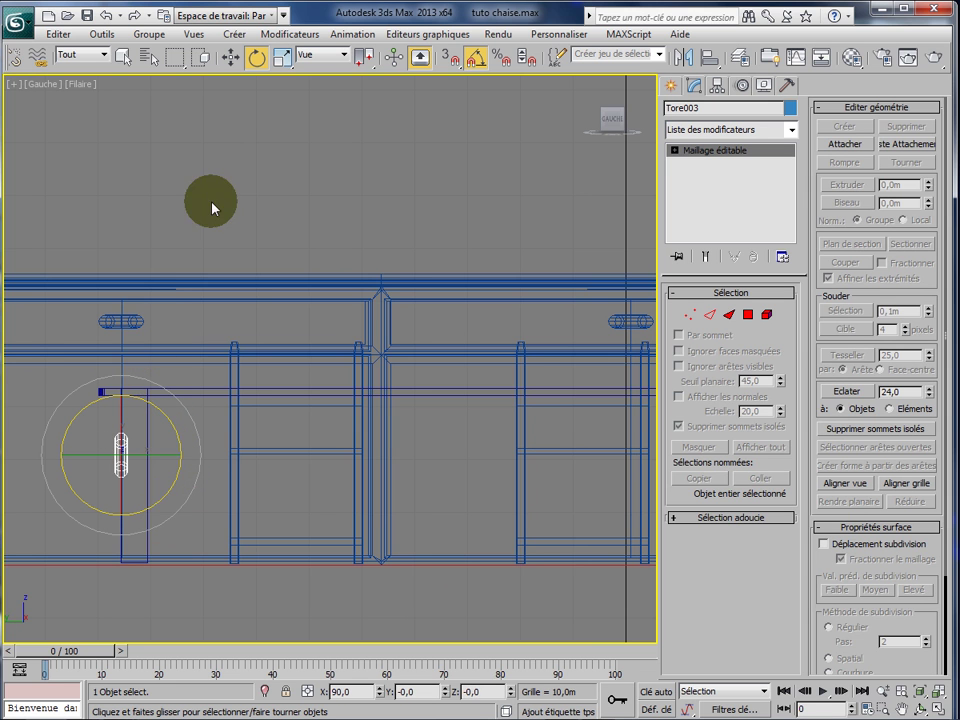
{"action": "left_click", "coordinate": [229, 60]}
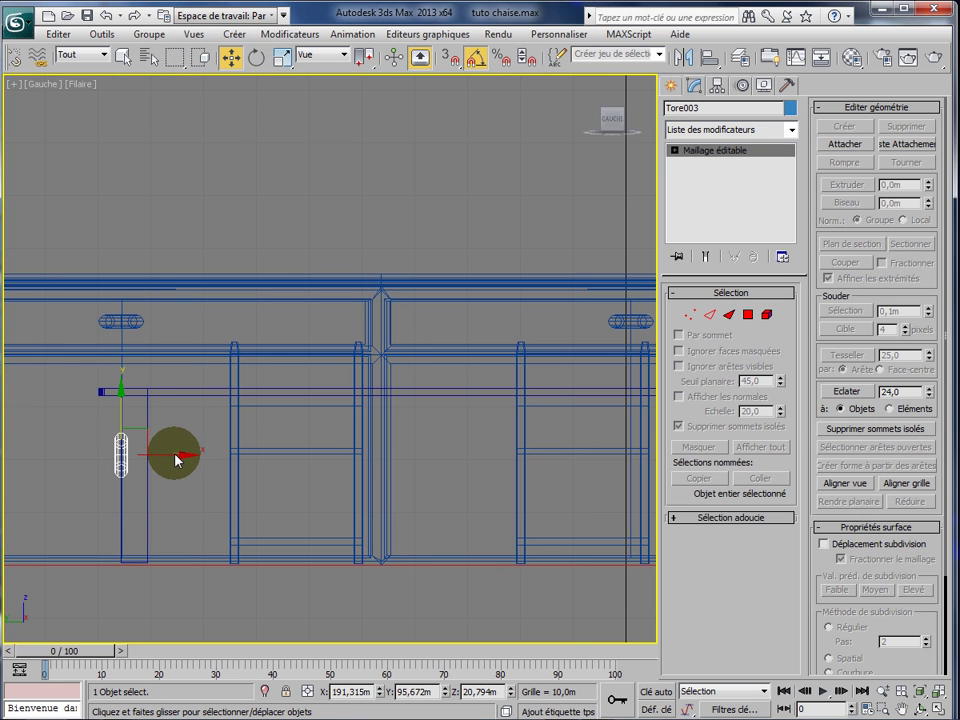
Shift the vertical door handle beside the doors' middle line and place one independent copy on the line's other side at Y about 92.68 m.
{"action": "left_click", "coordinate": [144, 450]}
{"action": "left_click", "coordinate": [124, 452]}
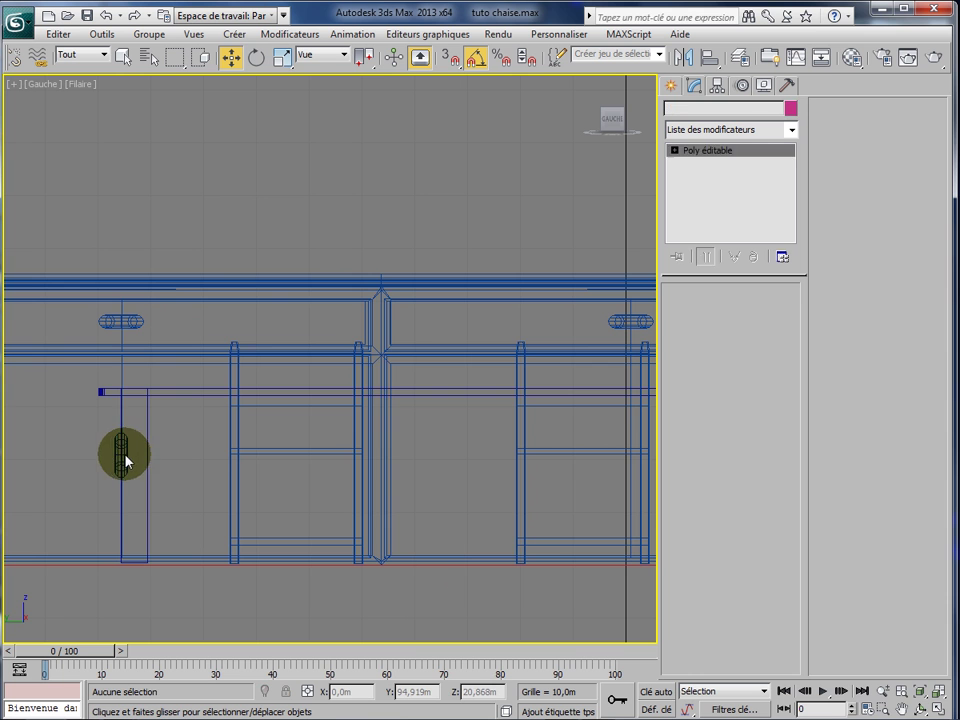
{"action": "left_click", "coordinate": [118, 456]}
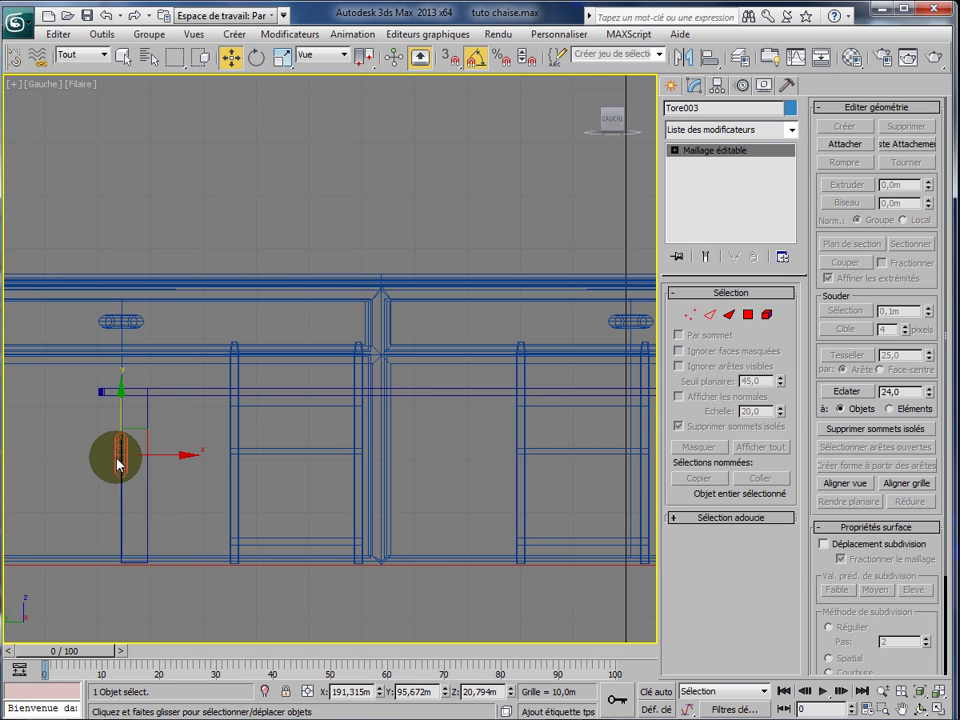
{"action": "mouse_move", "coordinate": [187, 458]}
{"action": "left_mouse_down"}
{"action": "mouse_move", "coordinate": [170, 457]}
{"action": "mouse_move", "coordinate": [204, 464]}
{"action": "left_mouse_up"}
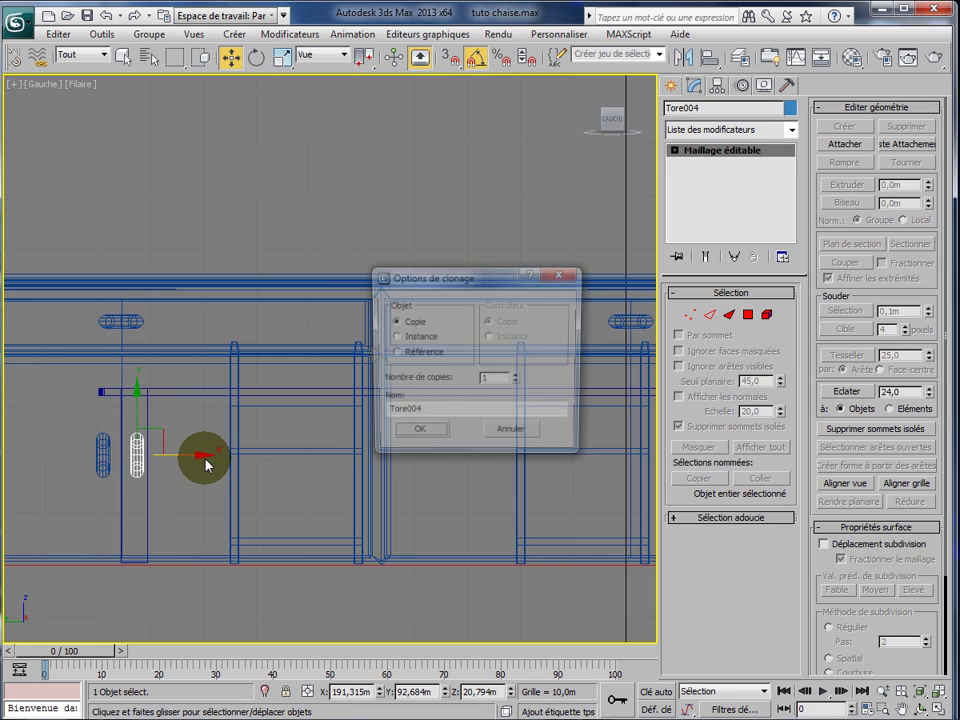
{"action": "left_click", "coordinate": [385, 440]}
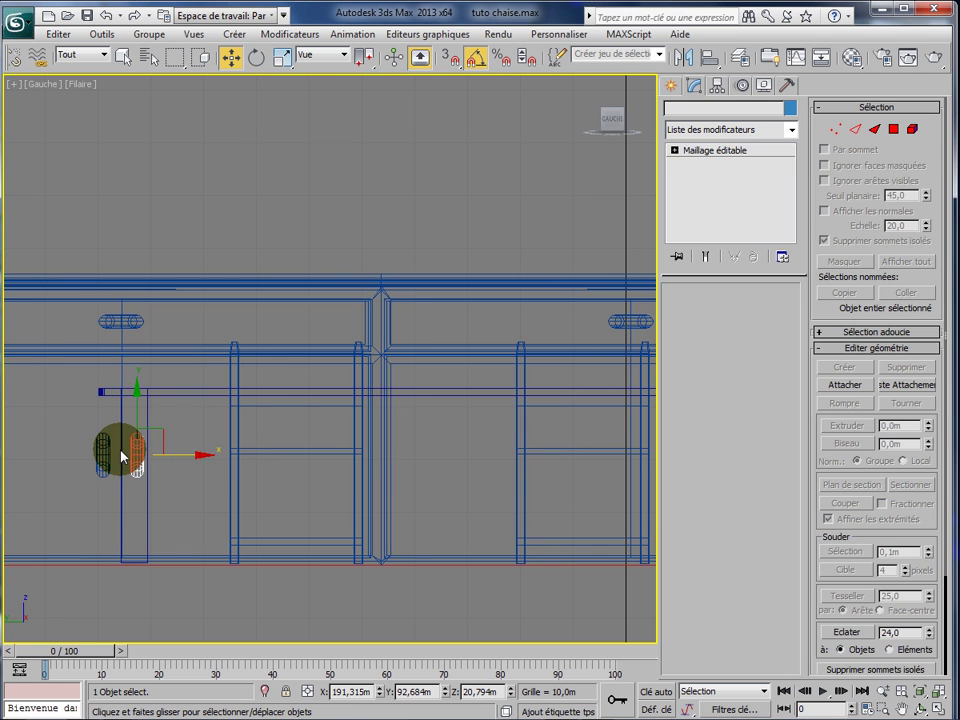
Copy the pair of vertical door handles along the cabinet to the other pair of doors, as one independent copy.
{"action": "left_click", "coordinate": [104, 458], "text": "ctrl"}
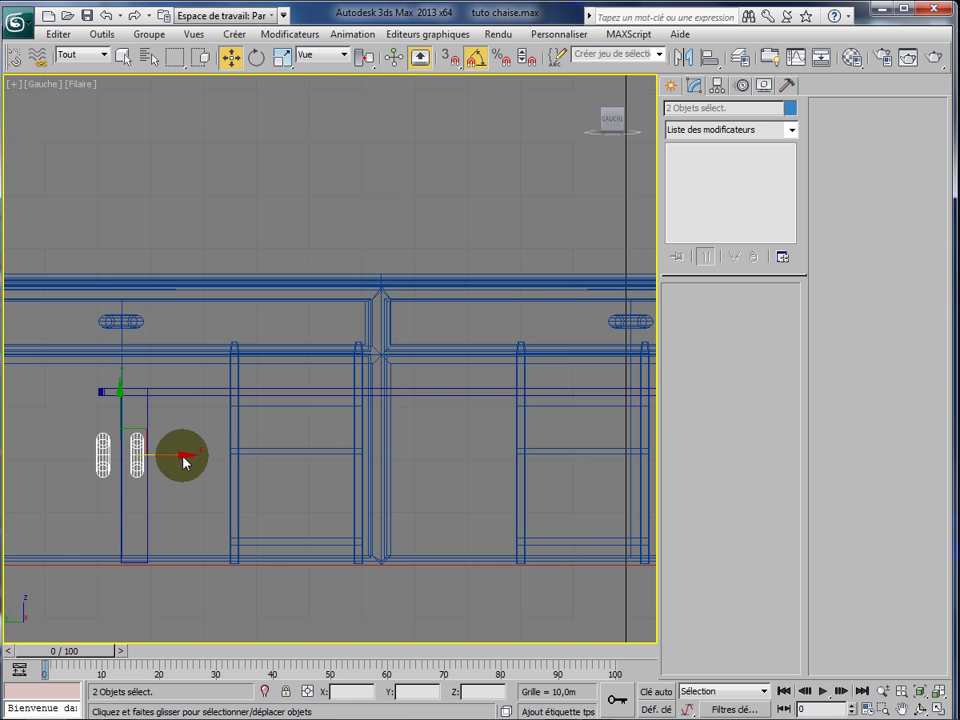
{"action": "left_click_drag", "start_coordinate": [201, 458], "coordinate": [692, 463]}
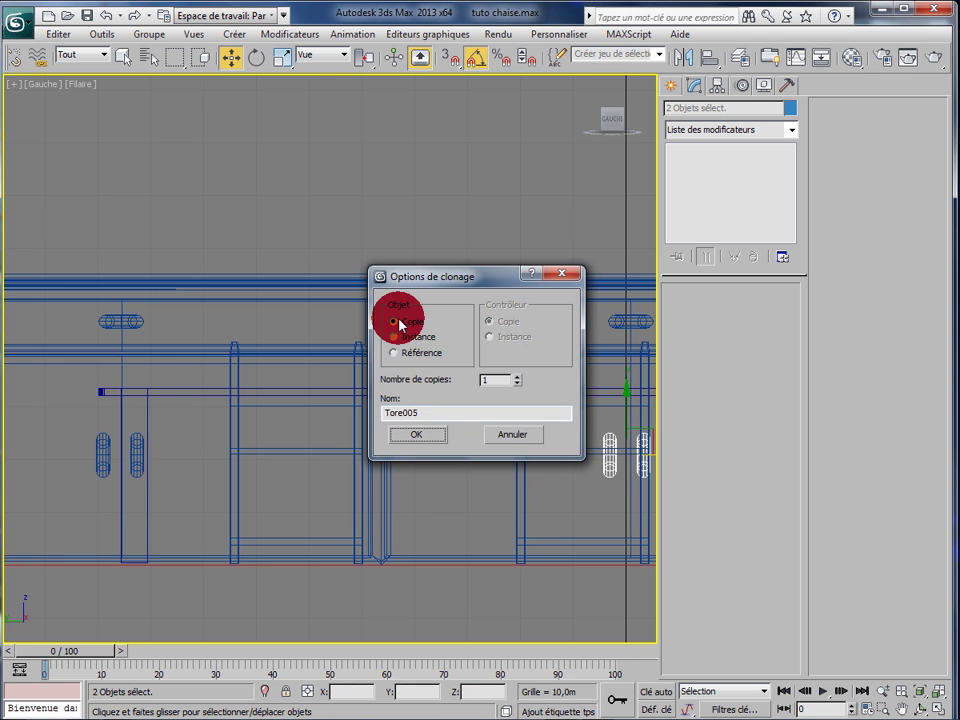
{"action": "left_click", "coordinate": [418, 437]}
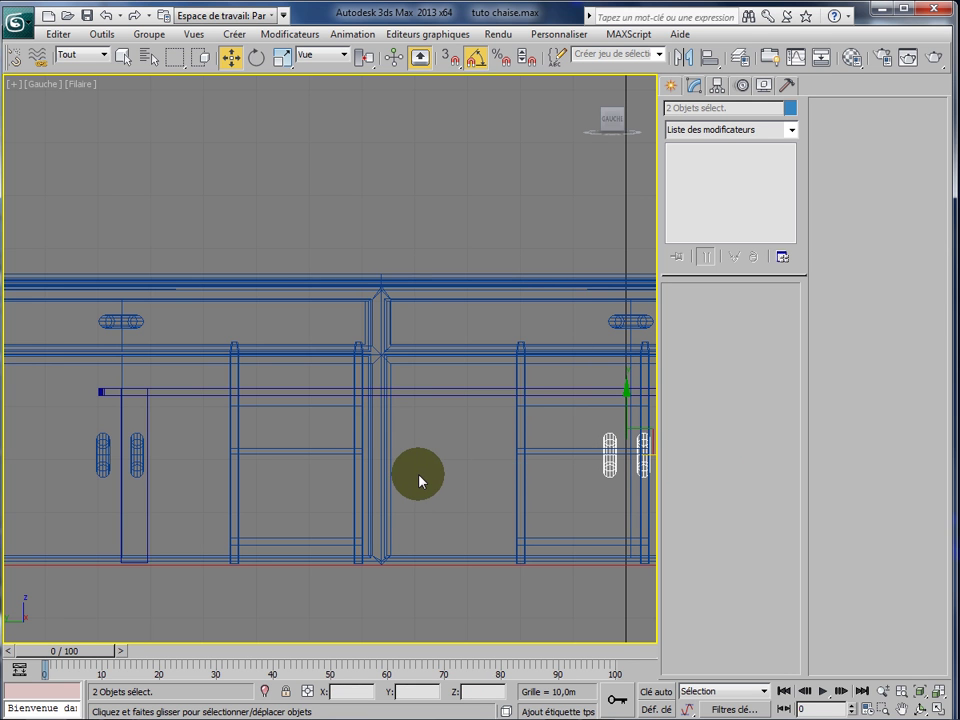
Try to select both copied door handles together in the left view.
{"action": "middle_click_drag", "start_coordinate": [431, 587], "coordinate": [287, 574]}
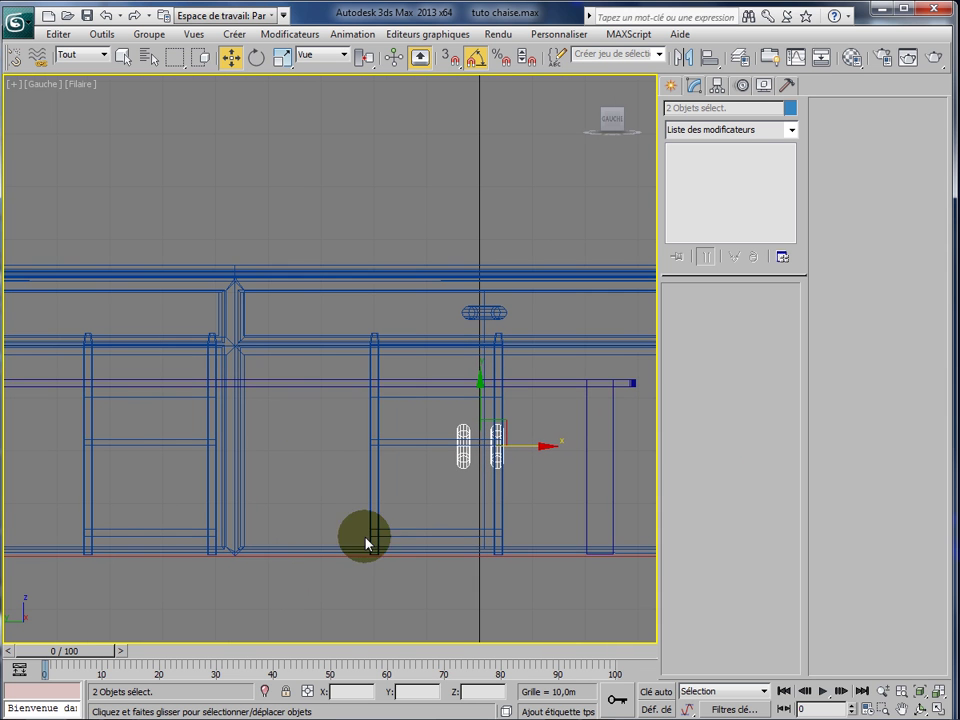
{"action": "left_click", "coordinate": [531, 446]}
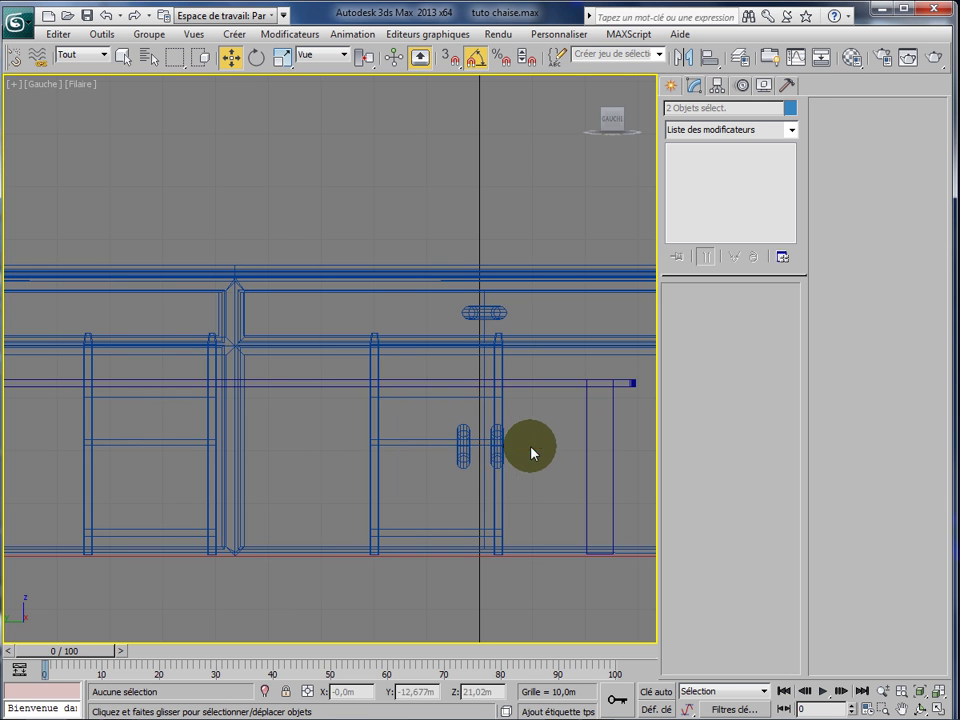
{"action": "left_click", "coordinate": [464, 457]}
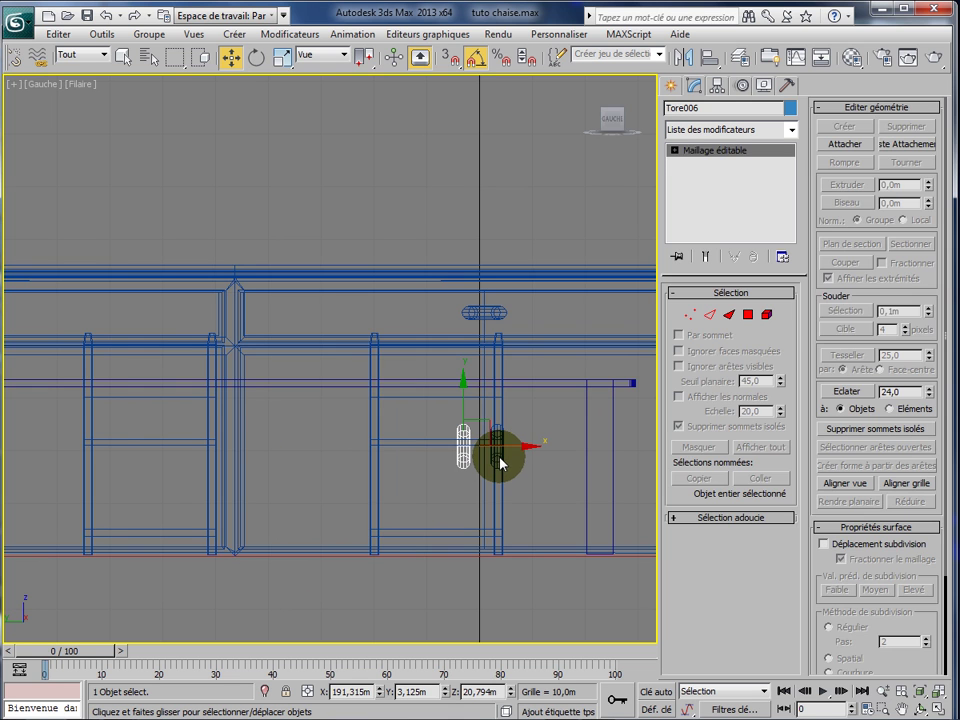
{"action": "left_click", "coordinate": [499, 460], "text": "ctrl"}
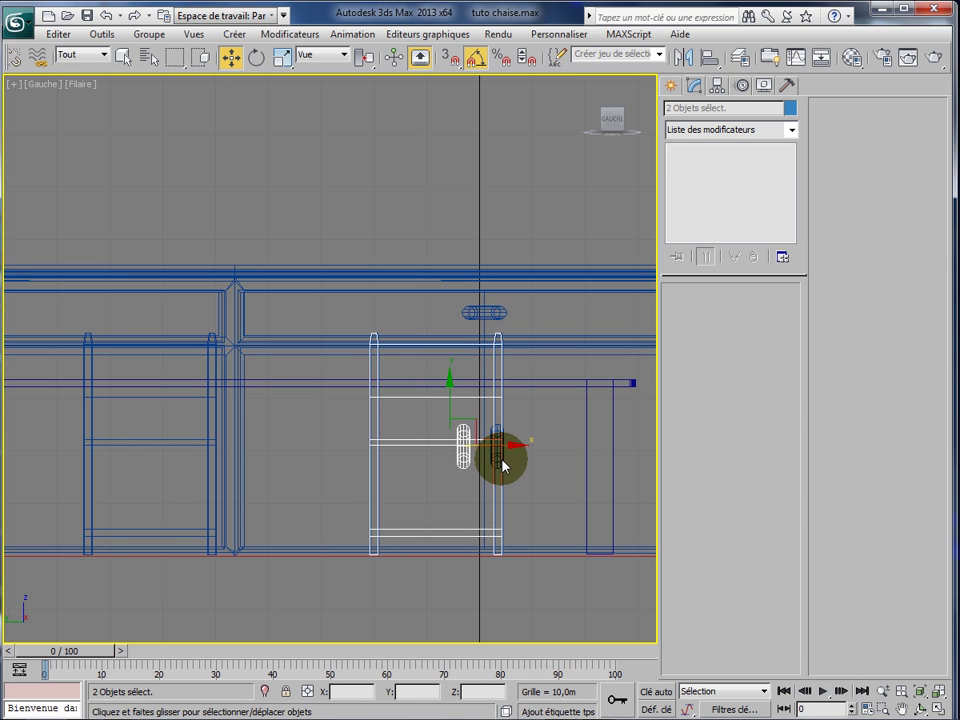
{"action": "left_click", "coordinate": [466, 460]}
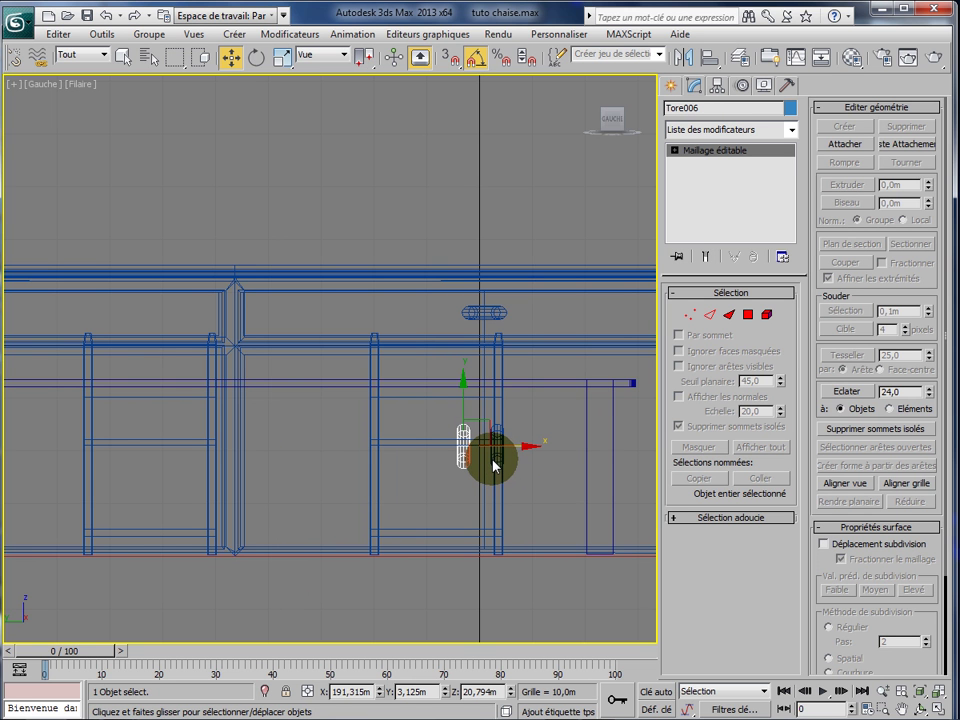
{"action": "left_click", "coordinate": [494, 465], "text": "ctrl"}
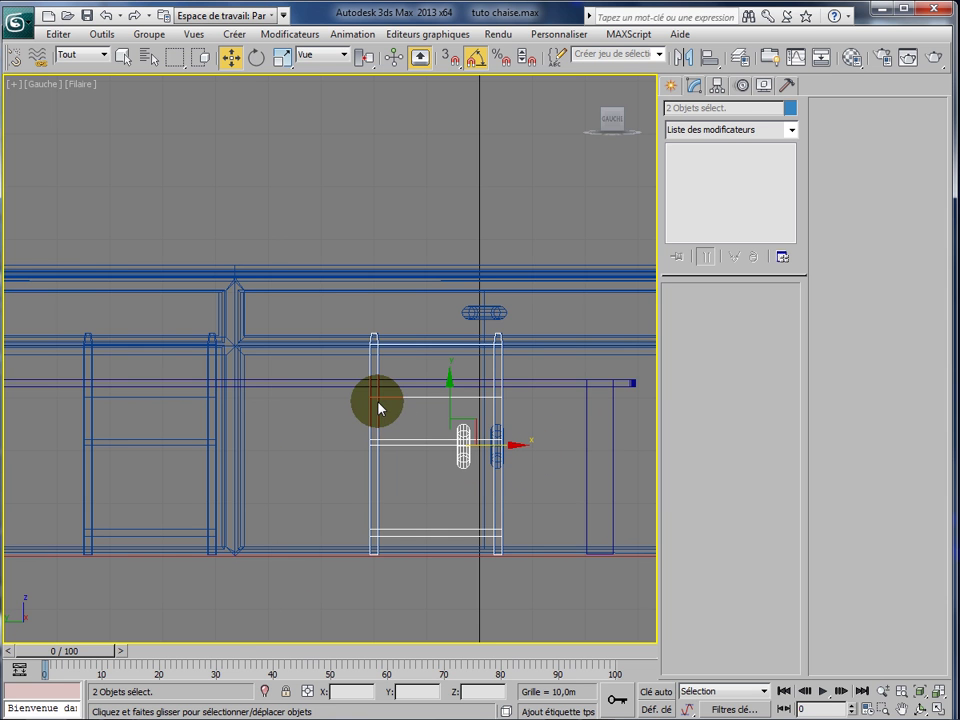
In the perspective view, select the two copied door handles and shift them slightly along Y to centre them on the doors' middle line.
{"action": "key", "text": "alt+w"}
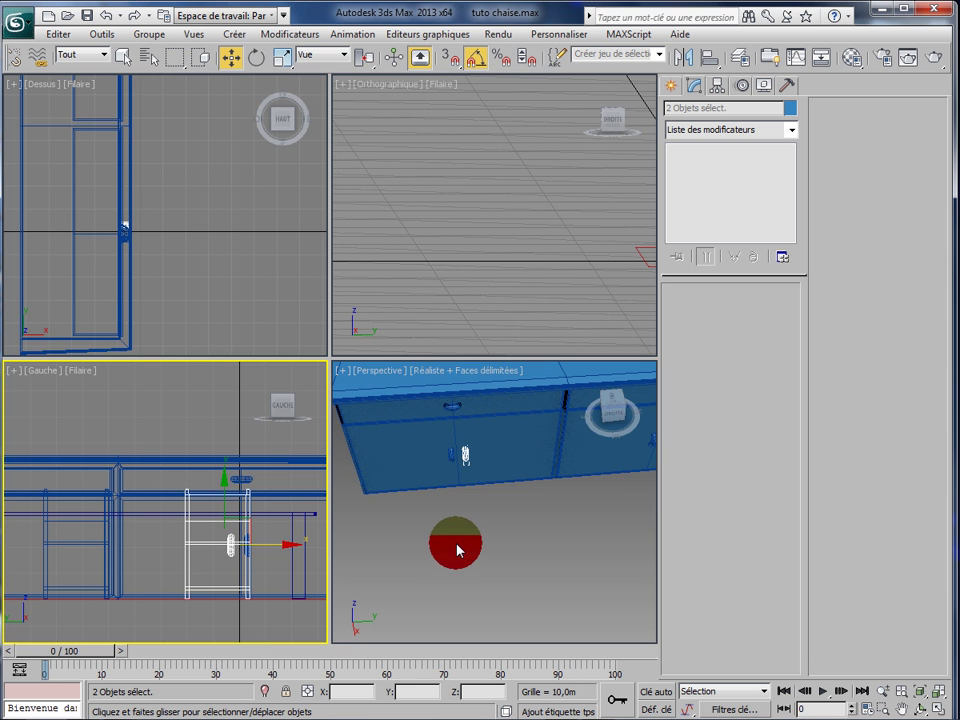
{"action": "left_click", "coordinate": [447, 530]}
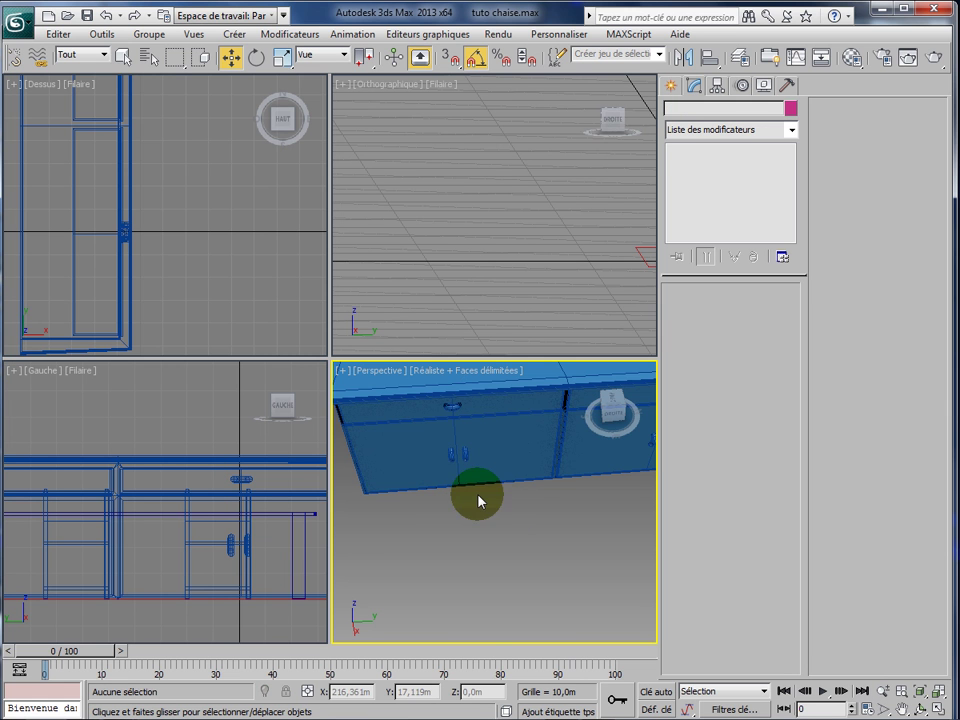
{"action": "left_click", "coordinate": [468, 463]}
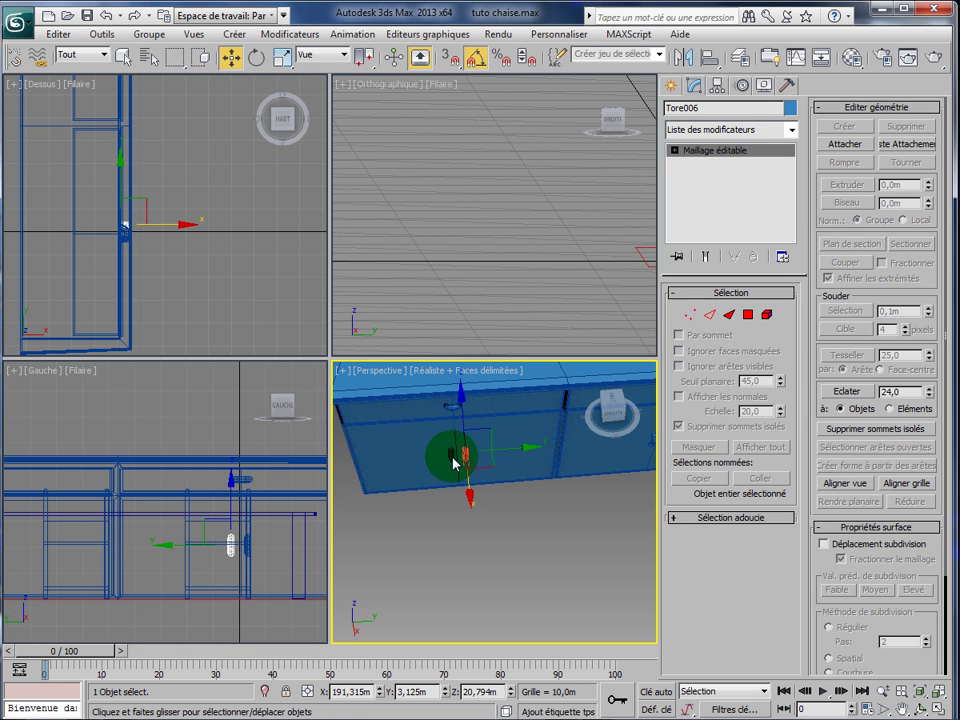
{"action": "left_click", "coordinate": [453, 457], "text": "ctrl"}
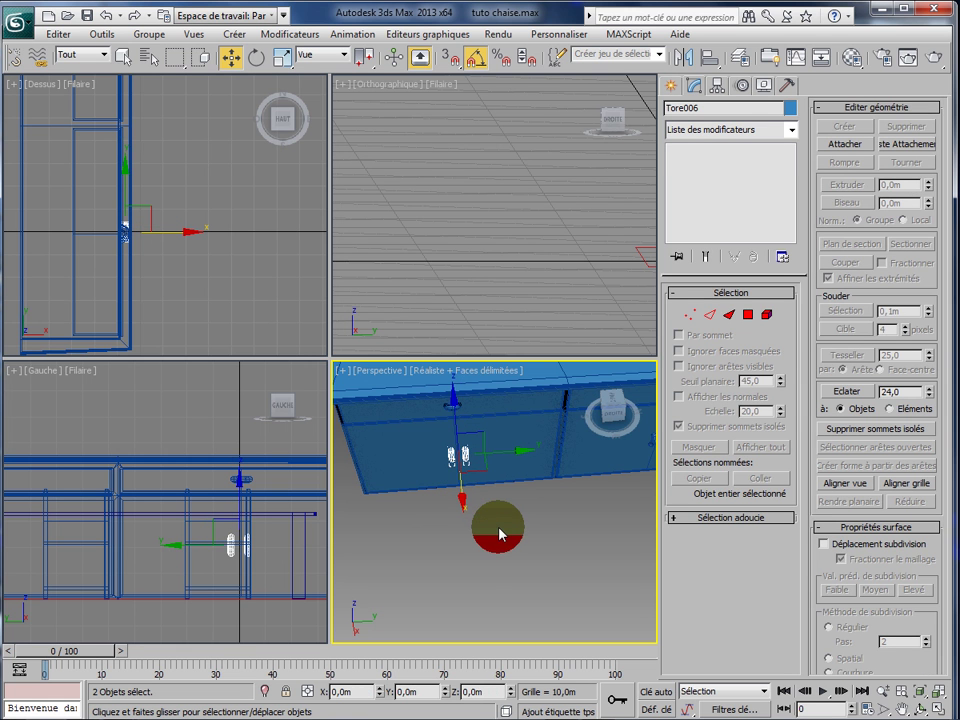
{"action": "left_click", "coordinate": [940, 710]}
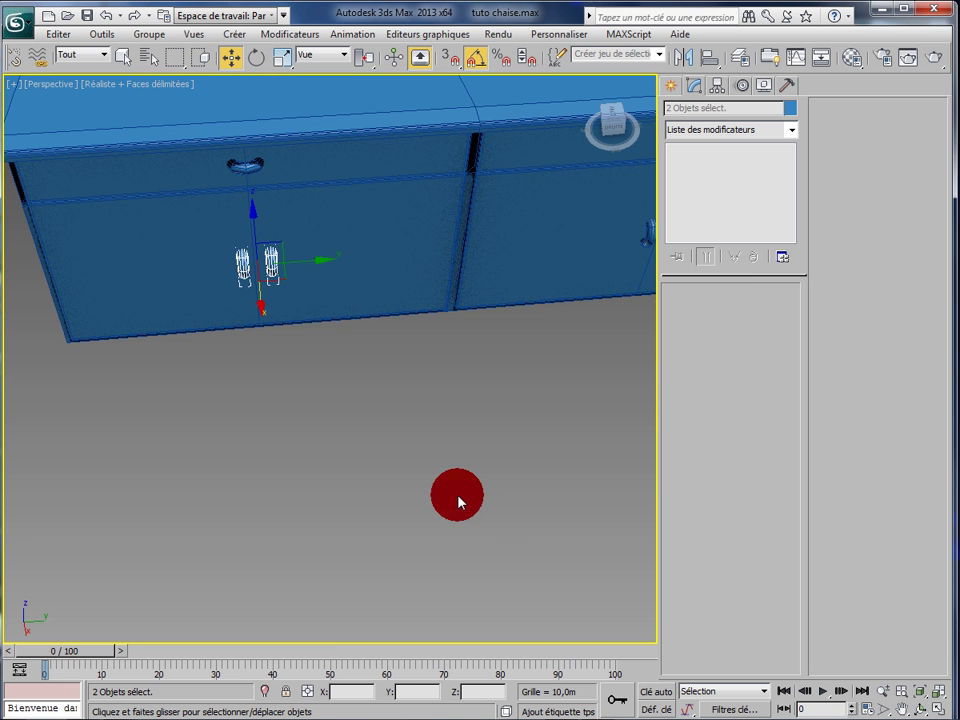
{"action": "scroll", "coordinate": [455, 501], "scroll_direction": "up", "scroll_amount": 3}
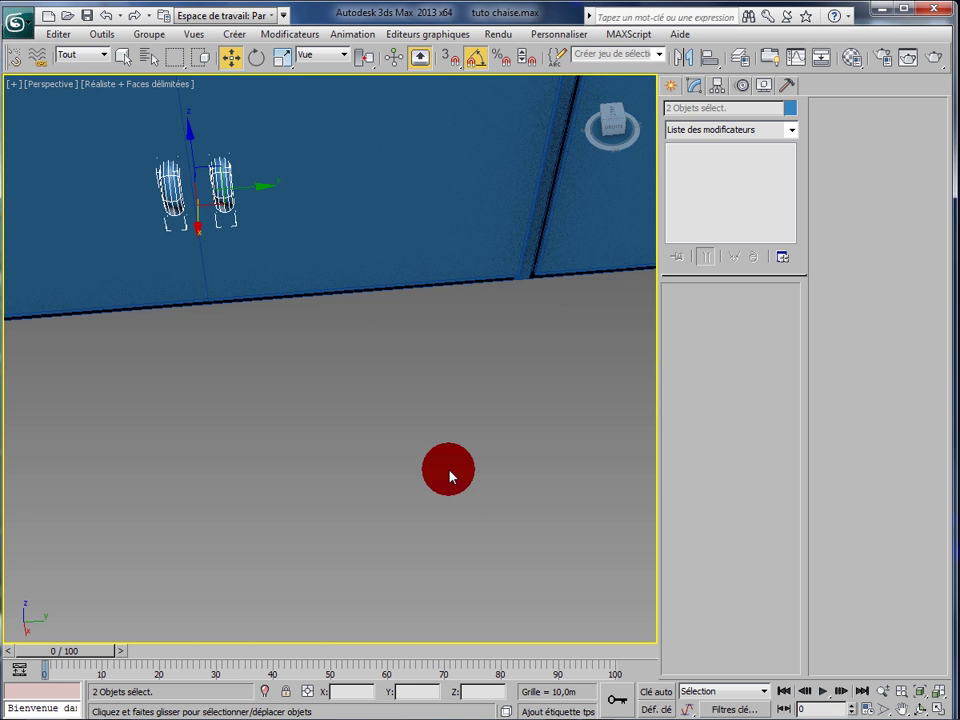
{"action": "middle_click_drag", "start_coordinate": [450, 453], "coordinate": [459, 398], "text": "alt"}
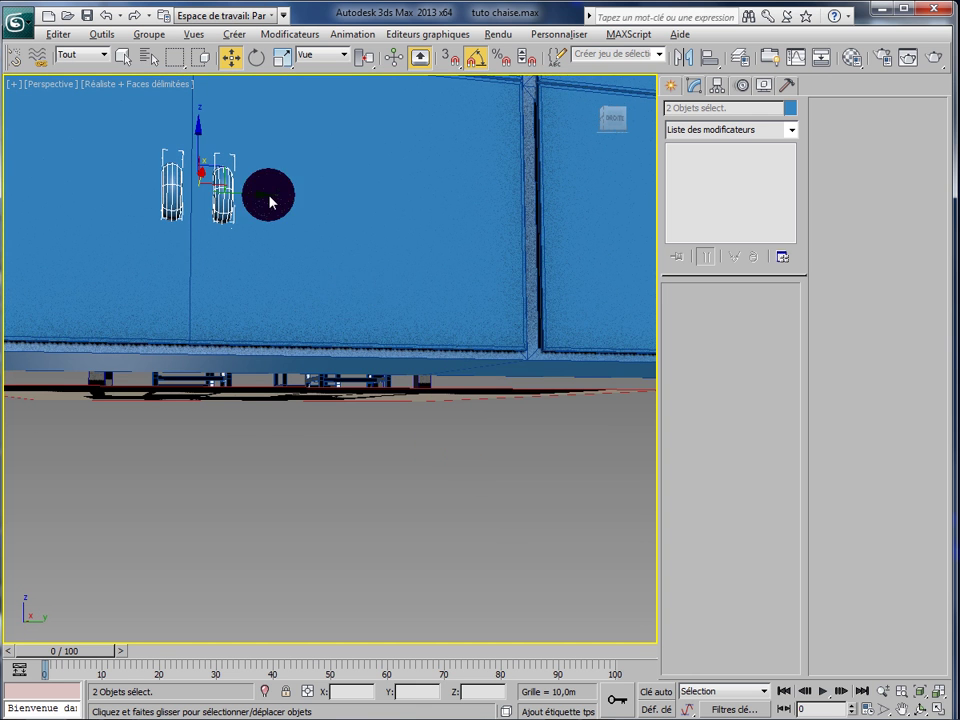
{"action": "left_click_drag", "start_coordinate": [265, 201], "coordinate": [256, 202]}
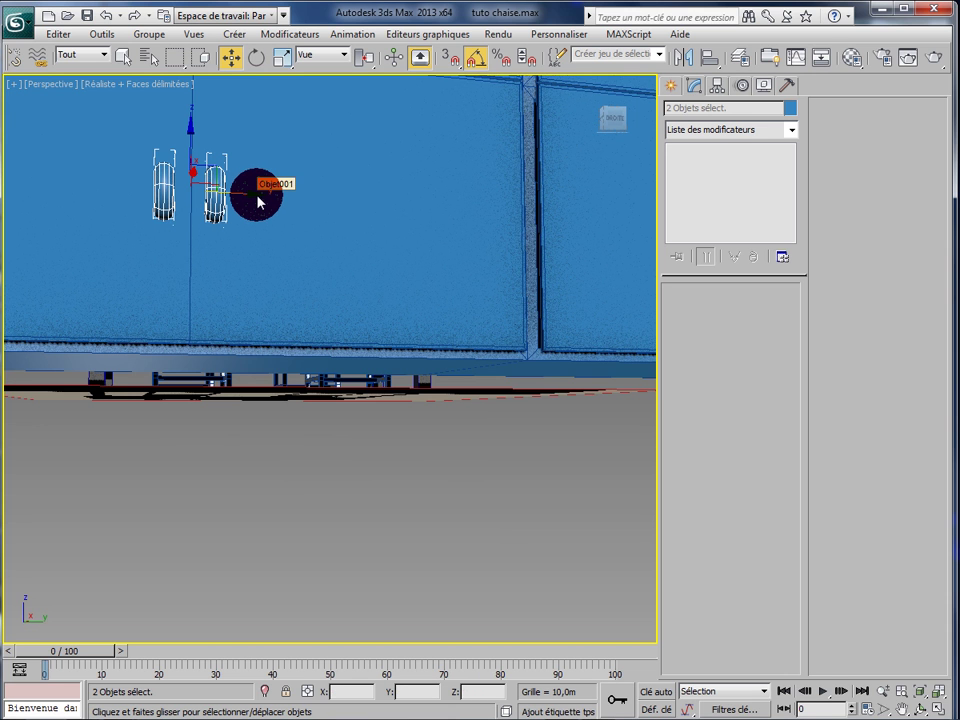
{"action": "left_click_drag", "start_coordinate": [258, 202], "coordinate": [259, 202]}
{"action": "right_click", "coordinate": [333, 469]}
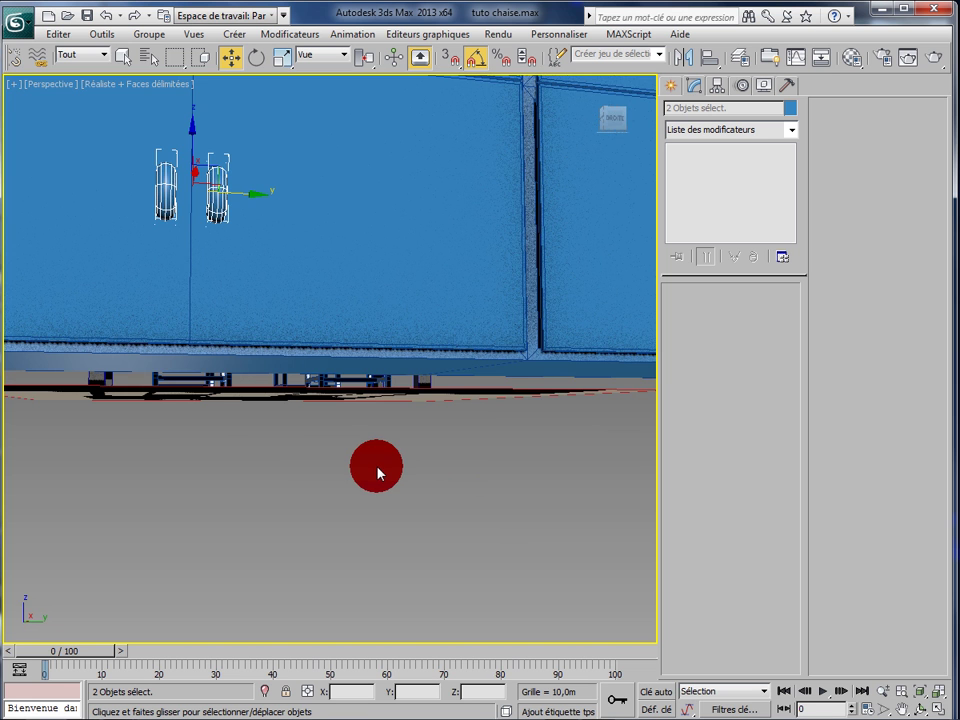
Clear the selection and show the perspective view in realistic shading without edges to inspect the handles on the whole cabinet.
{"action": "scroll", "coordinate": [376, 473], "scroll_direction": "down", "scroll_amount": 8}
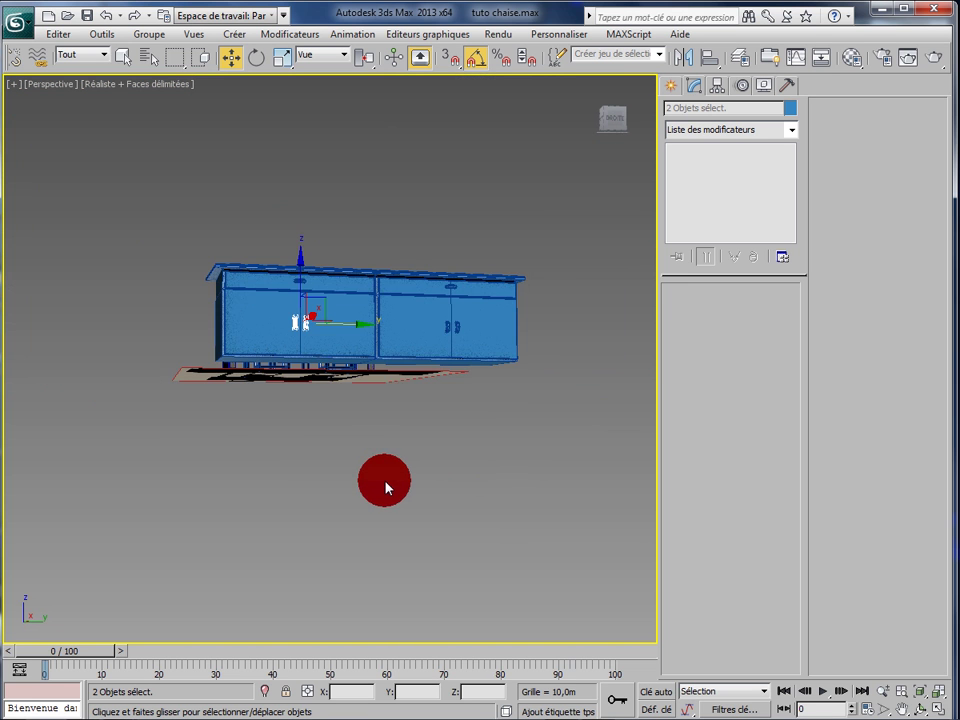
{"action": "scroll", "coordinate": [410, 486], "scroll_direction": "up", "scroll_amount": 3}
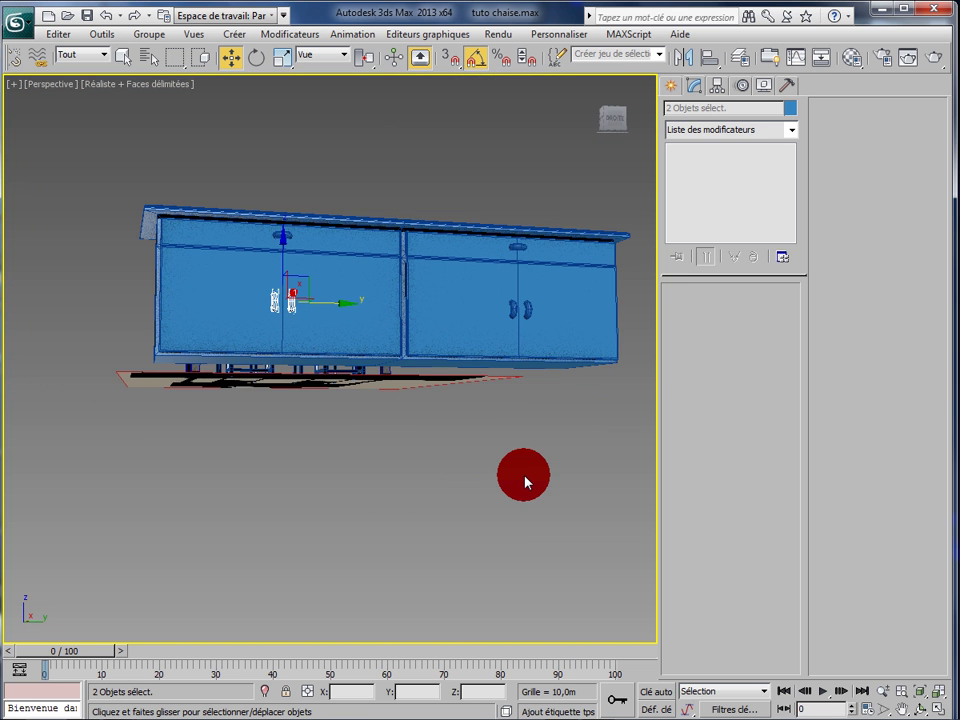
{"action": "middle_click_drag", "start_coordinate": [524, 482], "coordinate": [453, 492], "text": "alt"}
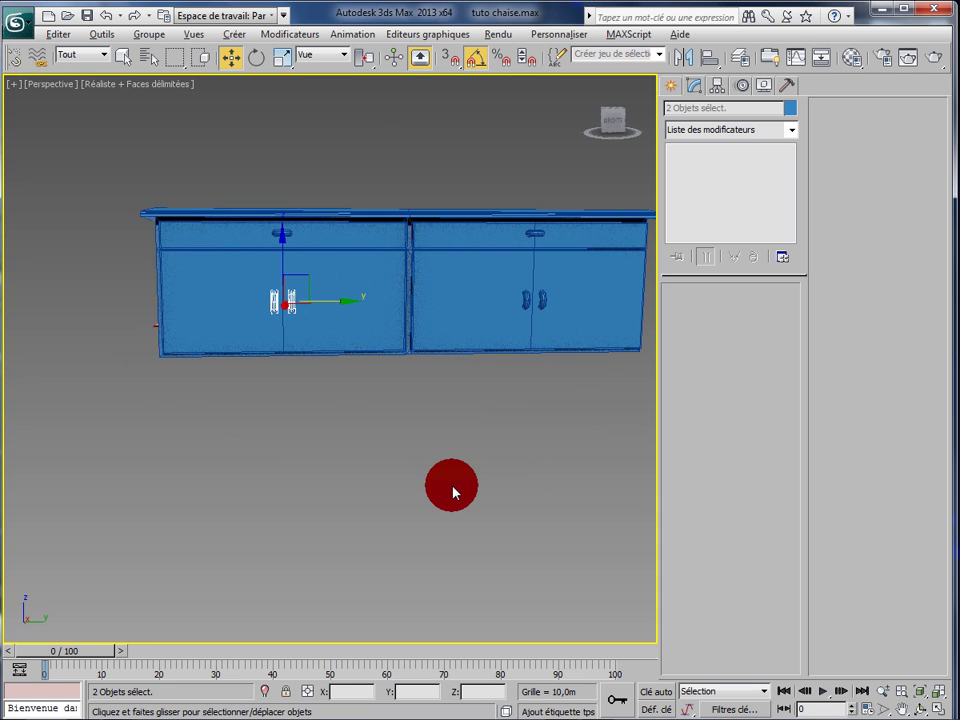
{"action": "left_click", "coordinate": [452, 492]}
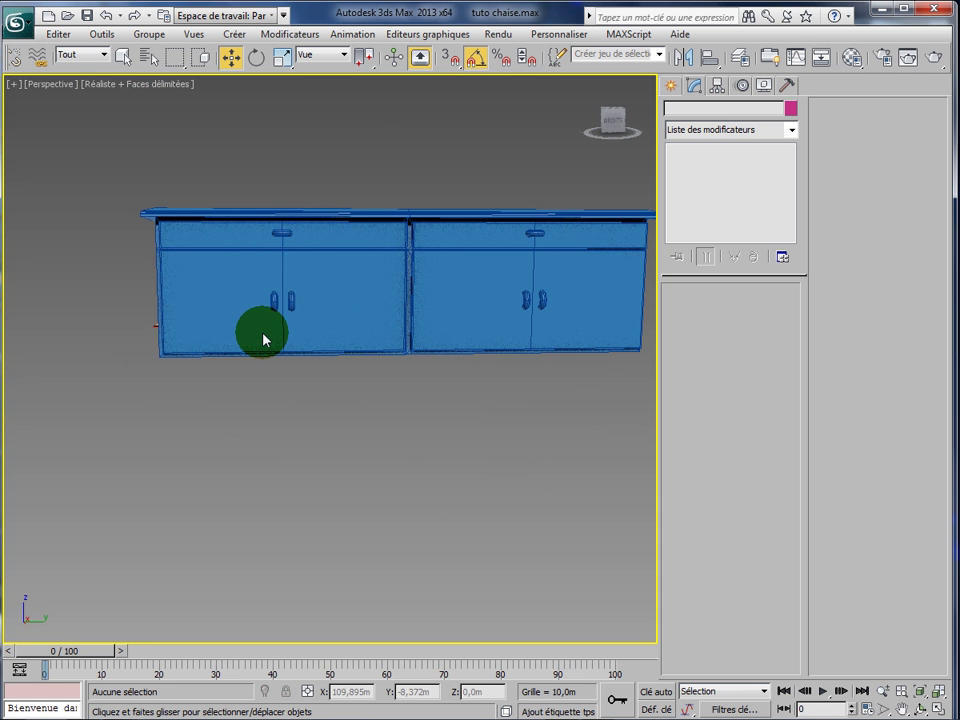
{"action": "key", "text": "F4"}
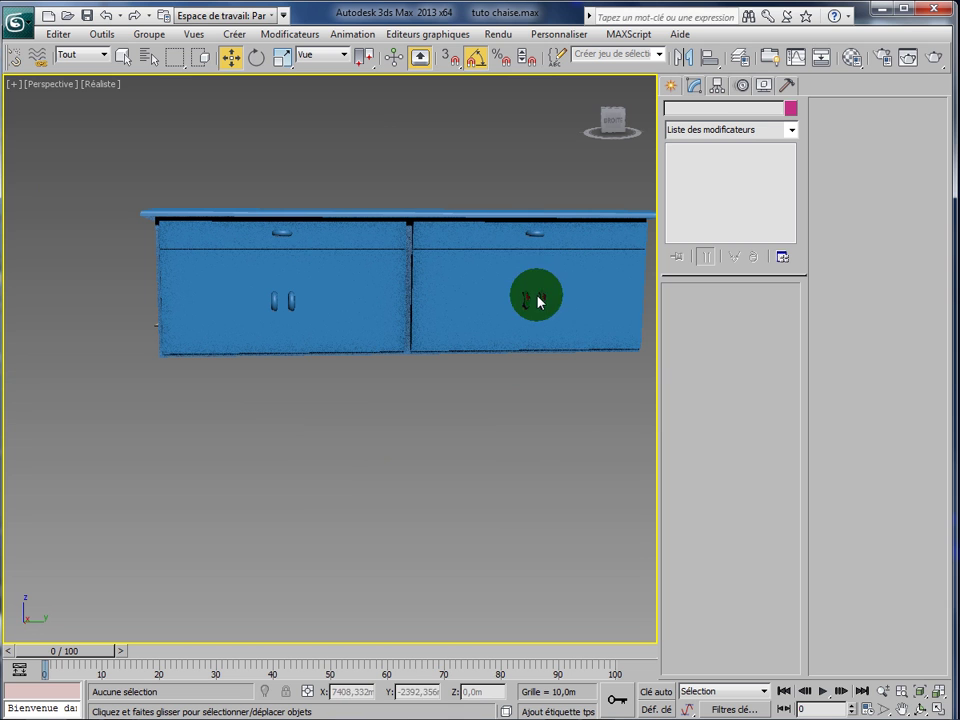
{"action": "left_click", "coordinate": [317, 481]}
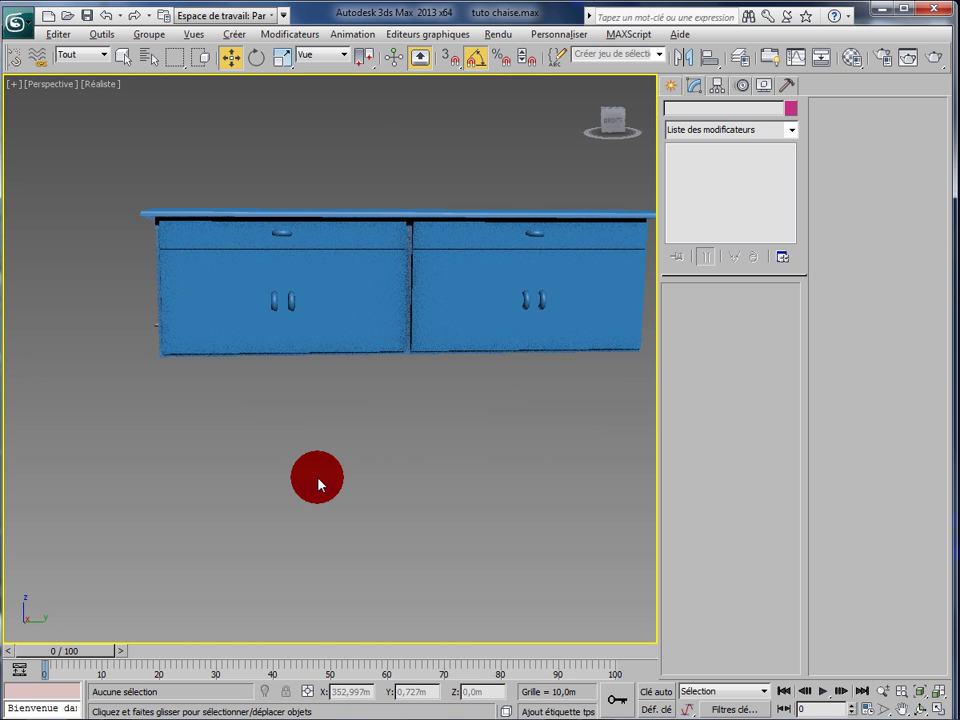
{"action": "key", "text": "alt"}
{"action": "scroll", "coordinate": [317, 481], "scroll_direction": "down", "scroll_amount": 6}
{"action": "scroll", "coordinate": [328, 487], "scroll_direction": "up", "scroll_amount": 3}
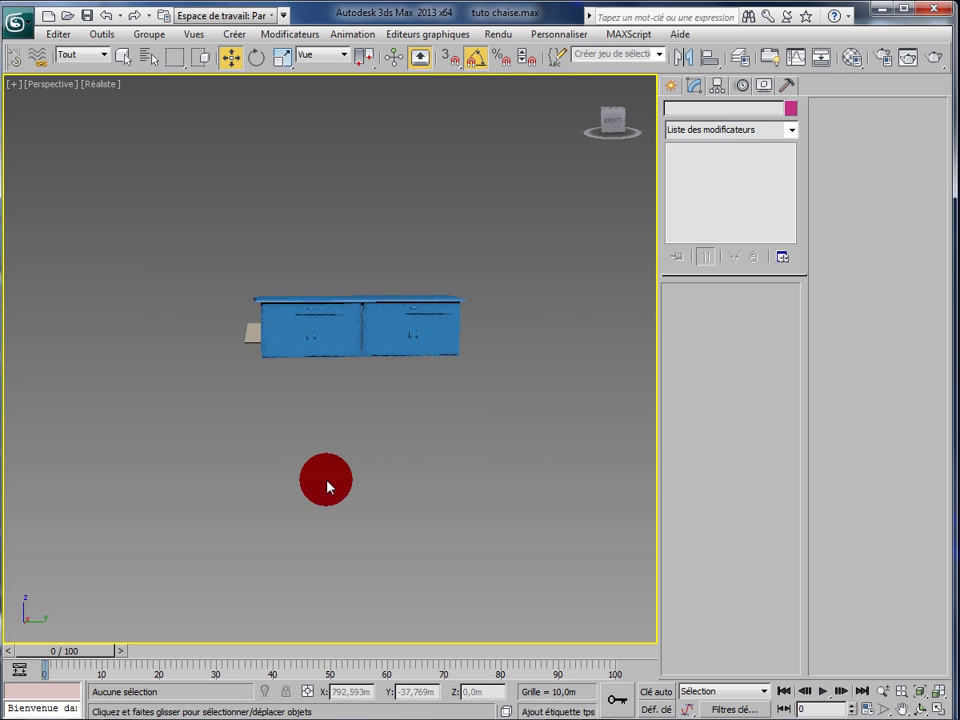
Try moving the cabinet body alone towards the table to X about 161.55 m, and undo that move.
{"action": "left_click", "coordinate": [371, 308]}
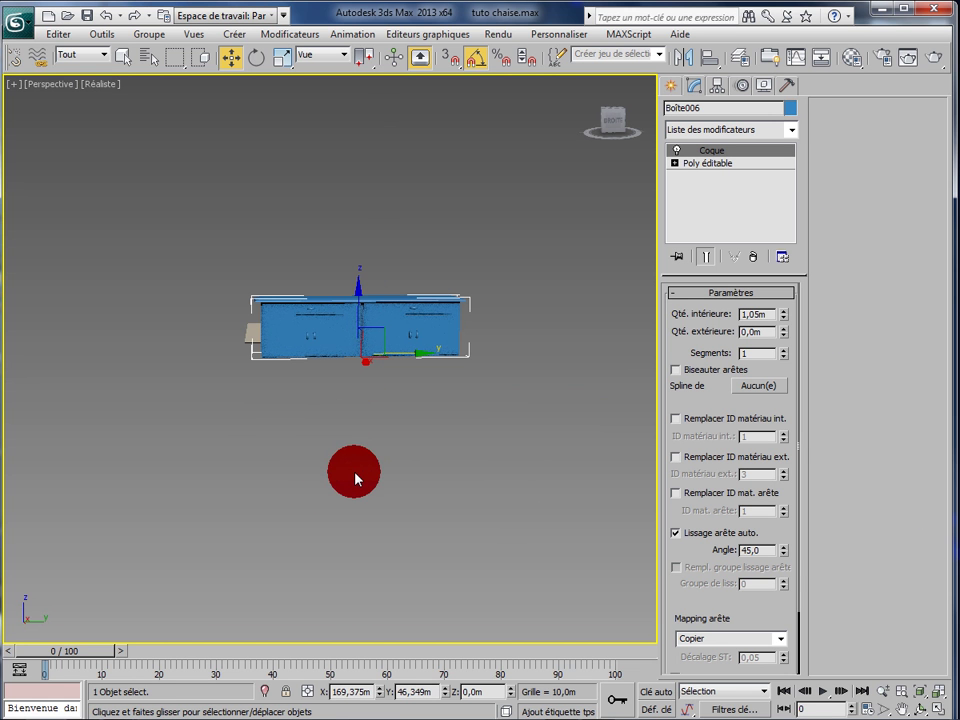
{"action": "middle_click_drag", "start_coordinate": [354, 478], "coordinate": [488, 509], "text": "alt"}
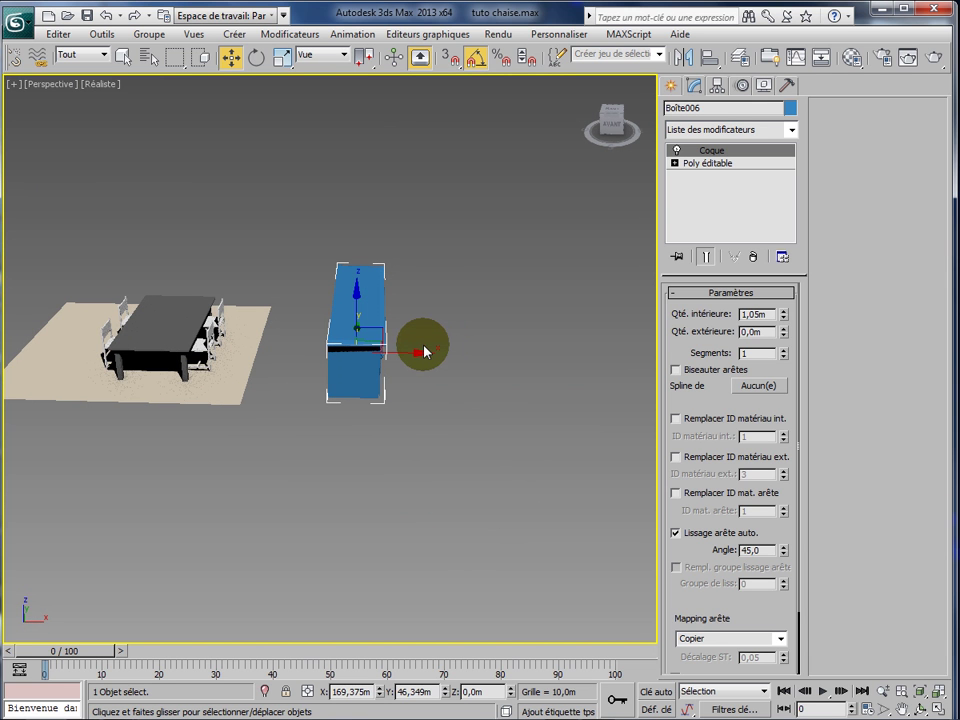
{"action": "left_click_drag", "start_coordinate": [422, 353], "coordinate": [416, 360]}
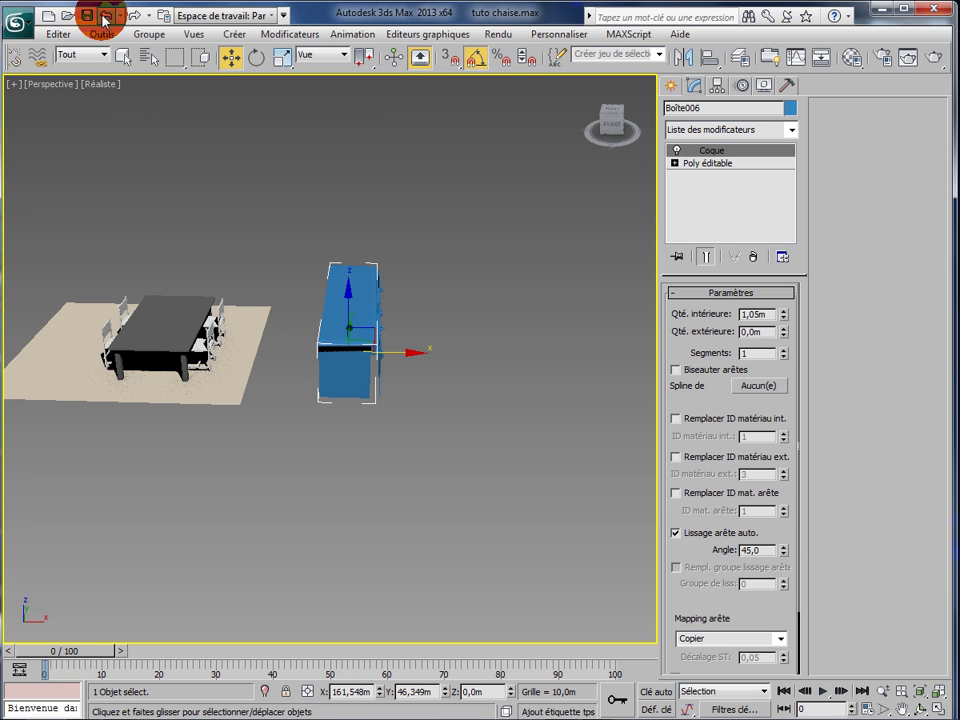
{"action": "left_click", "coordinate": [107, 16]}
Select the complete cabinet with its doors, drawers and handles, and move it along X to the opposite side of the table.
{"action": "left_click", "coordinate": [122, 56]}
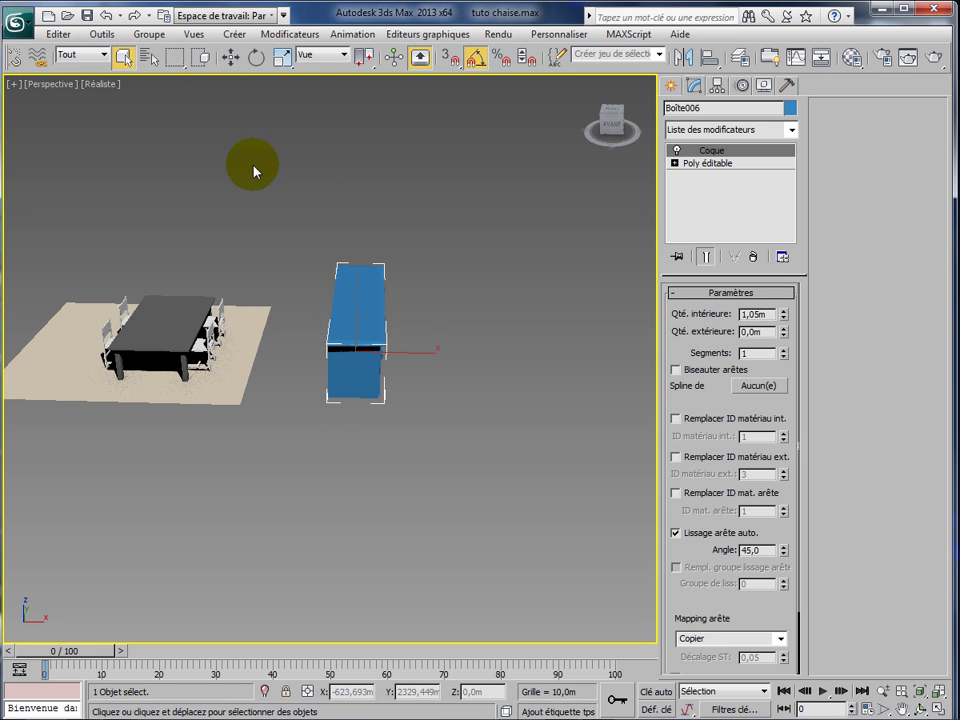
{"action": "left_click_drag", "start_coordinate": [317, 171], "coordinate": [470, 505]}
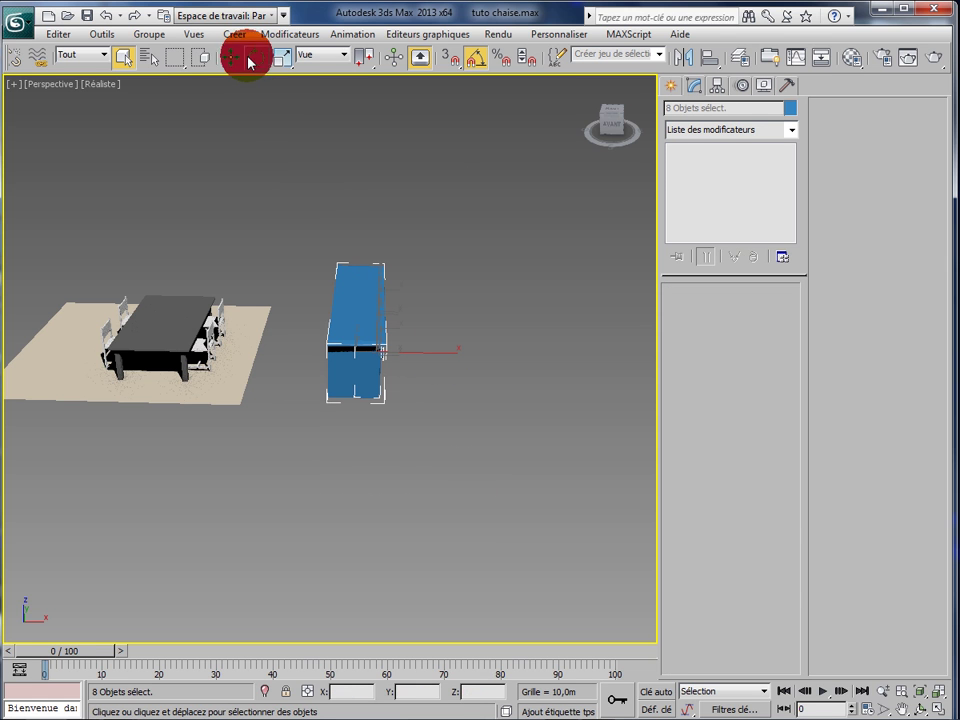
{"action": "left_click", "coordinate": [208, 58]}
{"action": "left_click", "coordinate": [231, 57]}
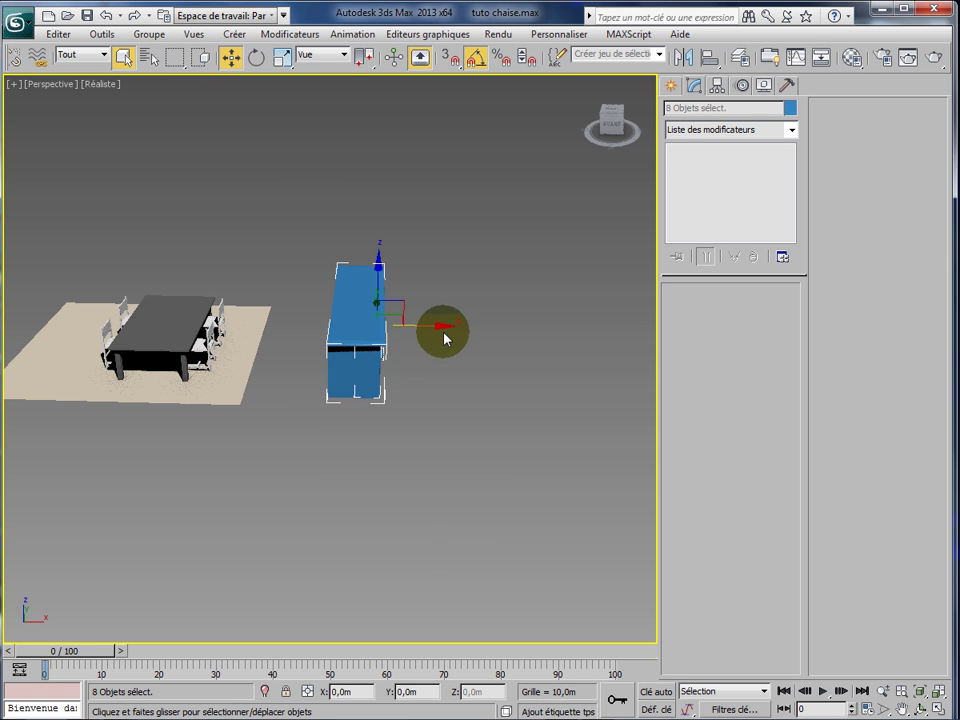
{"action": "left_click_drag", "start_coordinate": [445, 333], "coordinate": [151, 334]}
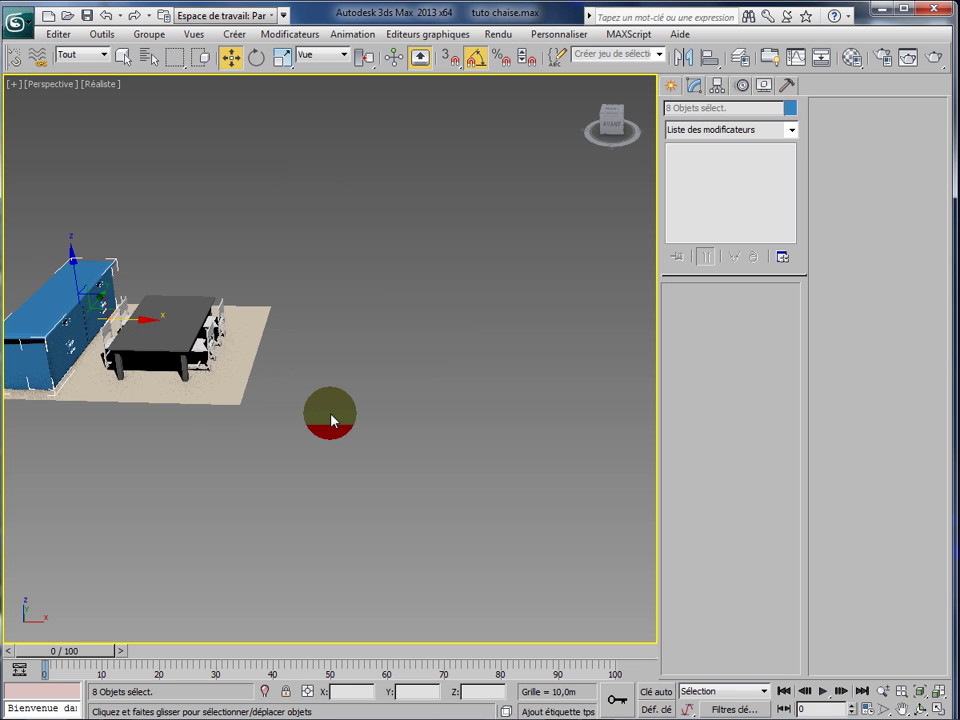
Clear the selection and examine the cabinet's placement behind the table and chairs from a front corner.
{"action": "scroll", "coordinate": [333, 423], "scroll_direction": "up", "scroll_amount": 4}
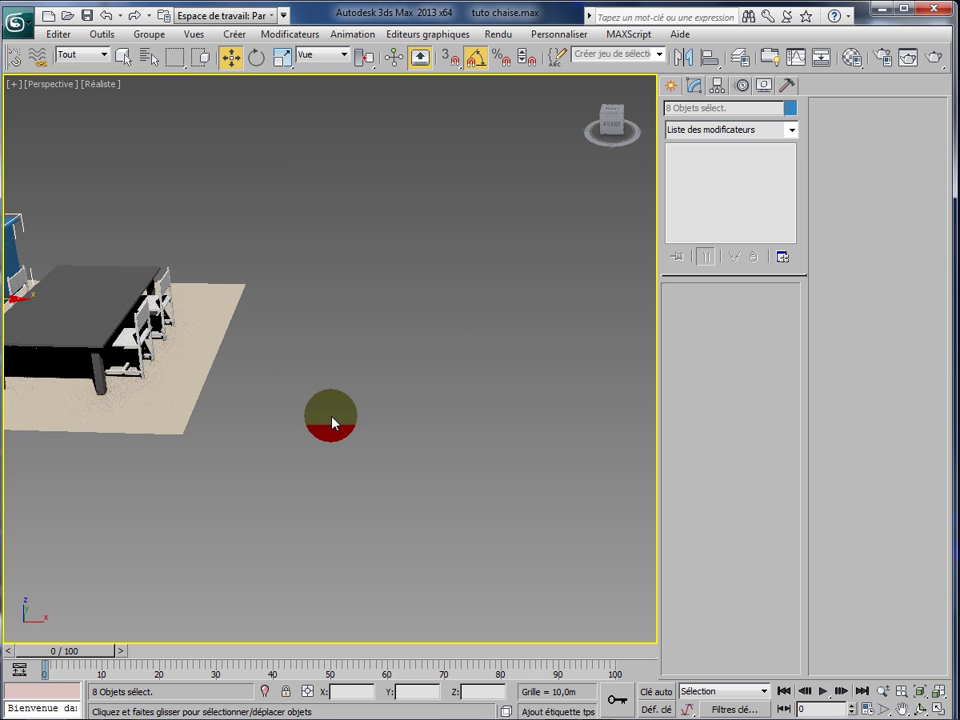
{"action": "middle_click_drag", "start_coordinate": [323, 439], "coordinate": [620, 432]}
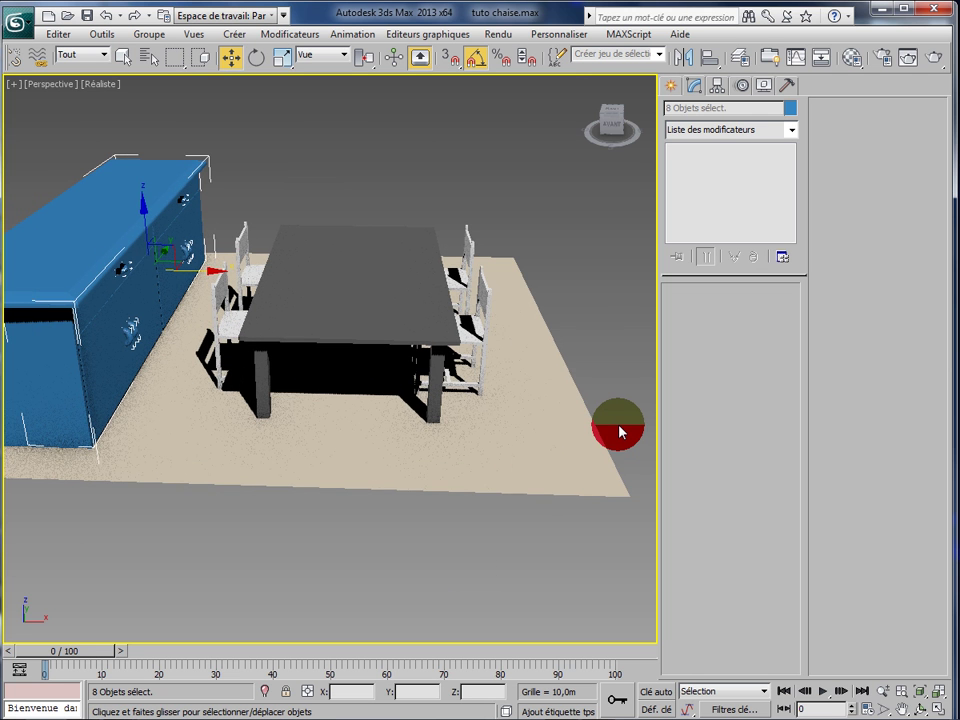
{"action": "left_click", "coordinate": [489, 454]}
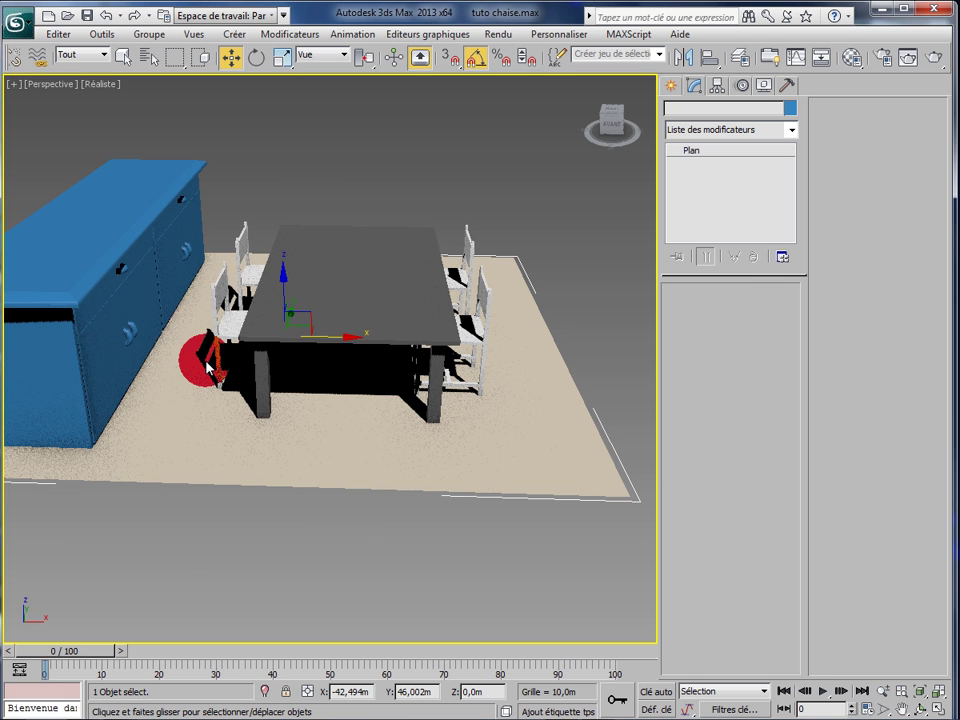
{"action": "left_click", "coordinate": [263, 514]}
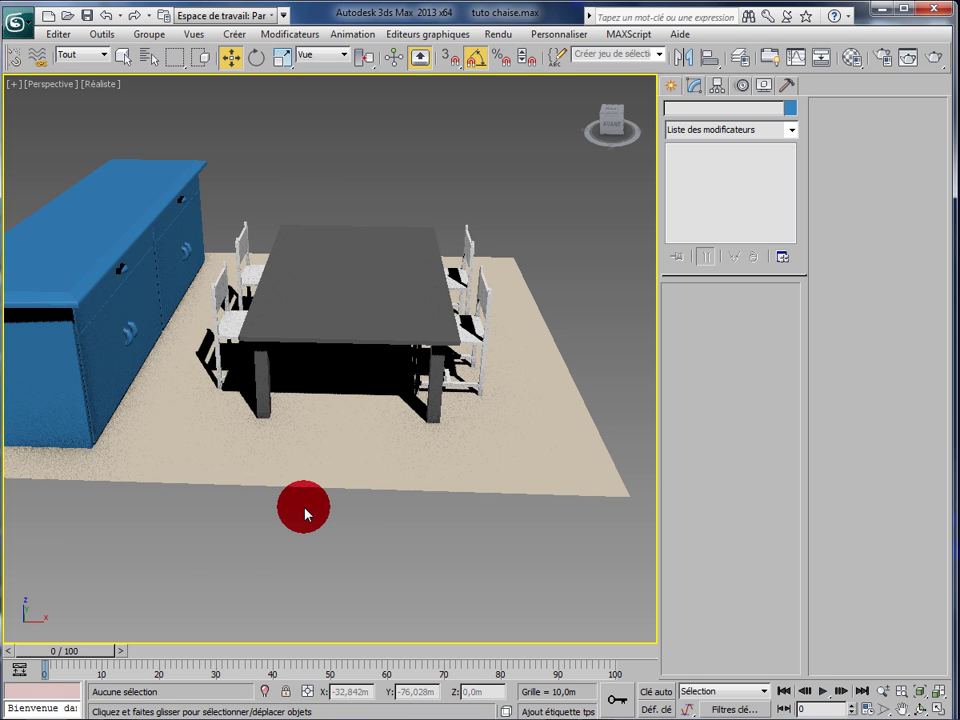
{"action": "middle_click_drag", "start_coordinate": [283, 514], "coordinate": [236, 489], "text": "alt"}
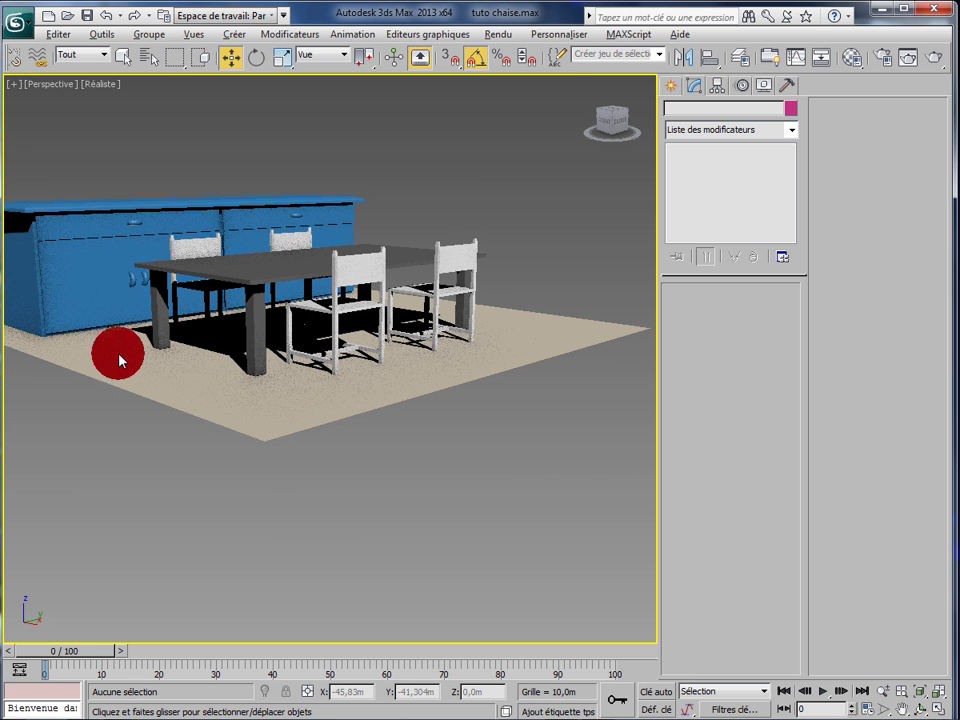
{"action": "middle_click_drag", "start_coordinate": [143, 418], "coordinate": [163, 447], "text": "alt"}
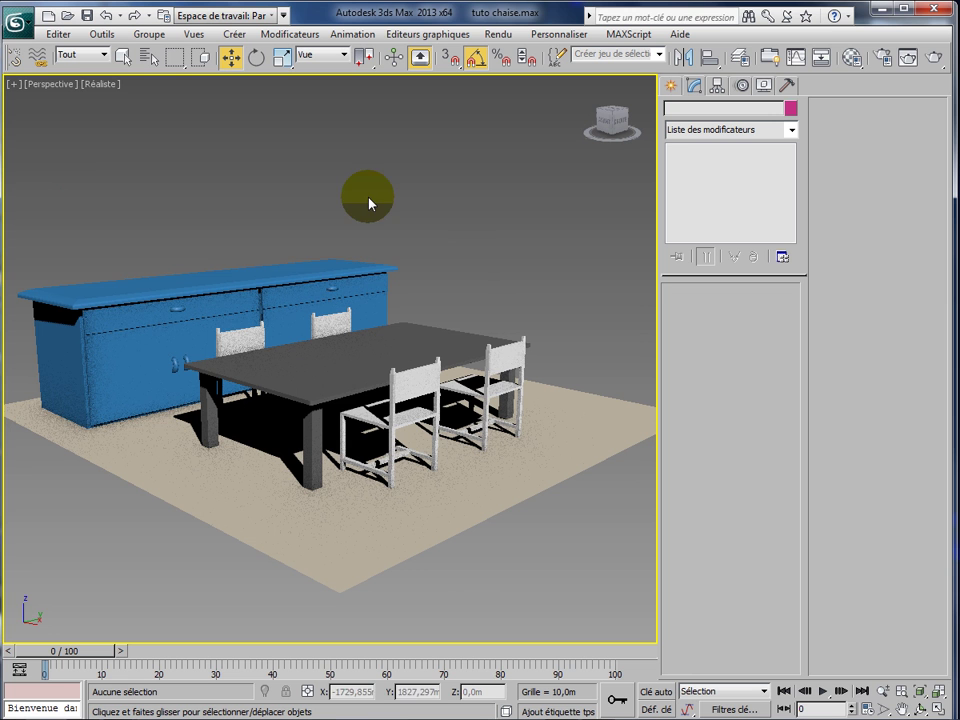
Assign the 19 - Default material to the cabinet body and run a test render of the perspective view.
{"action": "left_click", "coordinate": [858, 60]}
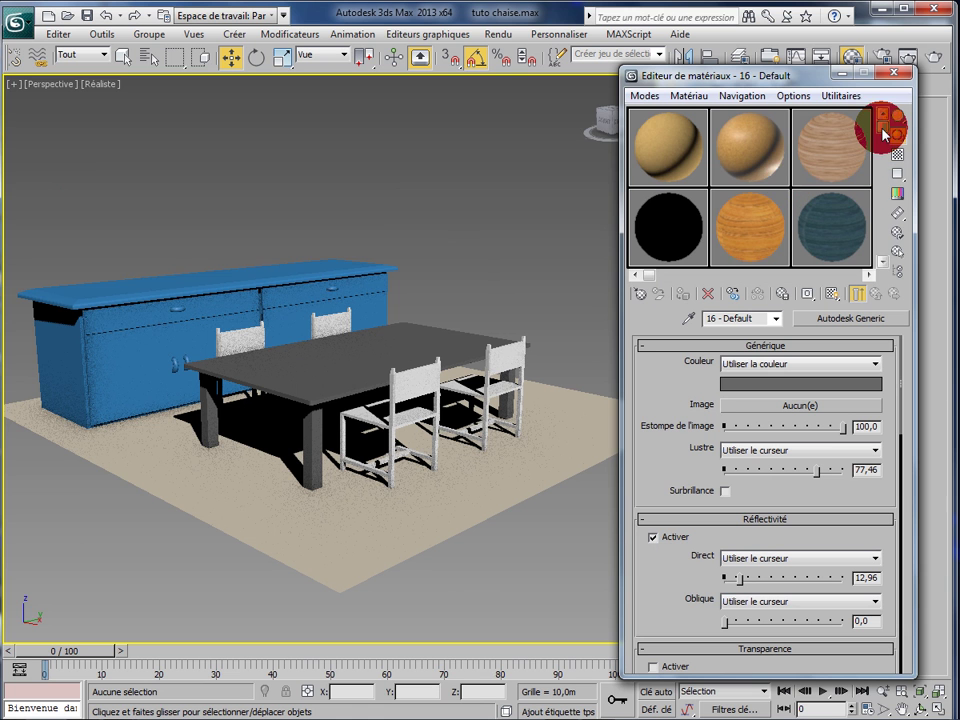
{"action": "left_click_drag", "start_coordinate": [897, 116], "coordinate": [682, 240]}
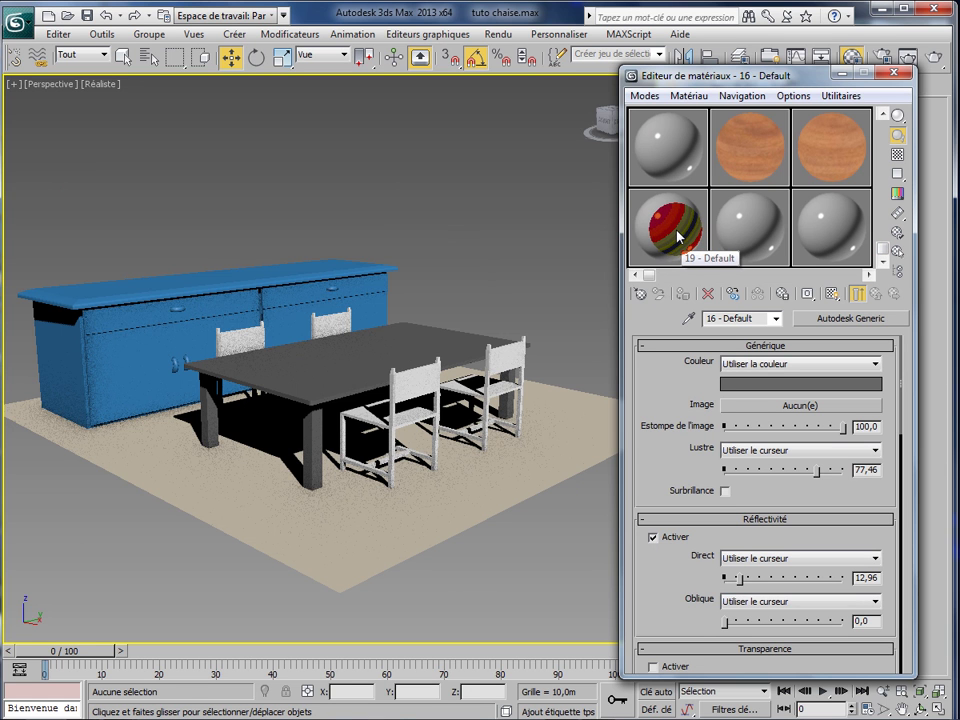
{"action": "mouse_move", "coordinate": [679, 236]}
{"action": "left_mouse_down"}
{"action": "mouse_move", "coordinate": [499, 229]}
{"action": "mouse_move", "coordinate": [251, 272]}
{"action": "mouse_move", "coordinate": [255, 279]}
{"action": "left_mouse_up"}
{"action": "left_click", "coordinate": [906, 74]}
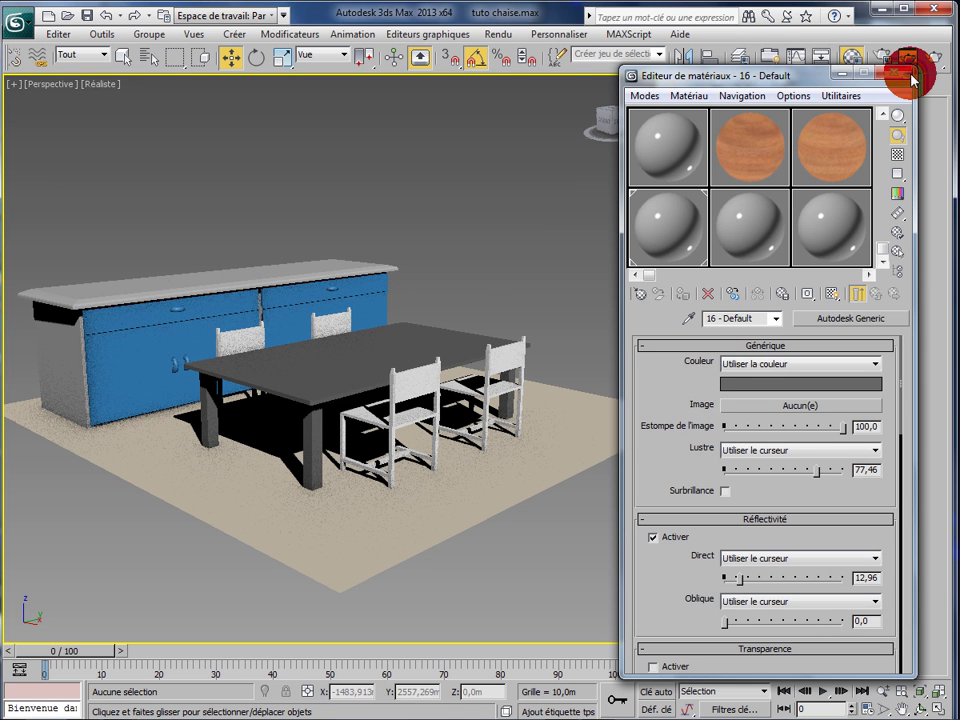
{"action": "left_click", "coordinate": [922, 56]}
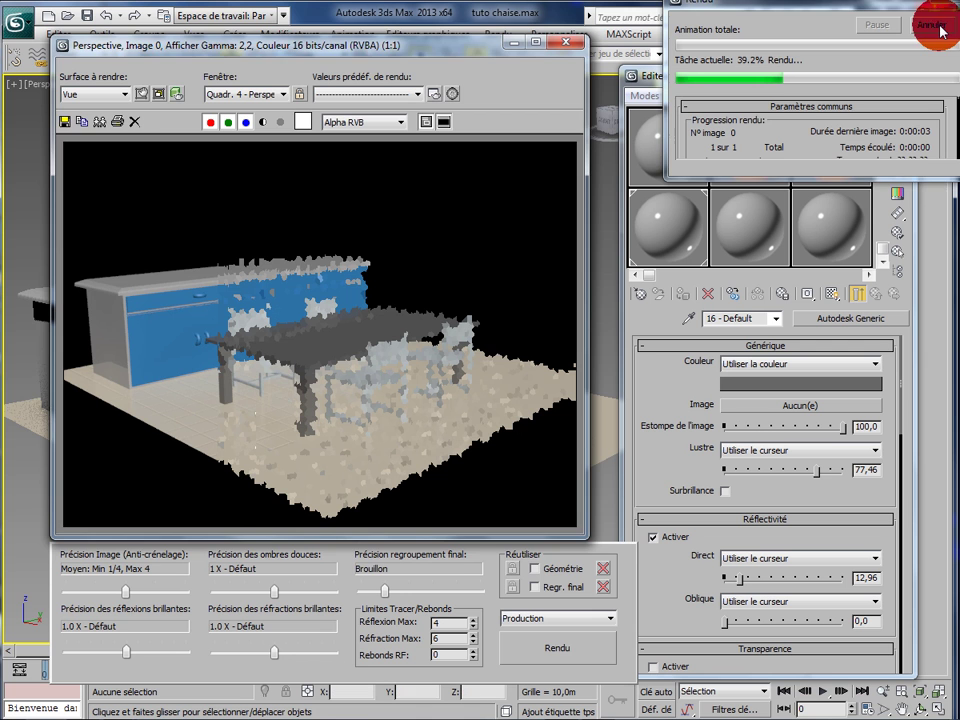
{"action": "left_click", "coordinate": [564, 43]}
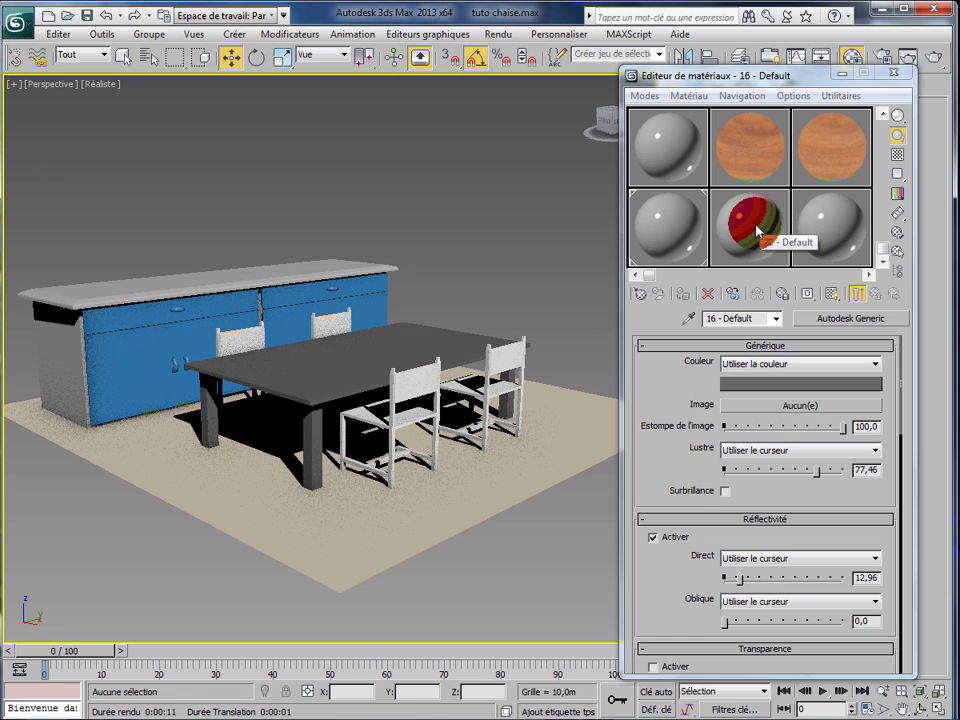
Assign the 20 - Default material to the cabinet's front object with the drawers and doors.
{"action": "left_click", "coordinate": [757, 230]}
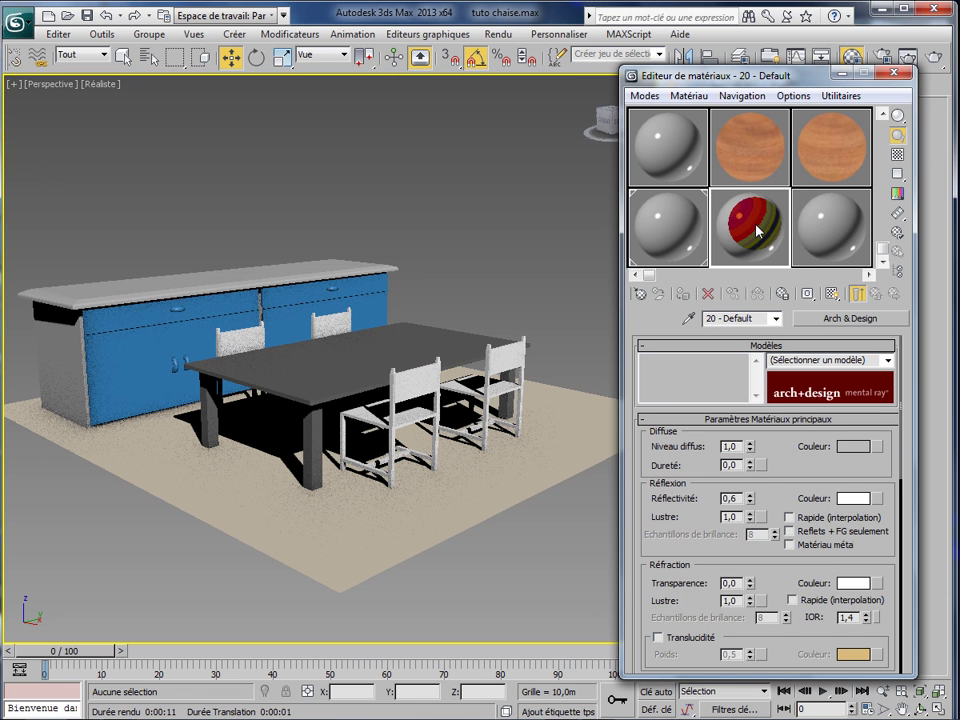
{"action": "left_click_drag", "start_coordinate": [757, 230], "coordinate": [144, 317]}
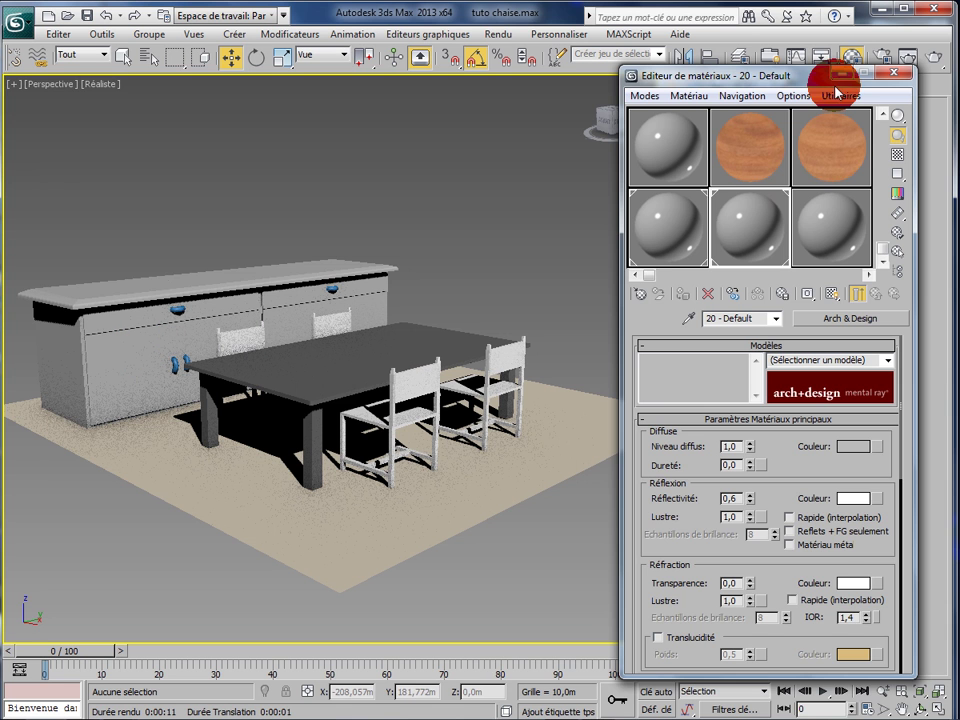
{"action": "left_click_drag", "start_coordinate": [838, 86], "coordinate": [575, 397]}
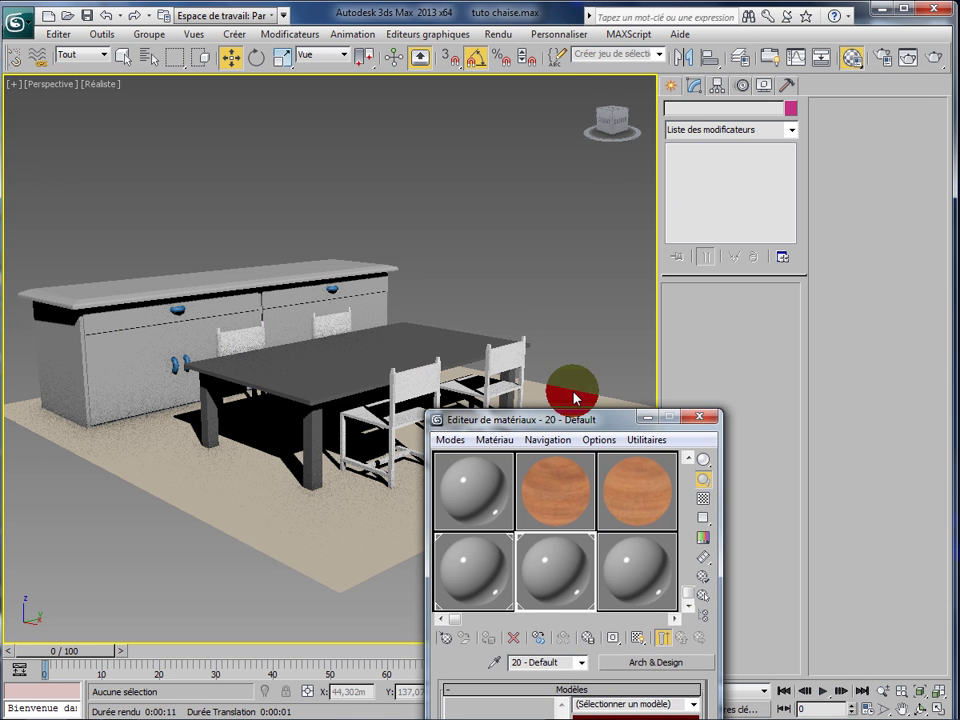
Select one door polygon in each half of the cabinet front and apply the grey material following 20 - Default to both.
{"action": "left_click", "coordinate": [121, 358]}
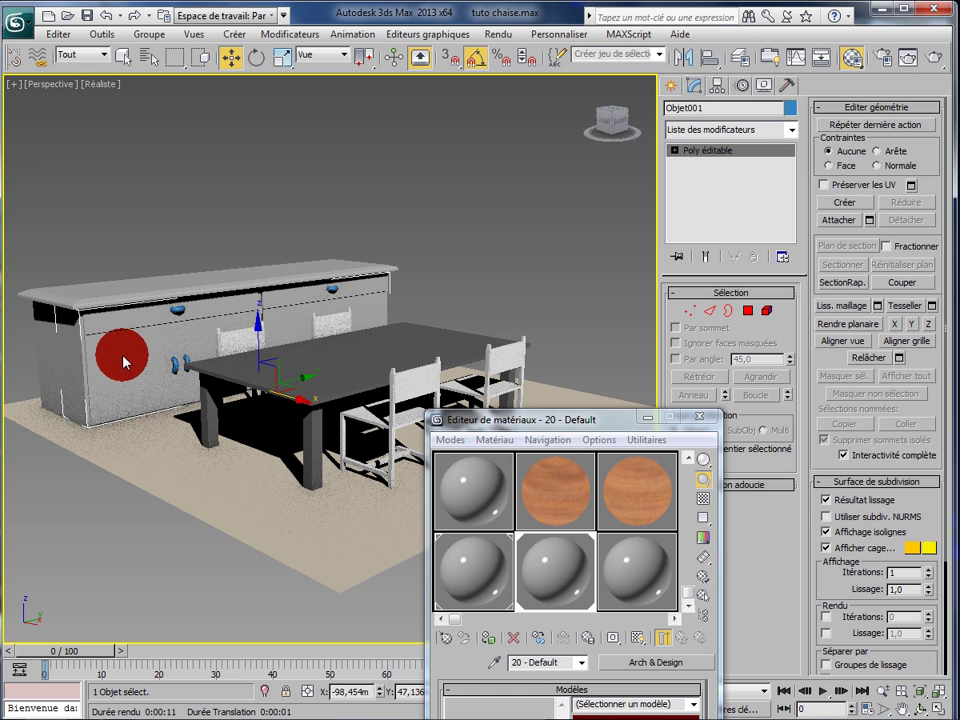
{"action": "left_click", "coordinate": [750, 312]}
{"action": "left_click", "coordinate": [235, 335]}
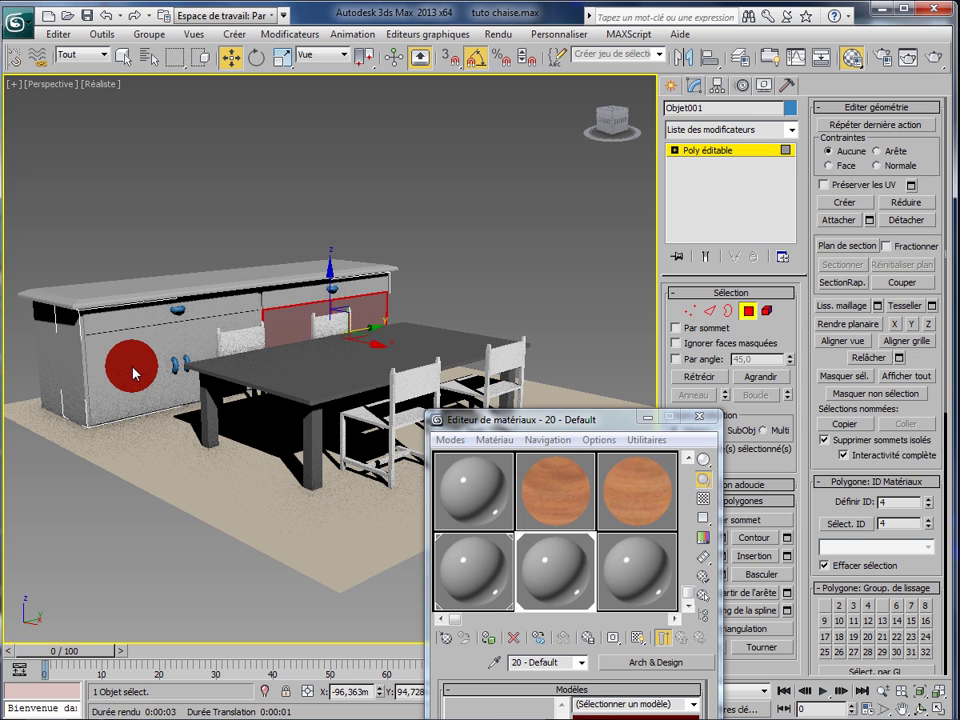
{"action": "left_click", "coordinate": [134, 368]}
{"action": "mouse_move", "coordinate": [136, 373]}
{"action": "left_mouse_down"}
{"action": "mouse_move", "coordinate": [210, 345]}
{"action": "mouse_move", "coordinate": [291, 333]}
{"action": "left_mouse_up"}
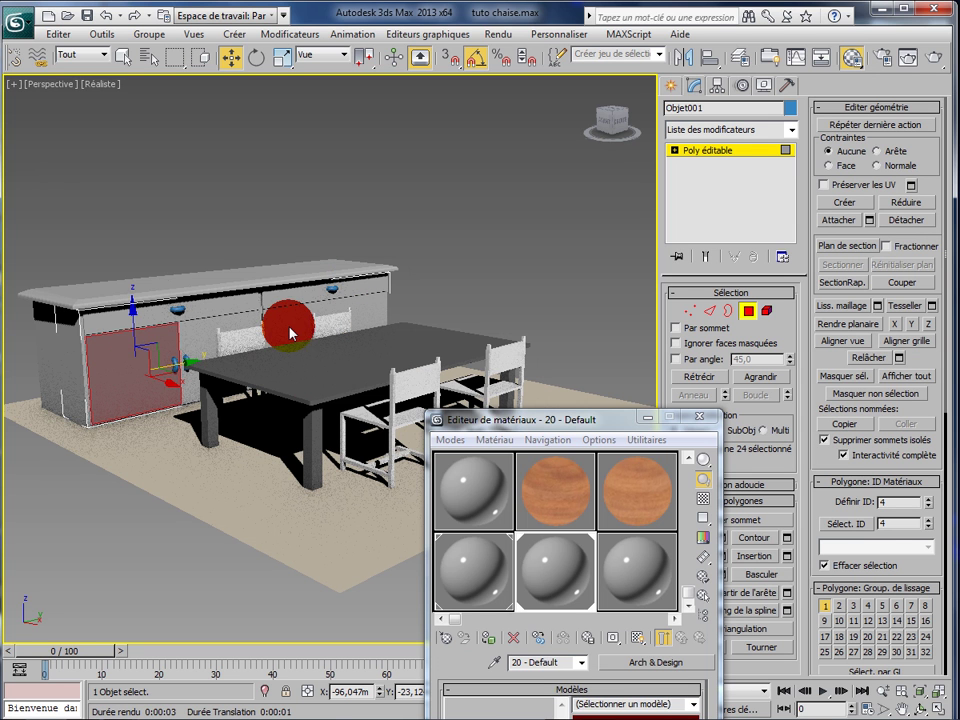
{"action": "left_click", "coordinate": [291, 333], "text": "ctrl"}
{"action": "left_click_drag", "start_coordinate": [606, 488], "coordinate": [126, 366]}
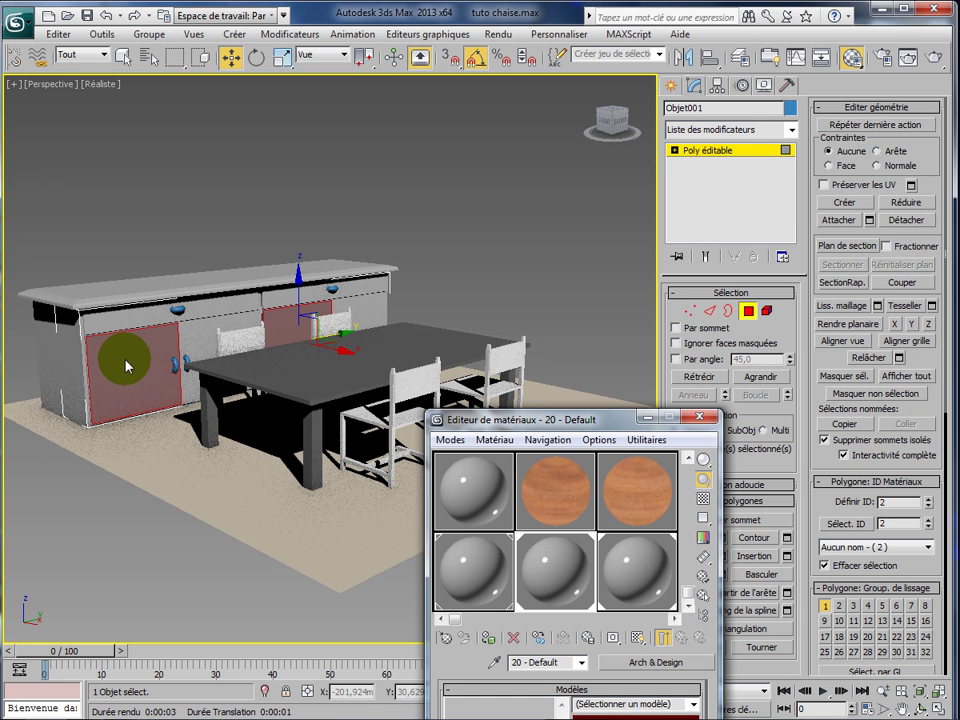
Lower the diffuse level of the 20 - Default material to 0.9 and test-render the perspective view.
{"action": "left_click", "coordinate": [620, 425]}
{"action": "left_click_drag", "start_coordinate": [620, 425], "coordinate": [675, 97]}
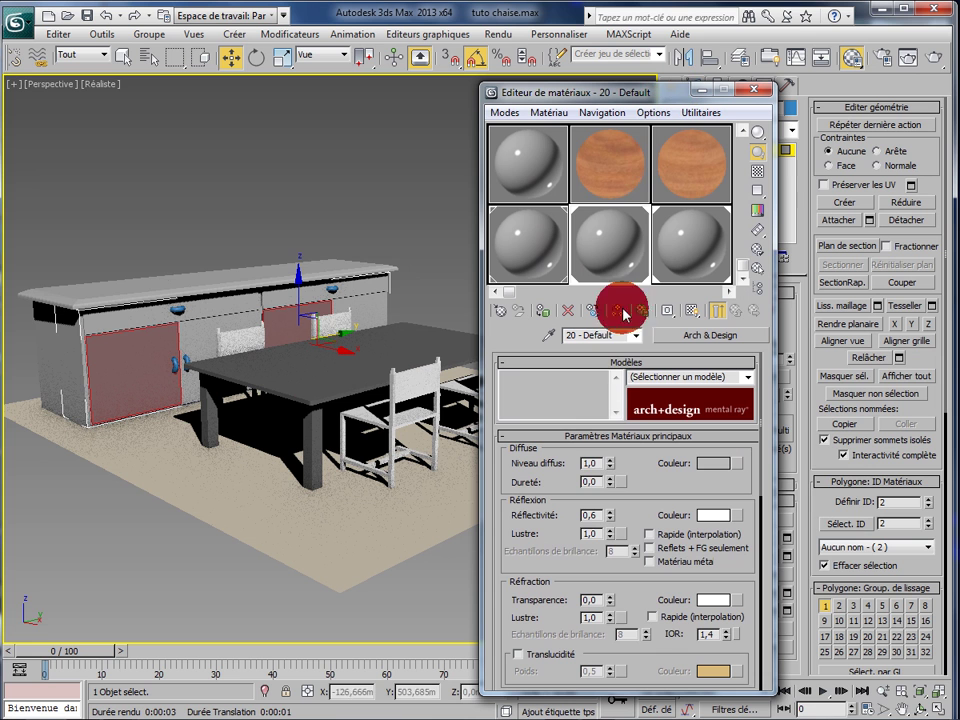
{"action": "left_click", "coordinate": [612, 468]}
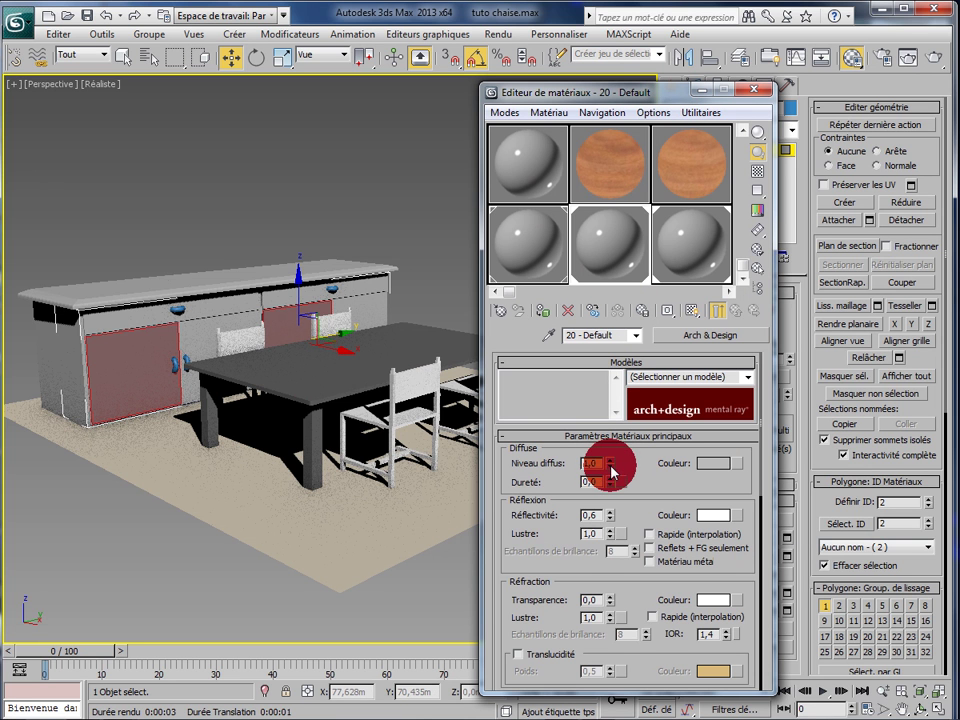
{"action": "left_click", "coordinate": [612, 468]}
{"action": "left_click", "coordinate": [611, 468]}
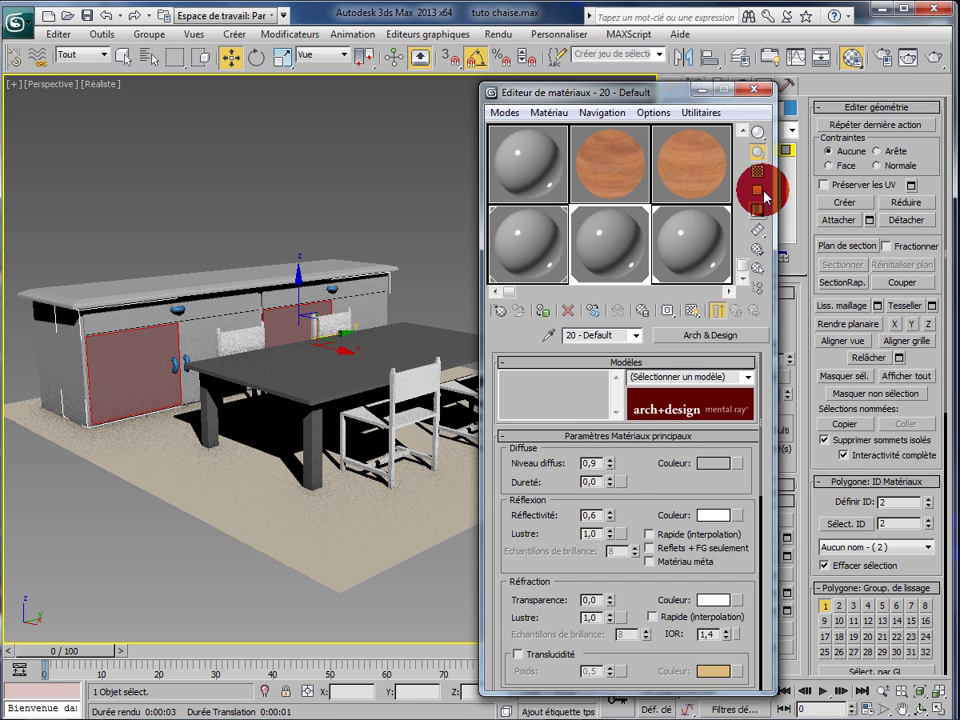
{"action": "left_click", "coordinate": [909, 62]}
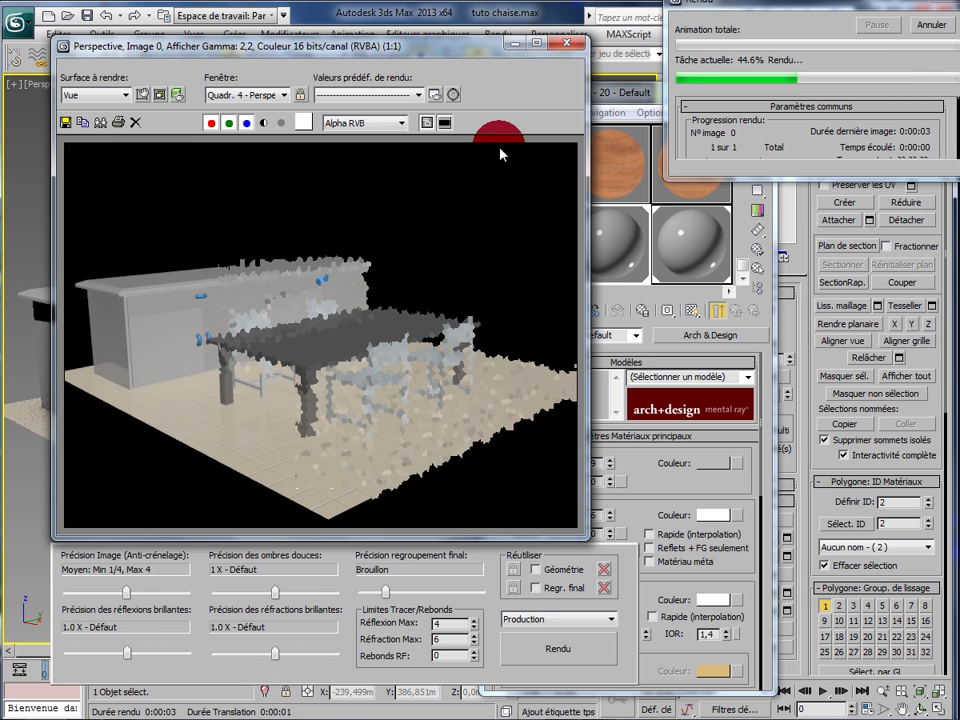
{"action": "left_click", "coordinate": [868, 47]}
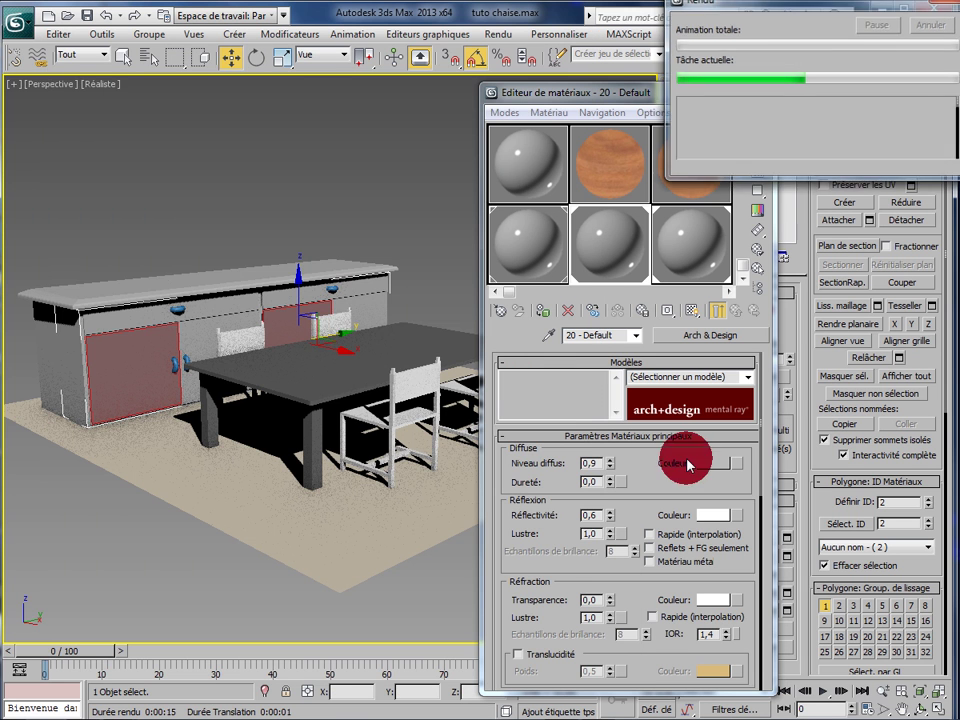
Set the diffuse level of the 20 - Default material to 0.98 and check it with a test render.
{"action": "left_click", "coordinate": [611, 459]}
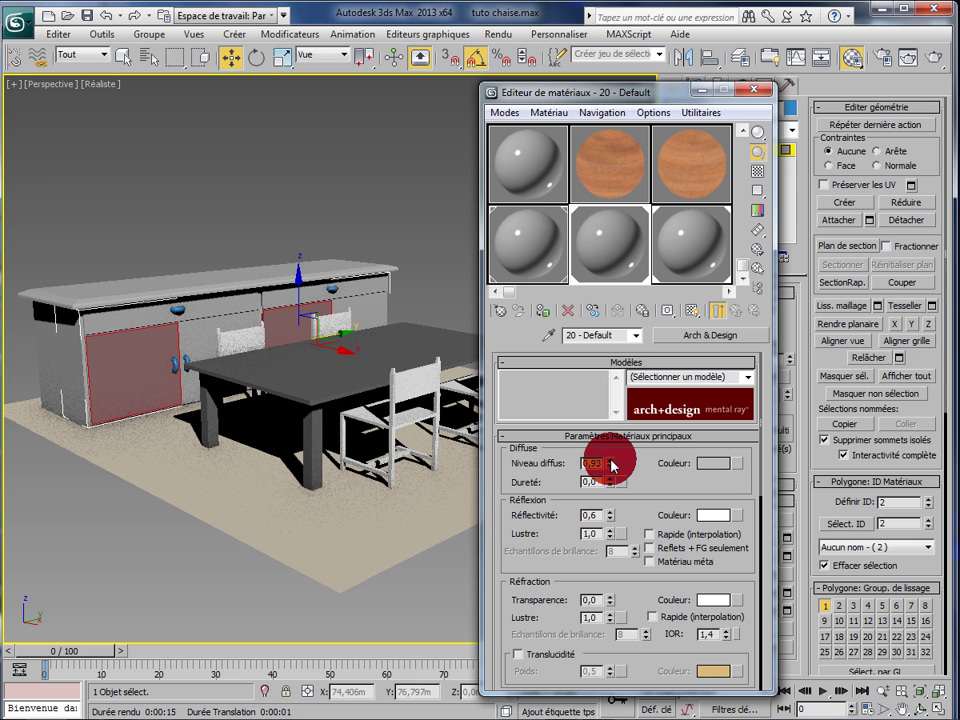
{"action": "left_click", "coordinate": [611, 460]}
{"action": "left_click", "coordinate": [611, 460]}
{"action": "left_click", "coordinate": [611, 460]}
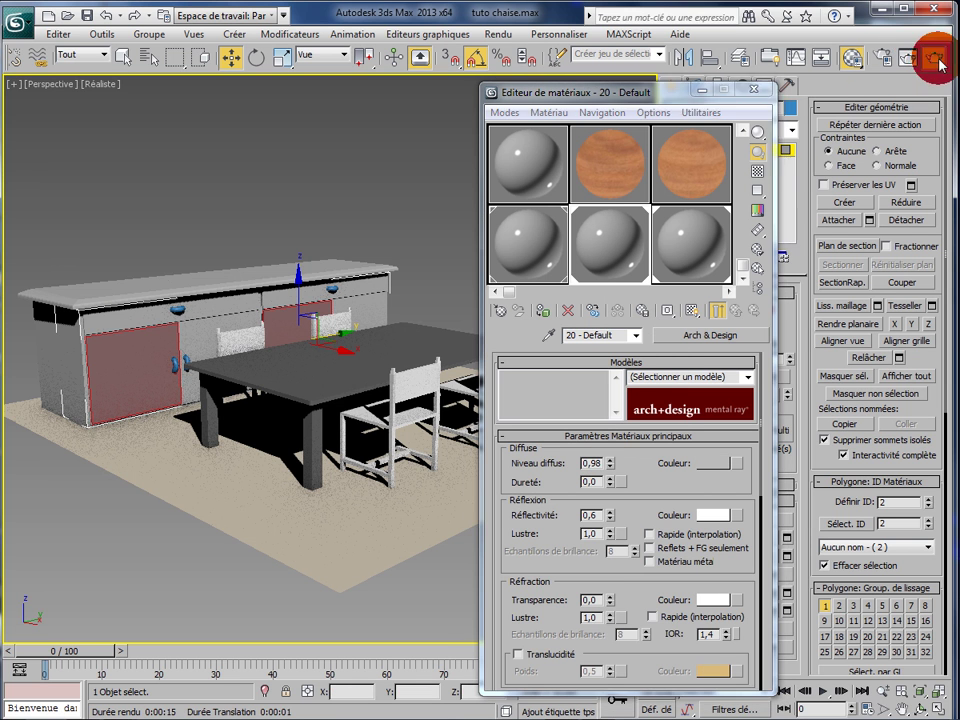
{"action": "left_click", "coordinate": [597, 218]}
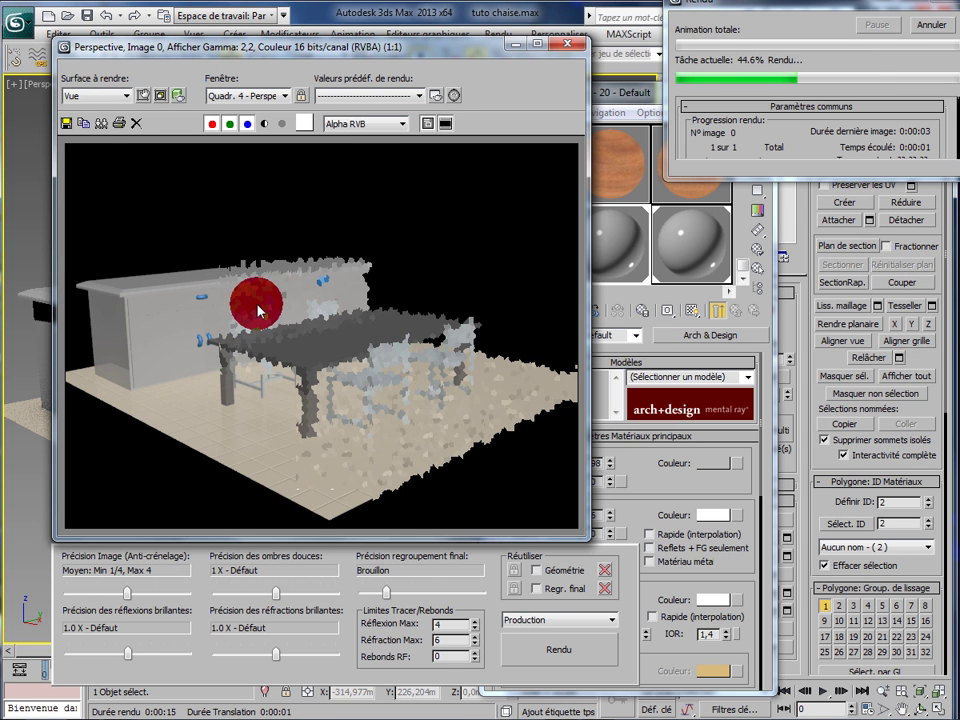
{"action": "left_click", "coordinate": [943, 18]}
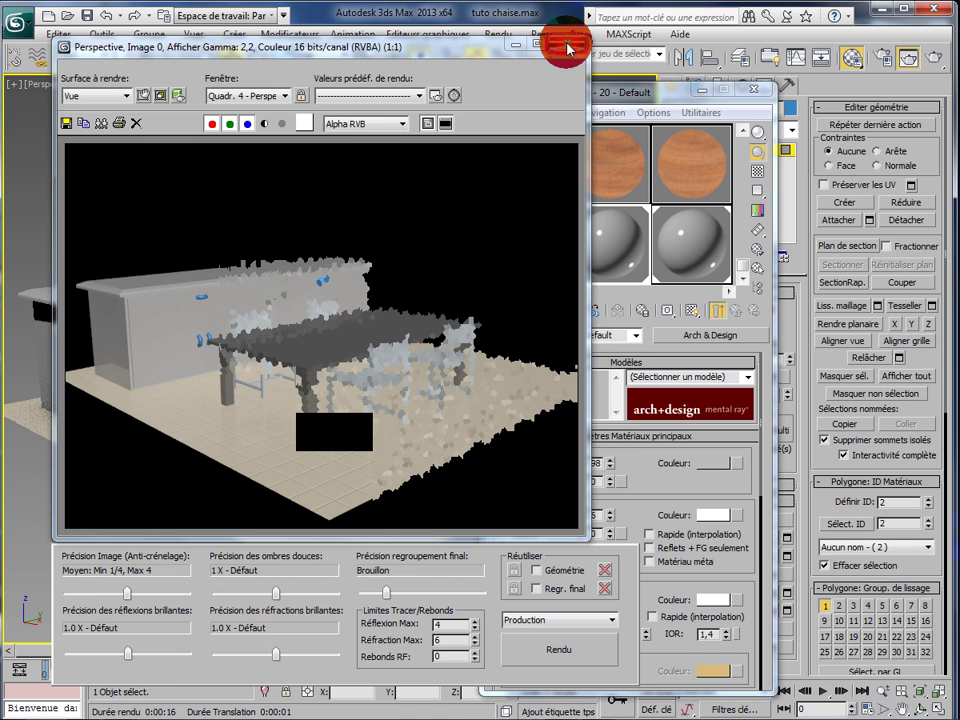
{"action": "left_click", "coordinate": [567, 46]}
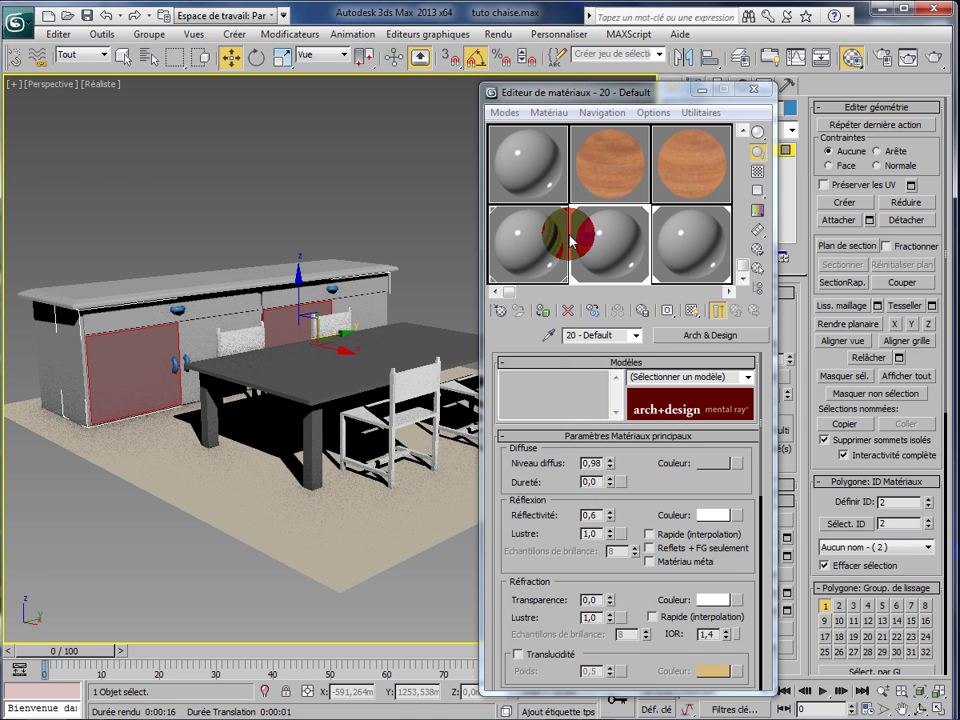
Replace the 19 - Default Arch & Design material with Asphalte - Mouillé from the Aménagements category of the Autodesk material library.
{"action": "left_click", "coordinate": [516, 247]}
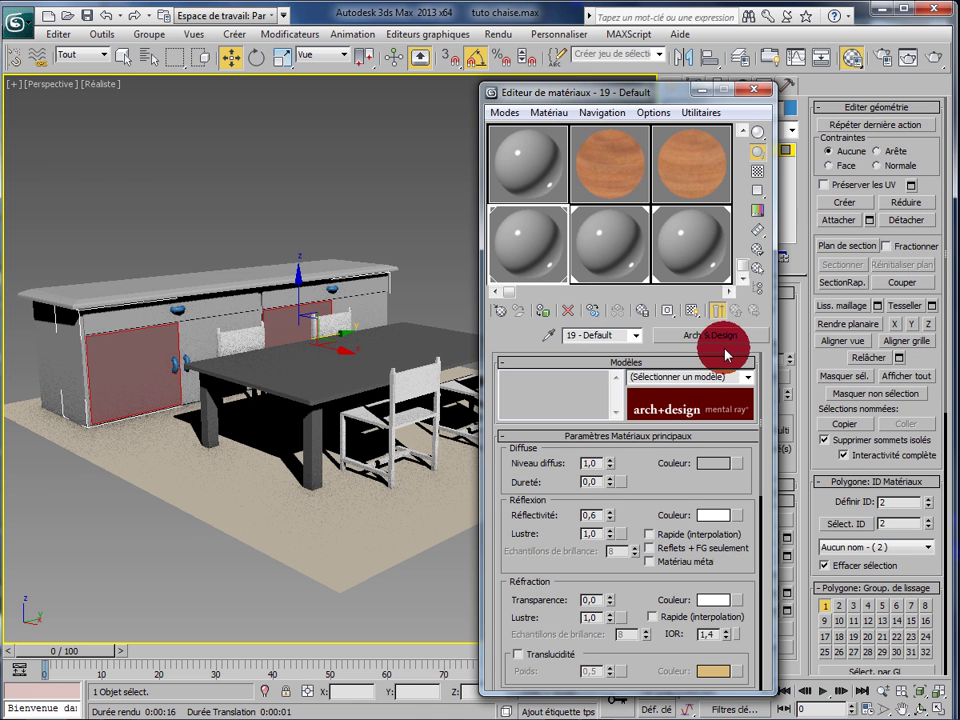
{"action": "left_click", "coordinate": [714, 335]}
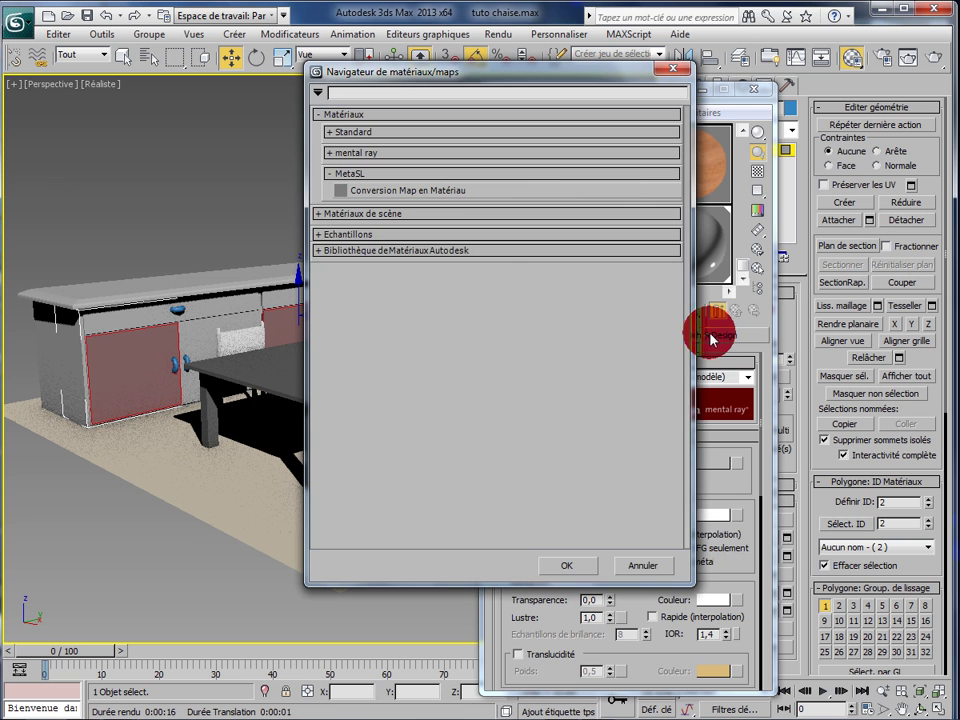
{"action": "left_click", "coordinate": [320, 251]}
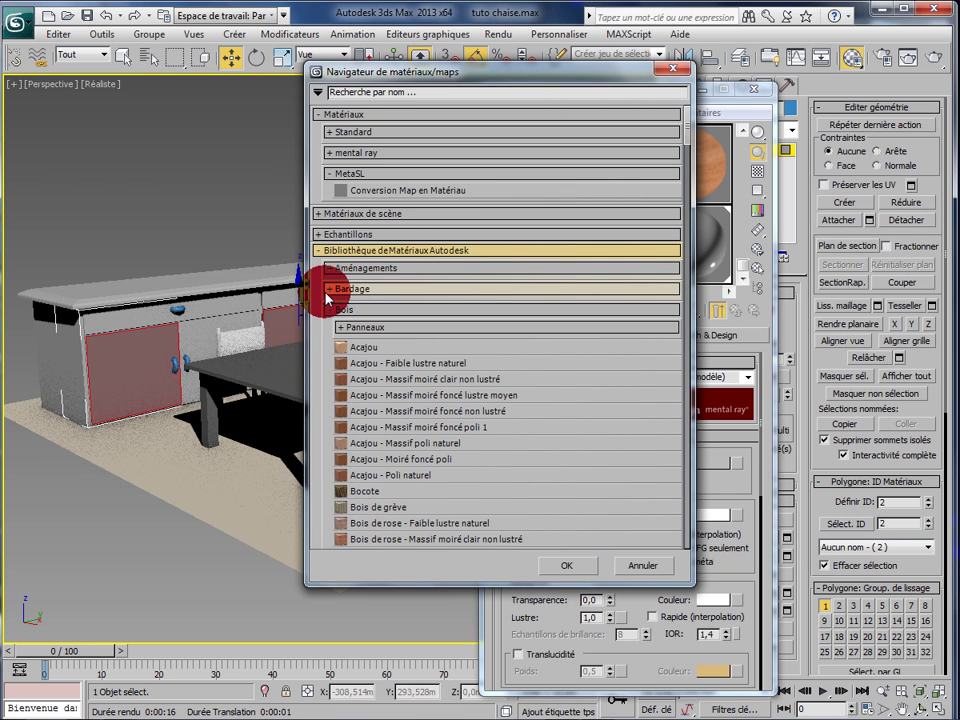
{"action": "left_click", "coordinate": [329, 268]}
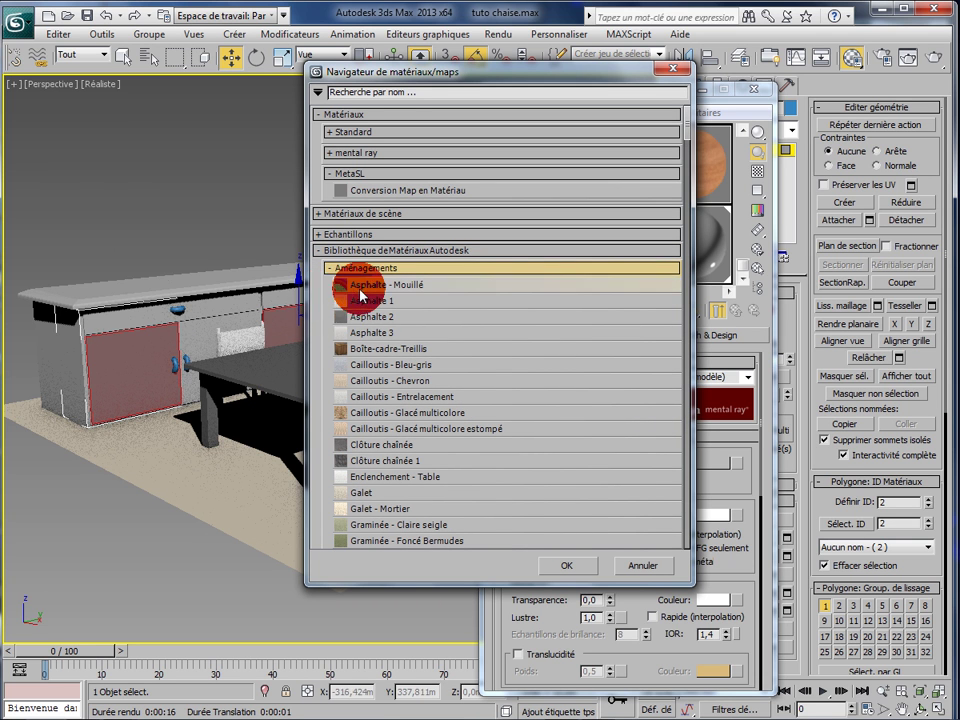
{"action": "double_click", "coordinate": [362, 288]}
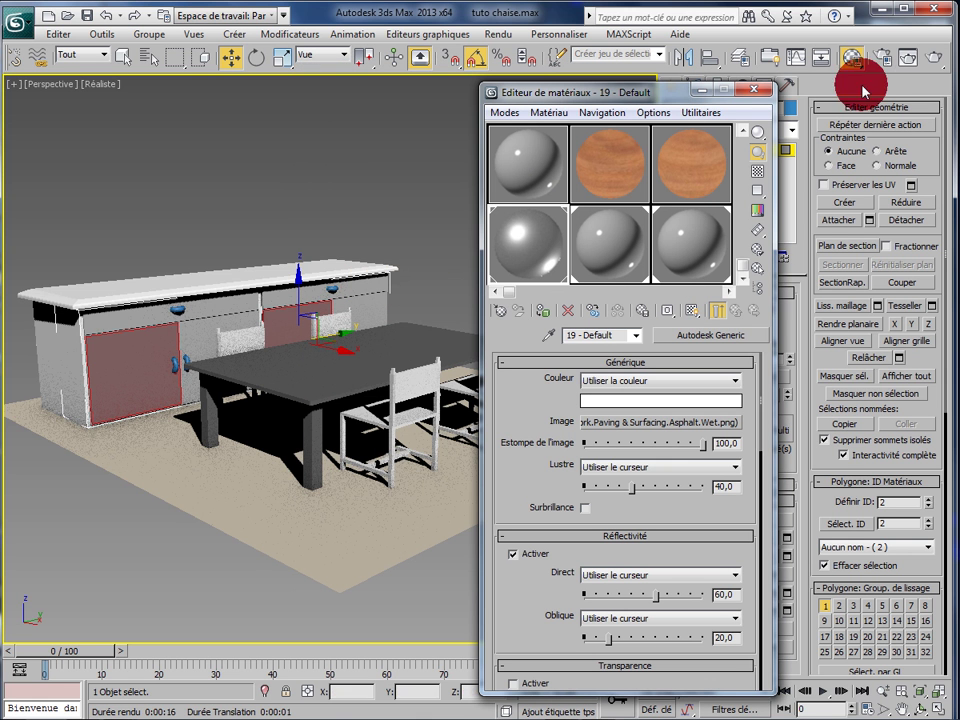
Test-render the perspective view to check the wet asphalt material on the cabinet body.
{"action": "left_click", "coordinate": [932, 68]}
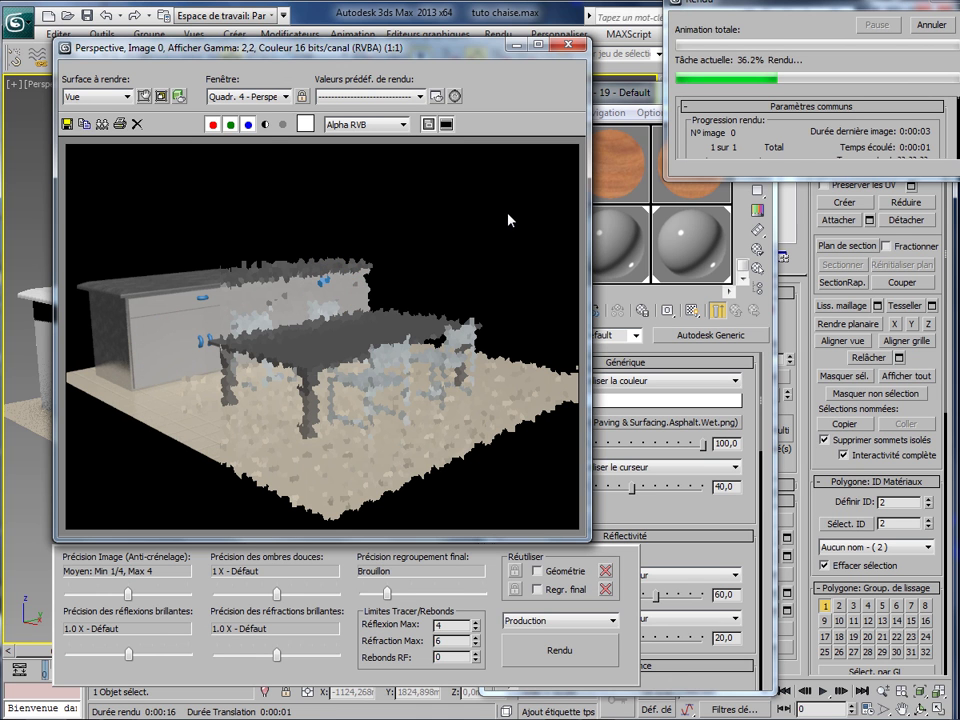
{"action": "left_click", "coordinate": [940, 30]}
{"action": "left_click", "coordinate": [566, 44]}
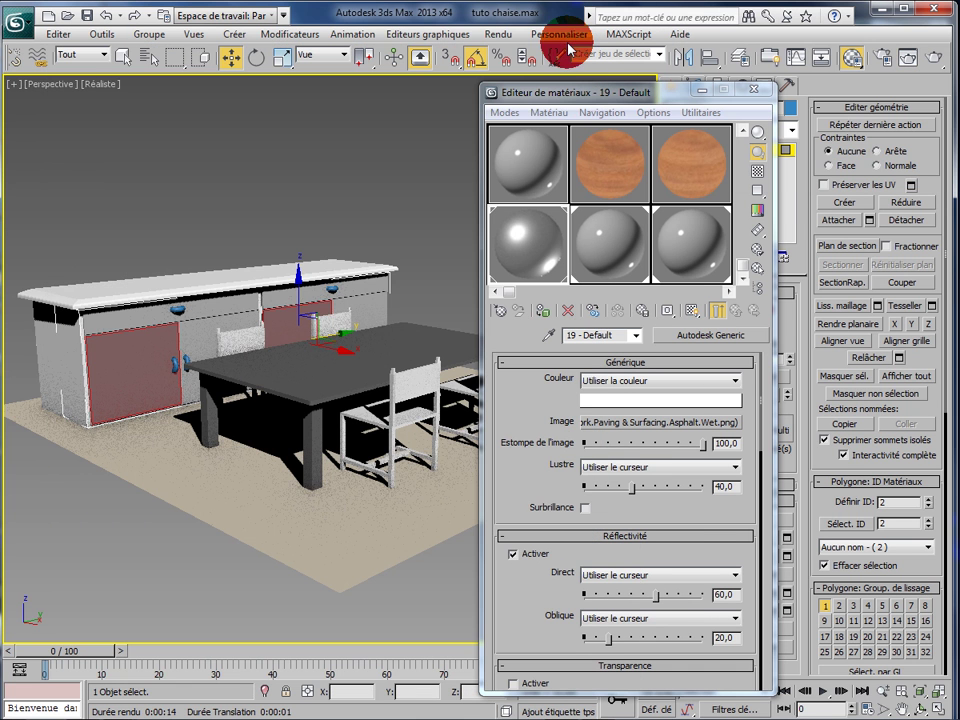
Replace the 20 - Default material with Asphalte 1 from the Autodesk material library.
{"action": "left_click", "coordinate": [604, 256]}
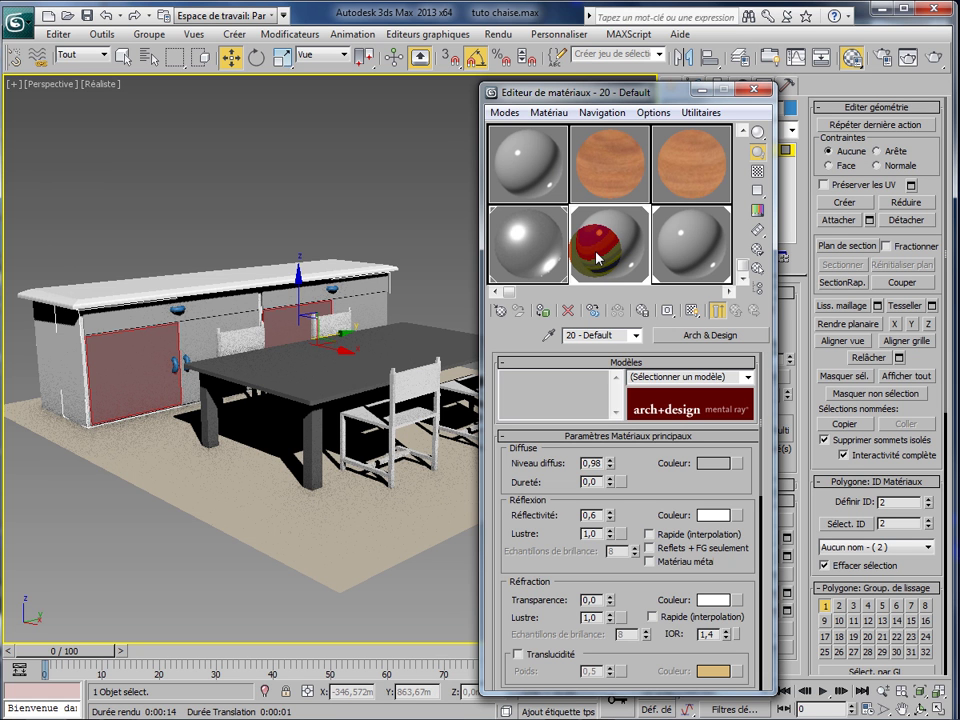
{"action": "left_click", "coordinate": [682, 334]}
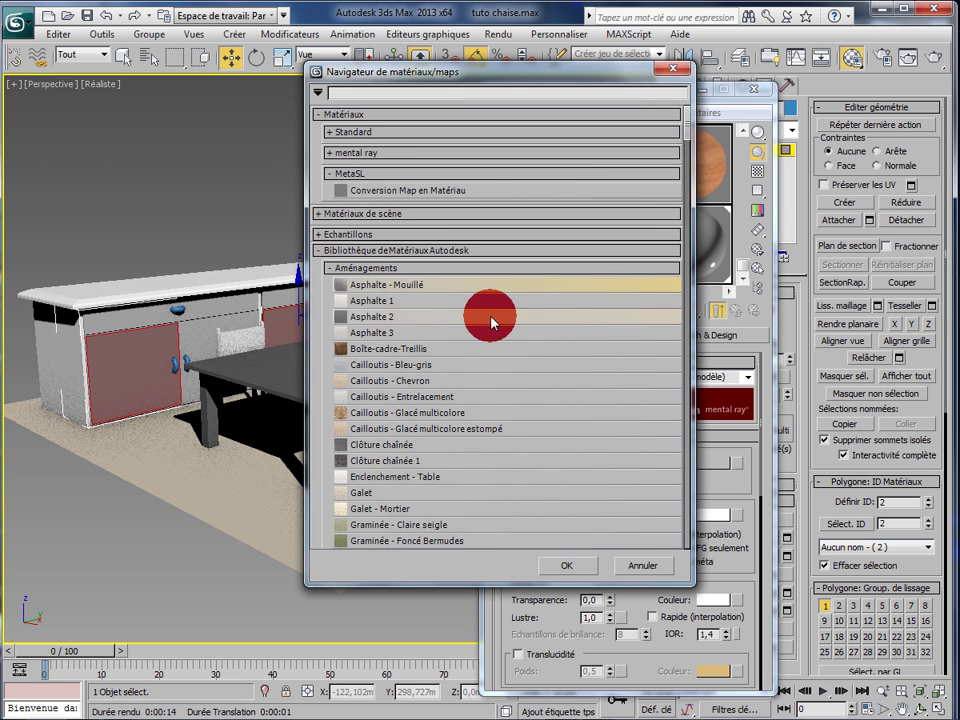
{"action": "left_click", "coordinate": [369, 302]}
{"action": "double_click", "coordinate": [369, 302]}
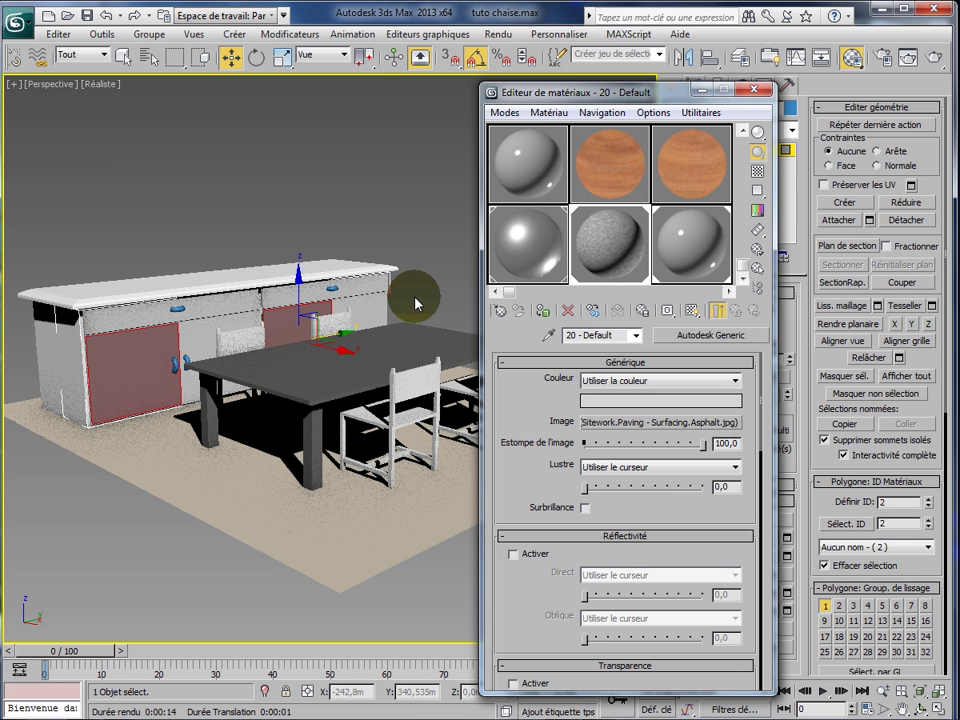
Replace the 21 - Default material with Asphalte 3 from the Autodesk material library.
{"action": "left_click", "coordinate": [690, 238]}
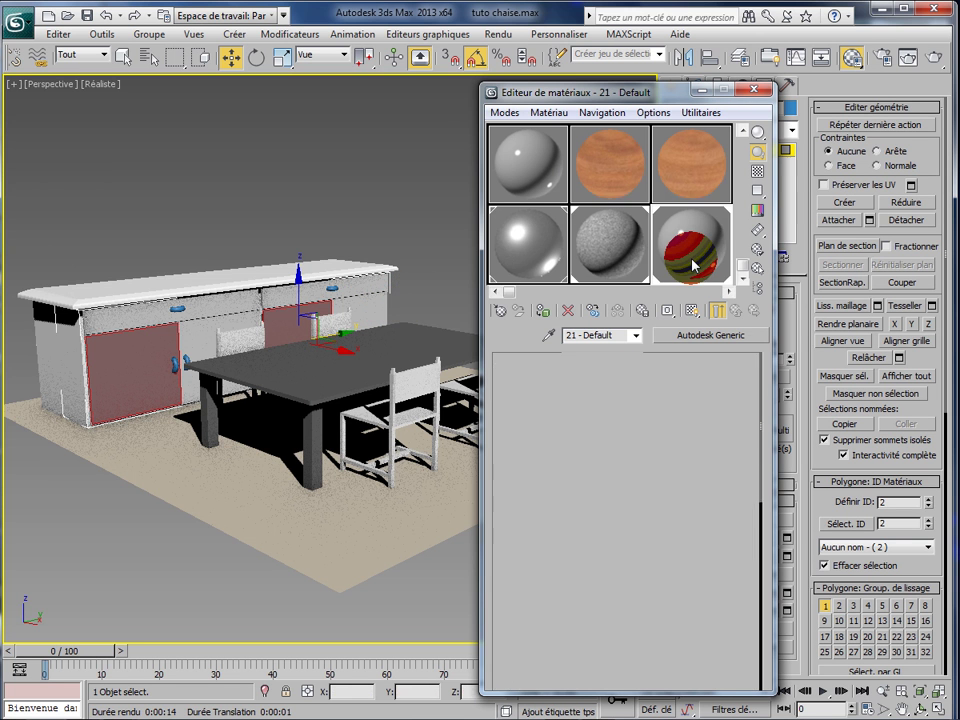
{"action": "left_click", "coordinate": [716, 338]}
{"action": "left_click", "coordinate": [390, 303]}
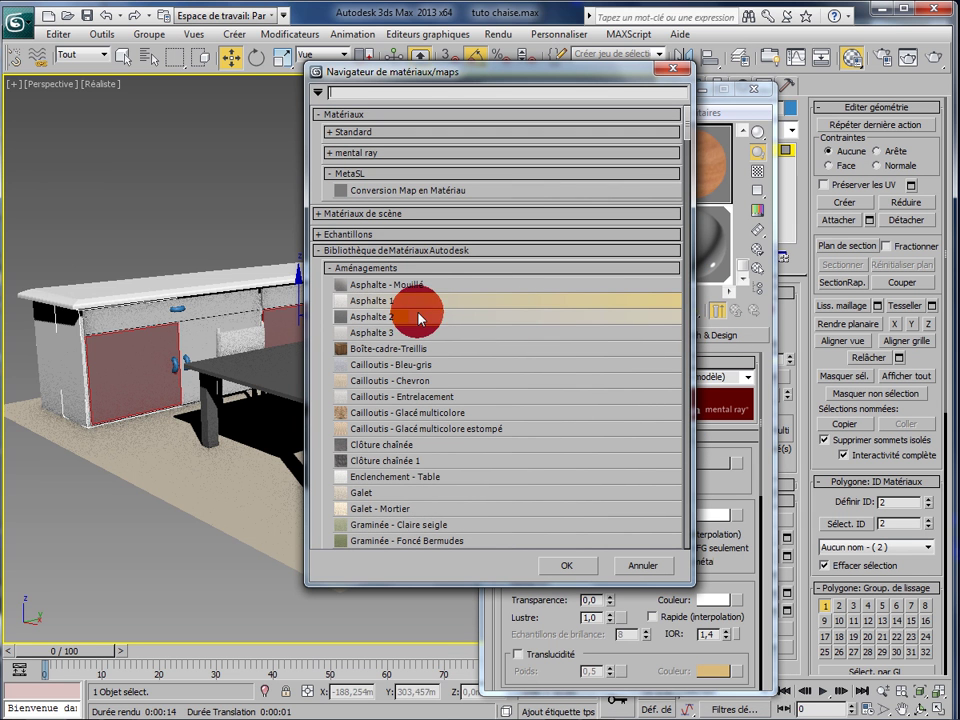
{"action": "left_click", "coordinate": [383, 334]}
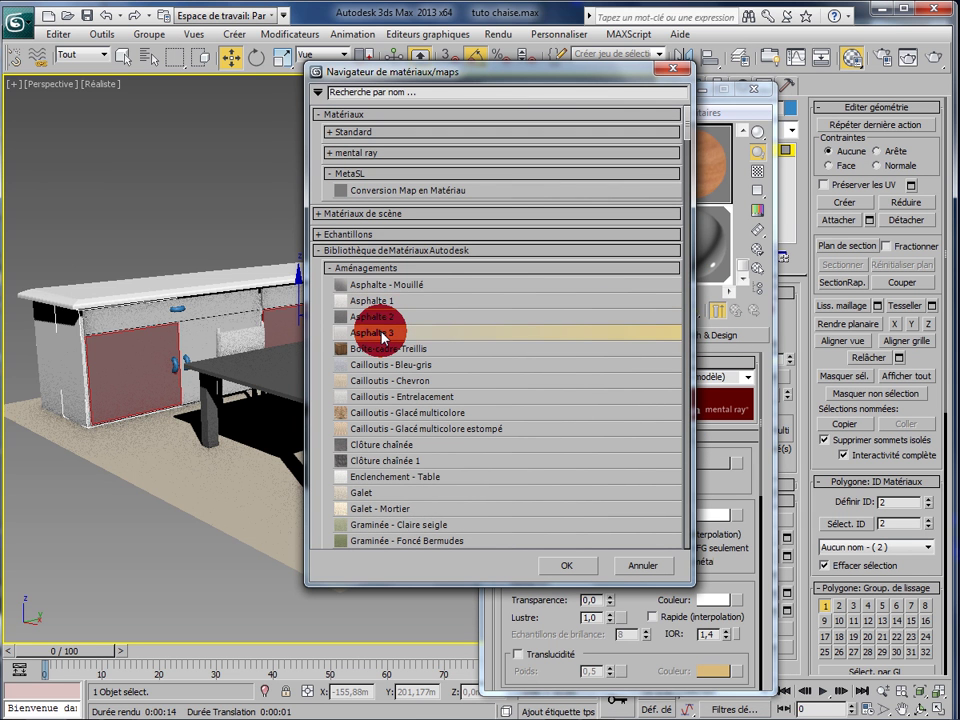
{"action": "double_click", "coordinate": [383, 334]}
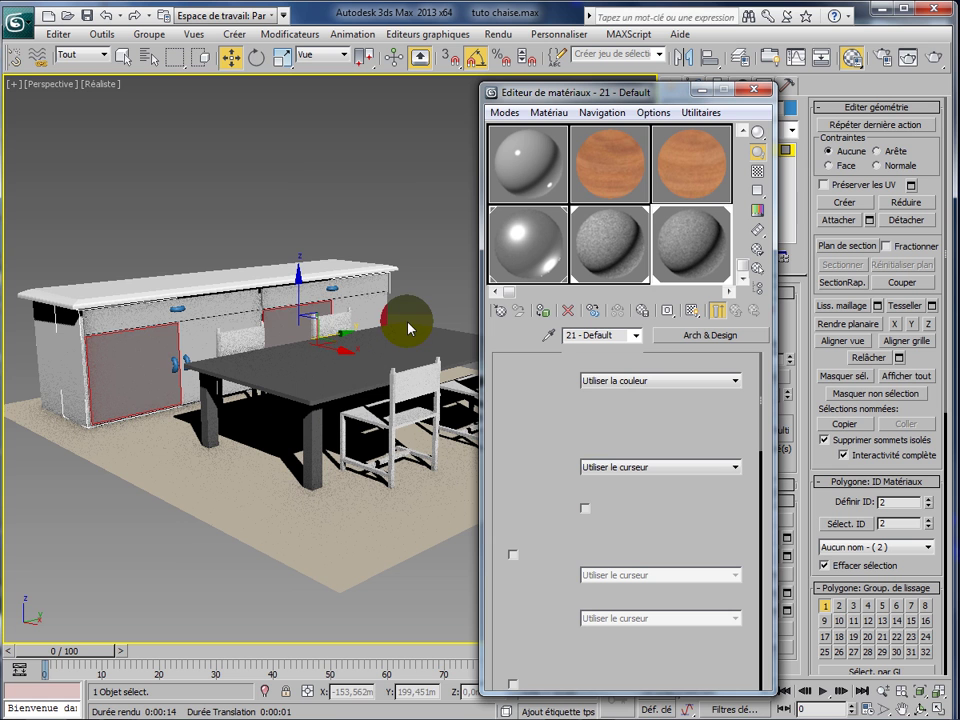
Deselect the door polygons and test-render the perspective view to check the asphalt finishes on the cabinet front.
{"action": "left_click", "coordinate": [166, 556]}
{"action": "left_click", "coordinate": [156, 404]}
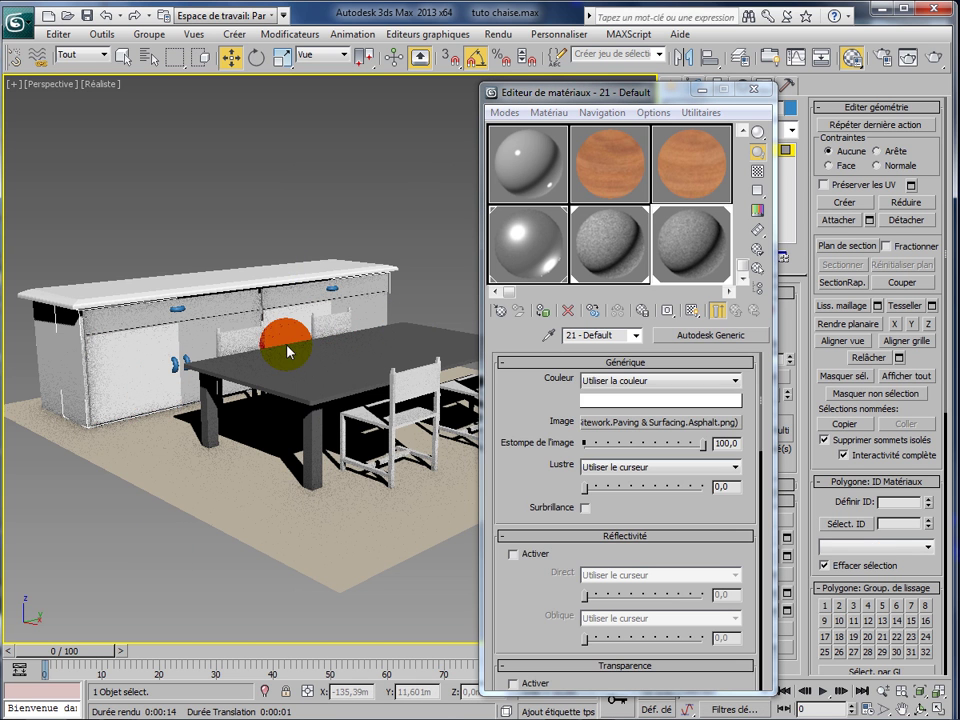
{"action": "left_click", "coordinate": [224, 337]}
{"action": "left_click", "coordinate": [779, 148]}
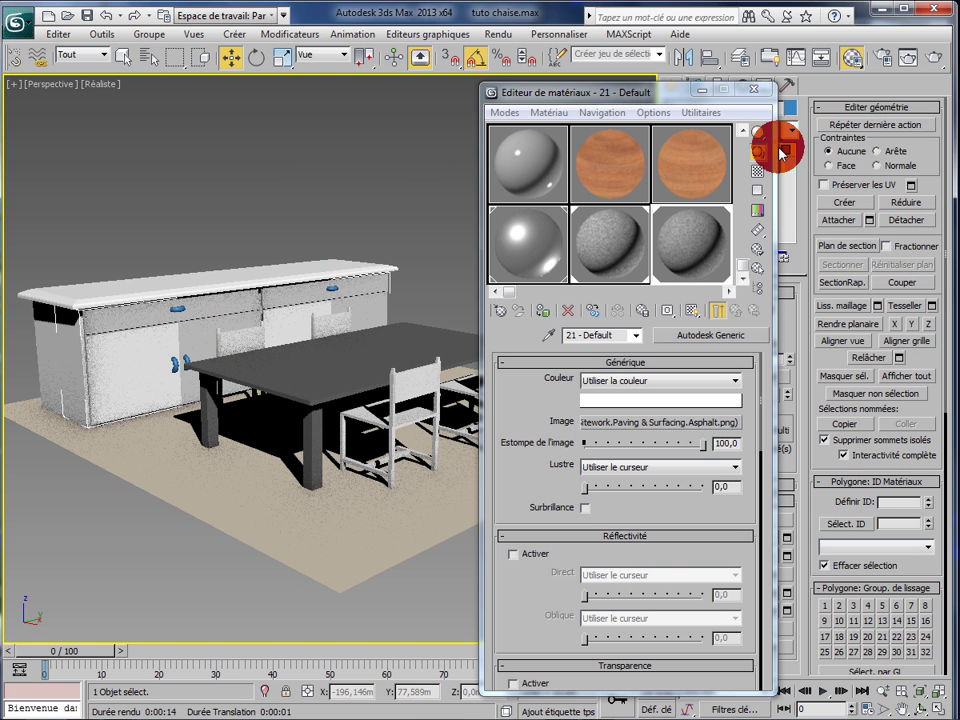
{"action": "left_click", "coordinate": [936, 62]}
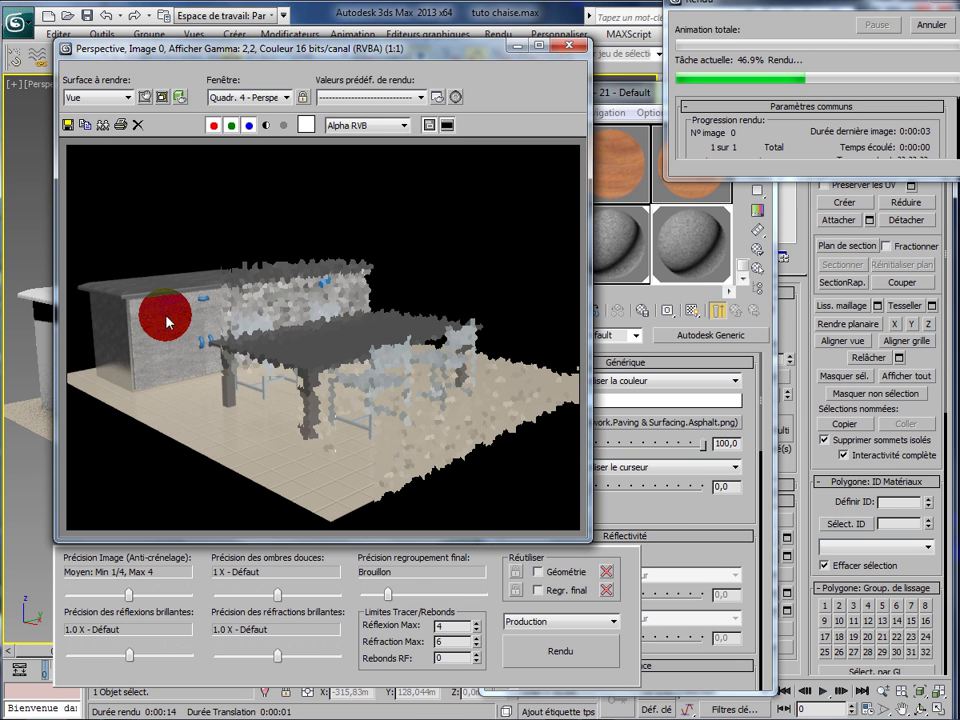
{"action": "left_click", "coordinate": [132, 323]}
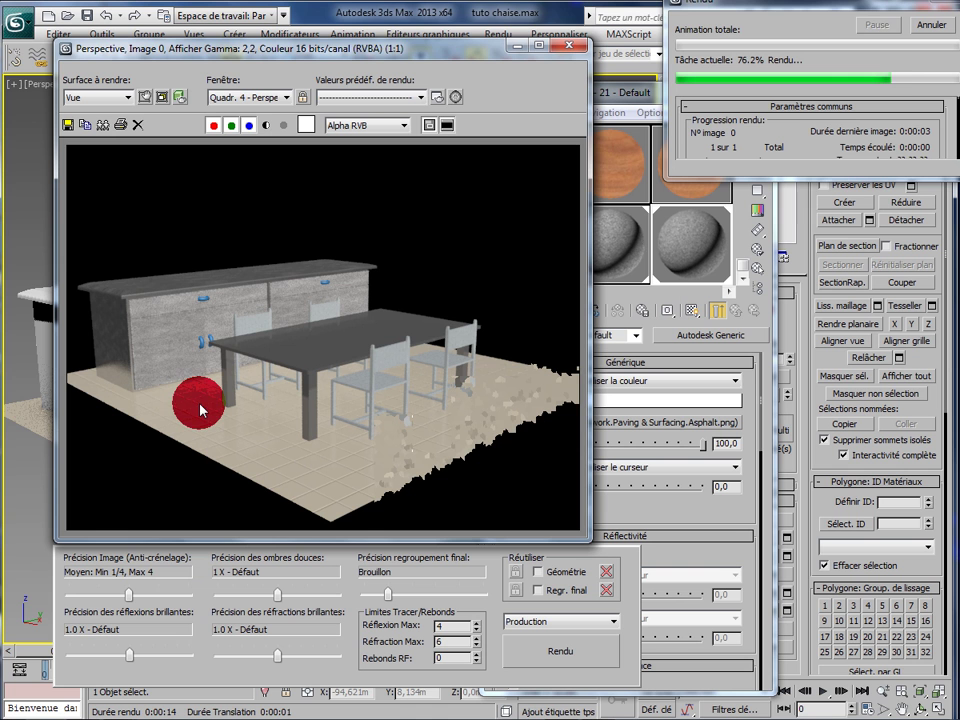
{"action": "left_click", "coordinate": [568, 44]}
Apply the dark grey 16 - Default material to both drawer handles and the two door handles on the cabinet's near half.
{"action": "left_click", "coordinate": [380, 336]}
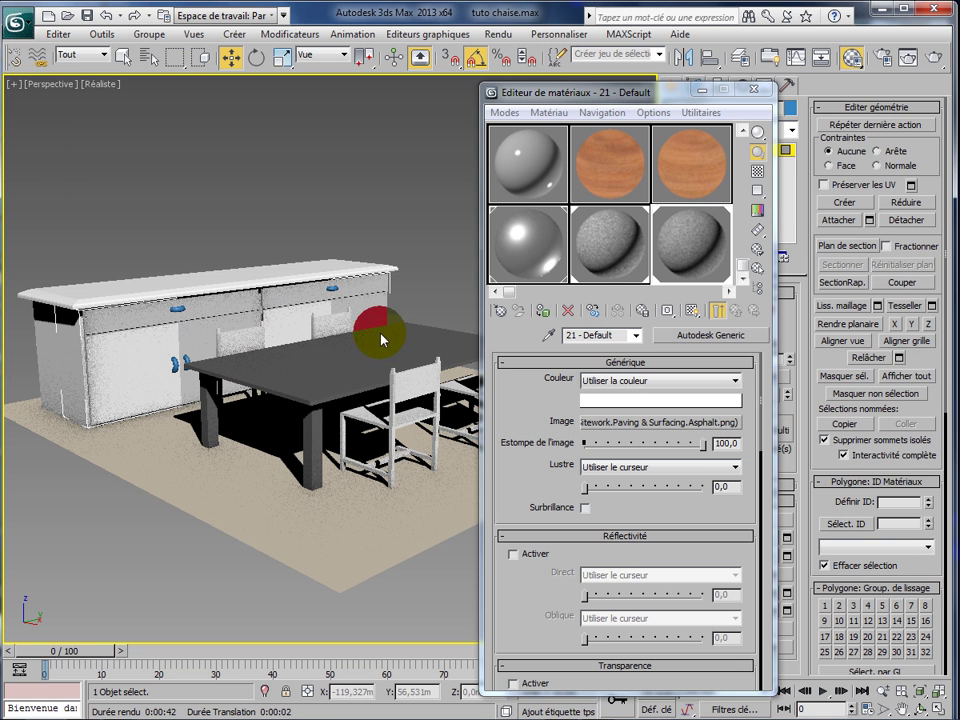
{"action": "left_click_drag", "start_coordinate": [381, 340], "coordinate": [523, 170]}
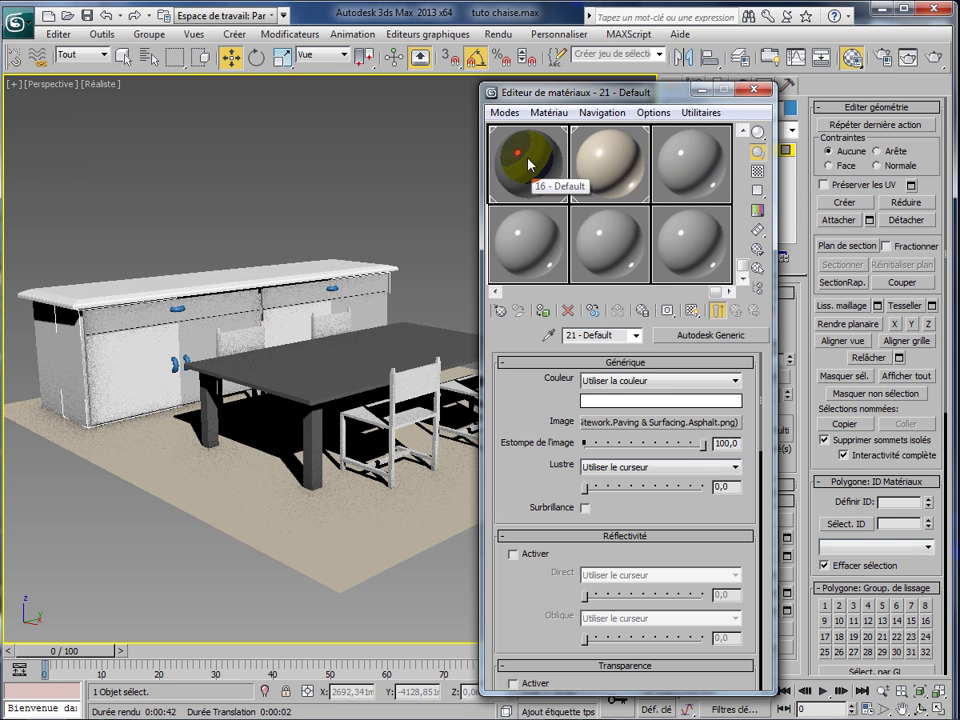
{"action": "left_click_drag", "start_coordinate": [470, 203], "coordinate": [335, 291]}
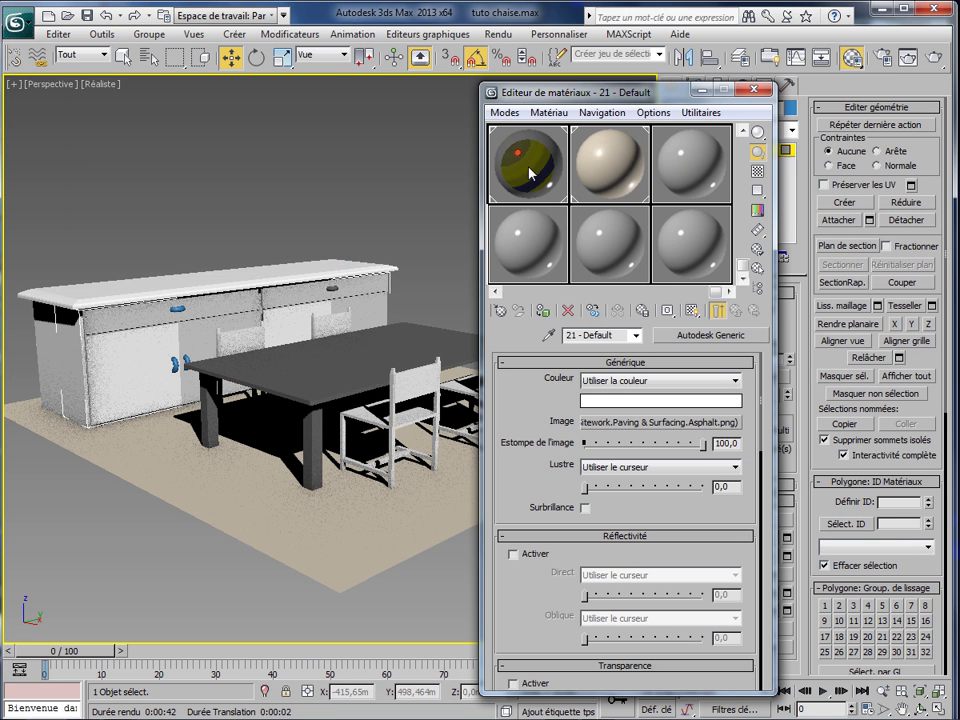
{"action": "left_click_drag", "start_coordinate": [530, 173], "coordinate": [180, 318]}
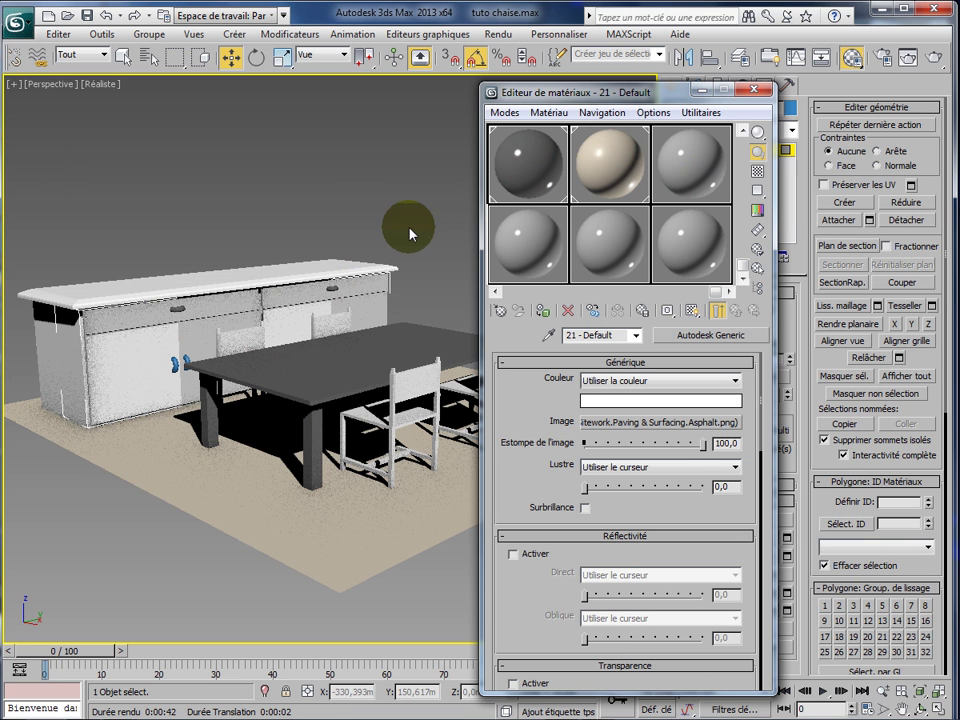
{"action": "left_click_drag", "start_coordinate": [528, 165], "coordinate": [178, 369]}
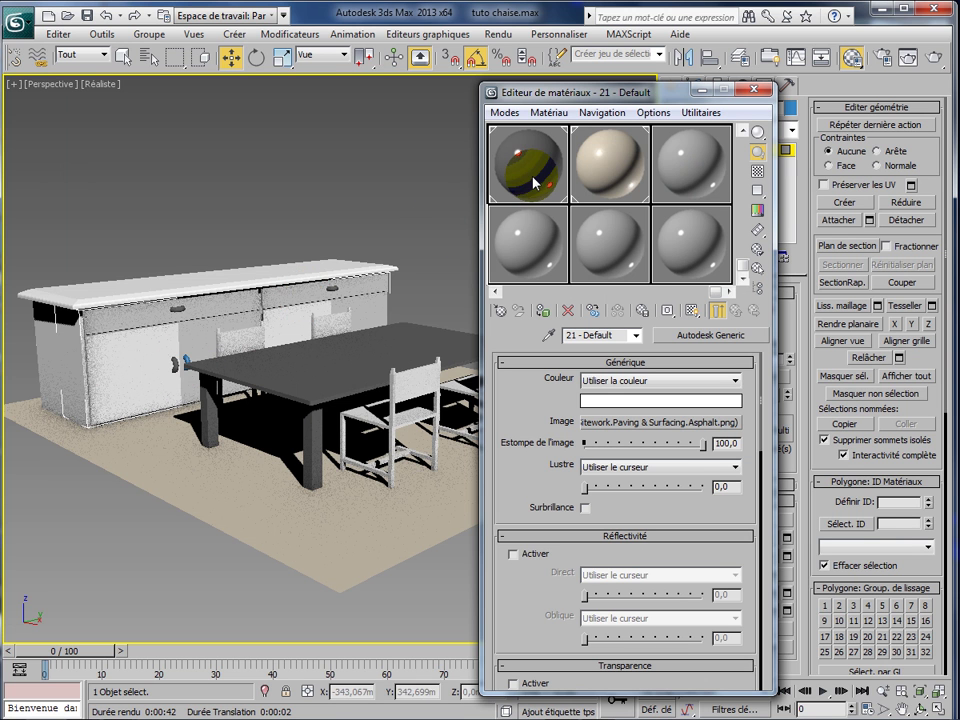
{"action": "left_click_drag", "start_coordinate": [533, 181], "coordinate": [190, 363]}
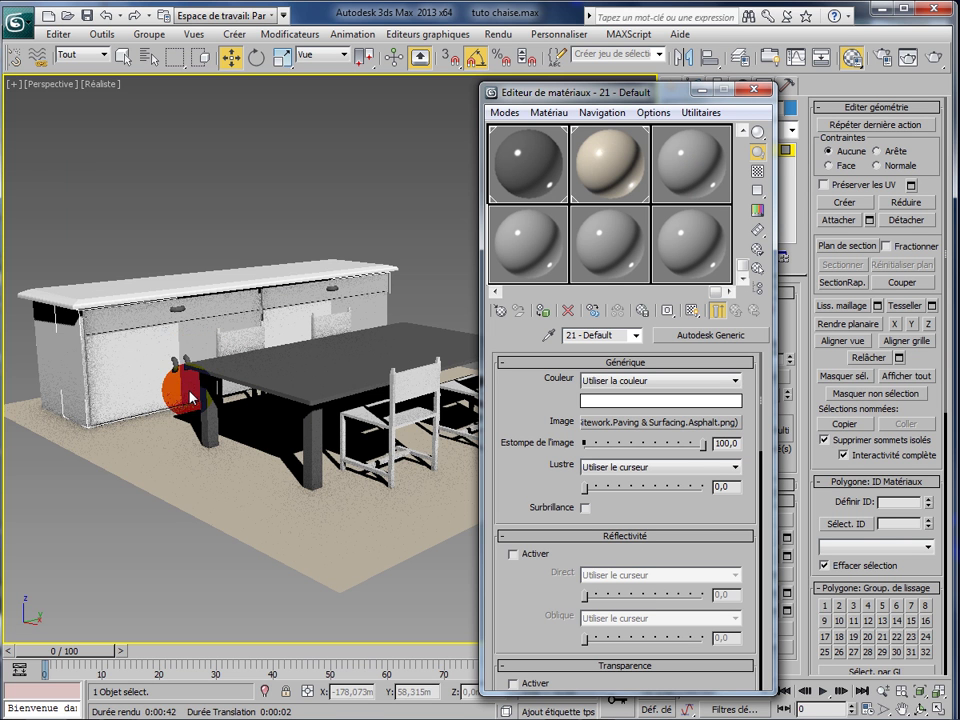
{"action": "left_click", "coordinate": [168, 502]}
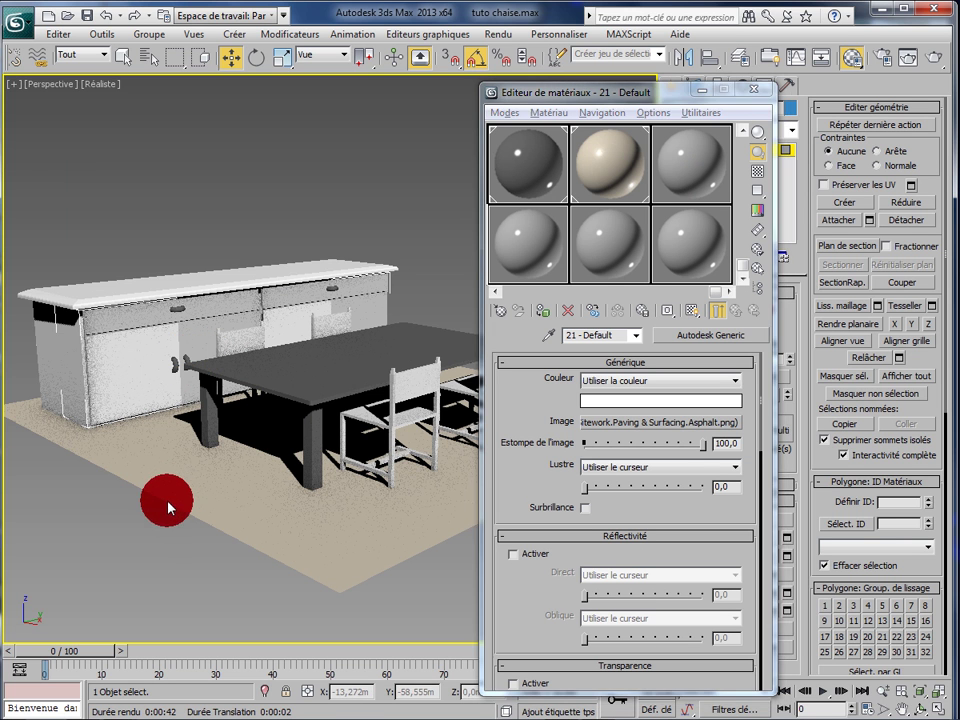
Apply the 16 - Default material to the two door handles on the cabinet's far half and close the material editor.
{"action": "middle_click_drag", "start_coordinate": [168, 502], "coordinate": [340, 328], "text": "alt"}
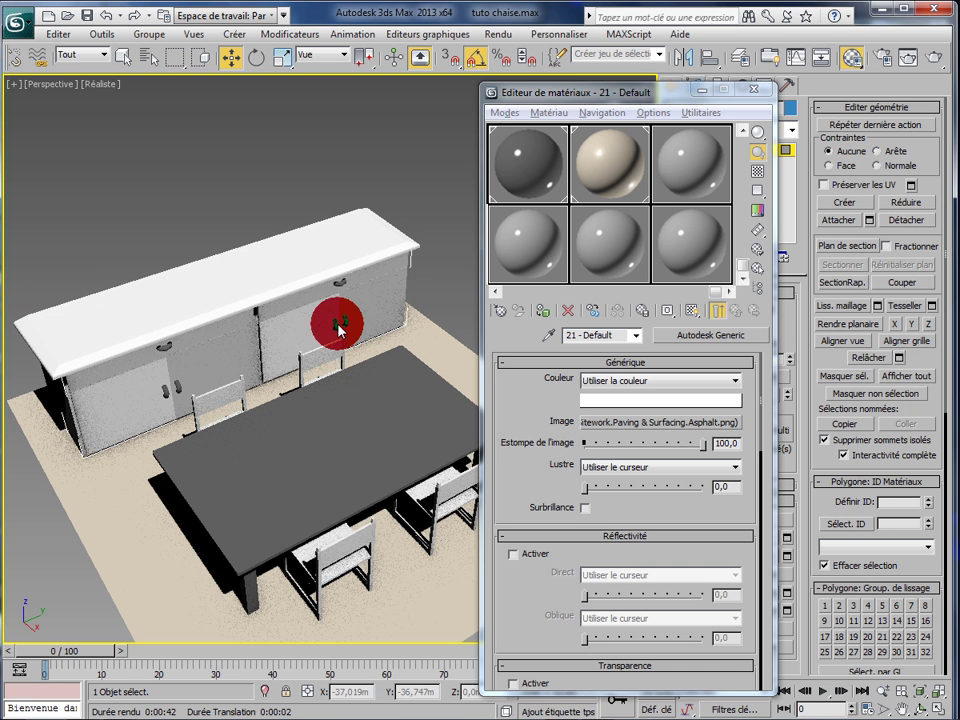
{"action": "left_click", "coordinate": [339, 324]}
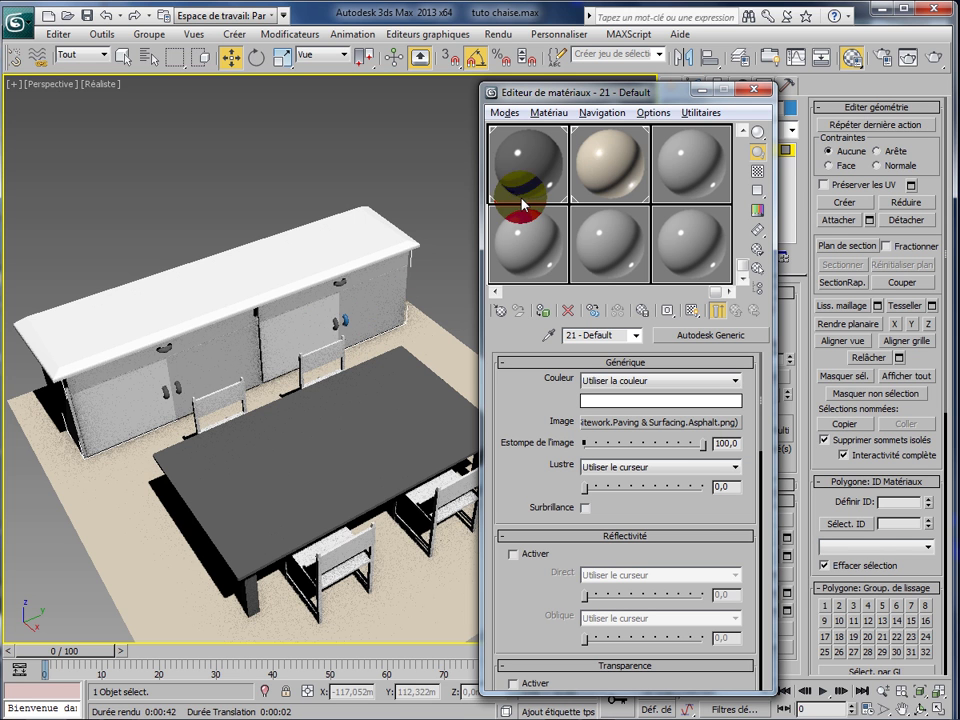
{"action": "left_click_drag", "start_coordinate": [521, 203], "coordinate": [348, 326]}
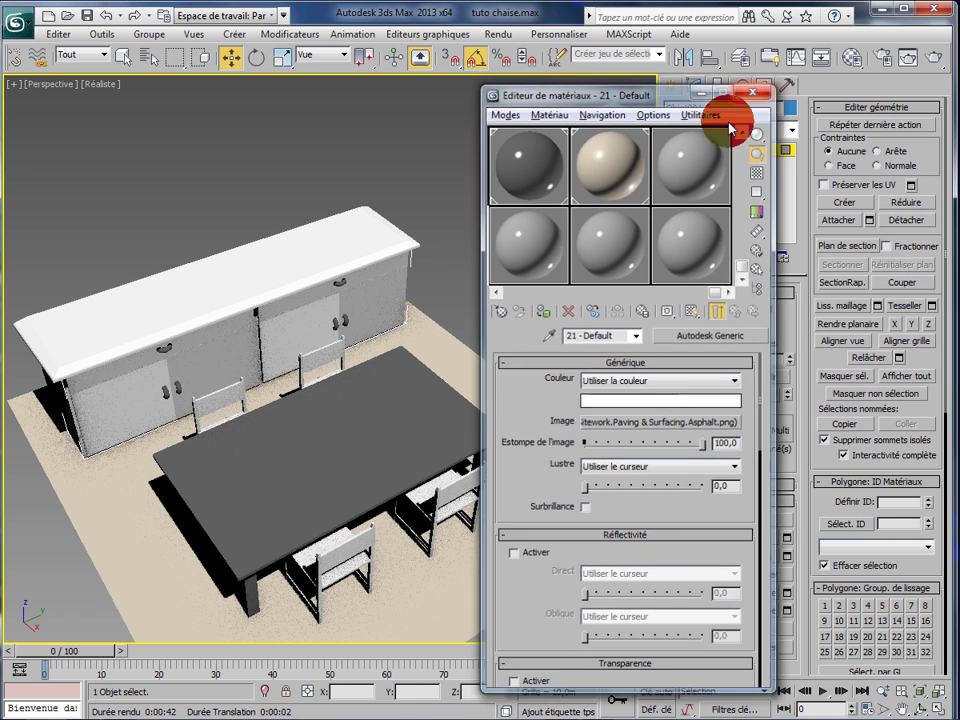
{"action": "left_click", "coordinate": [765, 91]}
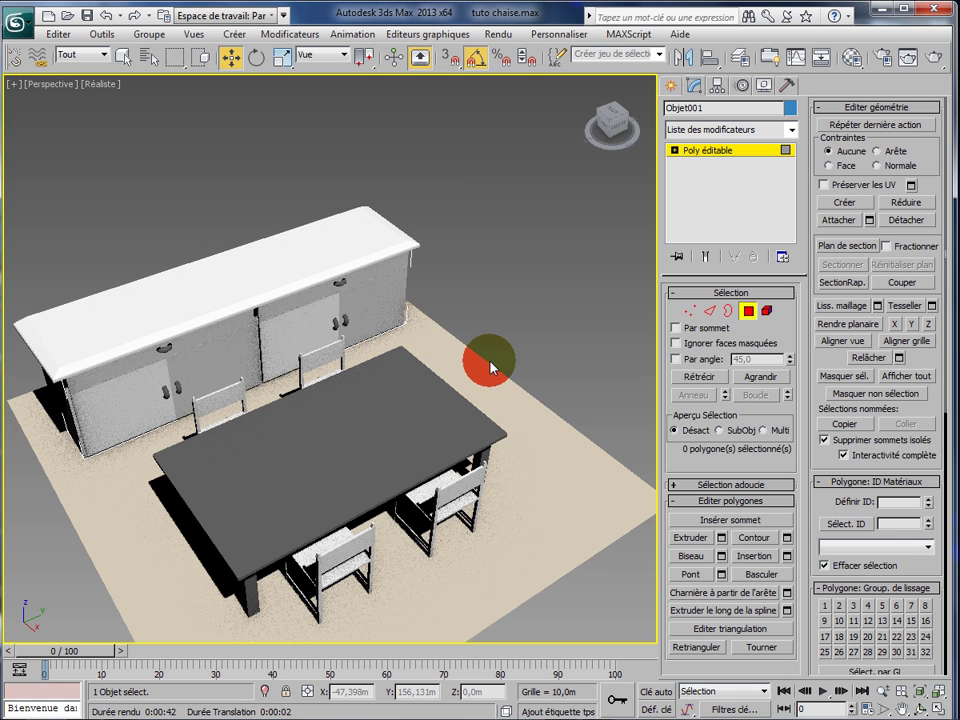
Render the perspective view from a slightly raised angle and examine the cabinet, handles, table and chairs.
{"action": "middle_click_drag", "start_coordinate": [480, 332], "coordinate": [585, 252], "text": "alt"}
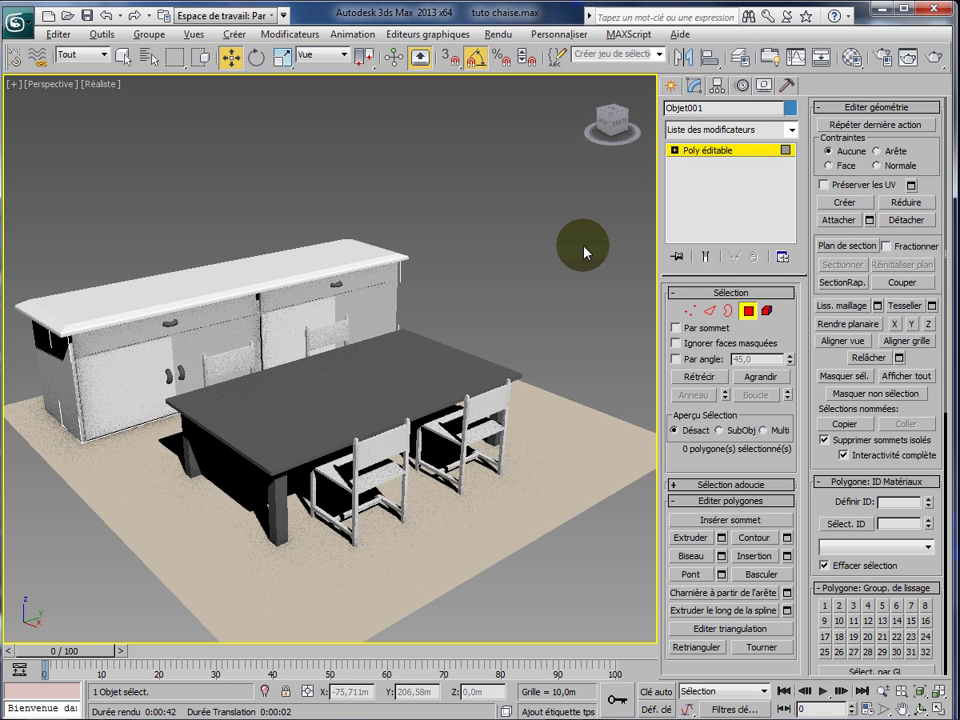
{"action": "left_click", "coordinate": [925, 57]}
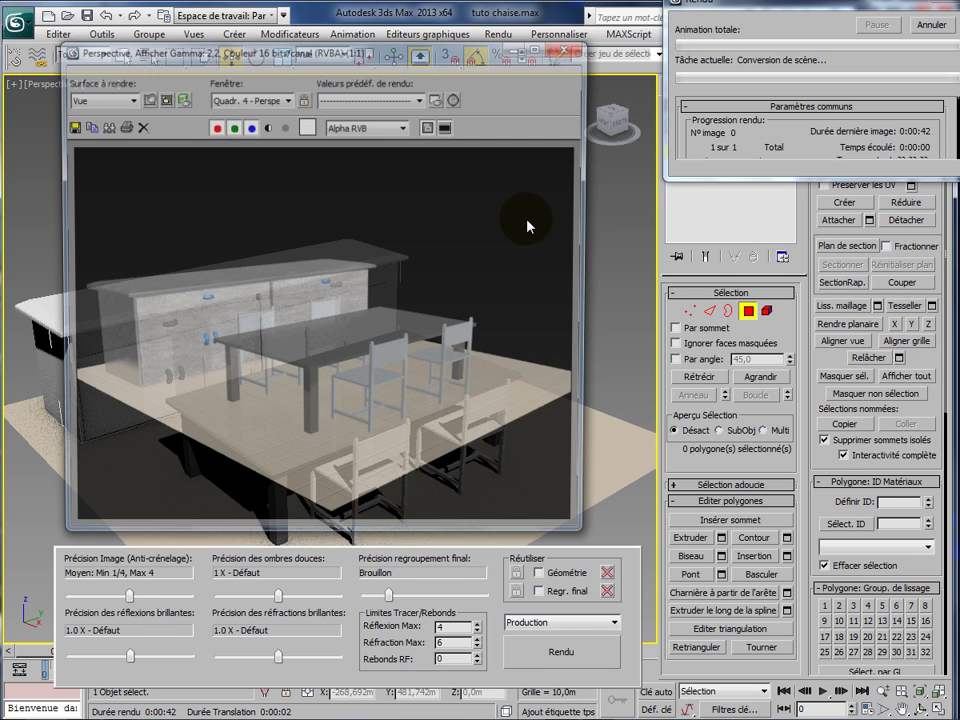
{"action": "left_click", "coordinate": [373, 452]}
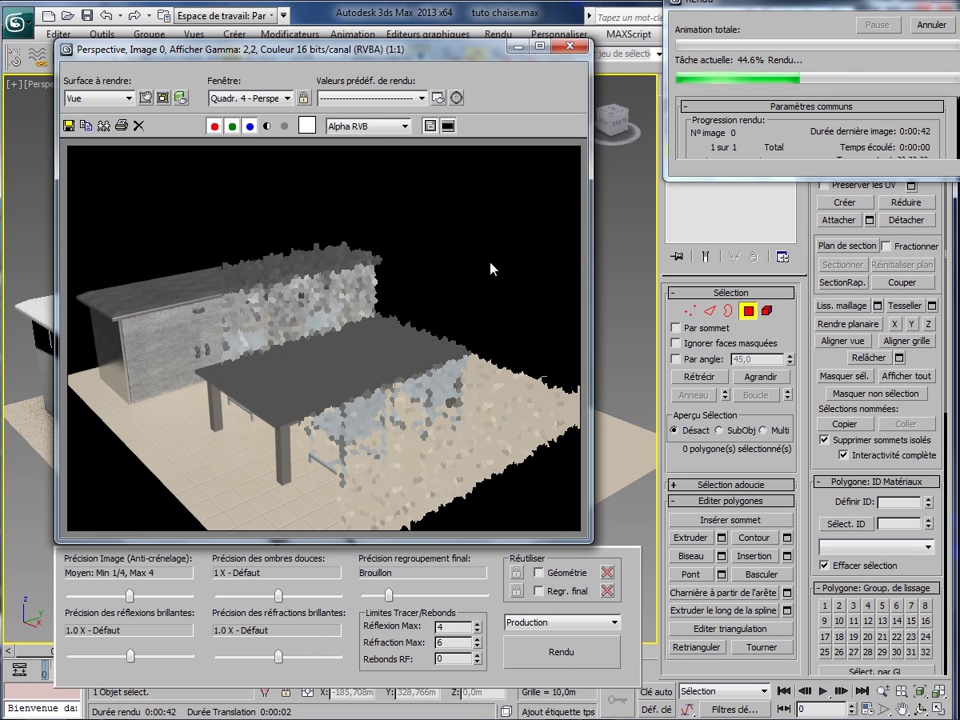
{"action": "left_click", "coordinate": [207, 478]}
{"action": "left_click", "coordinate": [243, 388]}
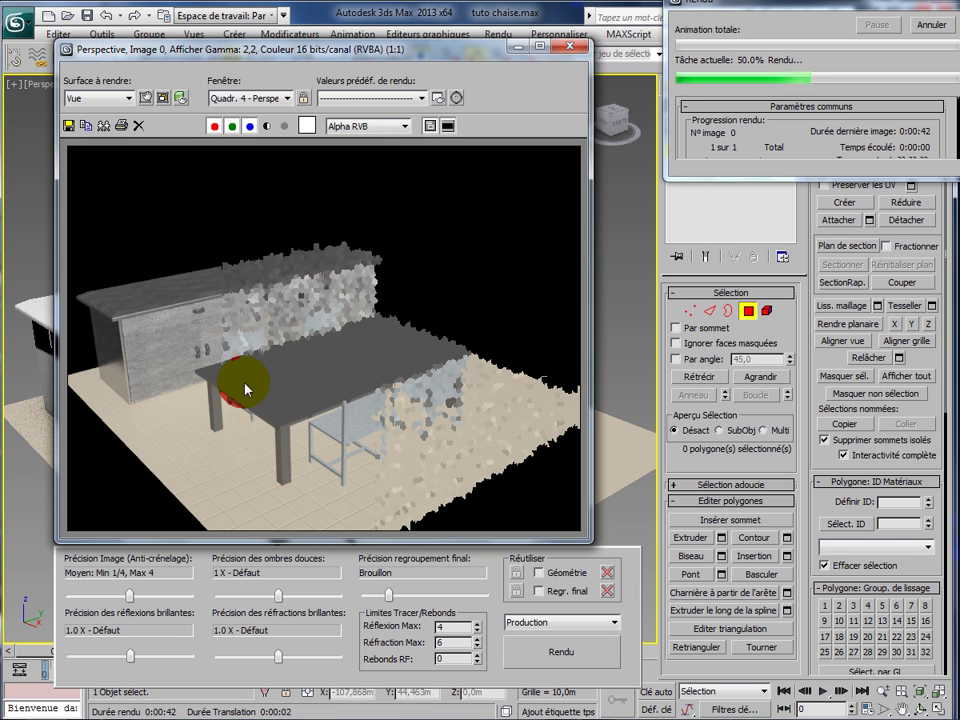
{"action": "left_click", "coordinate": [367, 414]}
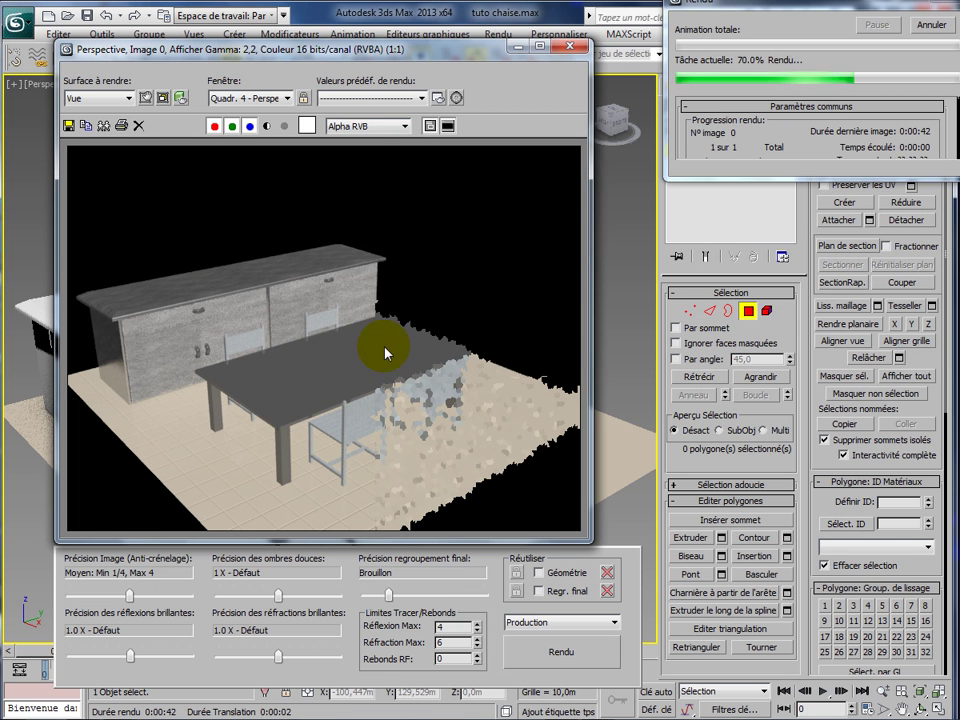
{"action": "left_click", "coordinate": [245, 364]}
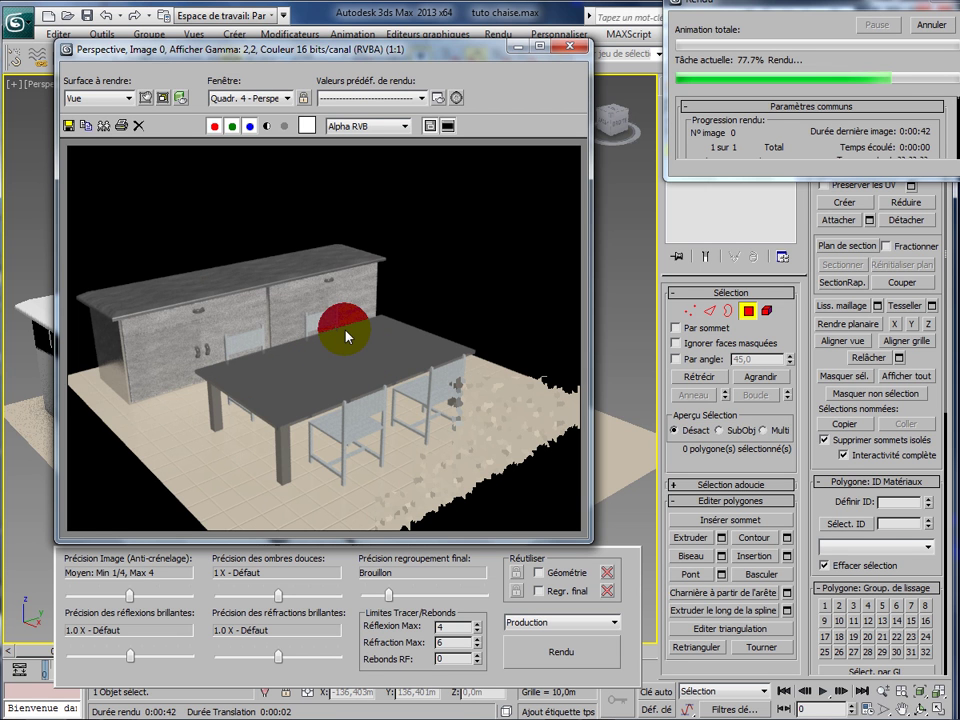
{"action": "mouse_move", "coordinate": [333, 368]}
{"action": "left_mouse_down"}
{"action": "mouse_move", "coordinate": [193, 321]}
{"action": "mouse_move", "coordinate": [195, 336]}
{"action": "mouse_move", "coordinate": [253, 343]}
{"action": "mouse_move", "coordinate": [353, 296]}
{"action": "mouse_move", "coordinate": [347, 287]}
{"action": "mouse_move", "coordinate": [235, 302]}
{"action": "mouse_move", "coordinate": [231, 313]}
{"action": "mouse_move", "coordinate": [286, 322]}
{"action": "left_mouse_up"}
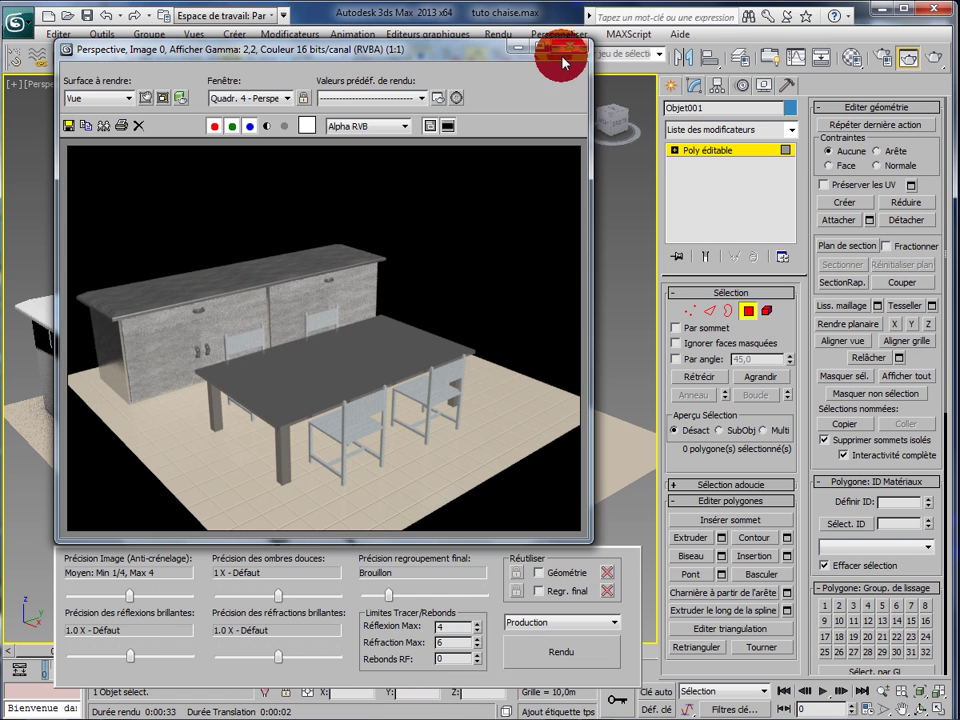
{"action": "left_click", "coordinate": [575, 46]}
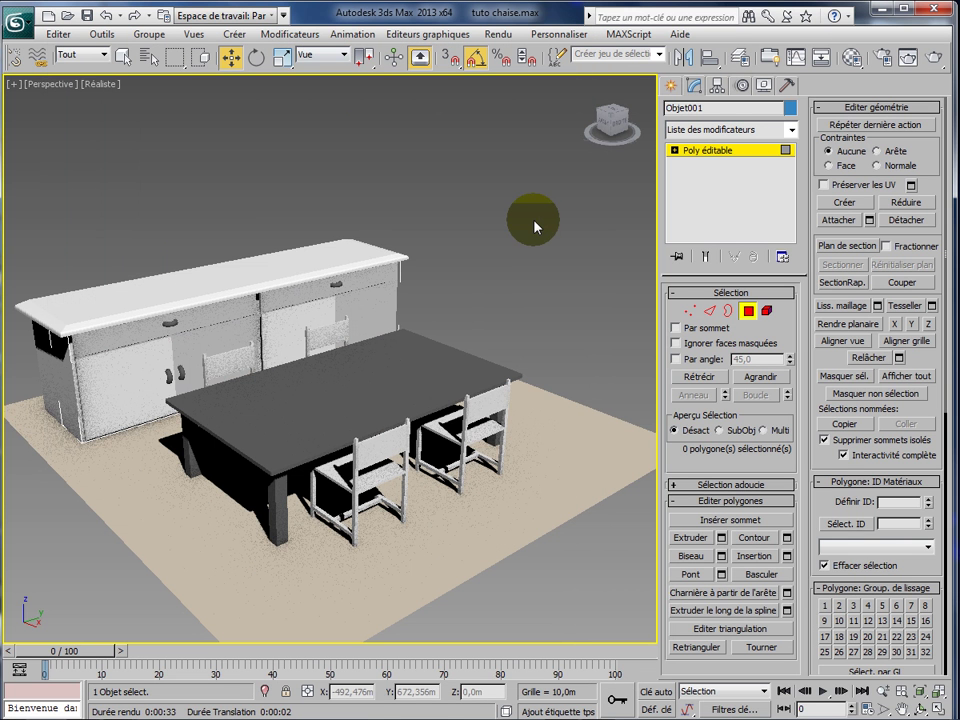